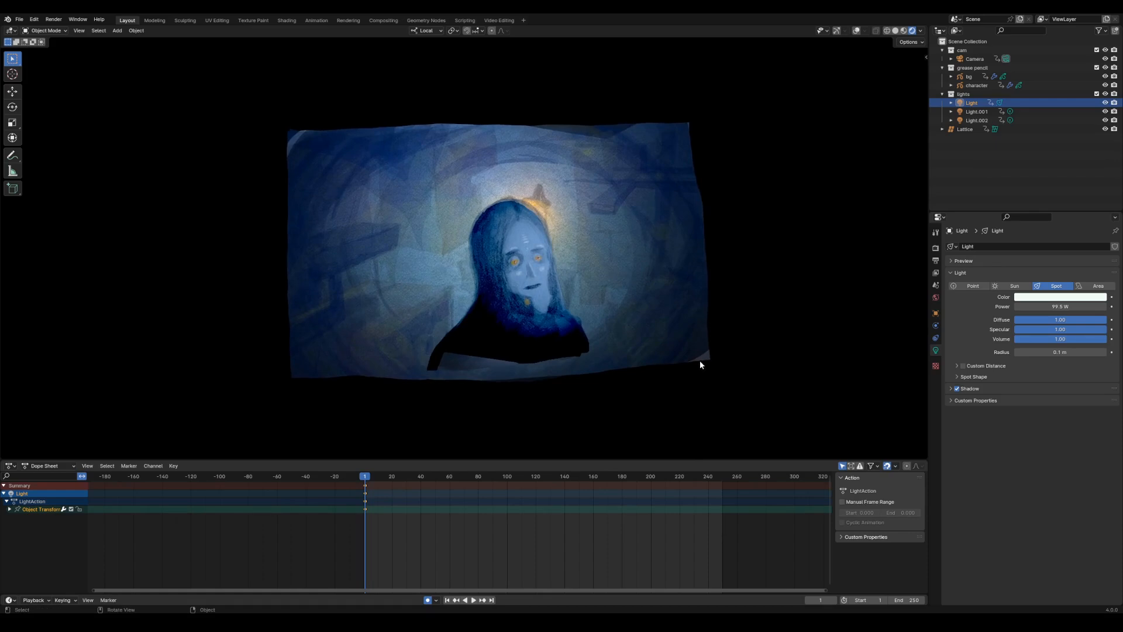
# - Move the timeline's playhead to frame 30
pyautogui.moveTo(700, 364)
pyautogui.mouseDown(button='middle')
pyautogui.moveTo(688, 364)
pyautogui.moveTo(693, 355)
pyautogui.mouseUp(button='middle')
pyautogui.moveTo(392, 477); pyautogui.dragTo(406, 510)
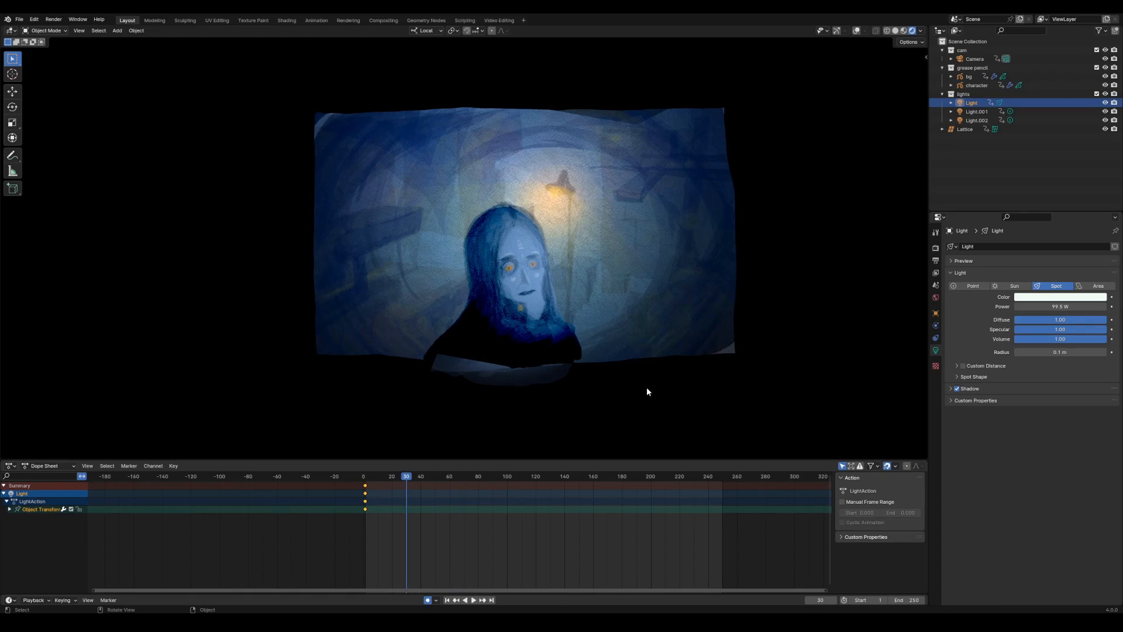
pyautogui.moveTo(647, 390)
pyautogui.mouseDown(button='middle')
pyautogui.moveTo(668, 391)
pyautogui.moveTo(652, 385)
pyautogui.moveTo(652, 373)
pyautogui.moveTo(667, 374)
pyautogui.mouseUp(button='middle')
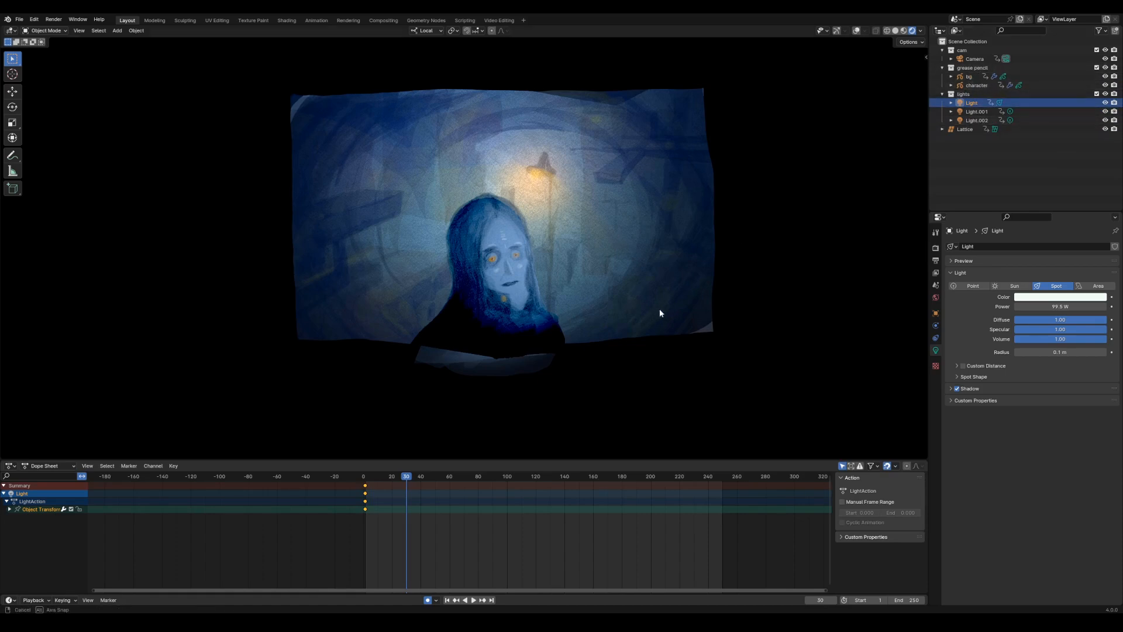
pyautogui.moveTo(659, 312)
pyautogui.mouseDown(button='middle')
pyautogui.moveTo(687, 306)
pyautogui.moveTo(672, 311)
pyautogui.mouseUp(button='middle')
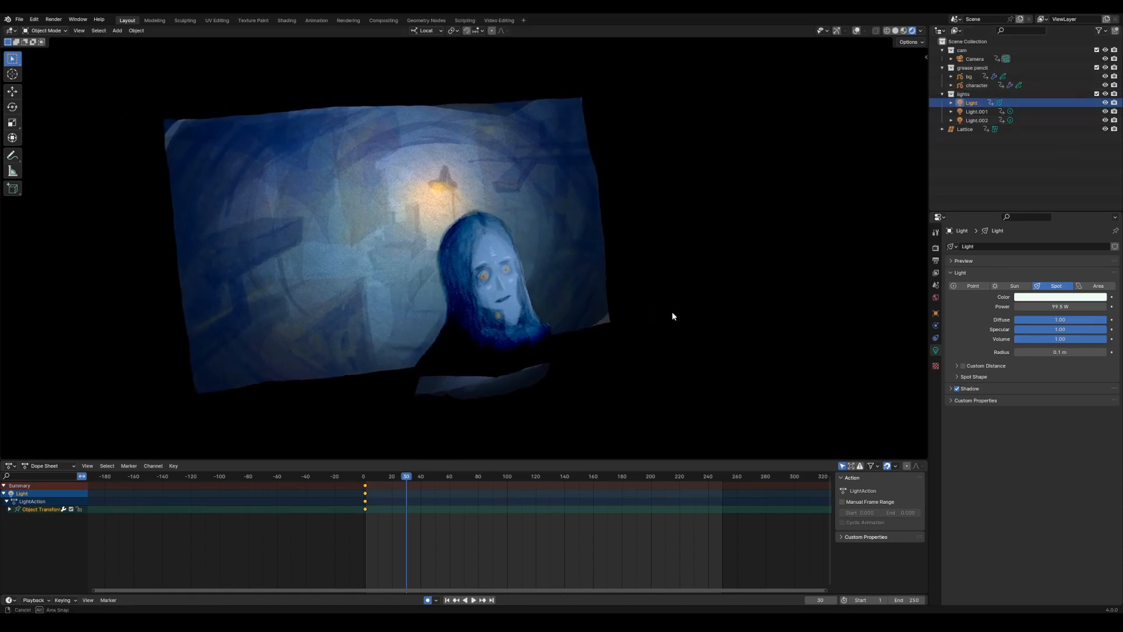
# - Examine the camera, character, Light.001, Light.002 and Lattice objects in turn, ending with the bg object selected
pyautogui.click(976, 59)
pyautogui.click(976, 86)
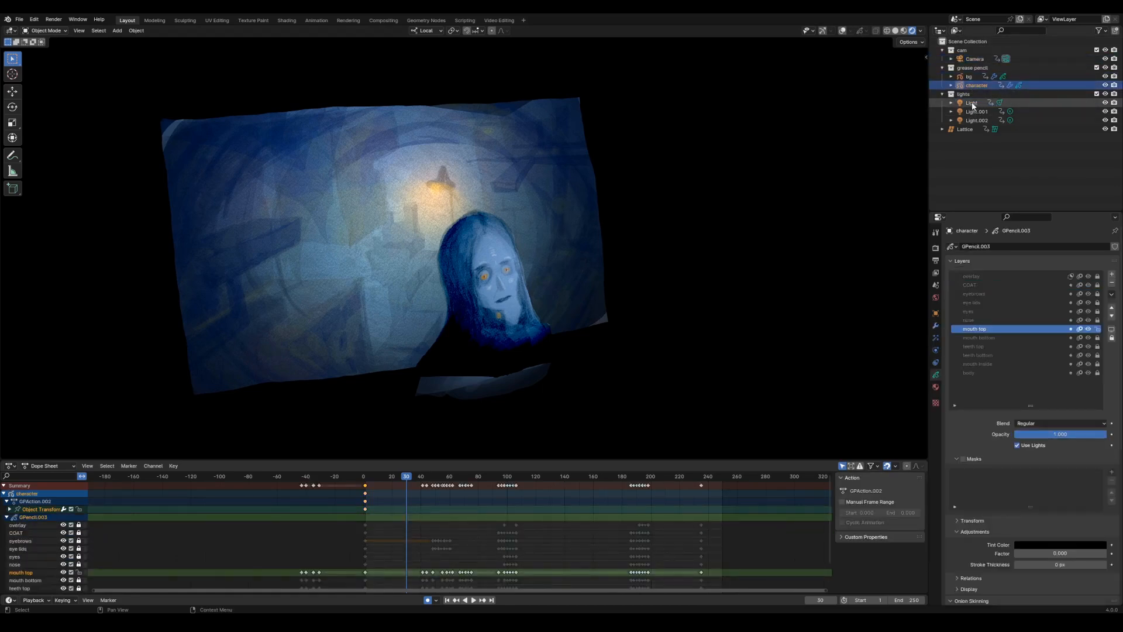
pyautogui.click(975, 111)
pyautogui.click(975, 120)
pyautogui.click(968, 129)
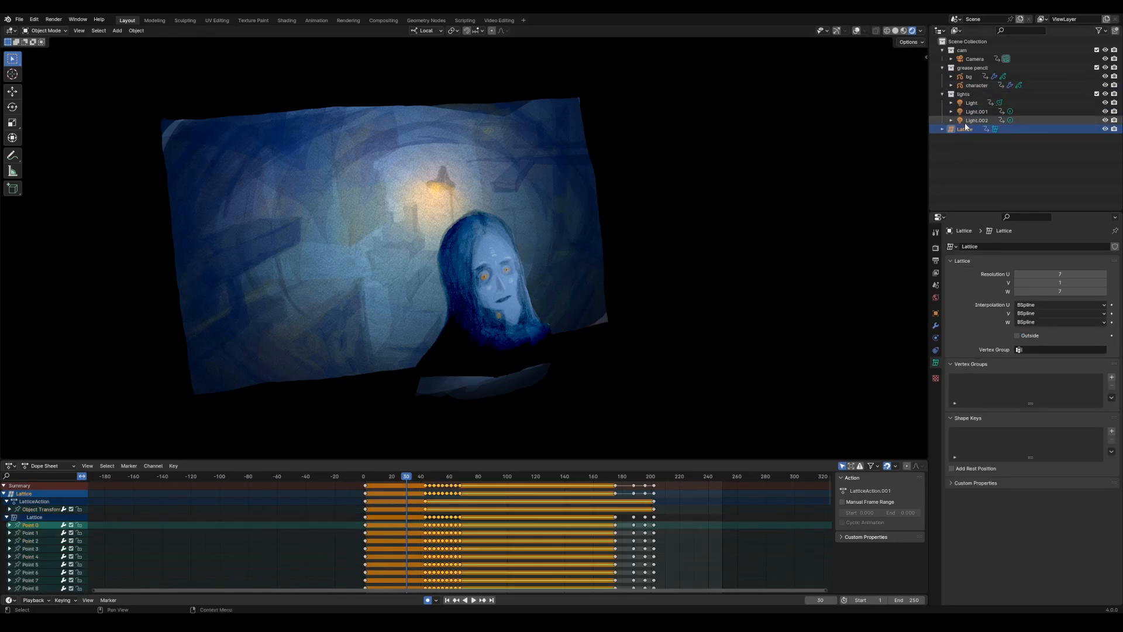
pyautogui.click(969, 77)
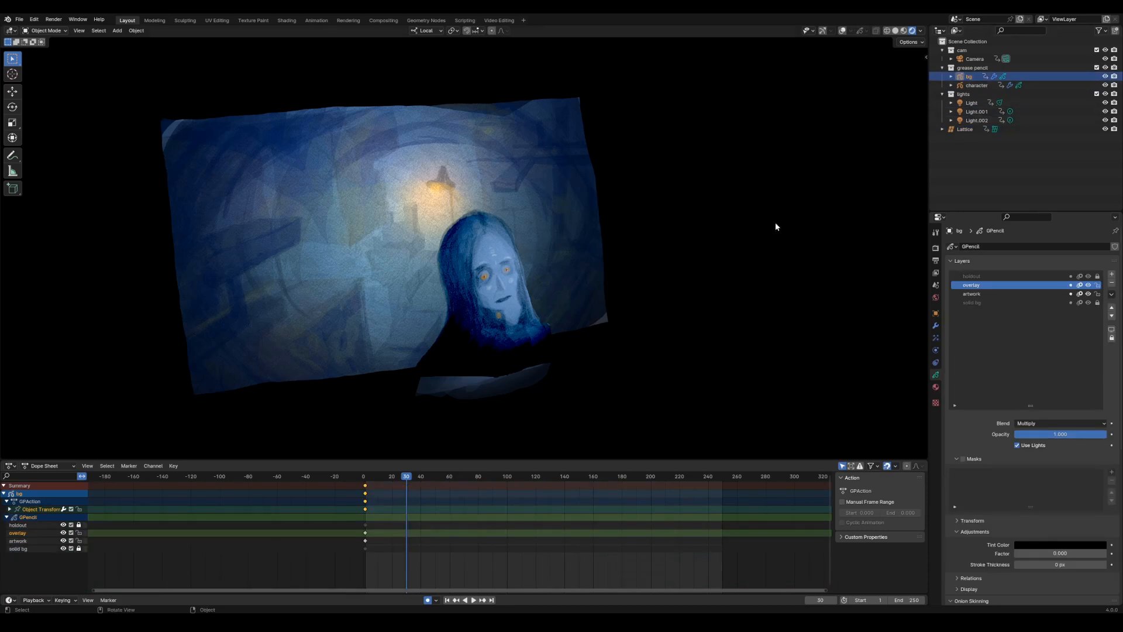
# - Show the viewport overlays to examine how the bg artwork, lattice and lights are laid out
pyautogui.click(843, 31)
pyautogui.moveTo(766, 321); pyautogui.dragTo(731, 374, button='middle')
pyautogui.scroll(-3, 732, 334)
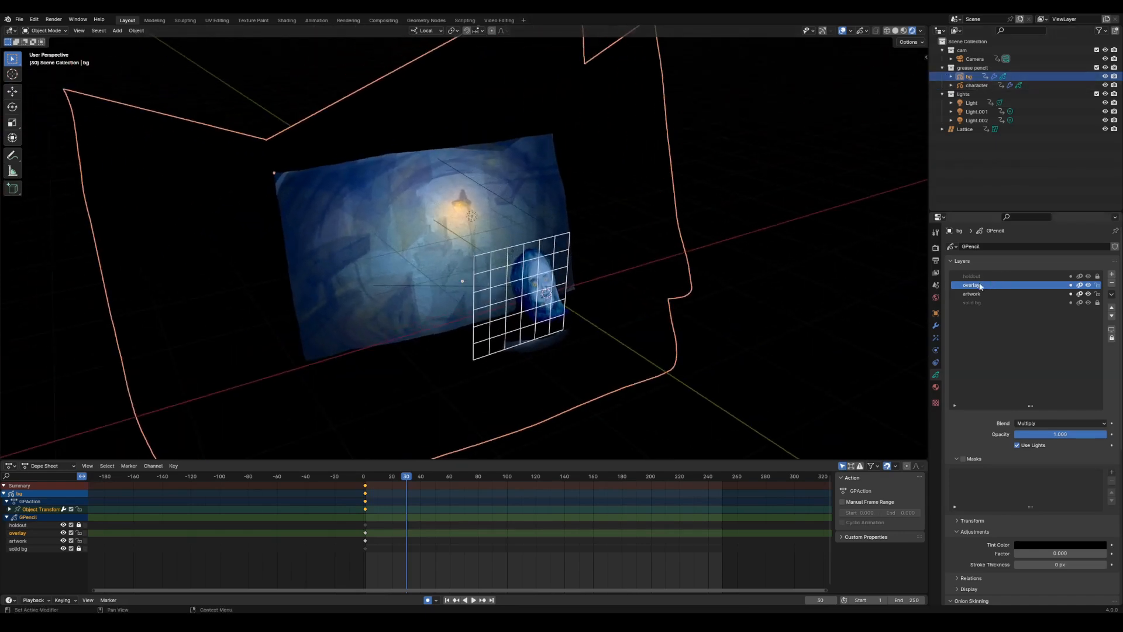
# - Select the bg object's holdout layer and switch its visibility off and on to compare the masked artwork edges
pyautogui.click(936, 386)
pyautogui.click(936, 375)
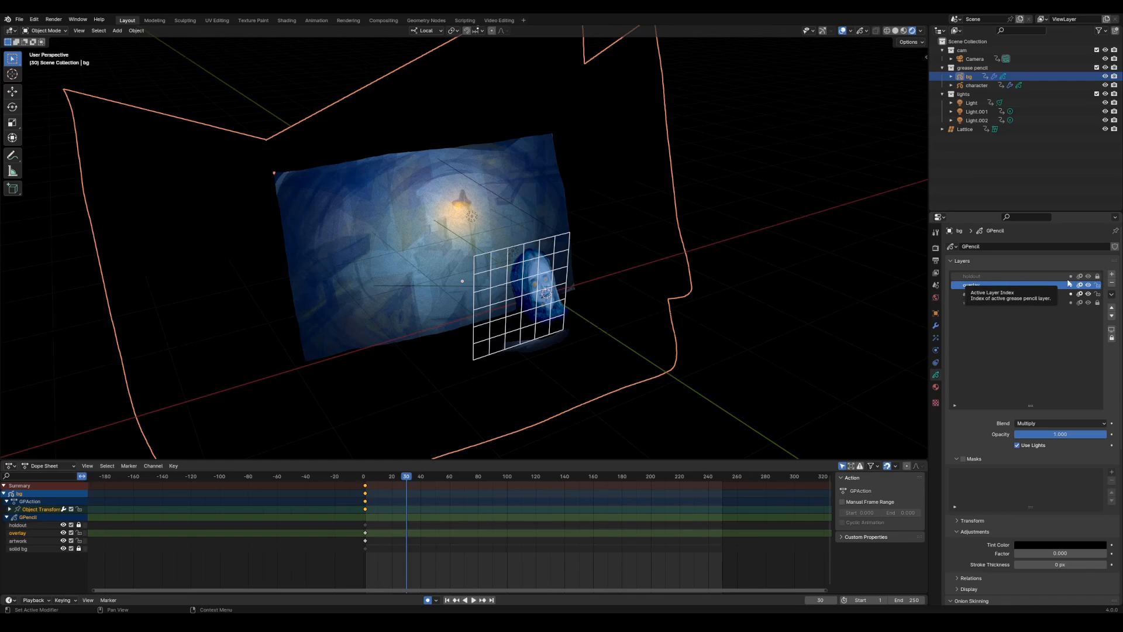
pyautogui.click(1009, 277)
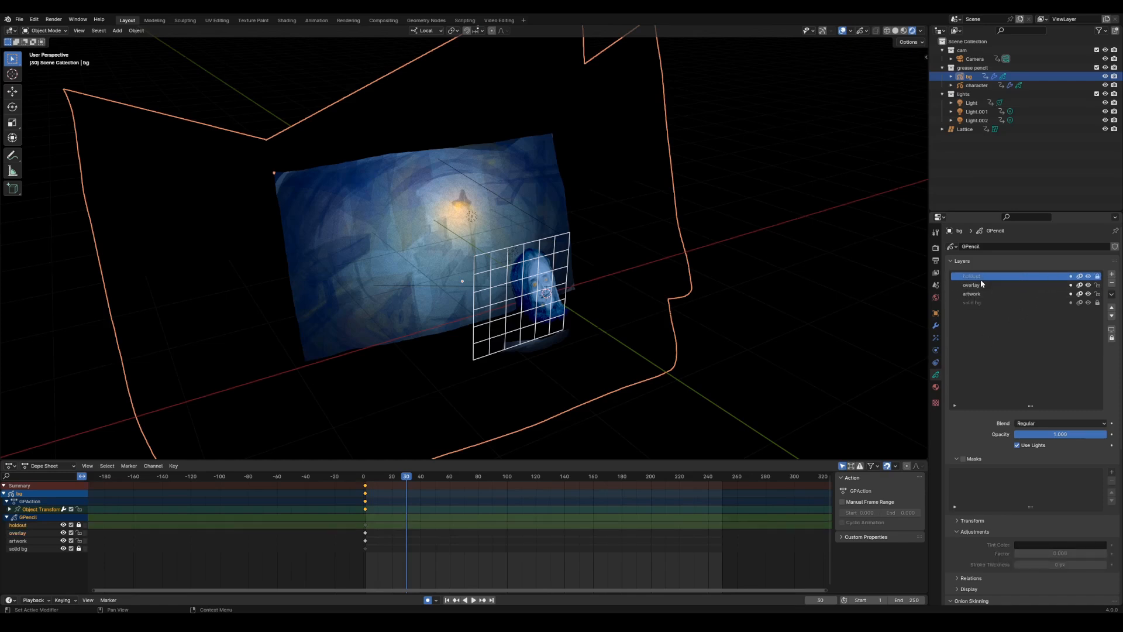
pyautogui.moveTo(779, 347)
pyautogui.mouseDown(button='middle')
pyautogui.moveTo(719, 371)
pyautogui.moveTo(720, 401)
pyautogui.moveTo(742, 377)
pyautogui.moveTo(734, 380)
pyautogui.moveTo(735, 358)
pyautogui.moveTo(745, 394)
pyautogui.mouseUp(button='middle')
pyautogui.click(1088, 277)
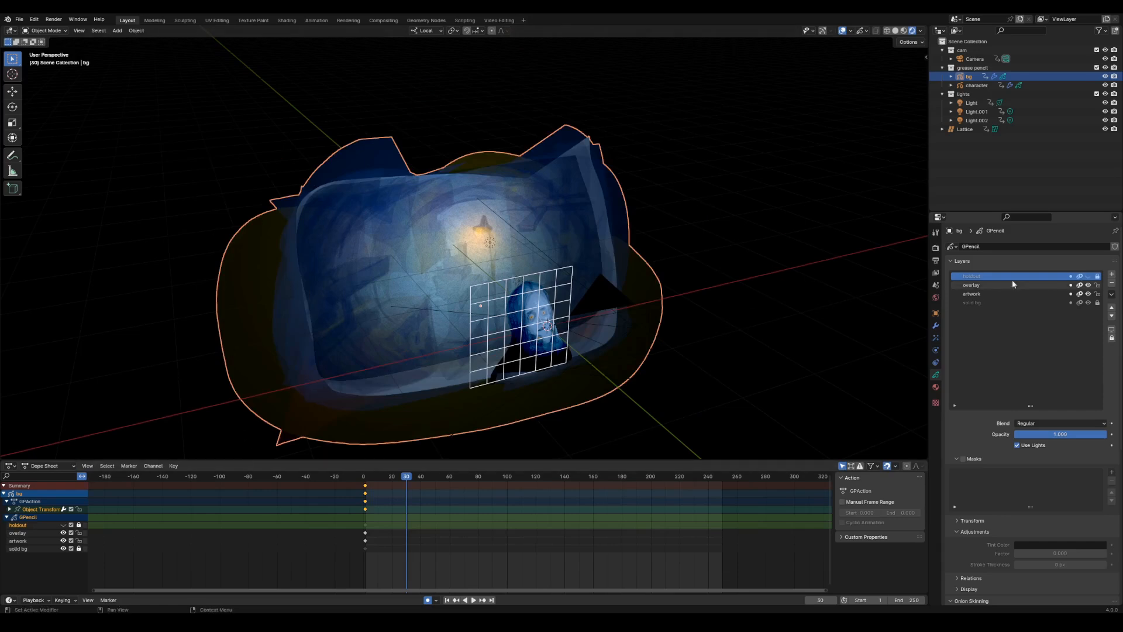
pyautogui.click(1088, 276)
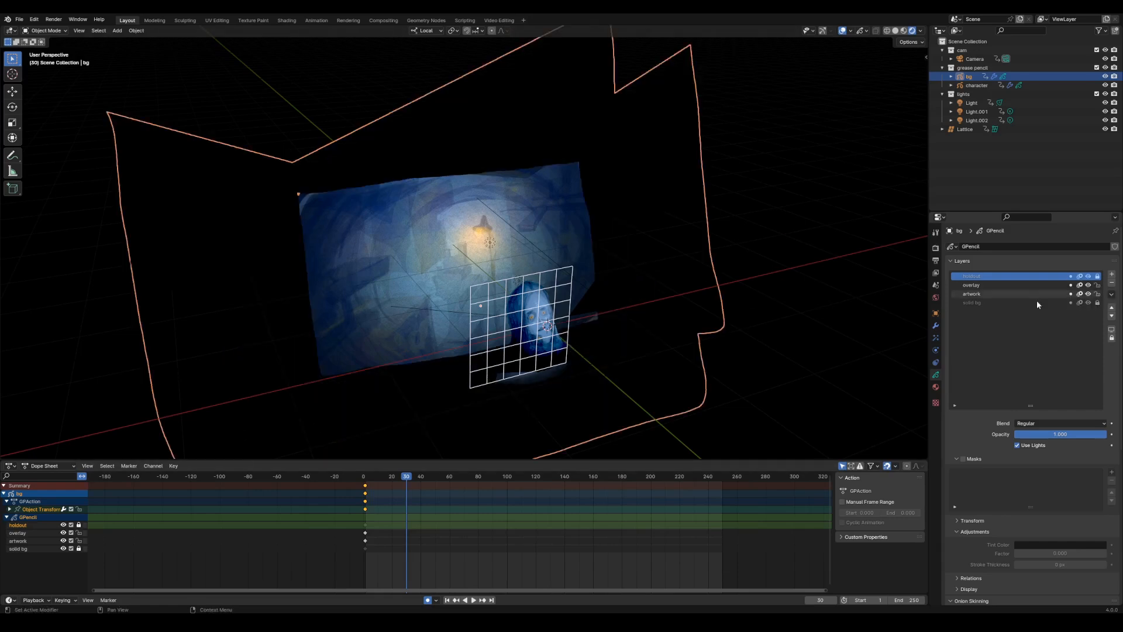
# - Examine the stroke and fill settings of the bg object's holdout material
pyautogui.click(935, 387)
pyautogui.click(981, 302)
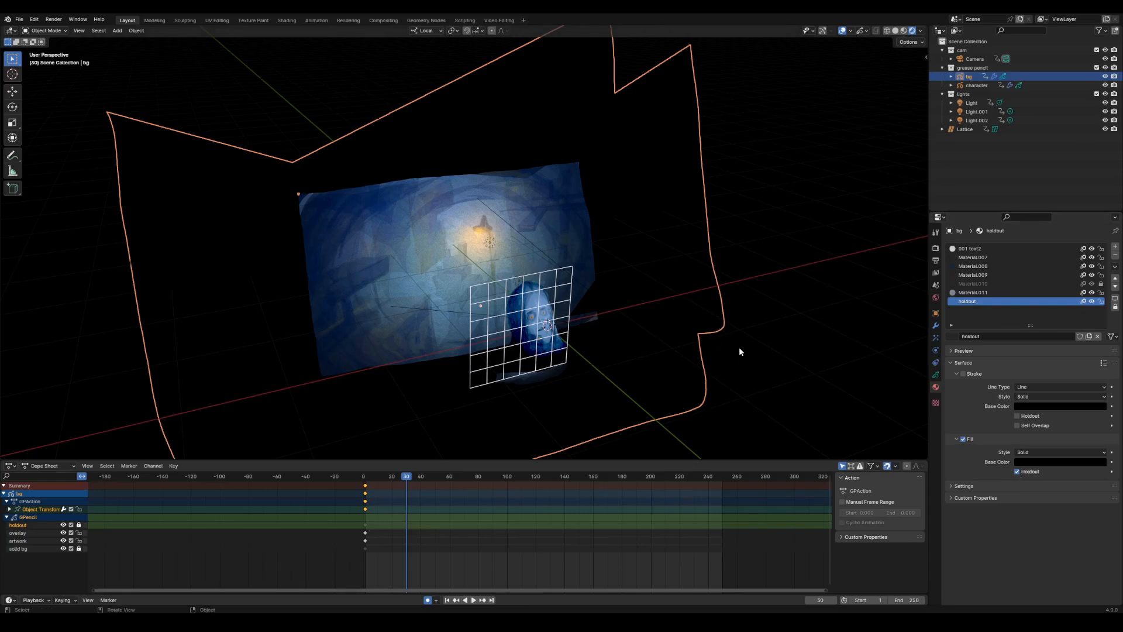
pyautogui.moveTo(739, 351); pyautogui.dragTo(727, 389, button='middle')
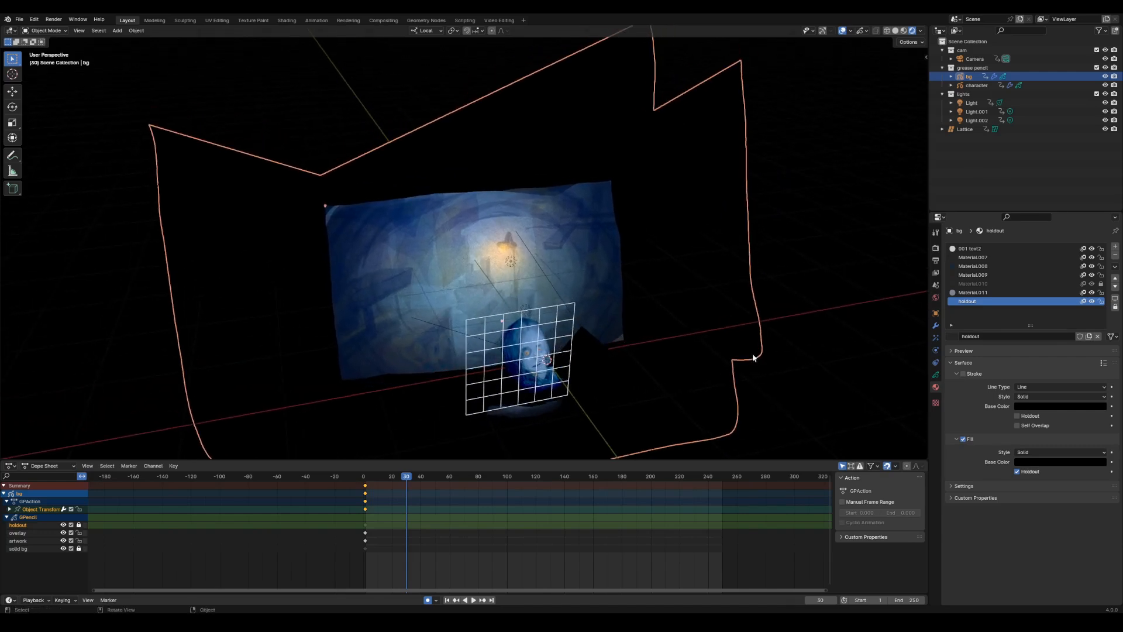
# - Make overlay the active layer of the bg object and lock the artwork layer
pyautogui.click(936, 374)
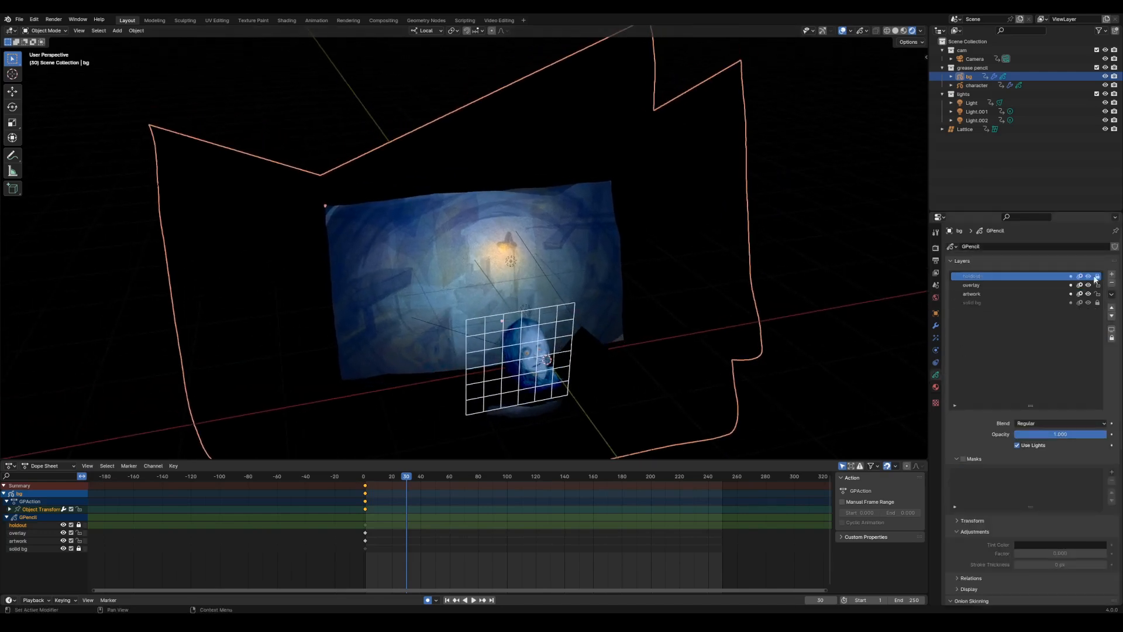
pyautogui.click(1012, 285)
pyautogui.click(1096, 294)
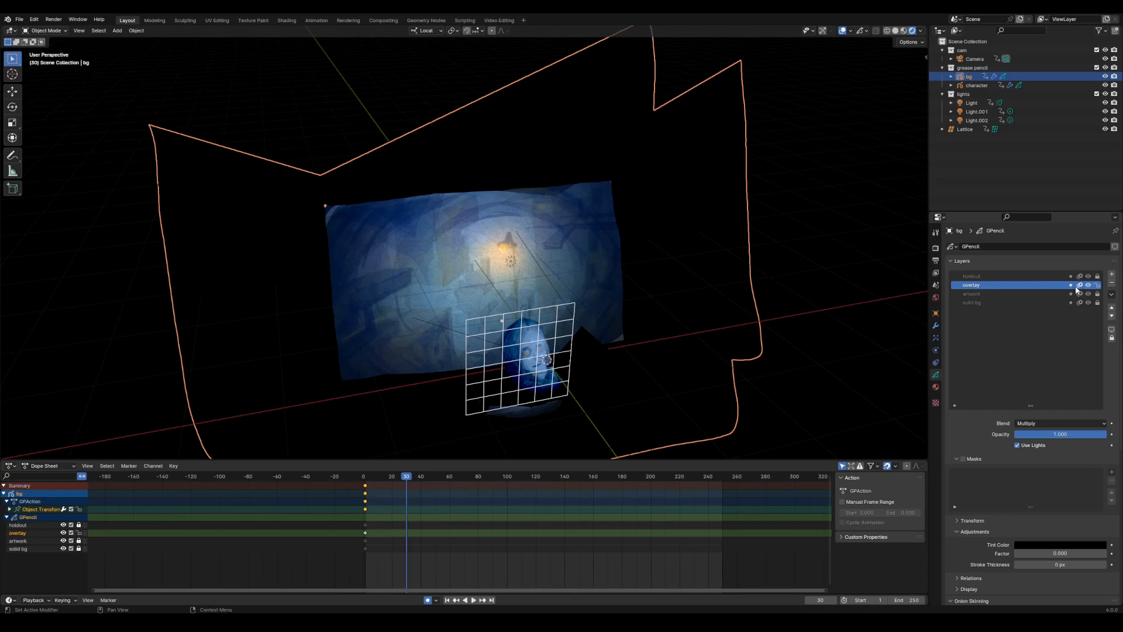
# - Hide the viewport overlays and switch the bg object's overlay layer off and on to compare its effect
pyautogui.moveTo(739, 380)
pyautogui.mouseDown(button='middle')
pyautogui.moveTo(720, 376)
pyautogui.moveTo(727, 307)
pyautogui.mouseUp(button='middle')
pyautogui.moveTo(728, 346)
pyautogui.keyDown('shift'); pyautogui.mouseDown(button='middle')
pyautogui.moveTo(754, 404)
pyautogui.moveTo(746, 376)
pyautogui.moveTo(900, 330)
pyautogui.moveTo(846, 348)
pyautogui.moveTo(802, 330)
pyautogui.mouseUp(button='middle'); pyautogui.keyUp('shift')
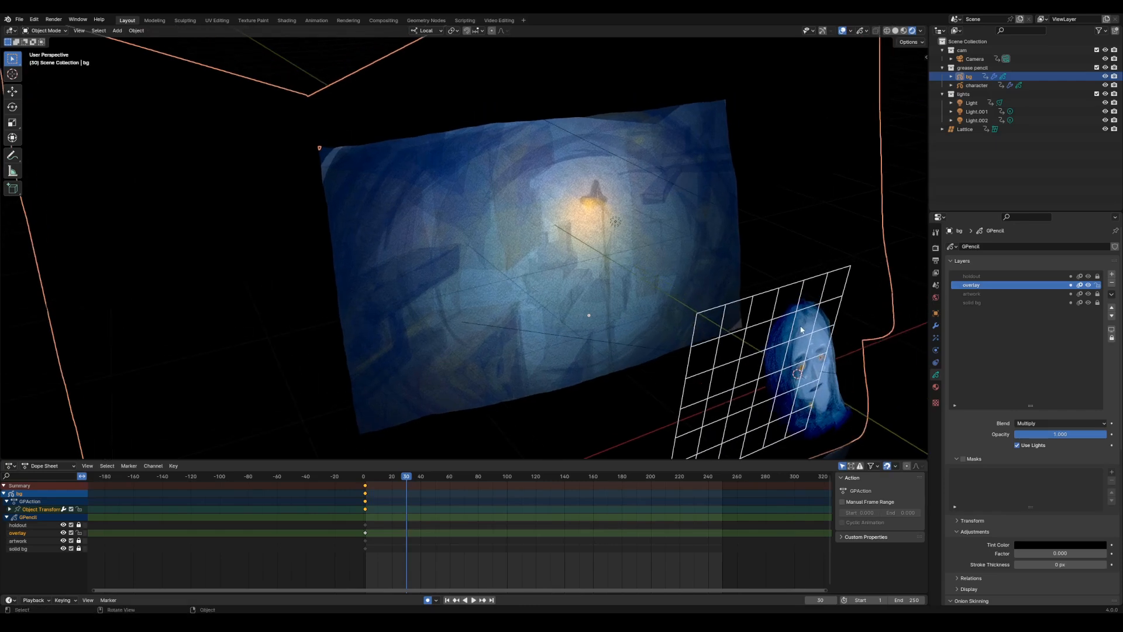
pyautogui.click(843, 32)
pyautogui.moveTo(837, 278)
pyautogui.mouseDown(button='middle')
pyautogui.moveTo(831, 310)
pyautogui.moveTo(784, 328)
pyautogui.moveTo(798, 352)
pyautogui.mouseUp(button='middle')
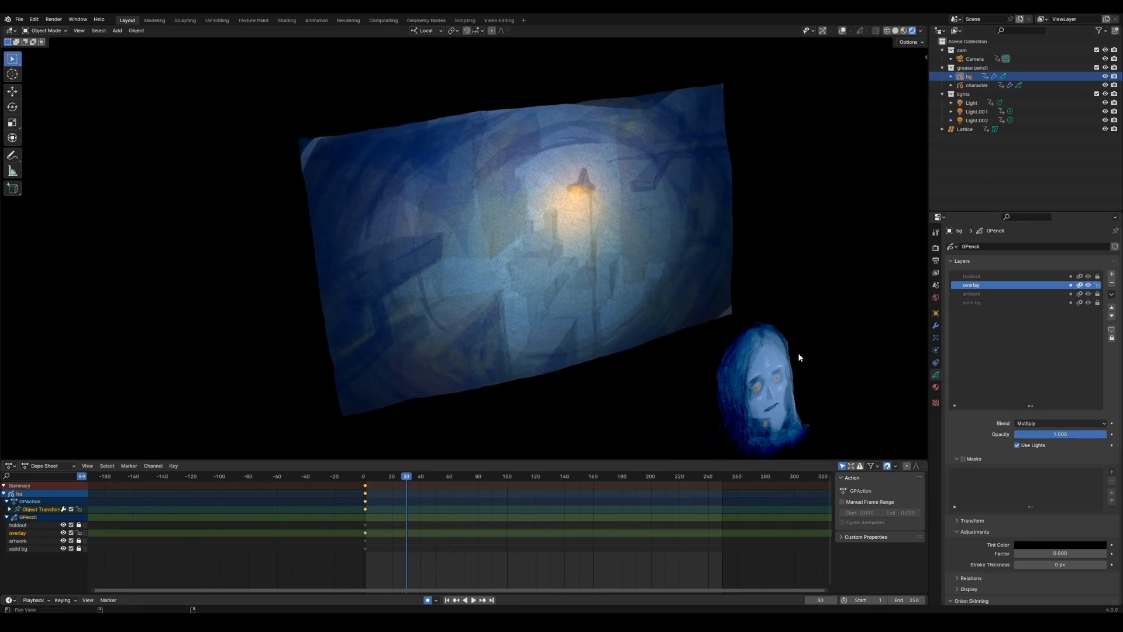
pyautogui.click(1087, 285)
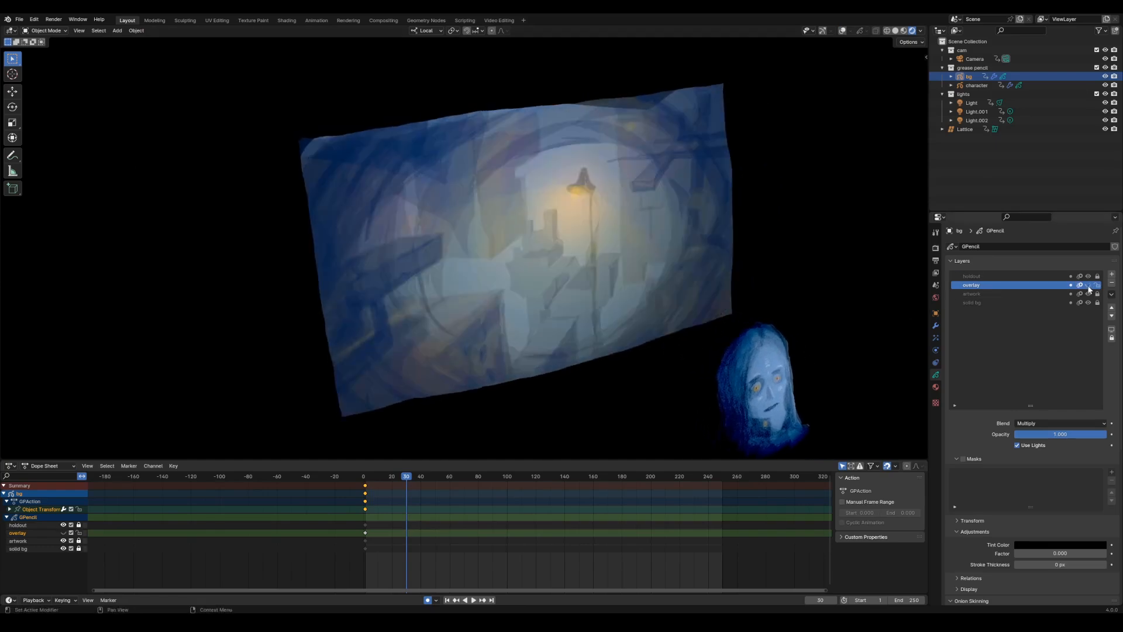
pyautogui.moveTo(751, 383)
pyautogui.mouseDown(button='middle')
pyautogui.moveTo(743, 389)
pyautogui.moveTo(765, 371)
pyautogui.moveTo(755, 390)
pyautogui.moveTo(812, 376)
pyautogui.moveTo(805, 371)
pyautogui.moveTo(819, 378)
pyautogui.moveTo(794, 387)
pyautogui.moveTo(845, 367)
pyautogui.moveTo(809, 384)
pyautogui.moveTo(824, 371)
pyautogui.mouseUp(button='middle')
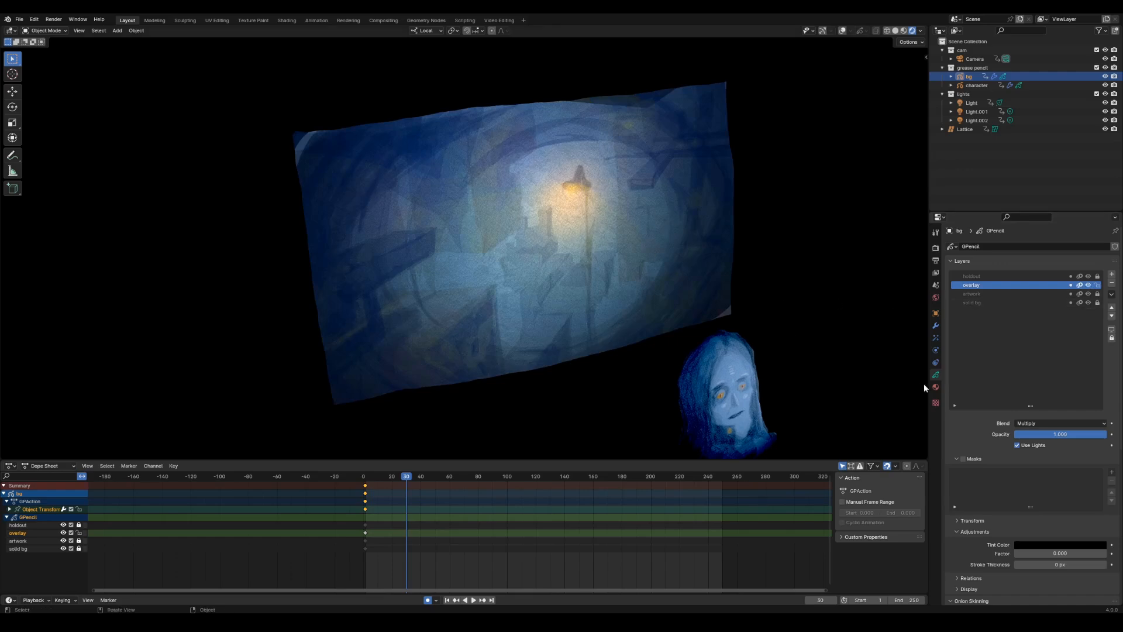
# - Select the bg object's 001 text2 material and examine its textured fill settings
pyautogui.click(936, 387)
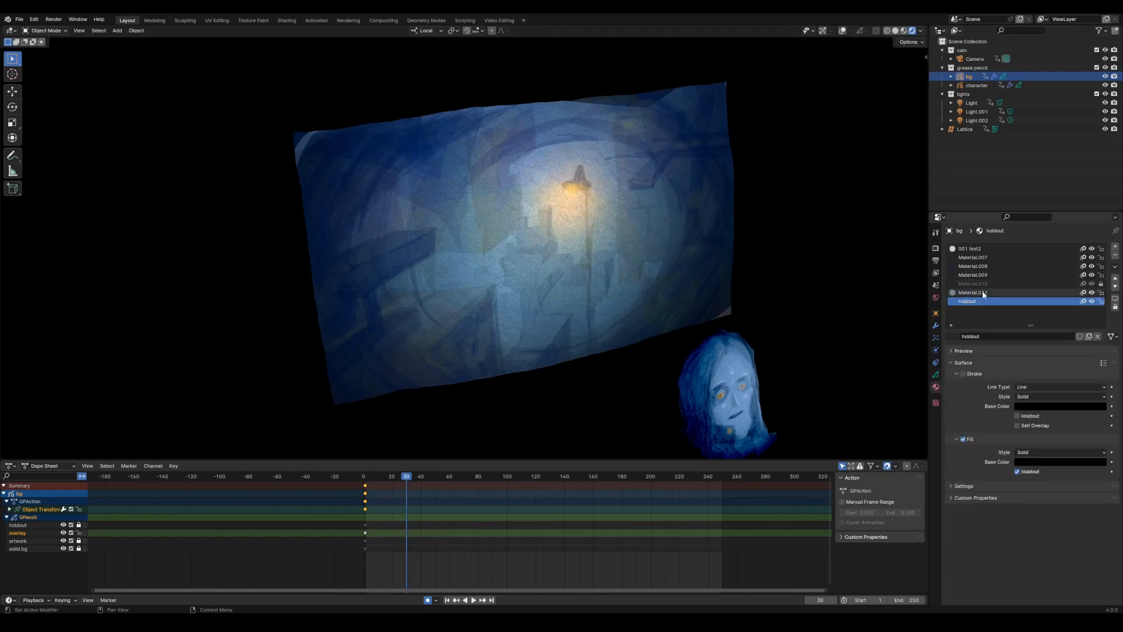
pyautogui.click(982, 249)
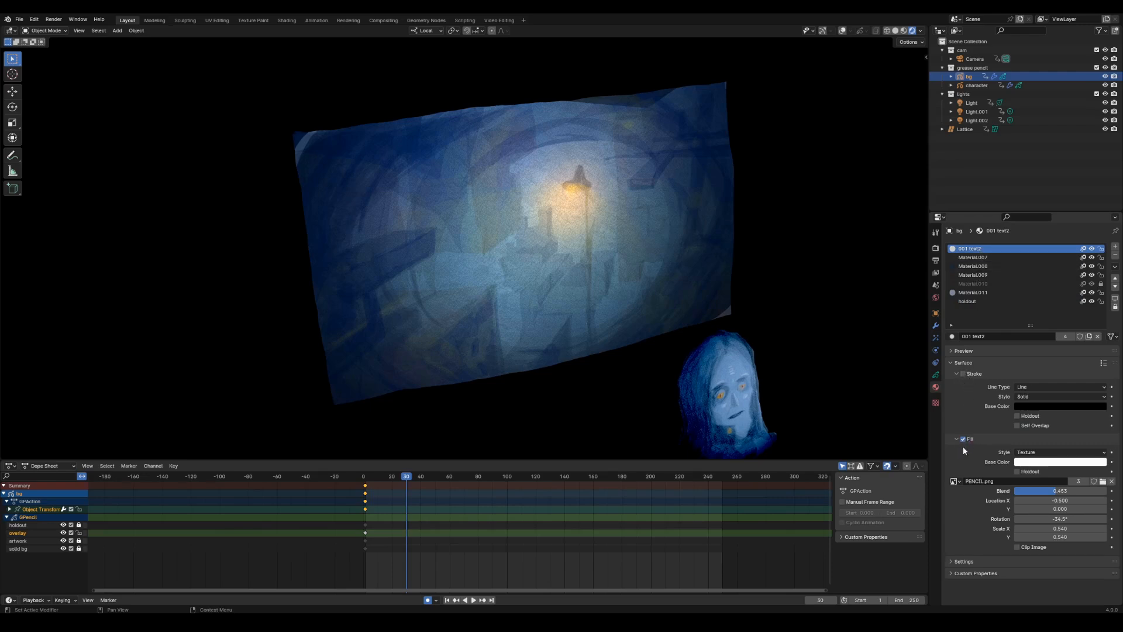
pyautogui.click(1028, 453)
# - Examine the PENCIL.png texture in the Texture Paint workspace and return to the Layout workspace
pyautogui.click(255, 21)
pyautogui.scroll(5, 374, 293)
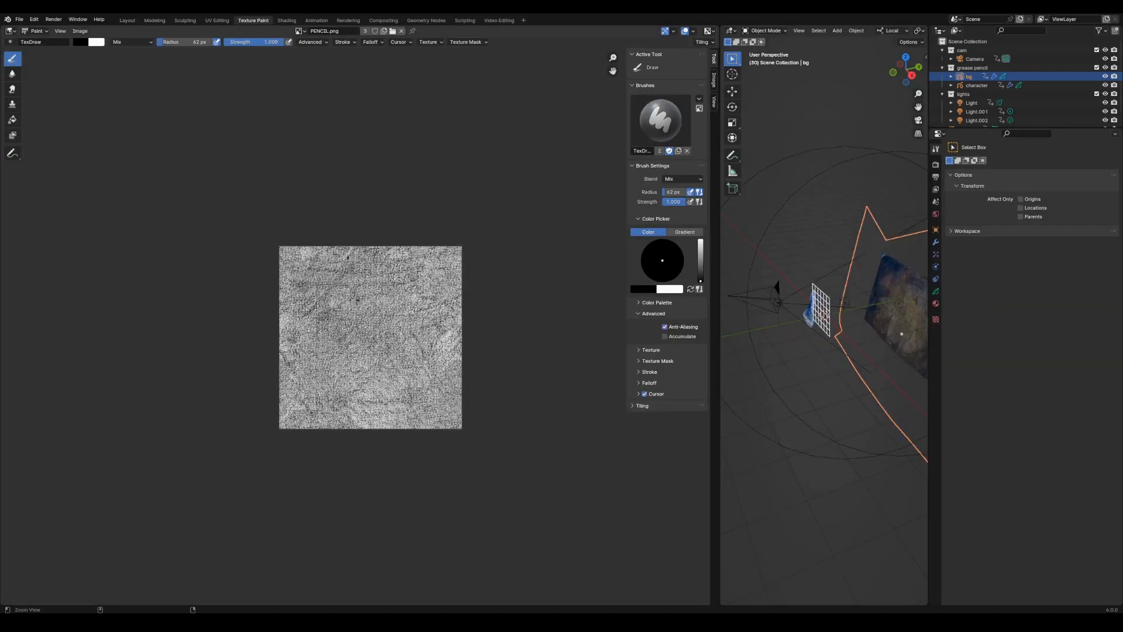
pyautogui.keyDown('ctrl'); pyautogui.moveTo(459, 249); pyautogui.dragTo(493, 405, button='middle'); pyautogui.keyUp('ctrl')
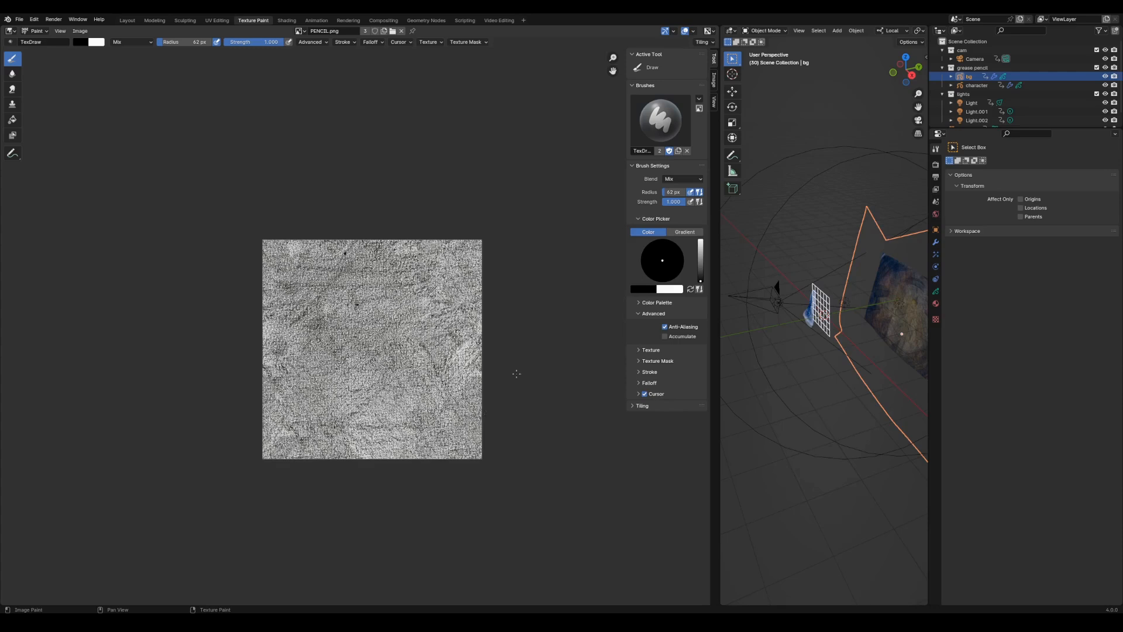
pyautogui.keyDown('ctrl'); pyautogui.moveTo(502, 423); pyautogui.dragTo(498, 431, button='middle'); pyautogui.keyUp('ctrl')
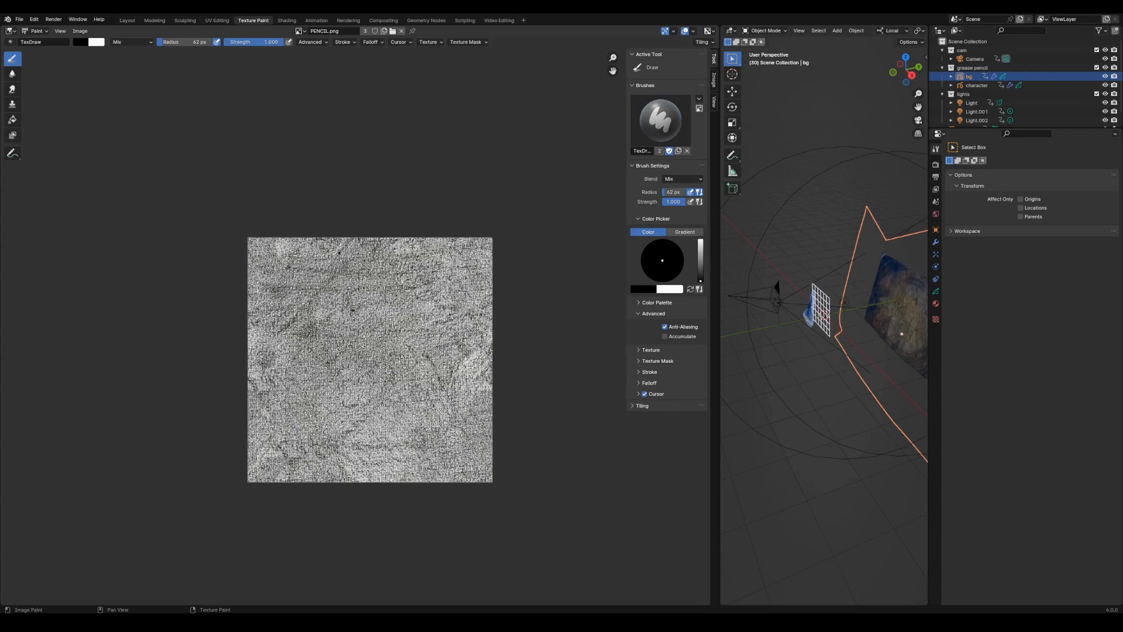
pyautogui.moveTo(472, 447); pyautogui.dragTo(457, 435, button='middle')
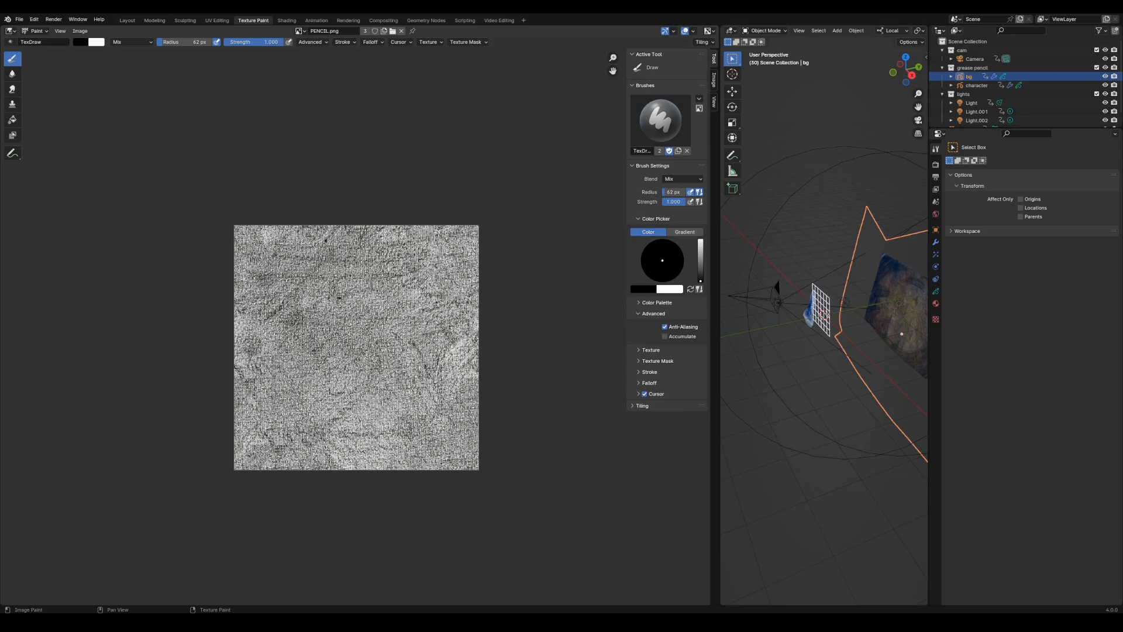
pyautogui.scroll(-3, 476, 445)
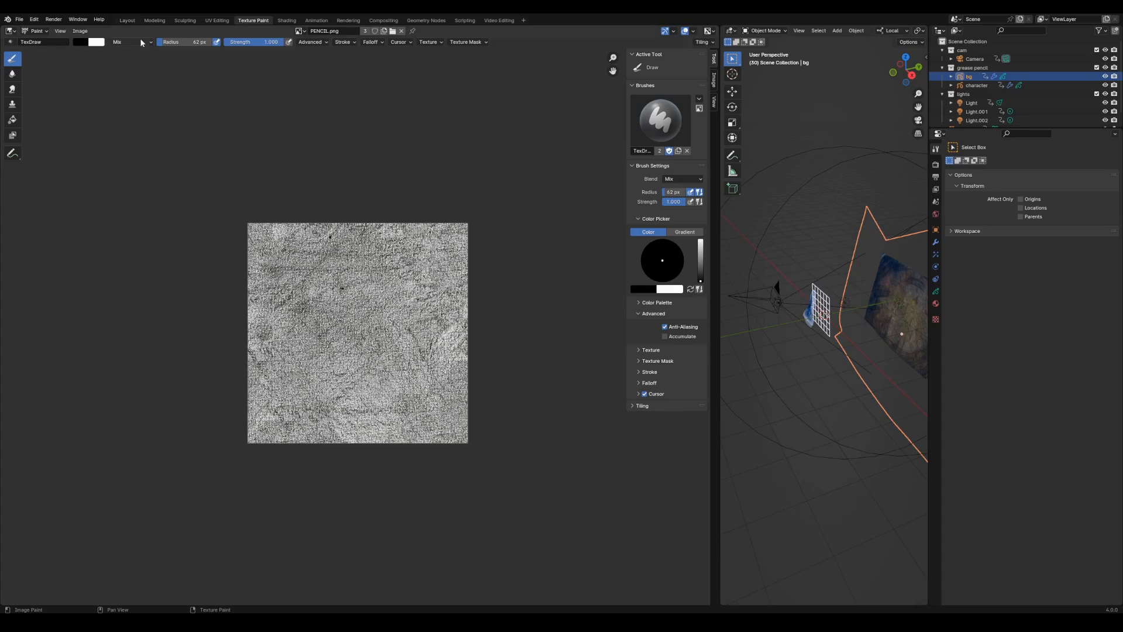
pyautogui.click(127, 20)
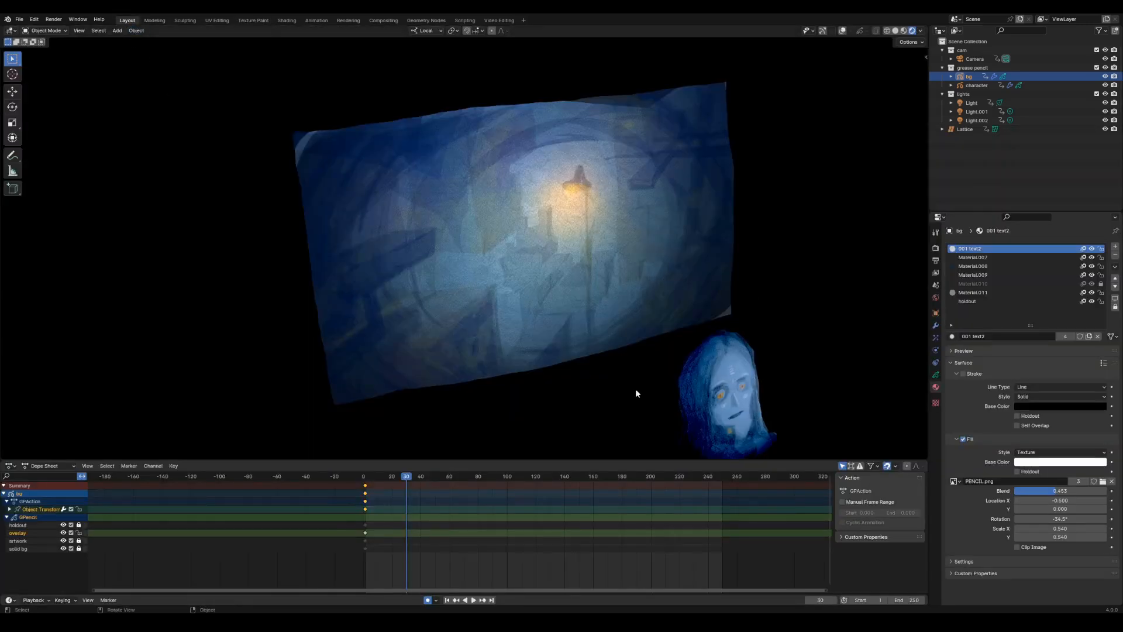
# - Add a new grease pencil layer above the overlay layer and hide the overlay layer
pyautogui.click(935, 375)
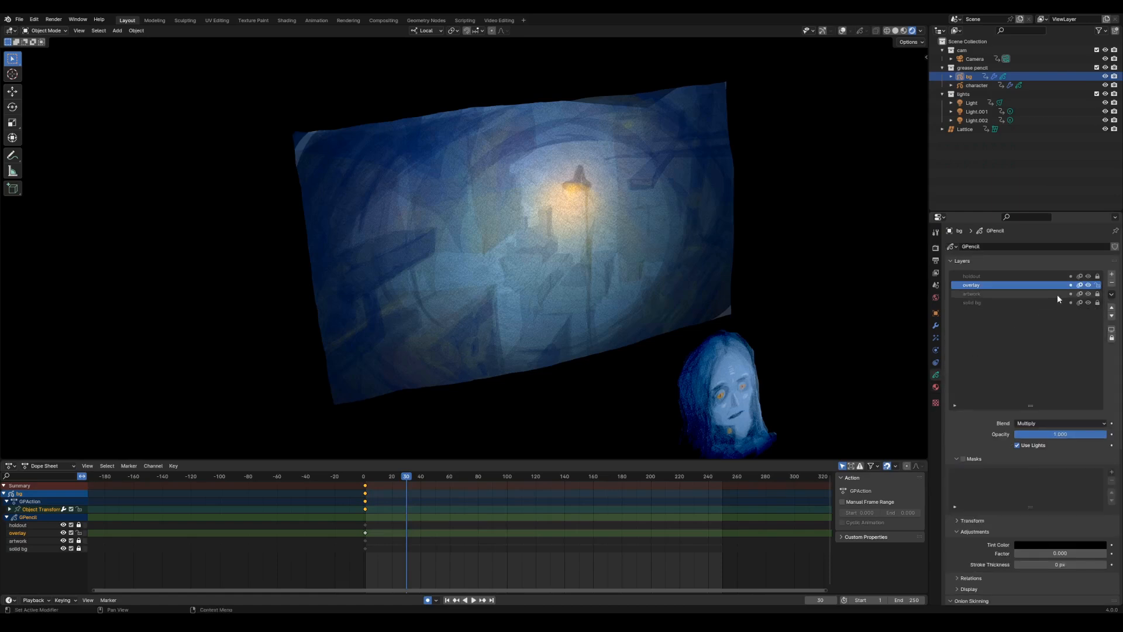
pyautogui.click(1111, 274)
pyautogui.click(1088, 294)
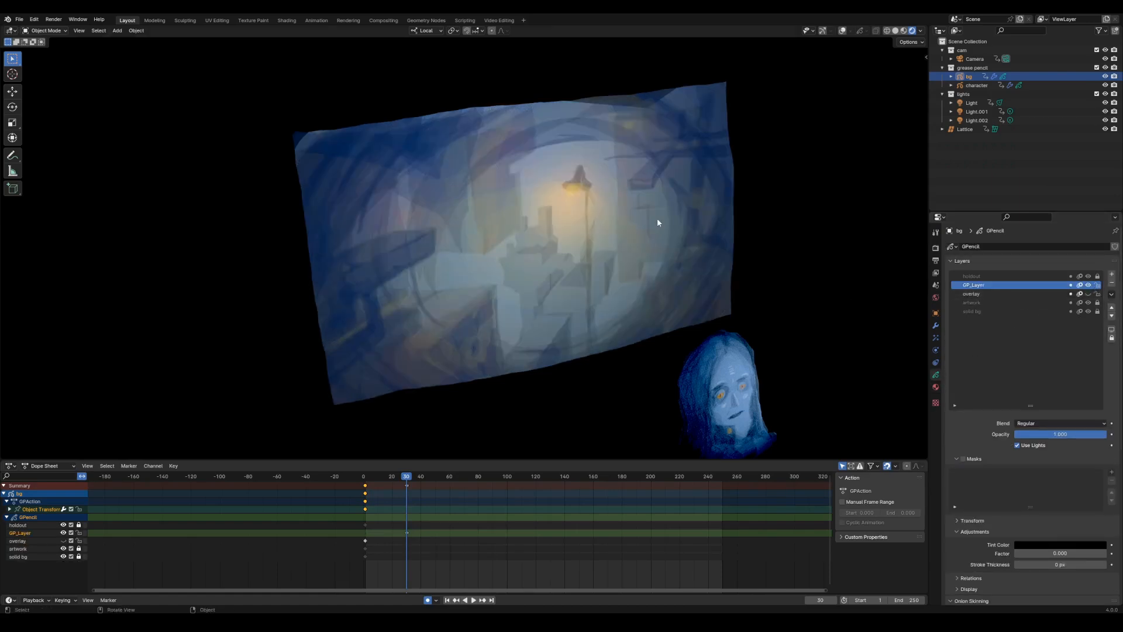
# - Switch the bg object to Draw mode and save the file
pyautogui.hotkey('ctrl', 'Tab')
pyautogui.click(717, 186)
pyautogui.hotkey('ctrl', 's')
pyautogui.hotkey('ctrl', 'Tab')
pyautogui.click(703, 157)
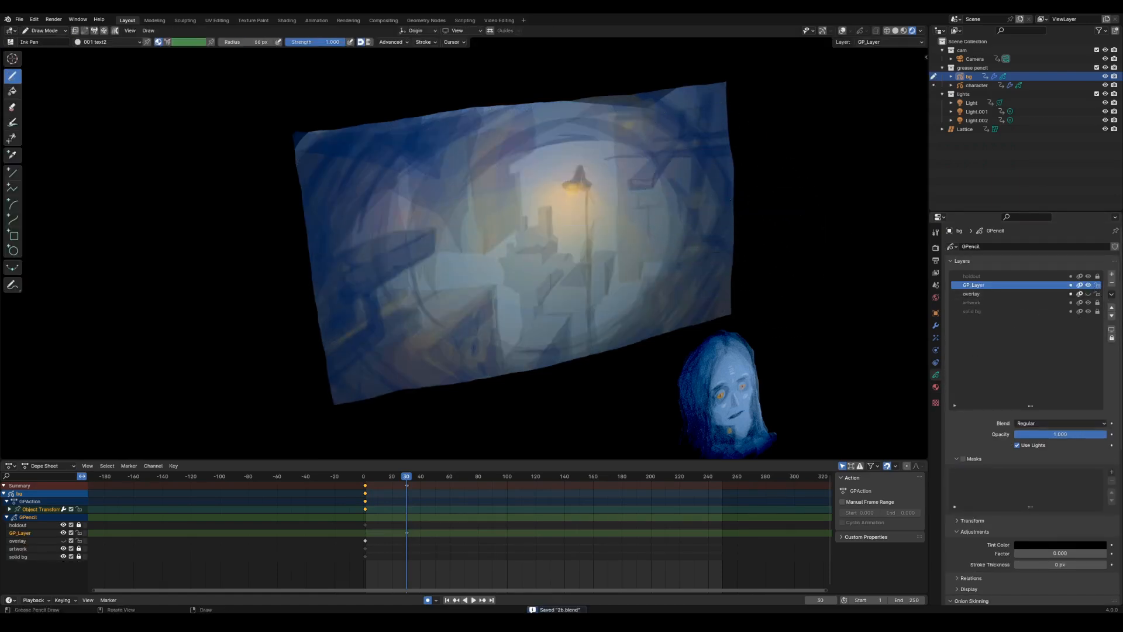
# - Draw a large freeform filled shape over the background around the street lamp with the 001 text2 material
pyautogui.click(936, 387)
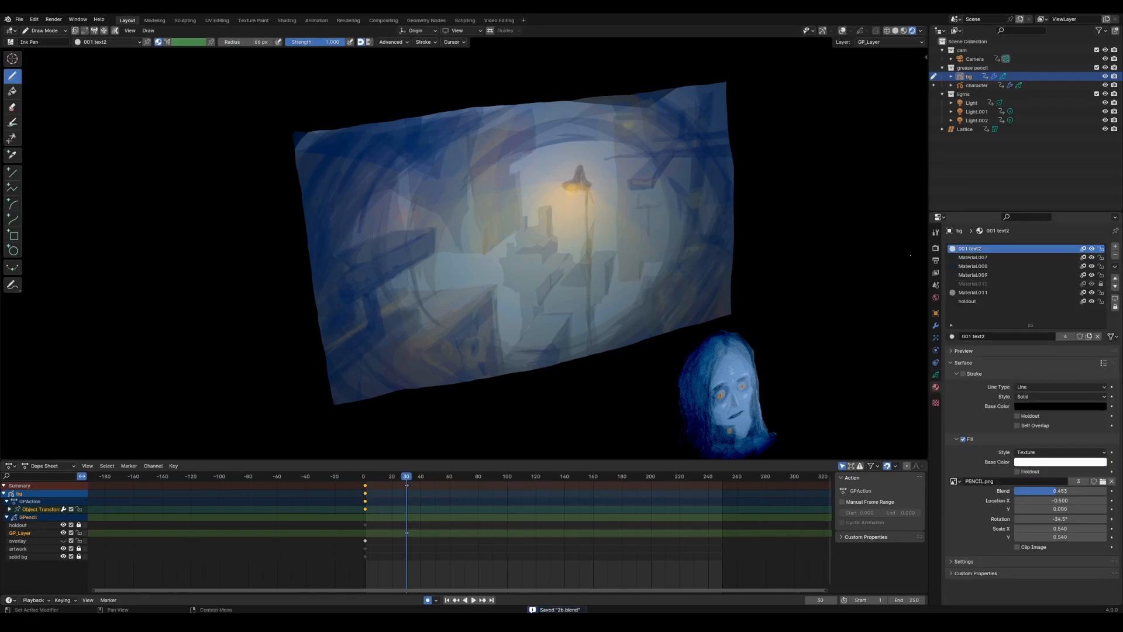
pyautogui.hotkey('ctrl', 'Tab')
pyautogui.click(604, 151)
pyautogui.moveTo(453, 153)
pyautogui.mouseDown()
pyautogui.moveTo(420, 236)
pyautogui.moveTo(593, 319)
pyautogui.moveTo(629, 137)
pyautogui.moveTo(468, 126)
pyautogui.mouseUp()
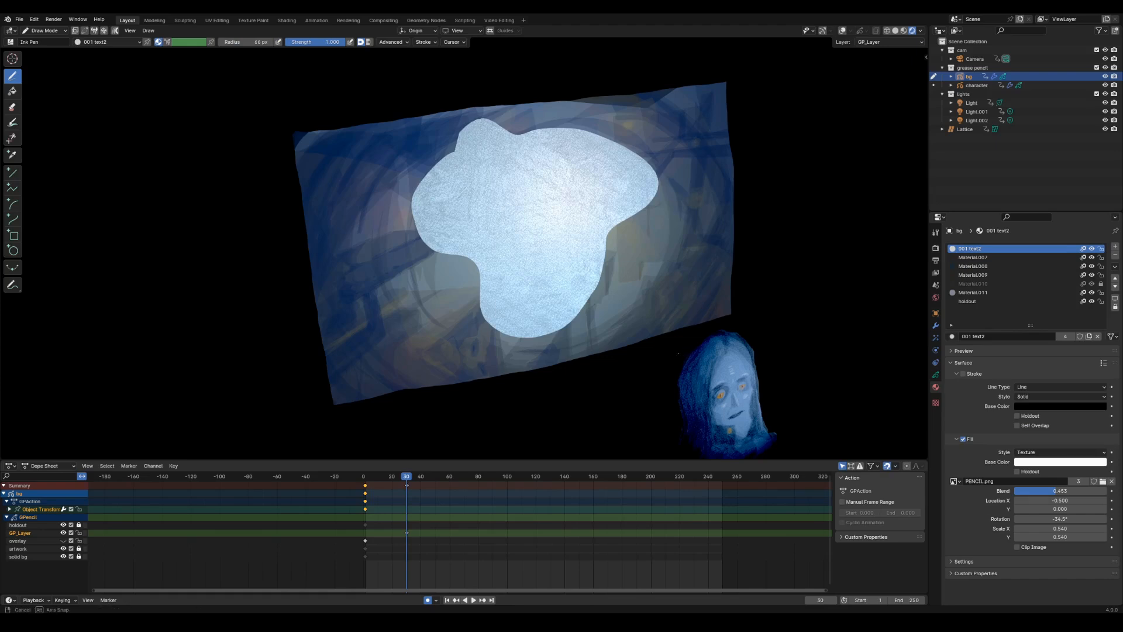
# - Undo the drawn shape, the Draw mode switch, the hidden overlay layer and the added layer
pyautogui.moveTo(691, 356)
pyautogui.mouseDown(button='middle')
pyautogui.moveTo(603, 301)
pyautogui.moveTo(632, 316)
pyautogui.moveTo(633, 305)
pyautogui.mouseUp(button='middle')
pyautogui.hotkey('ctrl', 'z')
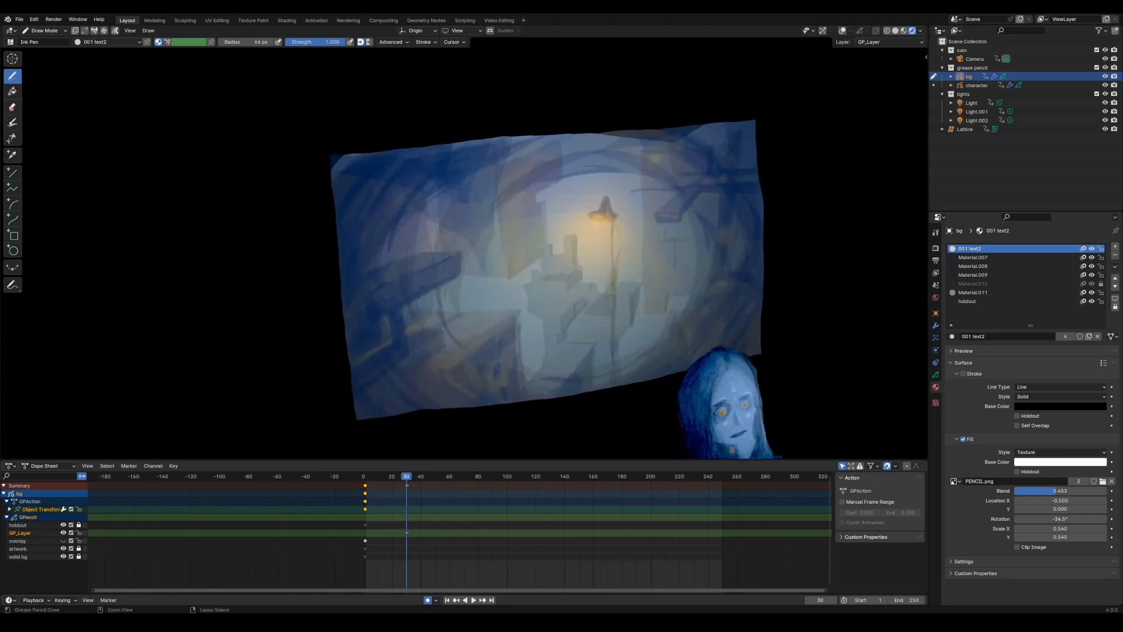
pyautogui.click(936, 376)
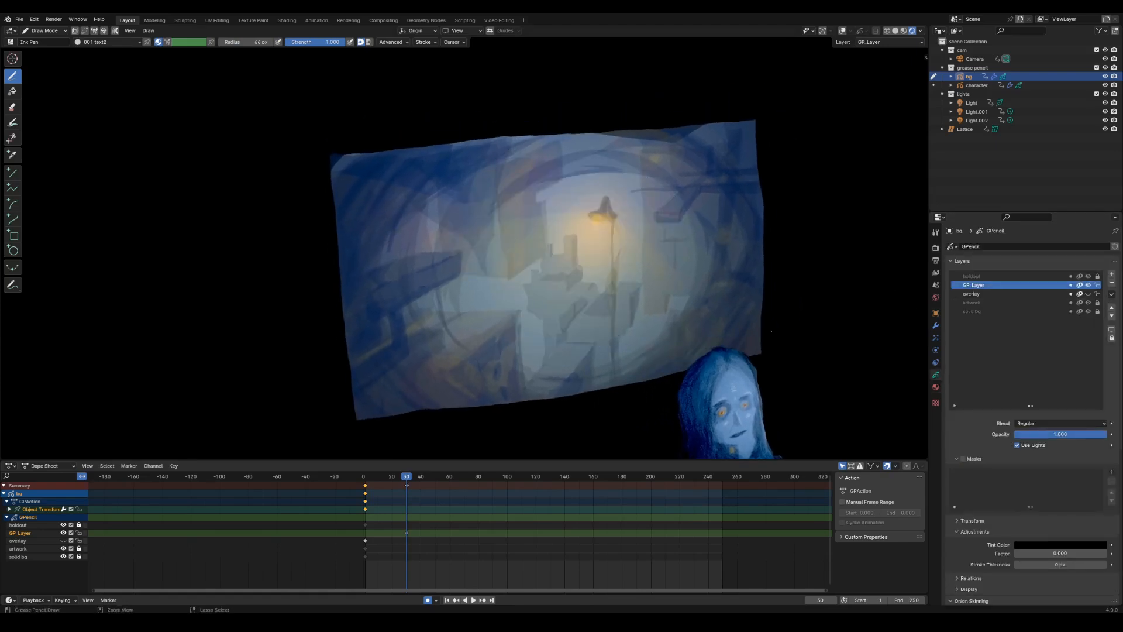
pyautogui.hotkey('ctrl', 'z')
pyautogui.hotkey('ctrl', 'z')
pyautogui.hotkey('ctrl', 'z')
pyautogui.hotkey('ctrl', 'z')
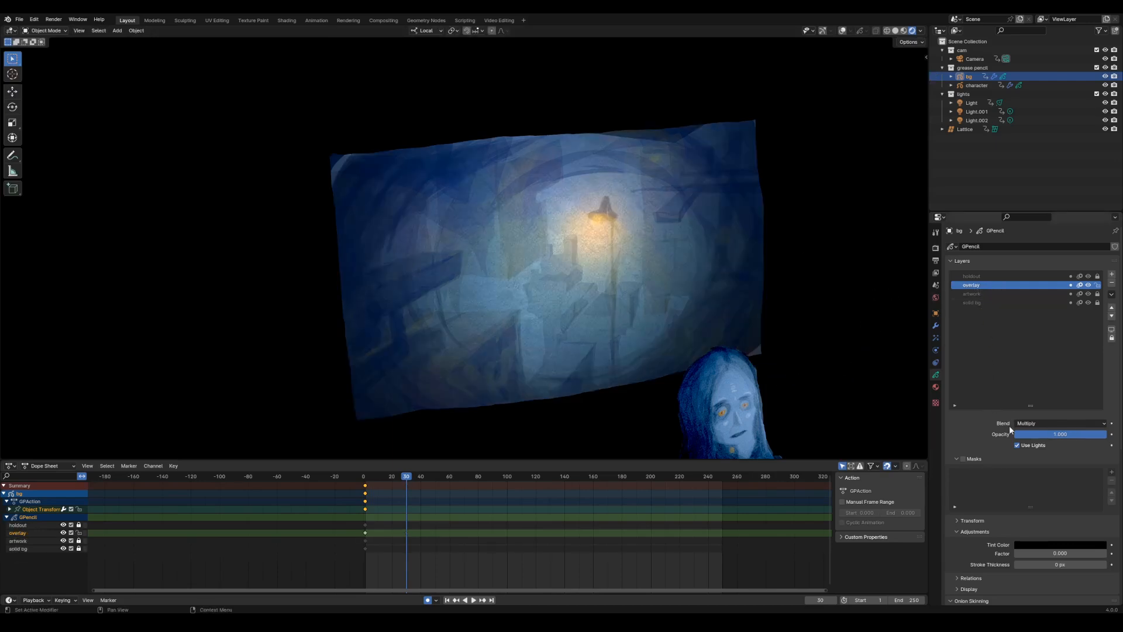
# - Review the overlay layer's blend options, keep Multiply, and switch the layer's visibility off and back on
pyautogui.scroll(-3, 1002, 405)
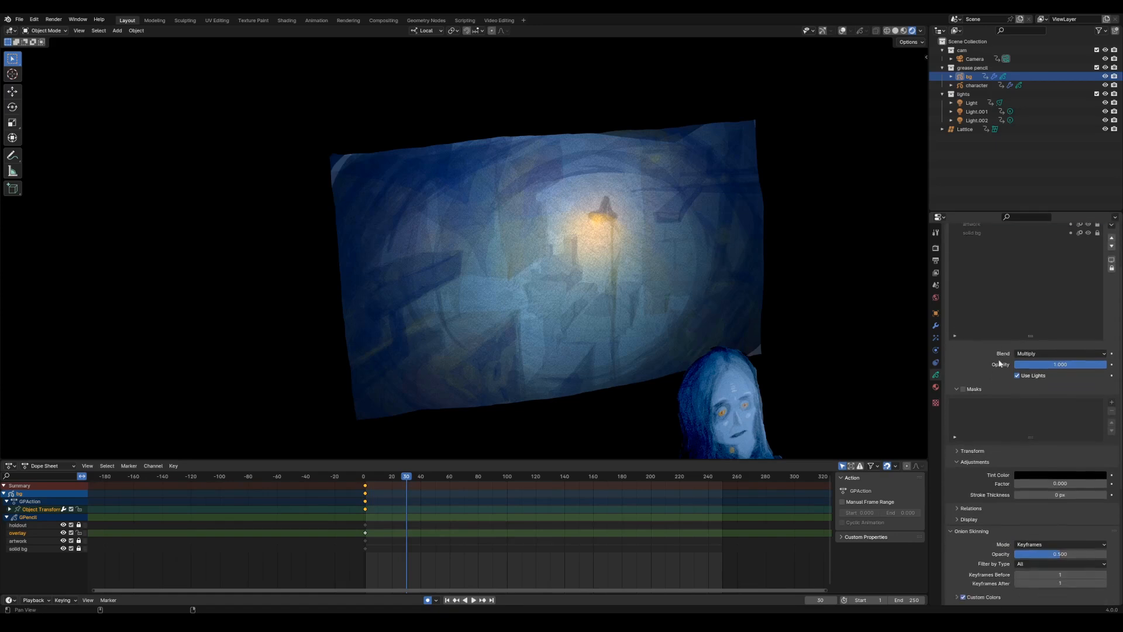
pyautogui.click(1031, 354)
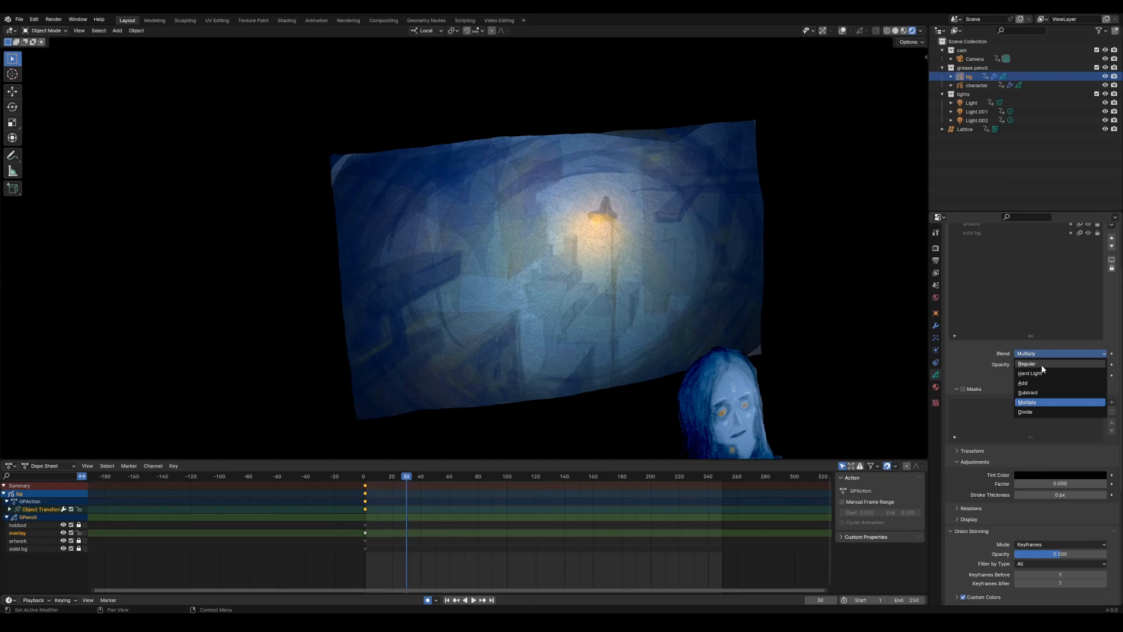
pyautogui.click(1031, 403)
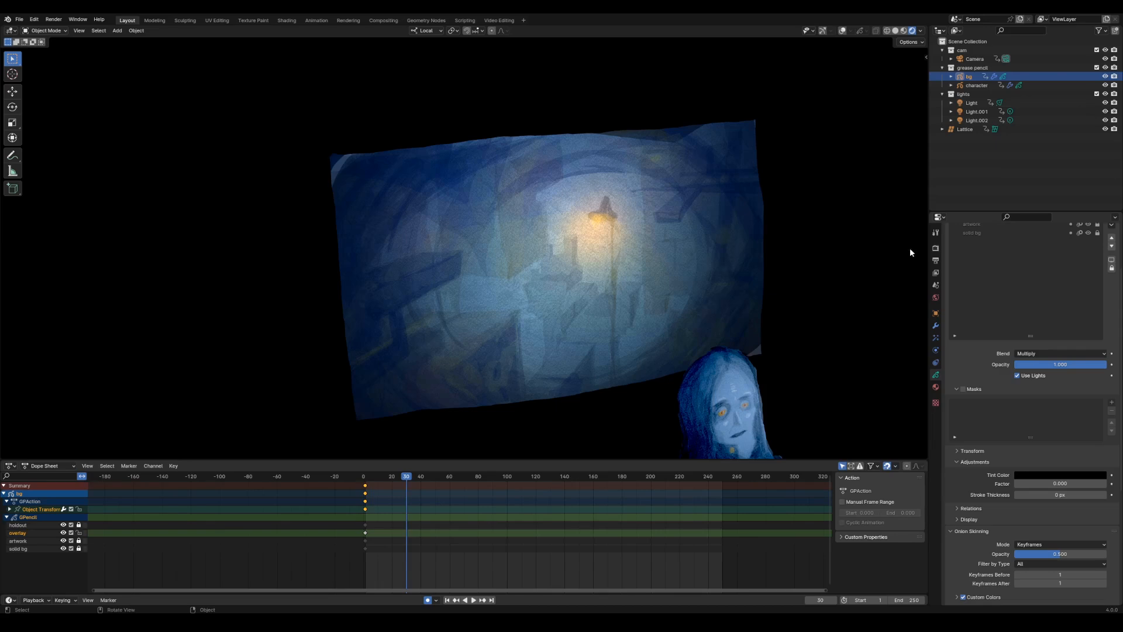
pyautogui.scroll(3, 1030, 293)
pyautogui.click(1088, 277)
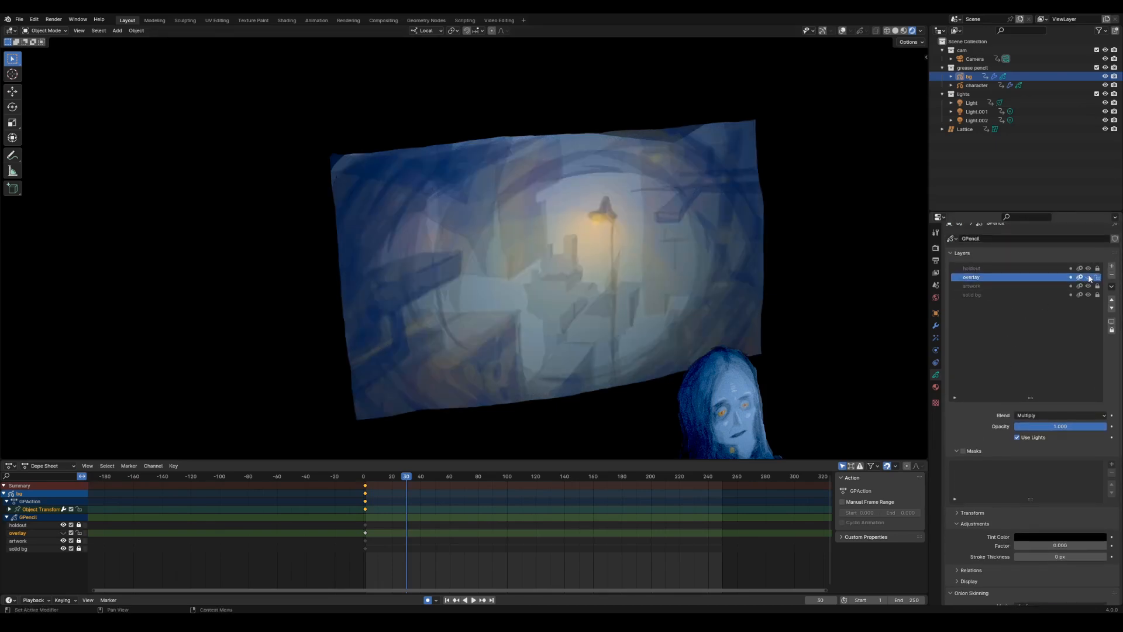
pyautogui.click(1088, 277)
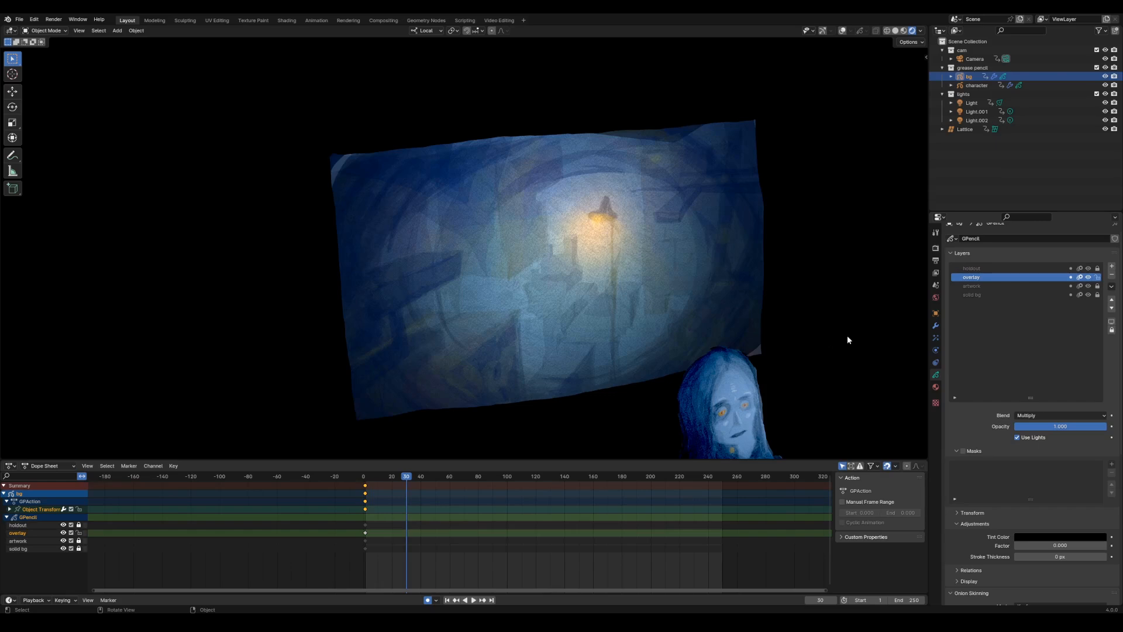
# - Hide the overlay and artwork layers of the bg object and make the solid bg layer active
pyautogui.click(935, 314)
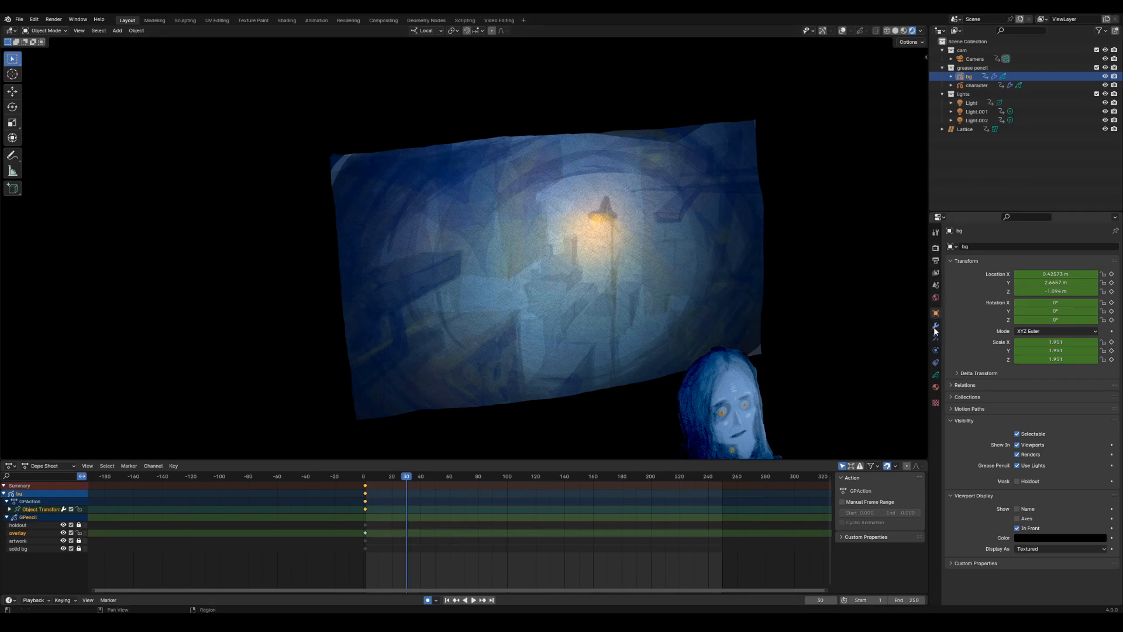
pyautogui.click(935, 376)
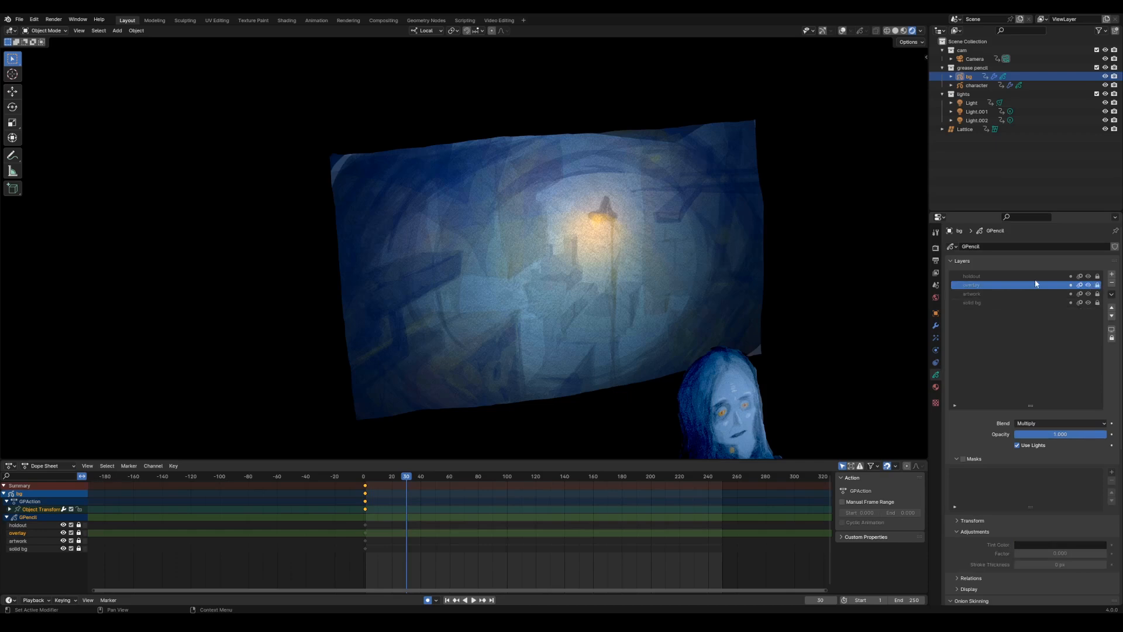
pyautogui.click(1088, 286)
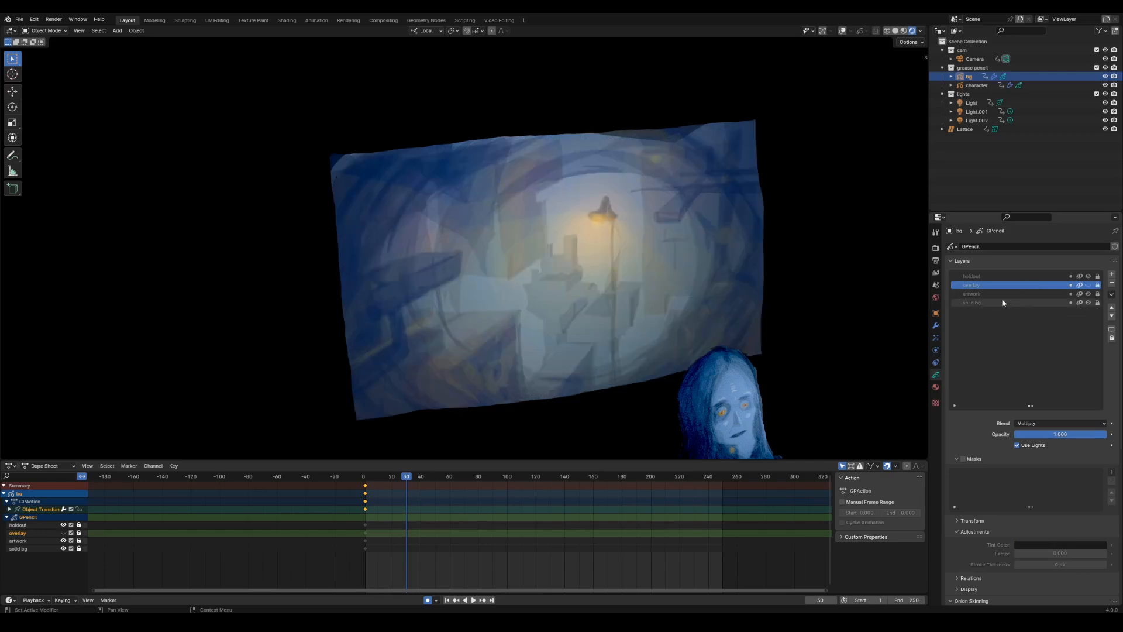
pyautogui.click(1088, 294)
pyautogui.click(1088, 294)
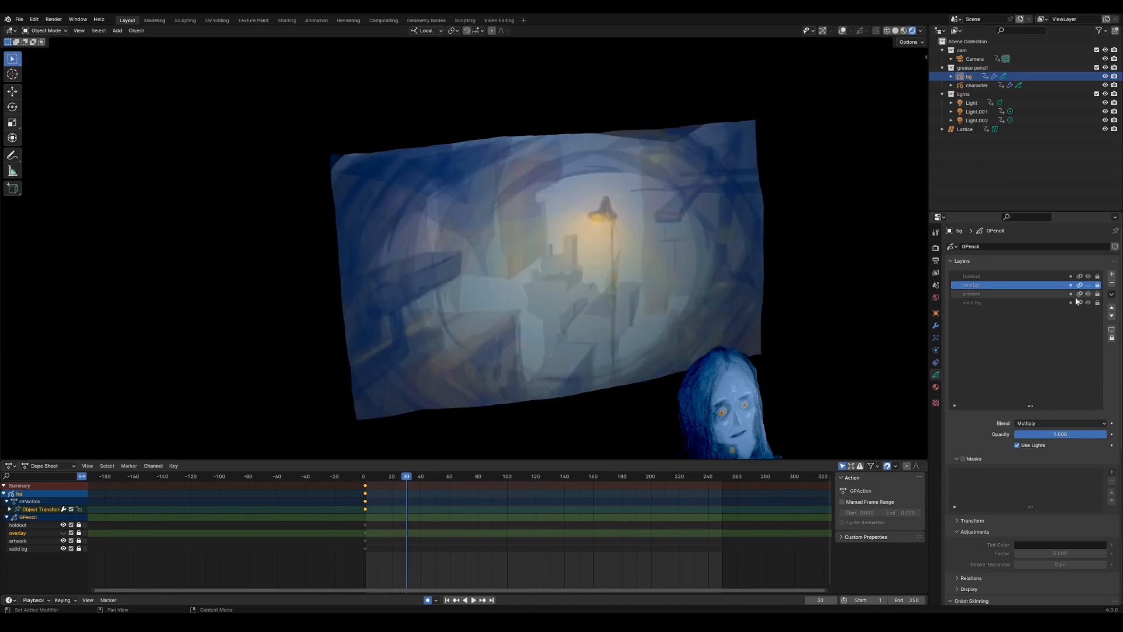
pyautogui.moveTo(696, 375)
pyautogui.mouseDown(button='middle')
pyautogui.moveTo(726, 325)
pyautogui.moveTo(726, 339)
pyautogui.moveTo(835, 357)
pyautogui.moveTo(824, 342)
pyautogui.moveTo(834, 361)
pyautogui.moveTo(815, 375)
pyautogui.mouseUp(button='middle')
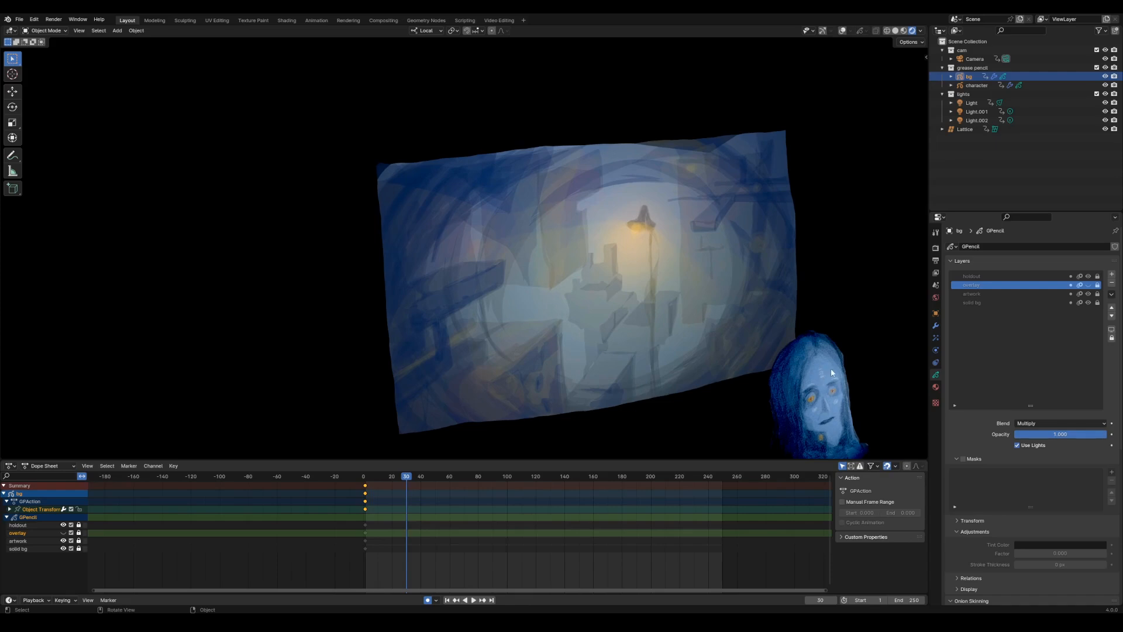
pyautogui.click(994, 303)
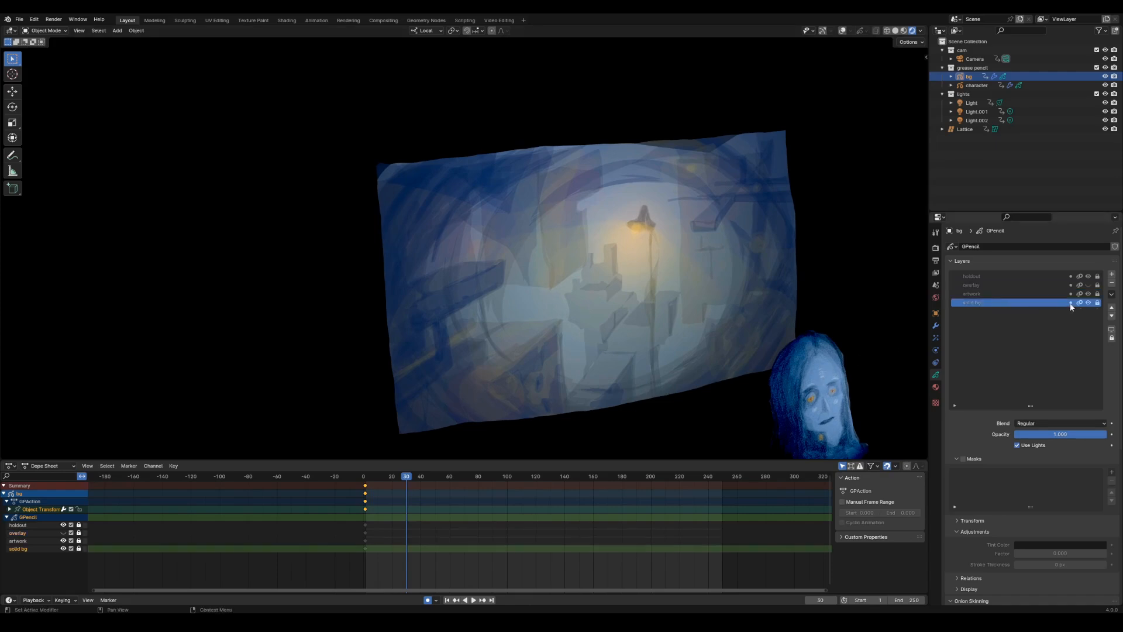
pyautogui.click(1088, 294)
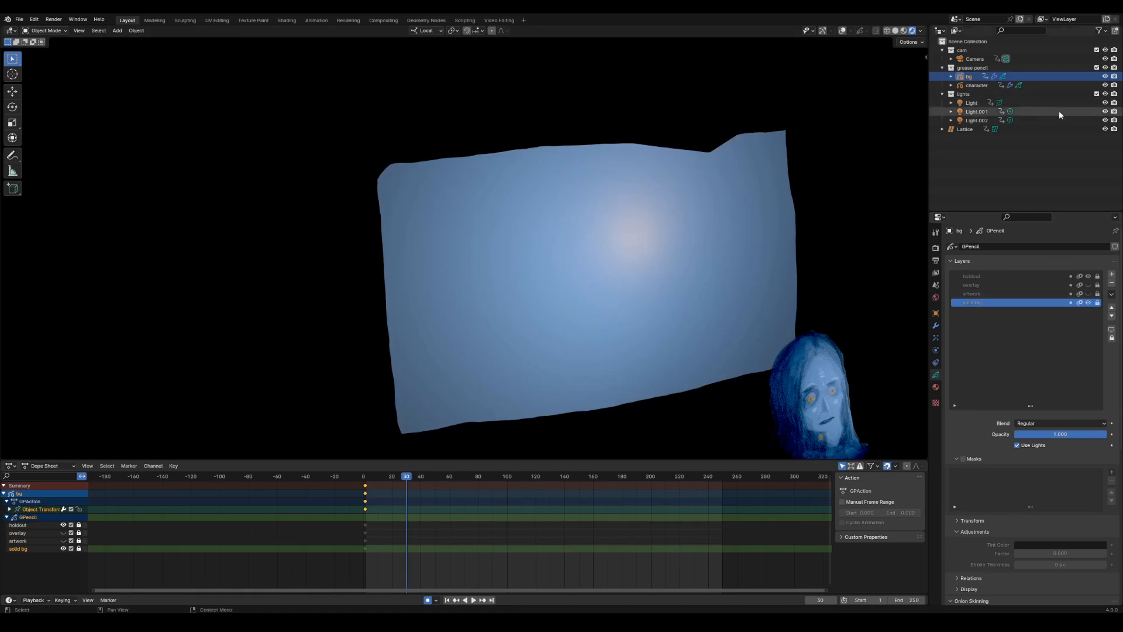
# - Switch the viewport to Solid shading
pyautogui.click(895, 30)
pyautogui.moveTo(766, 275)
pyautogui.mouseDown(button='middle')
pyautogui.moveTo(751, 294)
pyautogui.moveTo(679, 298)
pyautogui.mouseUp(button='middle')
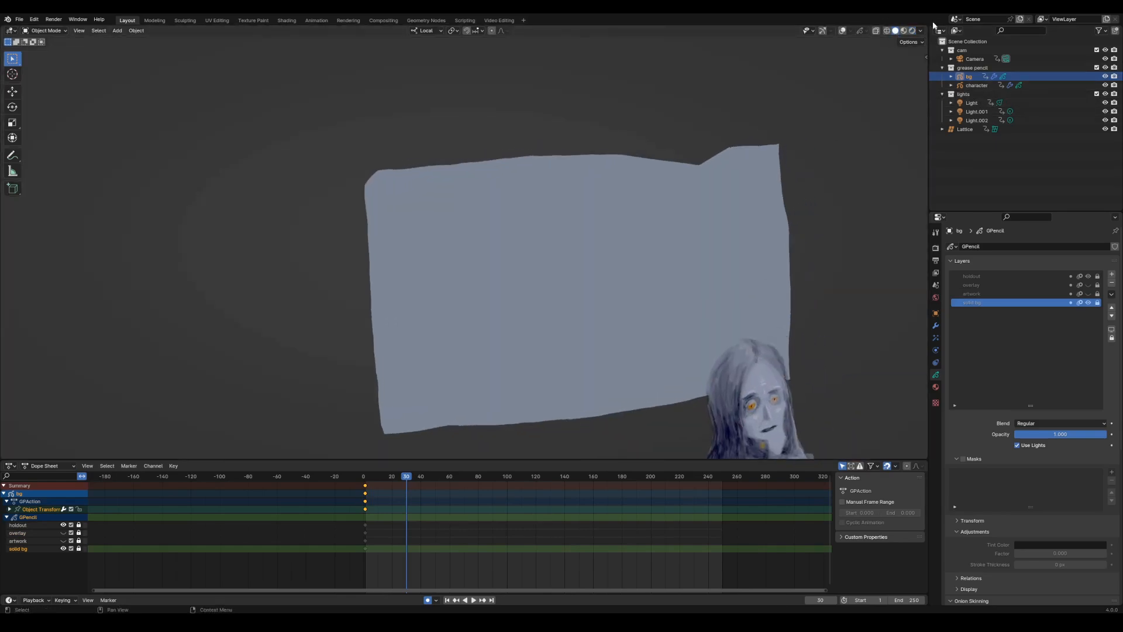
pyautogui.click(921, 31)
pyautogui.click(895, 31)
# - Examine the stroke and fill settings of the bg object's materials, from Material.011 up to Material.007
pyautogui.click(935, 387)
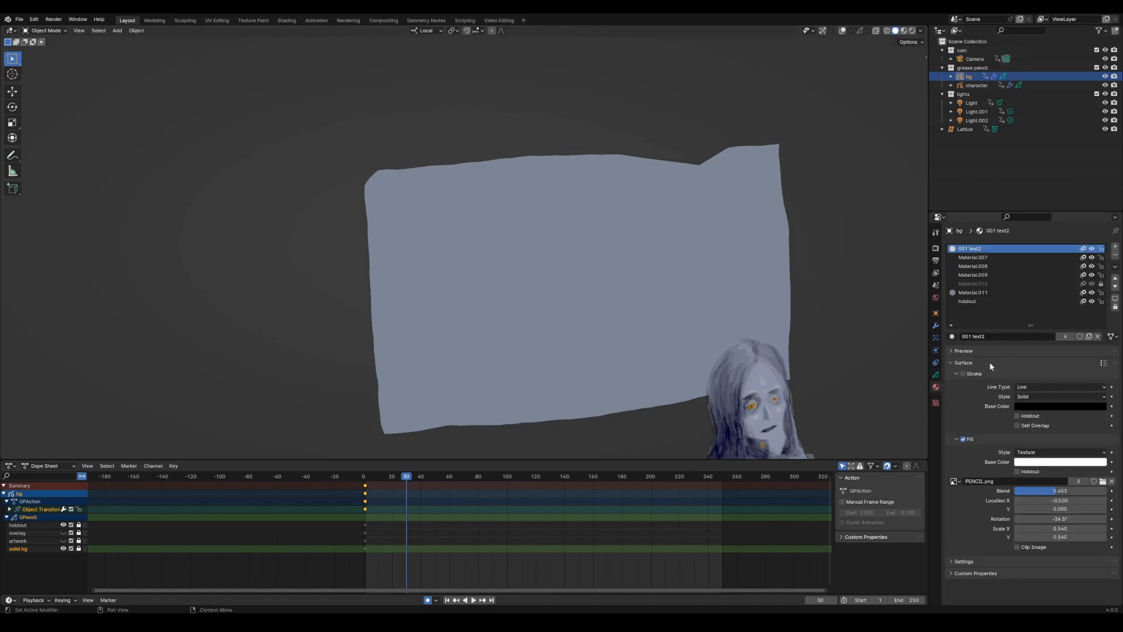
pyautogui.click(987, 292)
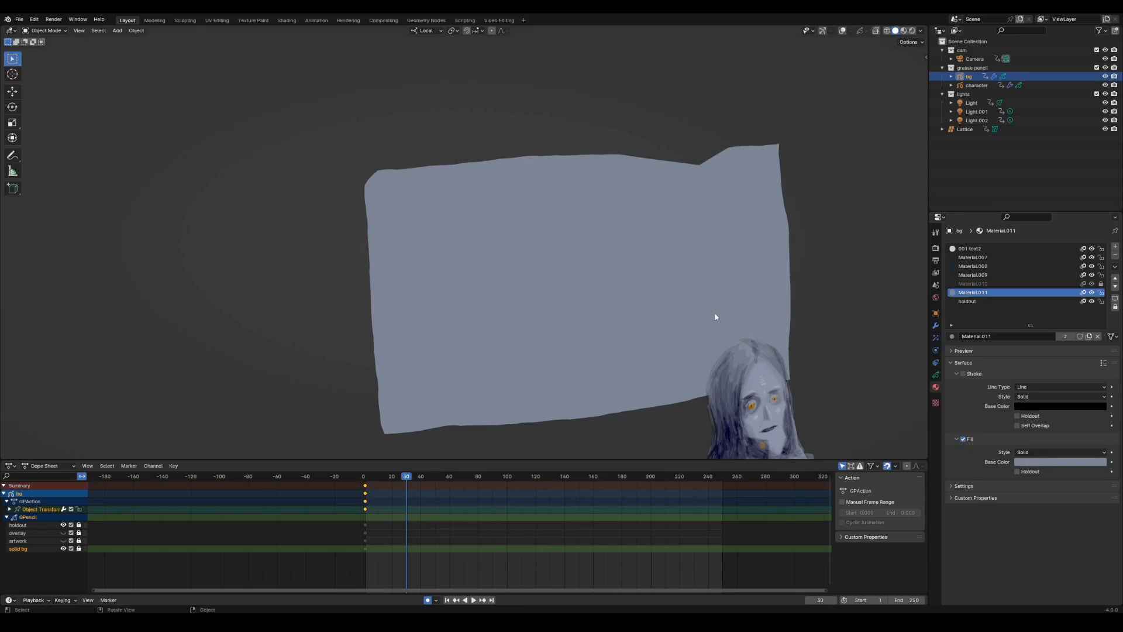
pyautogui.click(979, 286)
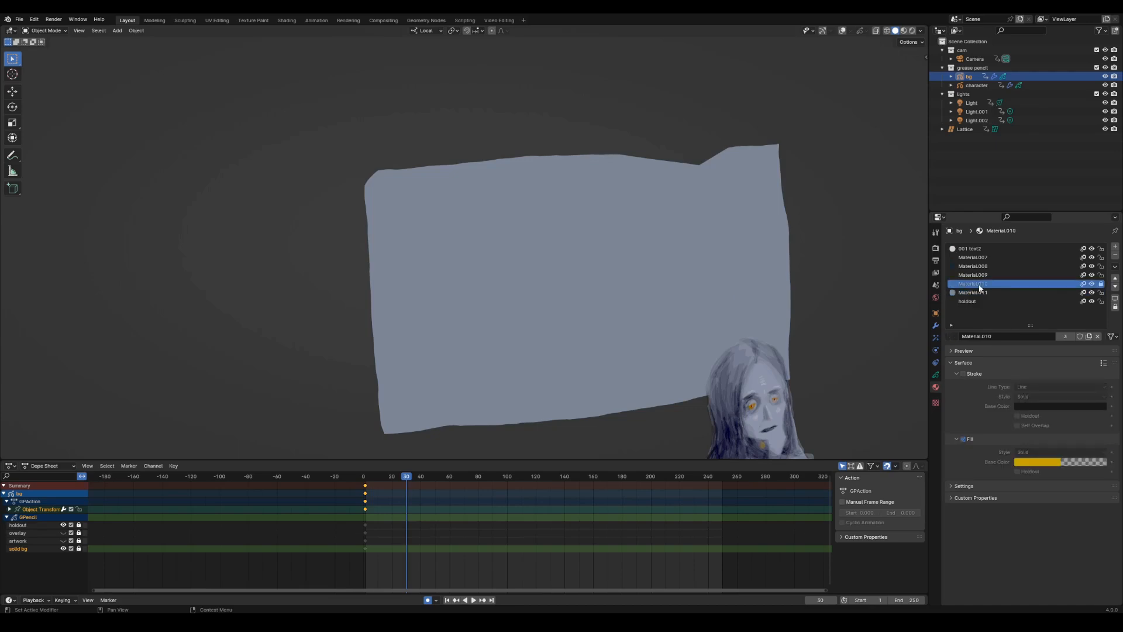
pyautogui.click(979, 275)
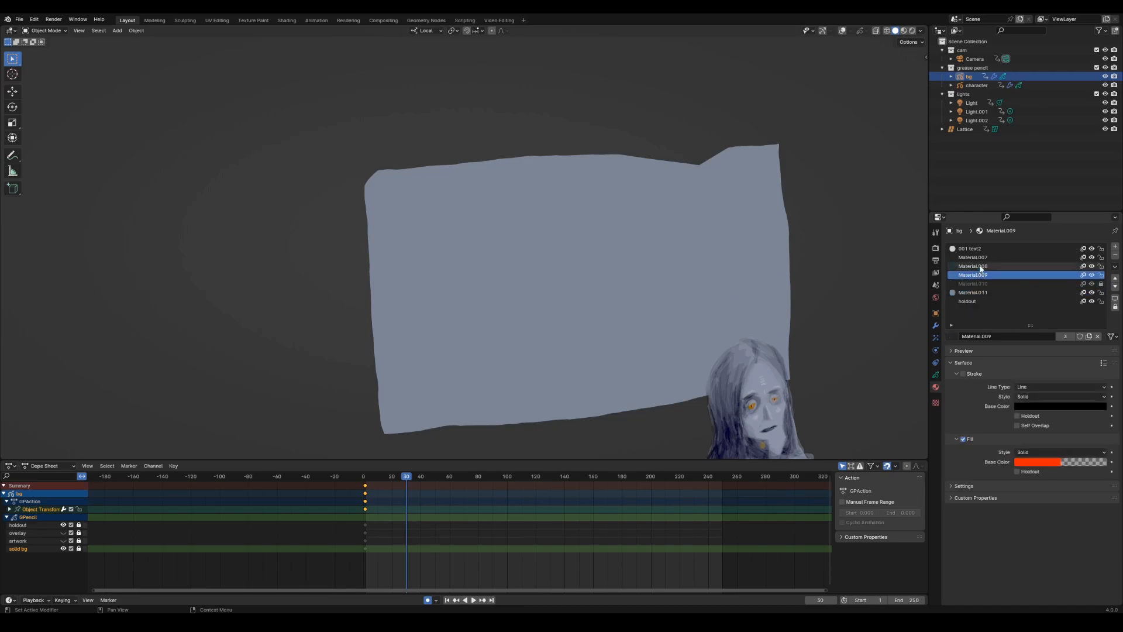
pyautogui.click(980, 266)
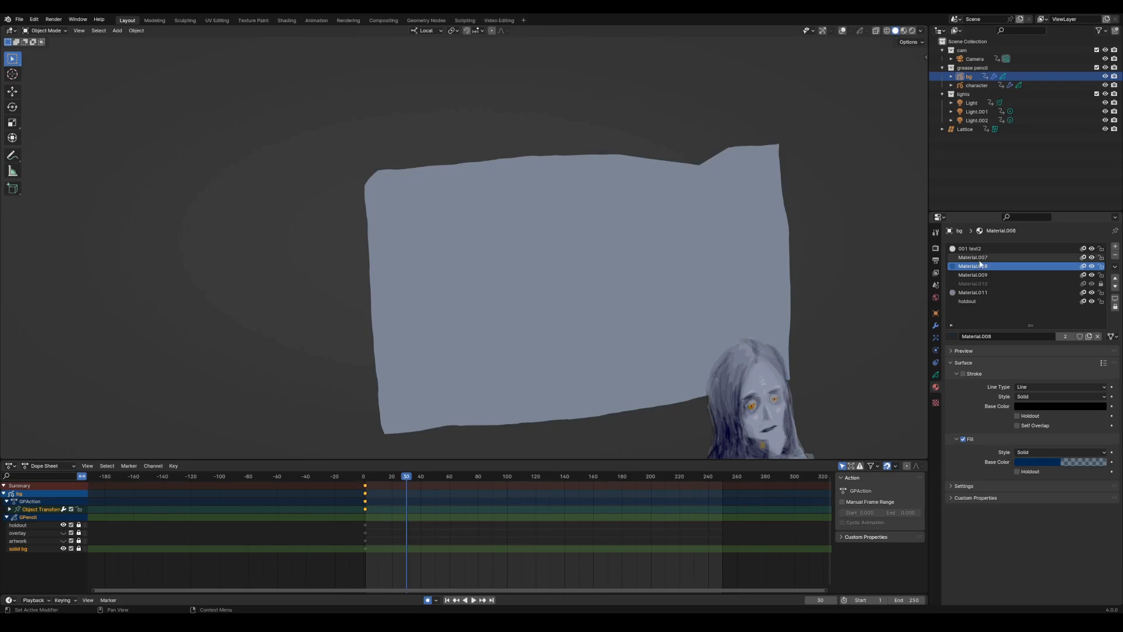
pyautogui.click(980, 259)
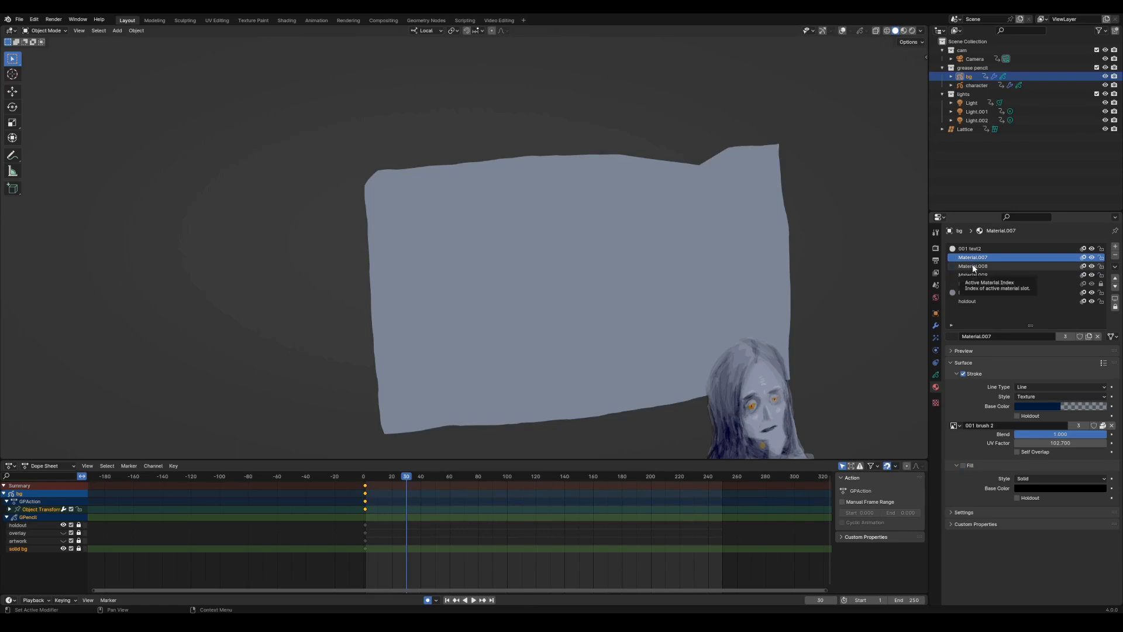
pyautogui.click(973, 267)
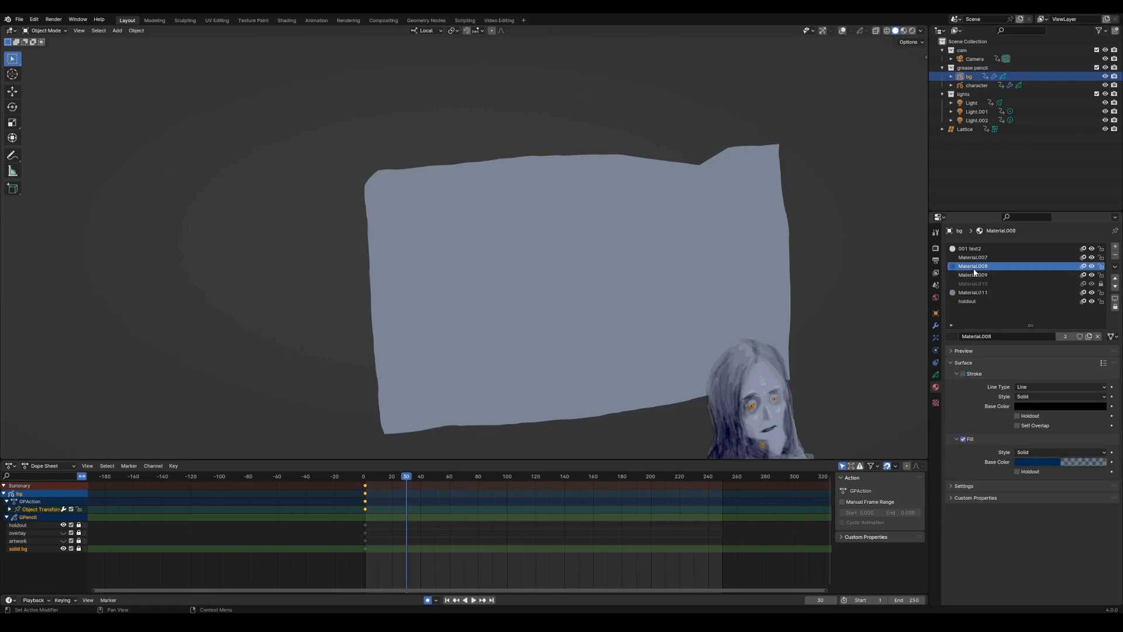
# - Remove the Material.007 slot from the bg object and undo the removal
pyautogui.click(999, 258)
pyautogui.click(1115, 255)
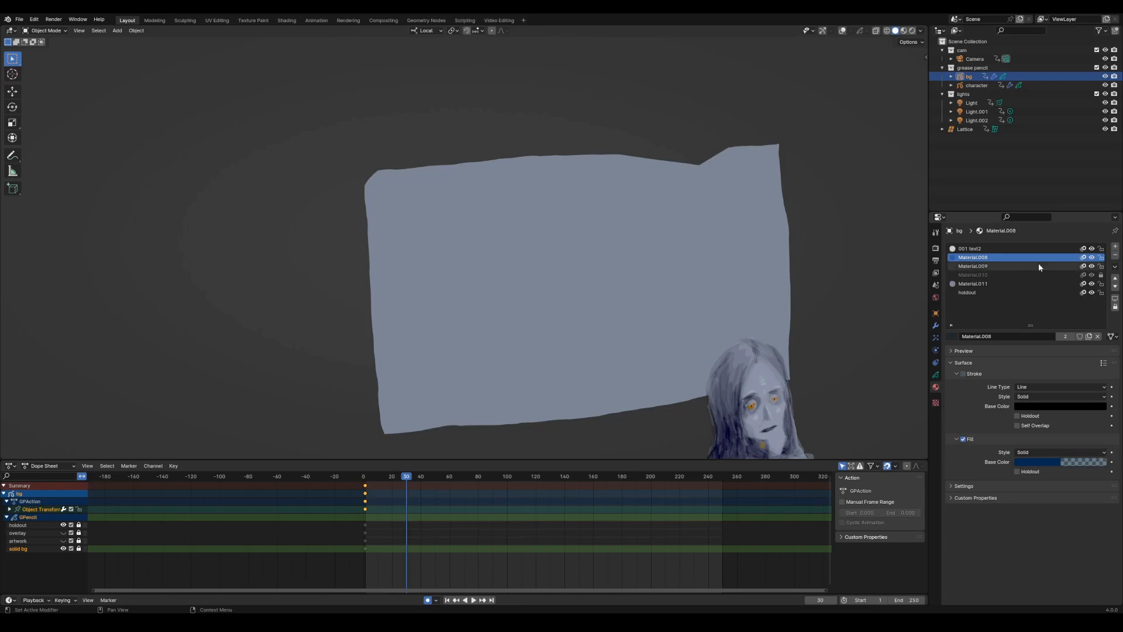
pyautogui.hotkey('ctrl', 'z')
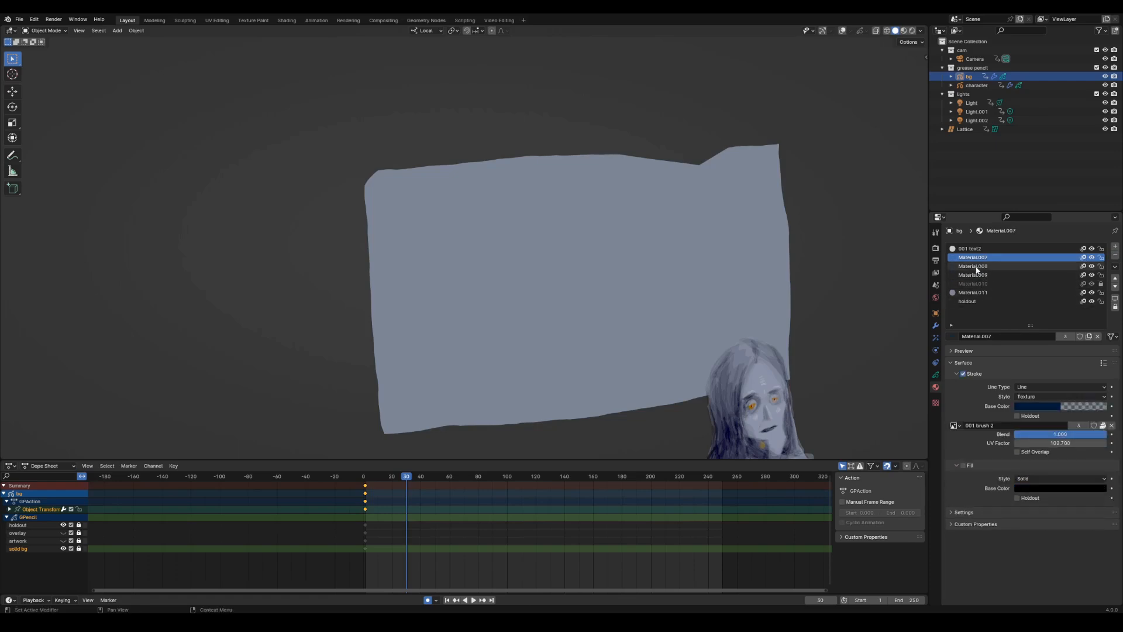
# - Compare the fill colours of Material.008, Material.009 and Material.010 on the bg object
pyautogui.click(975, 268)
pyautogui.click(975, 275)
pyautogui.click(973, 282)
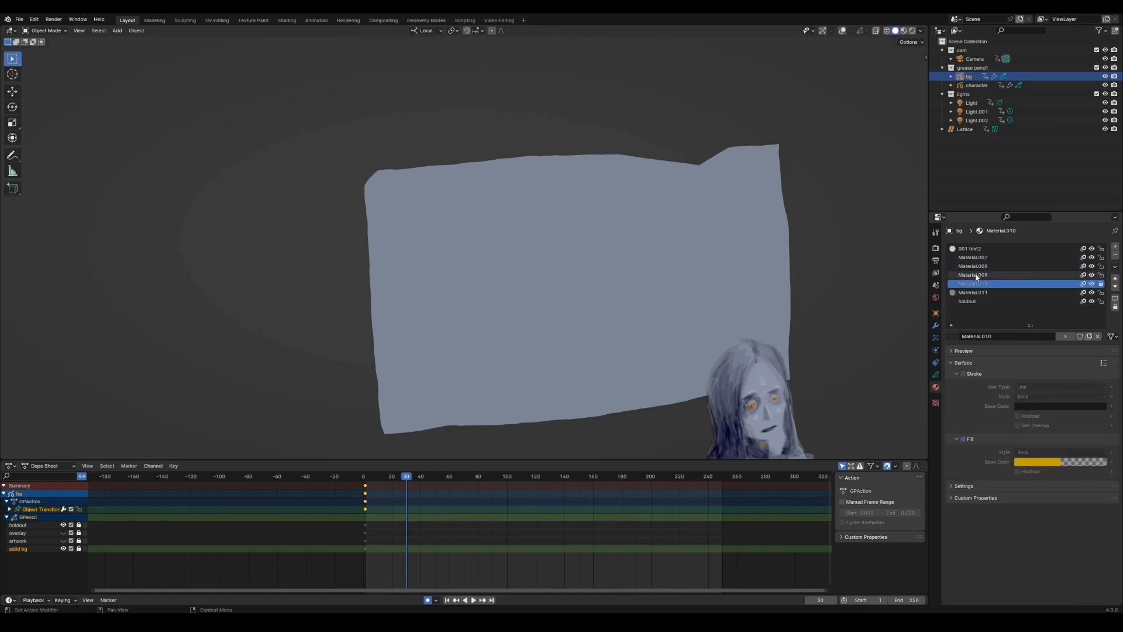
pyautogui.click(975, 275)
pyautogui.click(980, 268)
pyautogui.click(977, 276)
pyautogui.click(977, 283)
pyautogui.click(978, 274)
pyautogui.click(980, 268)
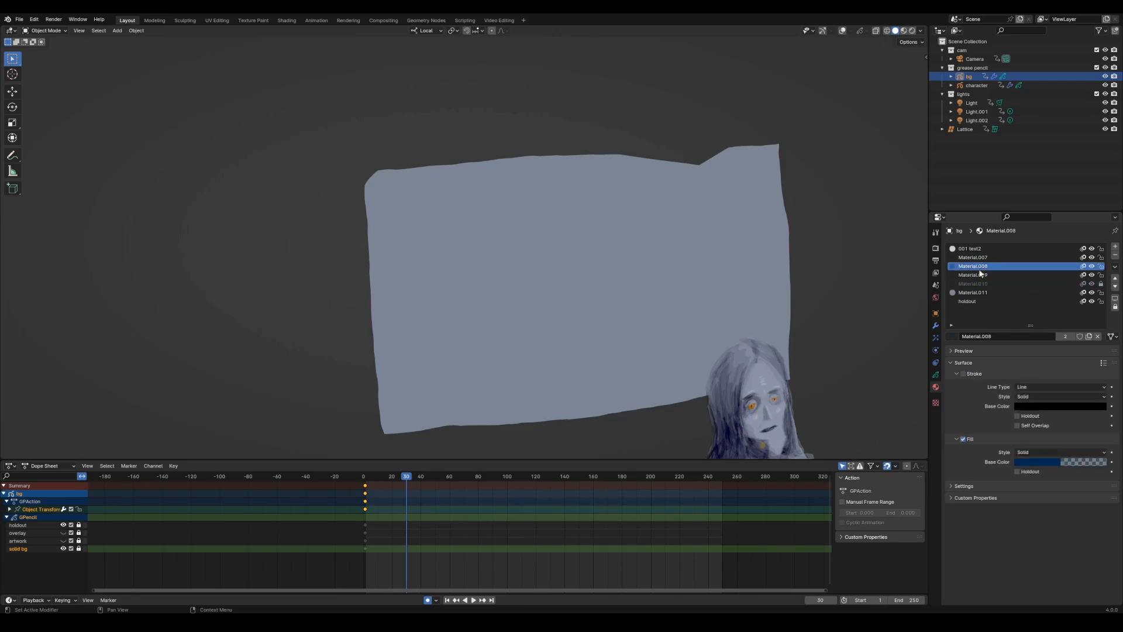
pyautogui.click(978, 274)
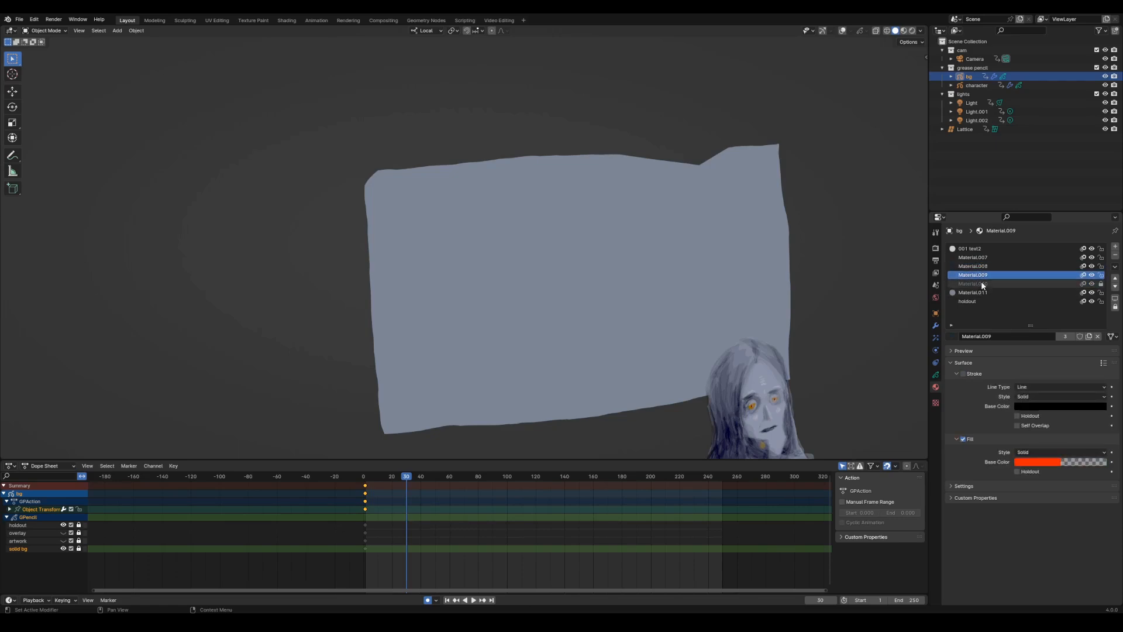
# - Unlock Material.010 and inspect the fill base colour and alpha of Material.010 and Material.009
pyautogui.click(982, 283)
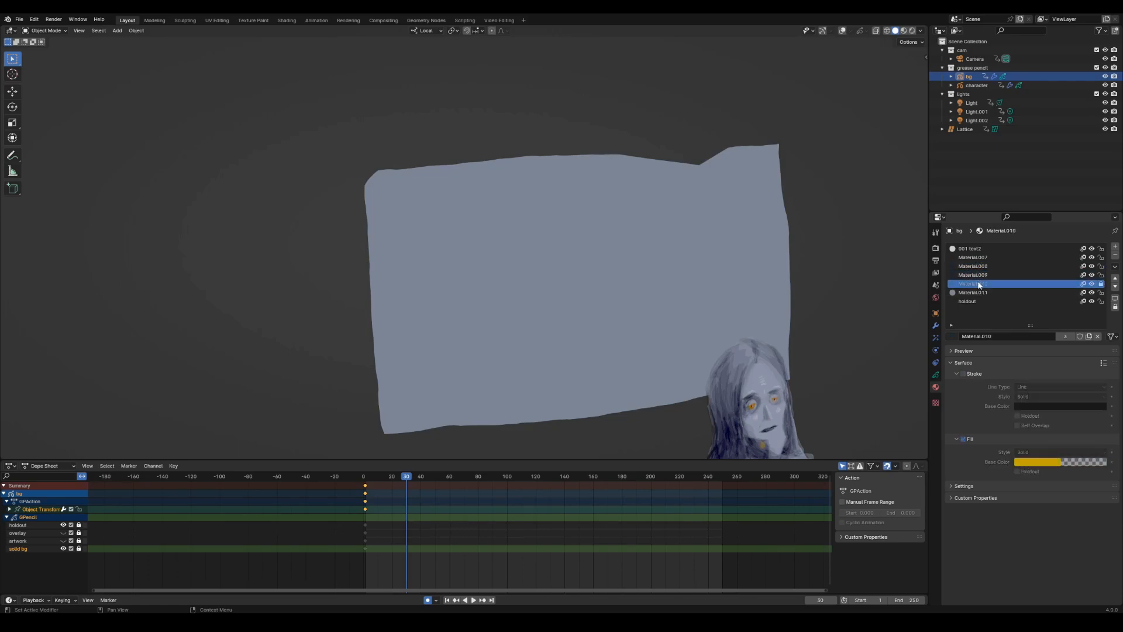
pyautogui.click(1100, 283)
pyautogui.click(1071, 462)
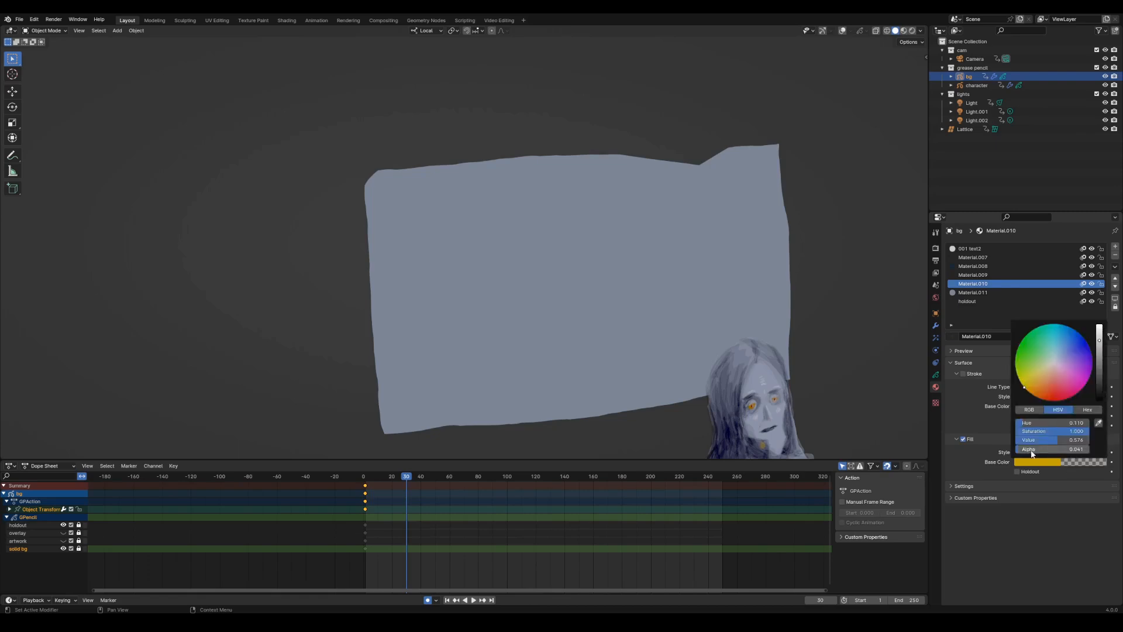
pyautogui.click(983, 275)
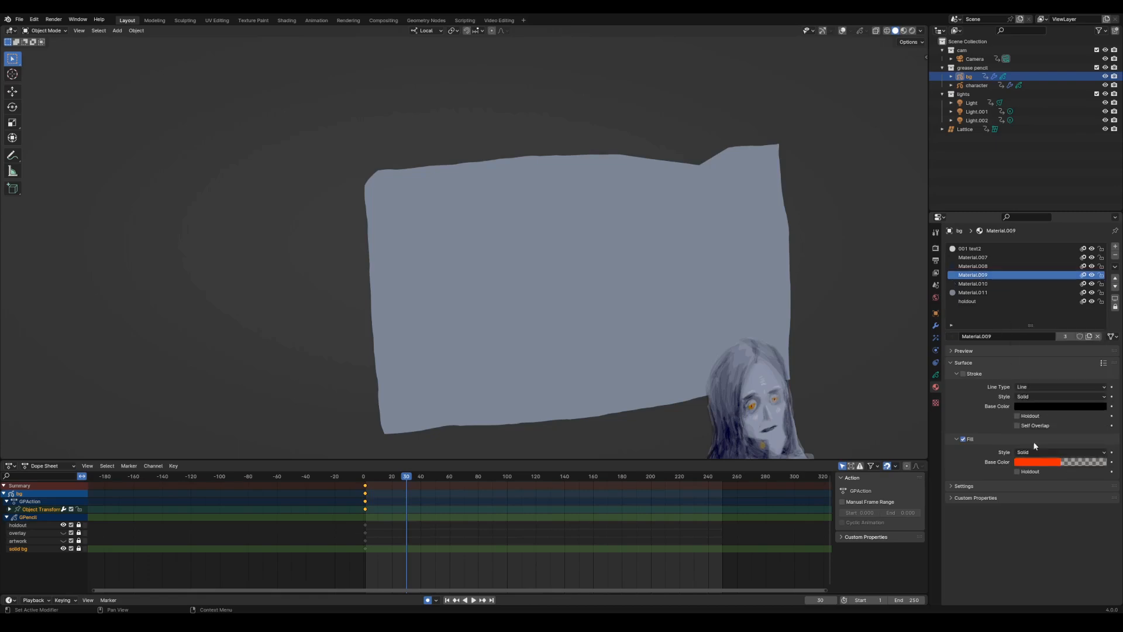
pyautogui.click(1084, 464)
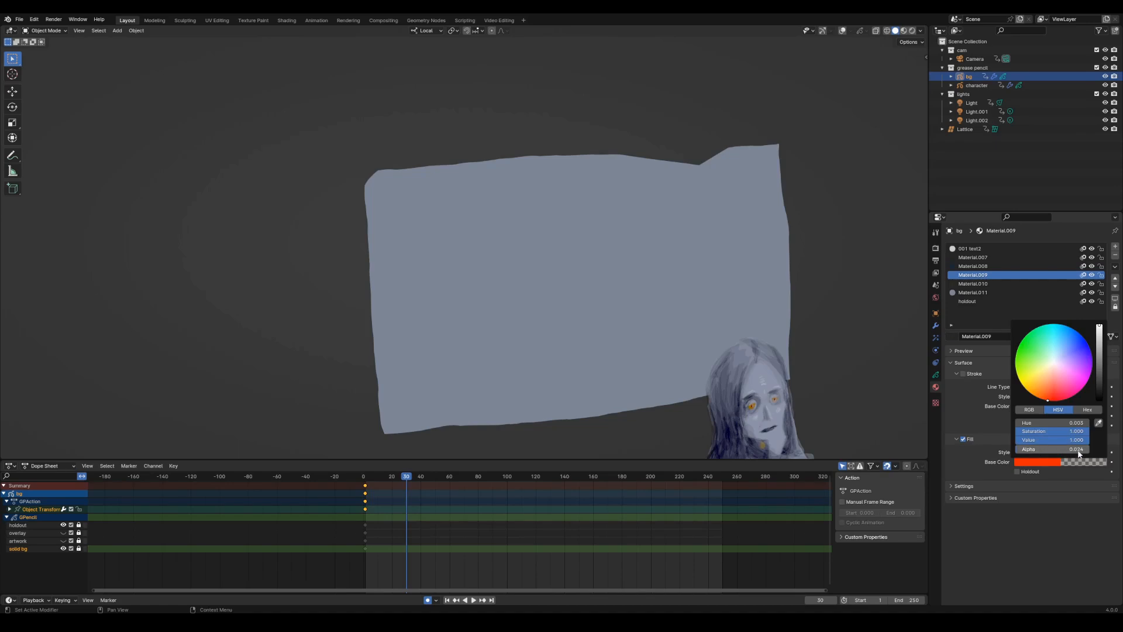
# - Make Material.008 active, add a new grease pencil layer above solid bg, switch to Draw mode and save the file
pyautogui.click(987, 267)
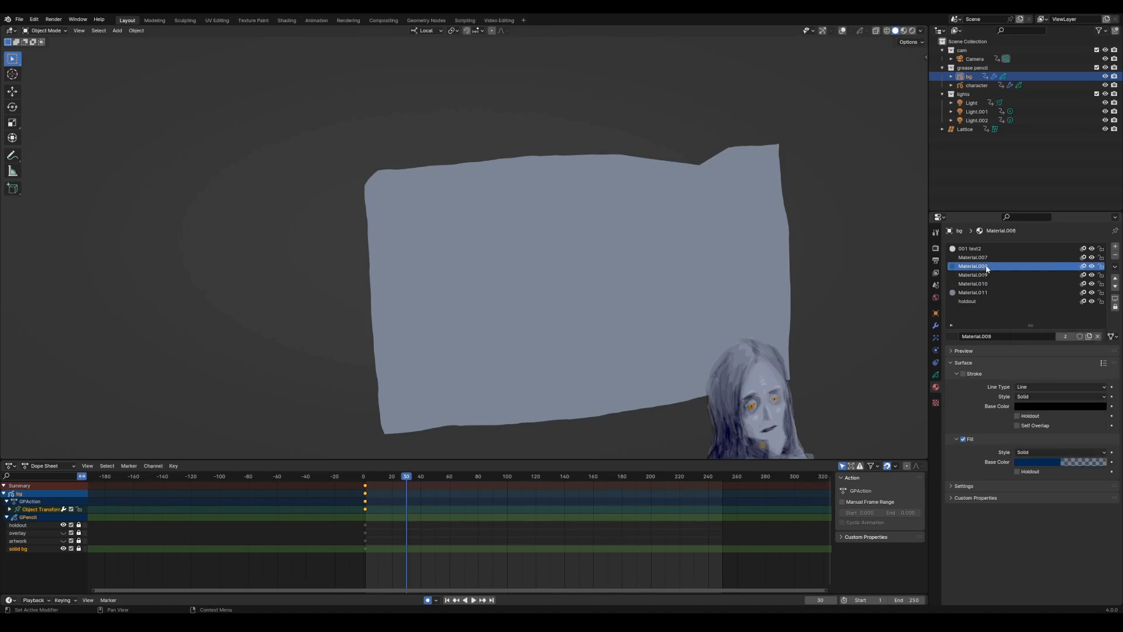
pyautogui.click(935, 373)
pyautogui.moveTo(837, 357); pyautogui.dragTo(791, 367, button='middle')
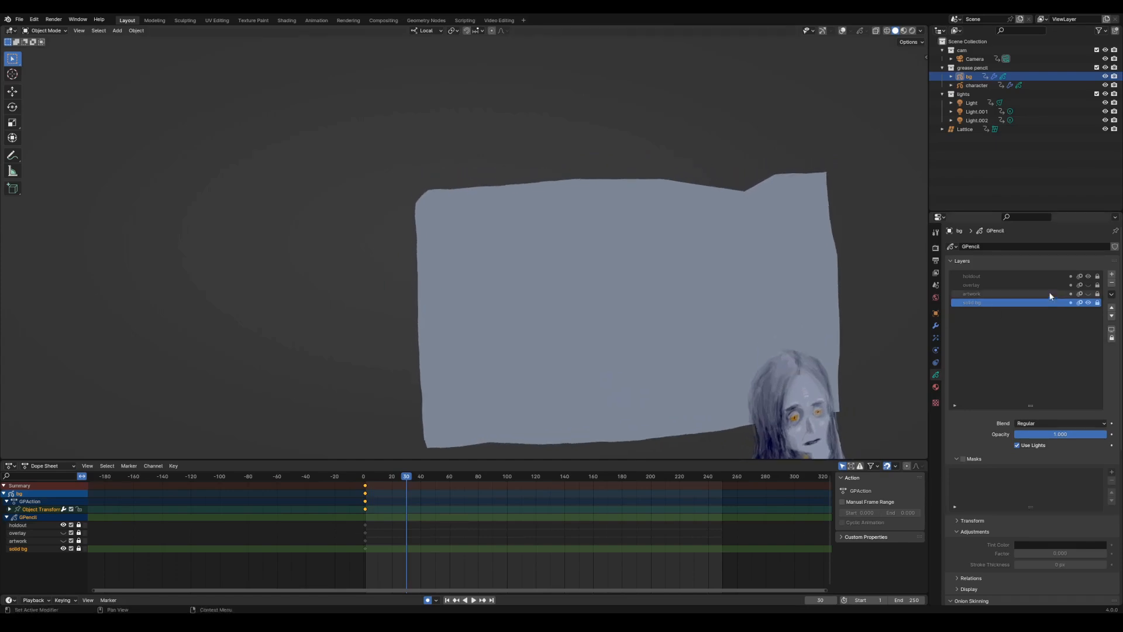
pyautogui.click(1112, 276)
pyautogui.hotkey('ctrl', 'Tab')
pyautogui.click(674, 255)
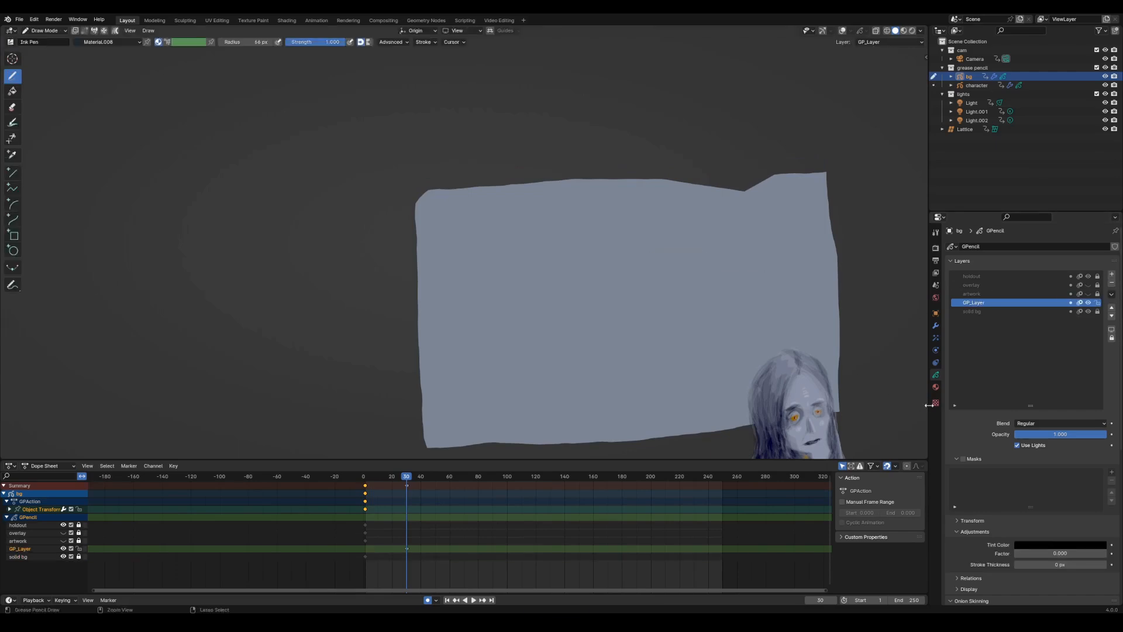
pyautogui.hotkey('ctrl', 's')
# - Draw overlapping curved strokes with Material.008 on the new layer over the background's upper-left area, and undo the last stroke
pyautogui.click(935, 387)
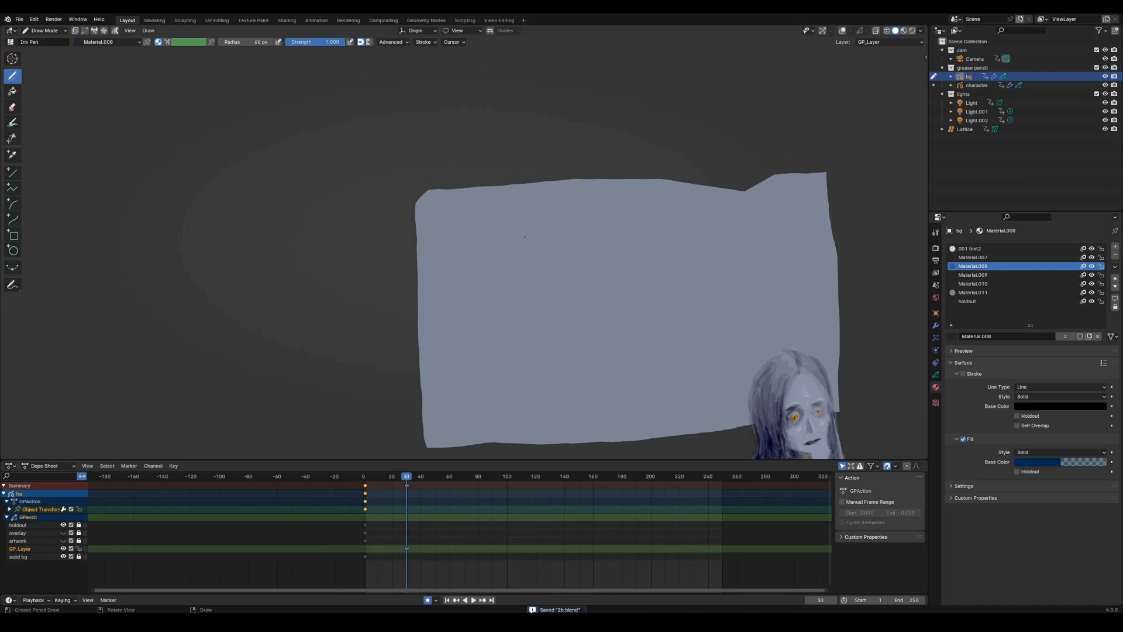
pyautogui.moveTo(525, 236)
pyautogui.mouseDown()
pyautogui.moveTo(529, 316)
pyautogui.moveTo(550, 225)
pyautogui.moveTo(518, 301)
pyautogui.moveTo(553, 333)
pyautogui.mouseUp()
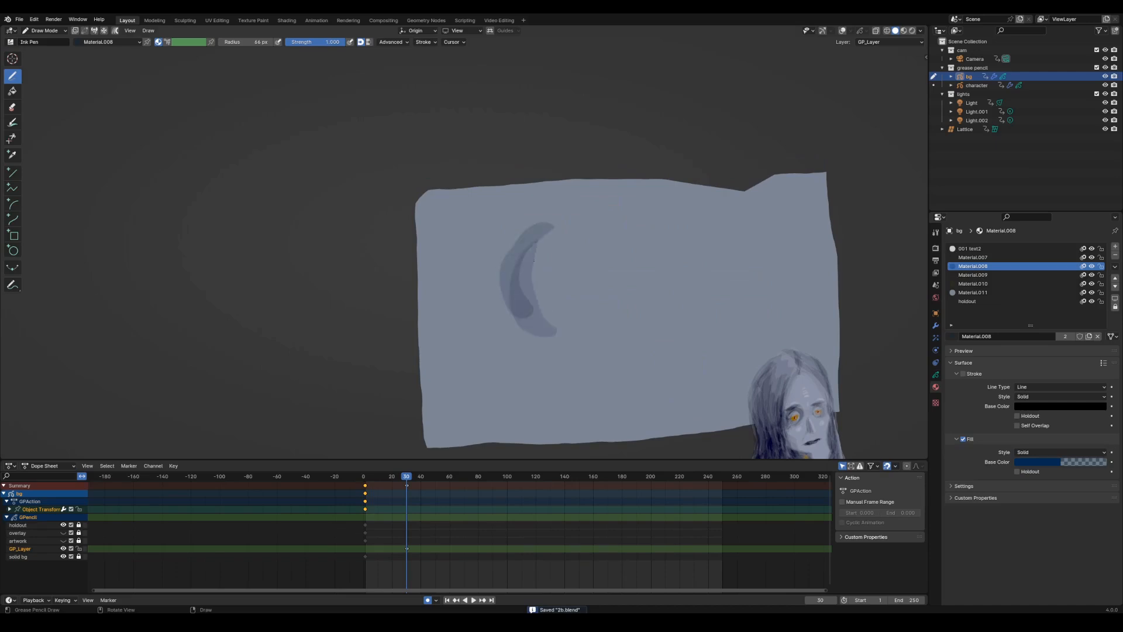
pyautogui.moveTo(538, 241); pyautogui.dragTo(512, 282)
pyautogui.moveTo(514, 307)
pyautogui.mouseDown()
pyautogui.moveTo(547, 286)
pyautogui.moveTo(510, 341)
pyautogui.moveTo(535, 273)
pyautogui.mouseUp()
pyautogui.hotkey('ctrl', 'z')
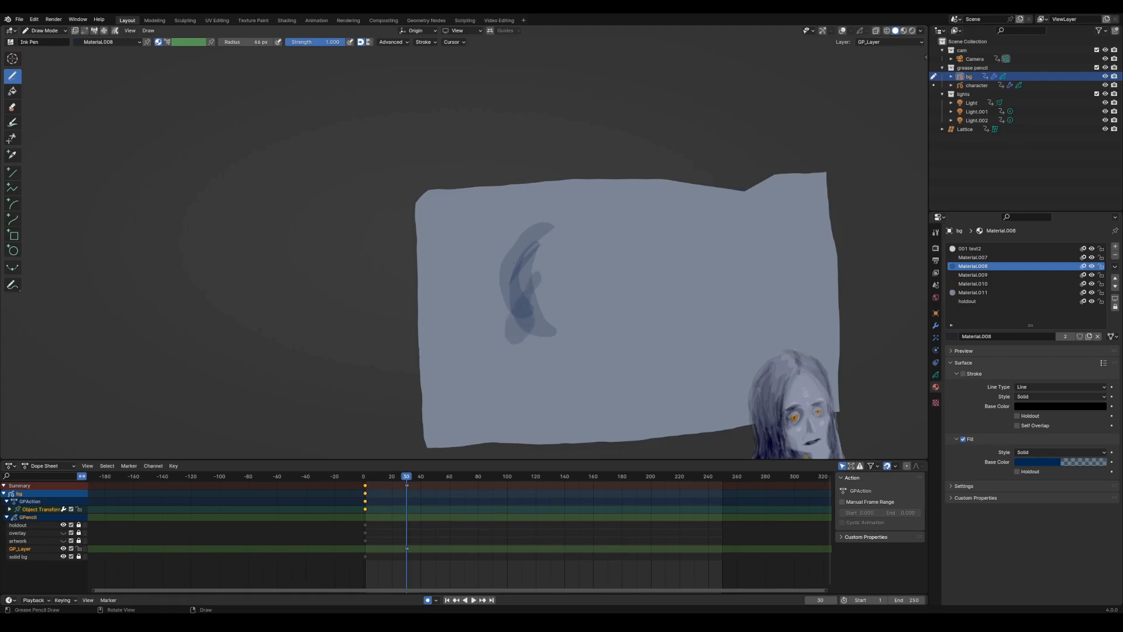
# - Build up darker overlapping strokes with Material.008 over the lower part of the curved test shape
pyautogui.moveTo(519, 268)
pyautogui.mouseDown()
pyautogui.moveTo(536, 345)
pyautogui.moveTo(535, 324)
pyautogui.moveTo(546, 334)
pyautogui.mouseUp()
pyautogui.moveTo(541, 295); pyautogui.dragTo(553, 327)
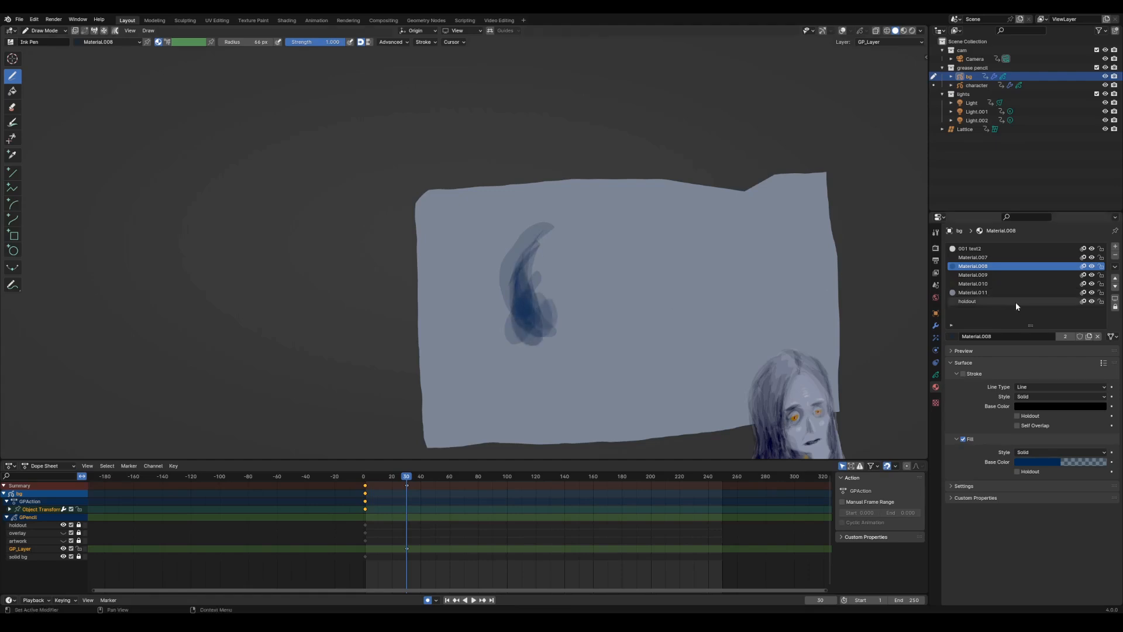
# - Delete the GP_Layer test layer from the bg object and show the artwork layer again
pyautogui.click(936, 375)
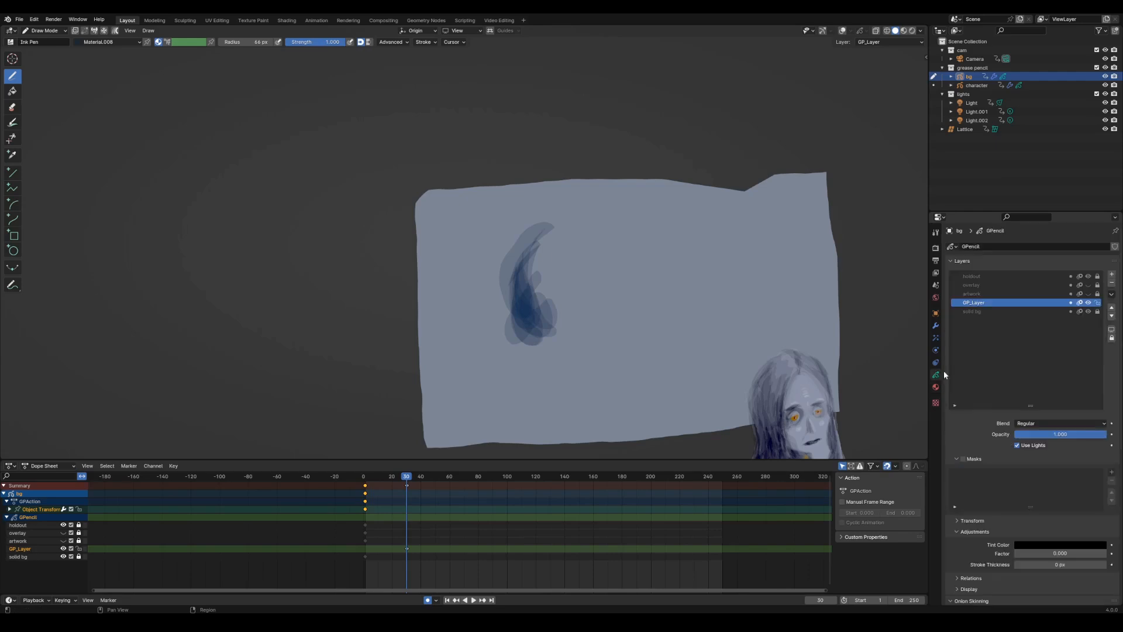
pyautogui.click(1111, 282)
pyautogui.click(1088, 293)
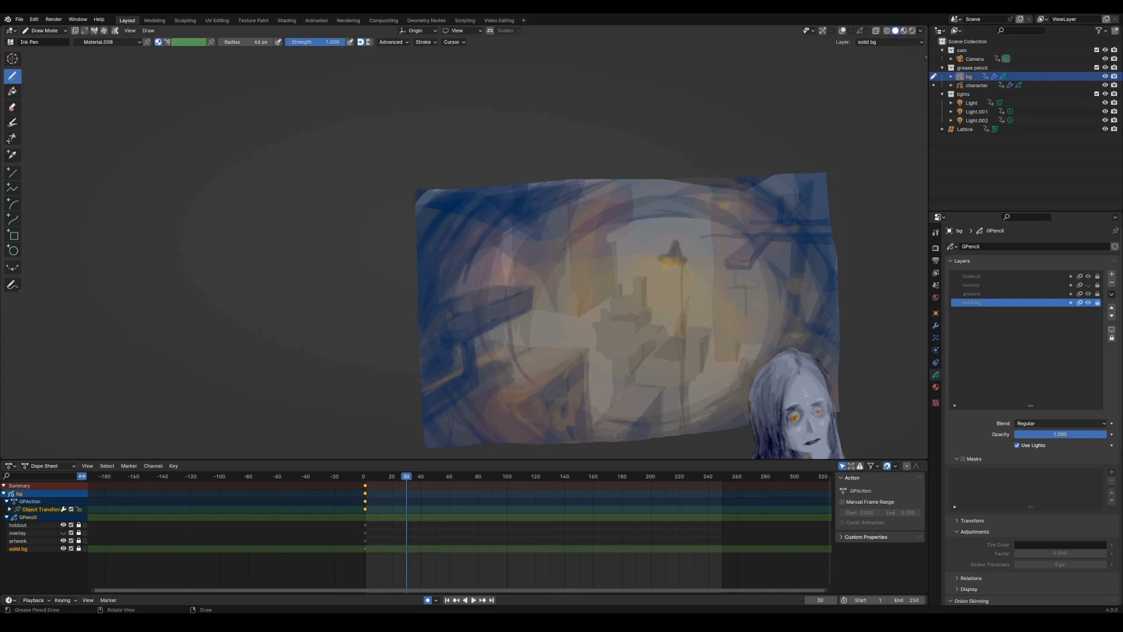
# - Compare the fill settings of Material.010, Material.009 and Material.008 against the painted bg artwork
pyautogui.click(936, 387)
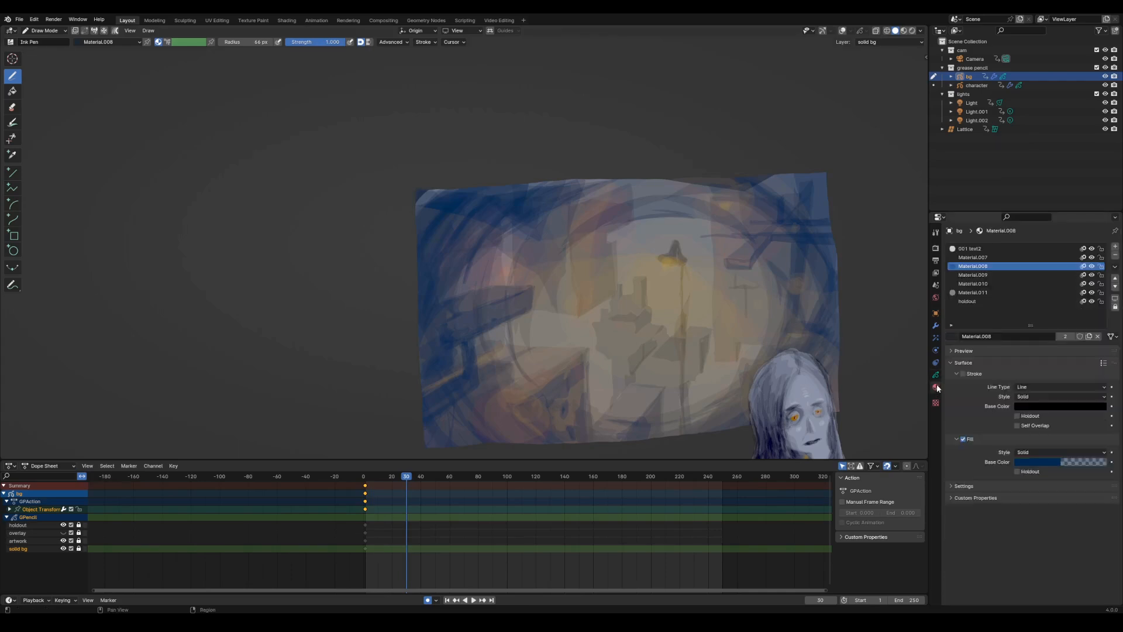
pyautogui.click(973, 285)
pyautogui.click(972, 275)
pyautogui.click(975, 267)
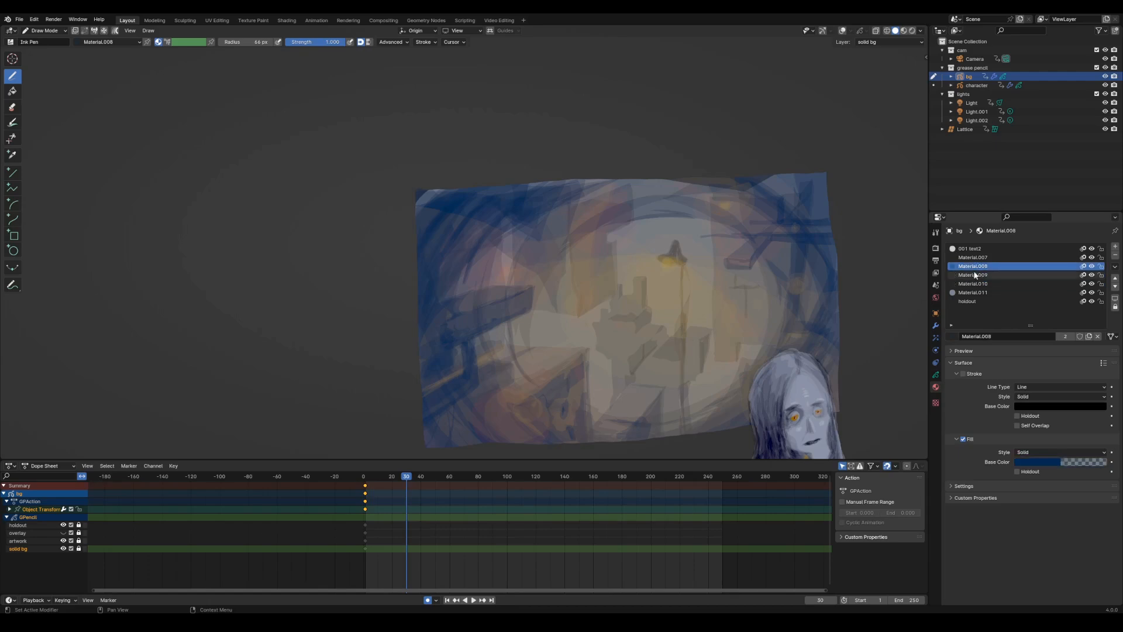
pyautogui.click(976, 275)
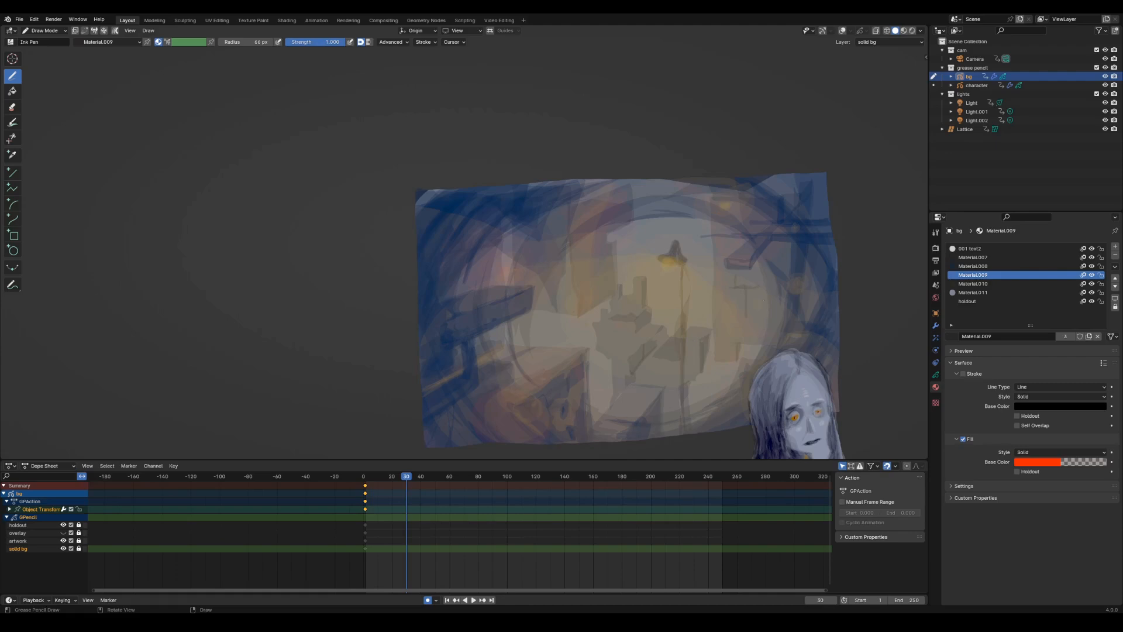
pyautogui.click(973, 266)
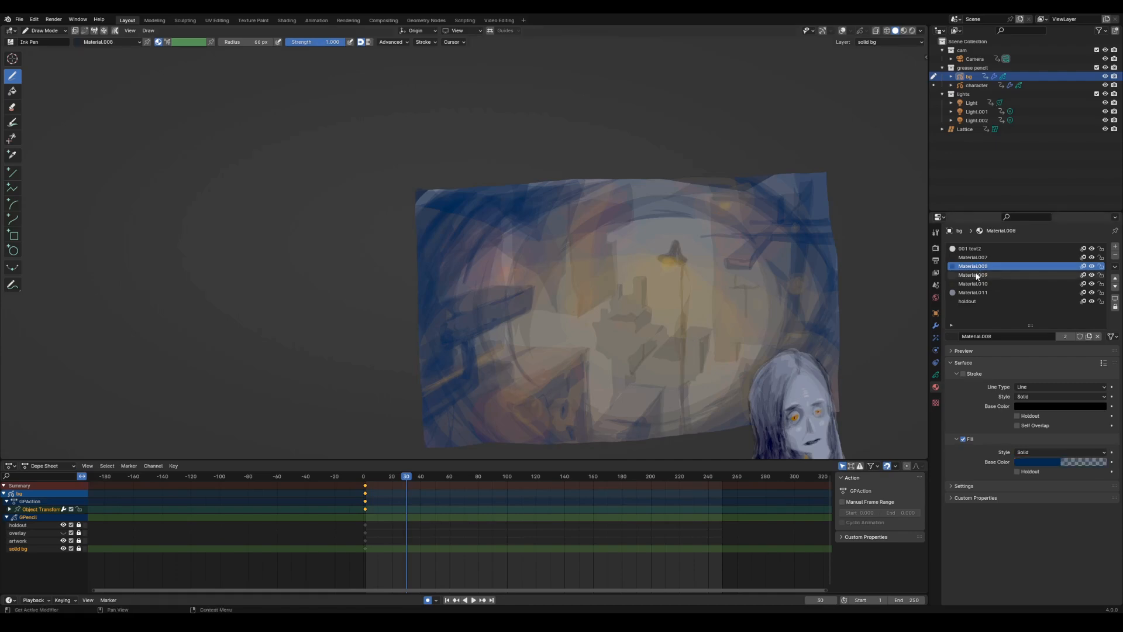
# - Inspect the HSV and alpha values of Material.008's fill base colour on the bg object
pyautogui.moveTo(909, 290)
pyautogui.mouseDown(button='middle')
pyautogui.moveTo(865, 293)
pyautogui.moveTo(895, 292)
pyautogui.moveTo(877, 292)
pyautogui.mouseUp(button='middle')
pyautogui.moveTo(658, 317); pyautogui.dragTo(734, 310, button='middle')
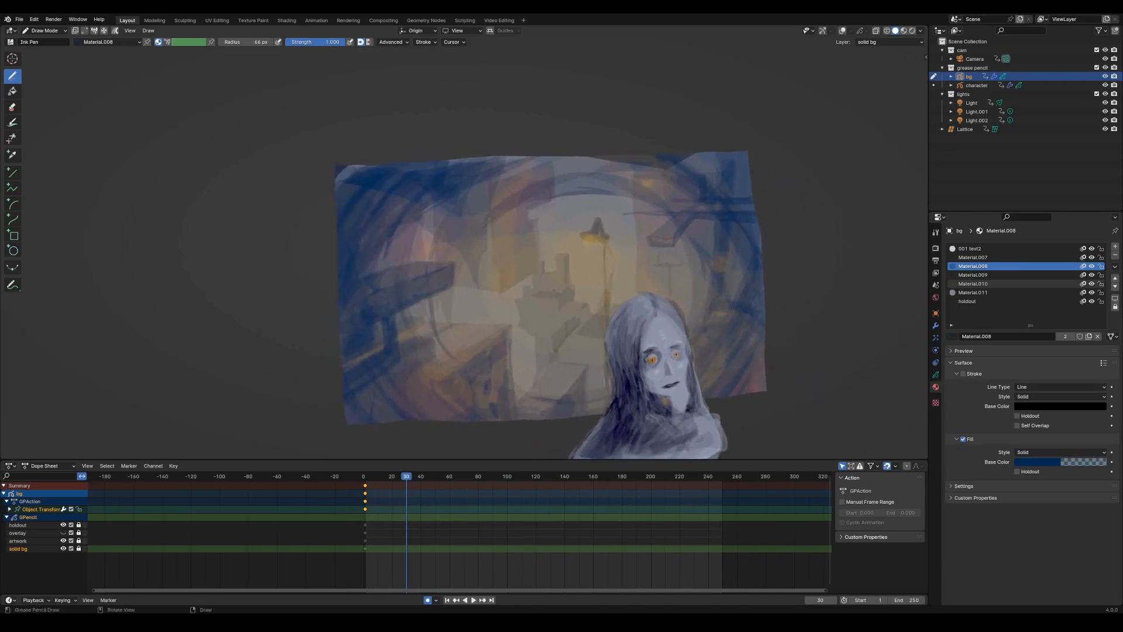
pyautogui.click(1058, 462)
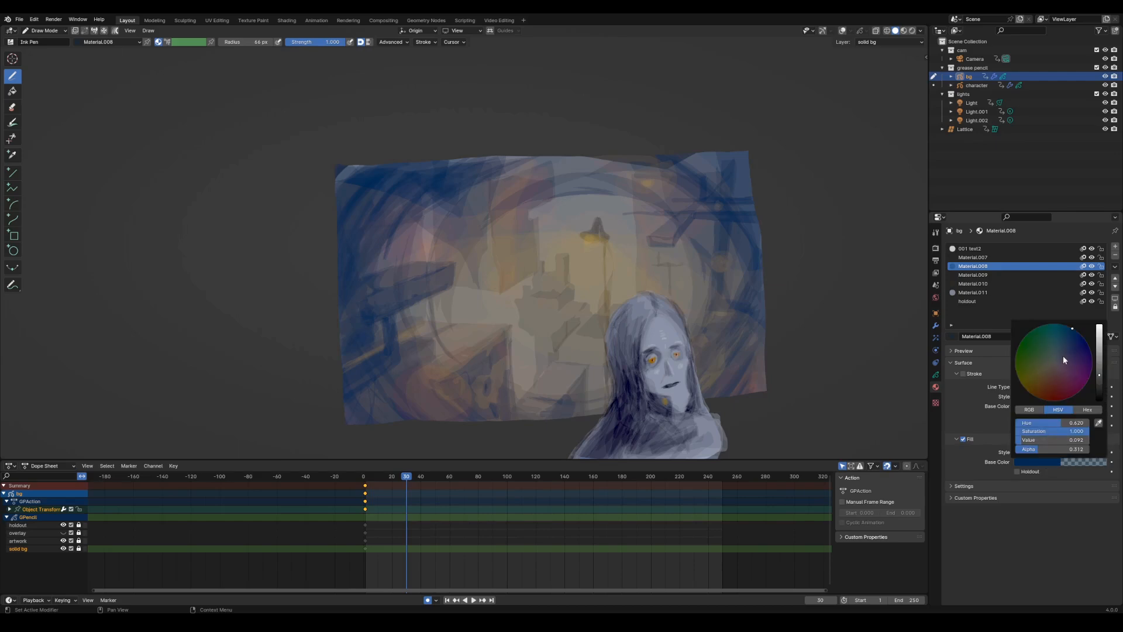
pyautogui.moveTo(1063, 336); pyautogui.dragTo(1058, 392)
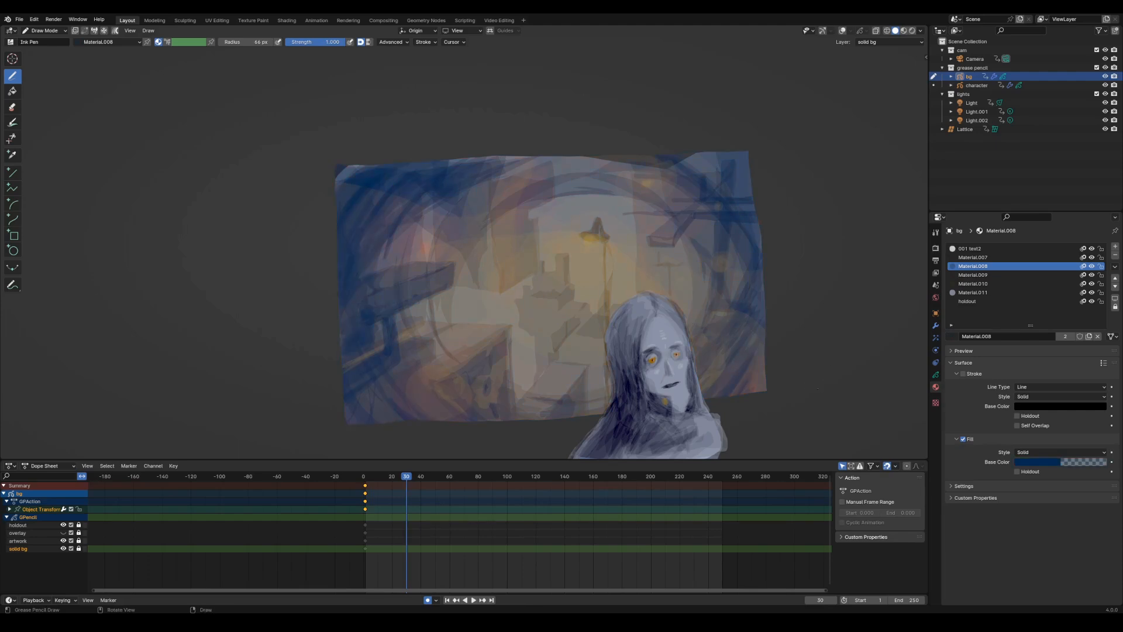
# - Show the bg object's overlay layer and view the scene in Object Mode with rendered shading
pyautogui.click(935, 374)
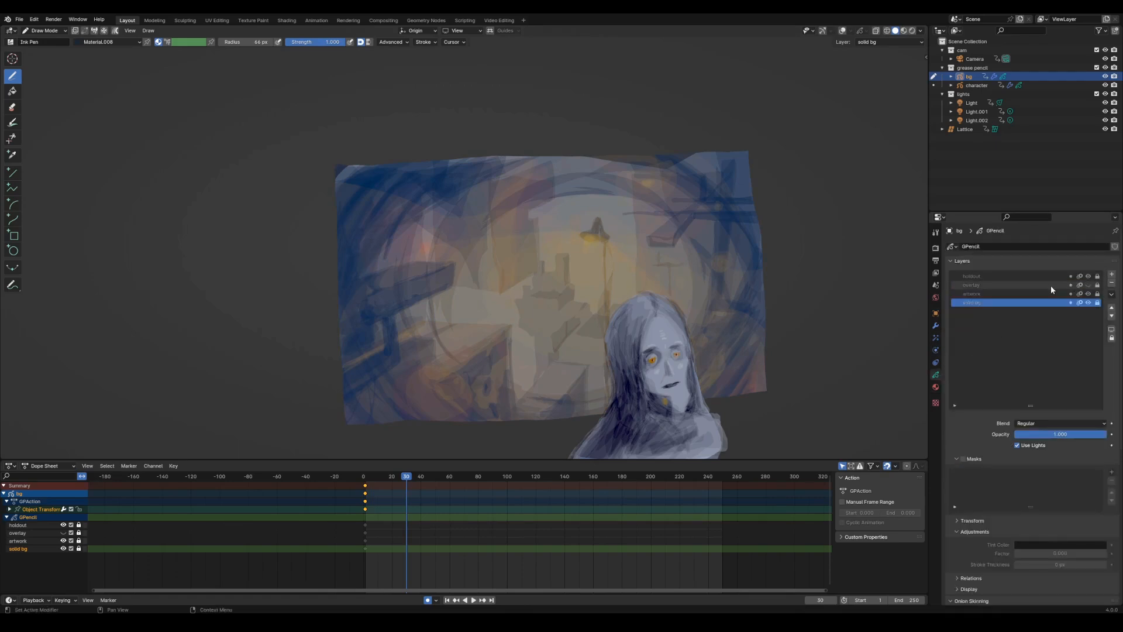
pyautogui.click(1087, 284)
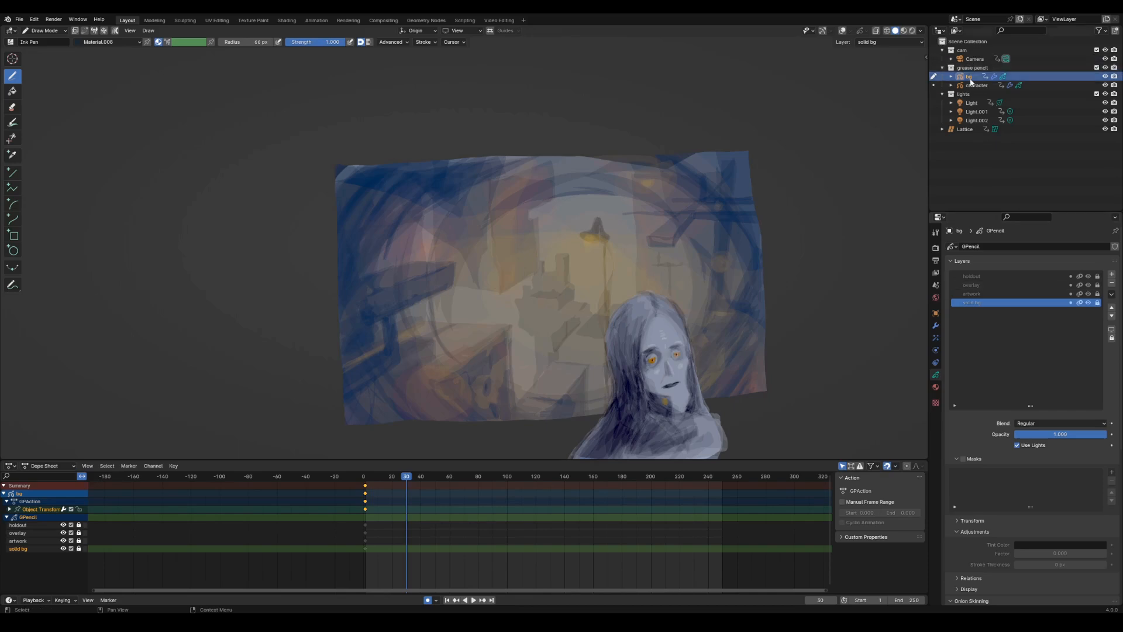
pyautogui.hotkey('ctrl', 'Tab')
pyautogui.click(497, 314)
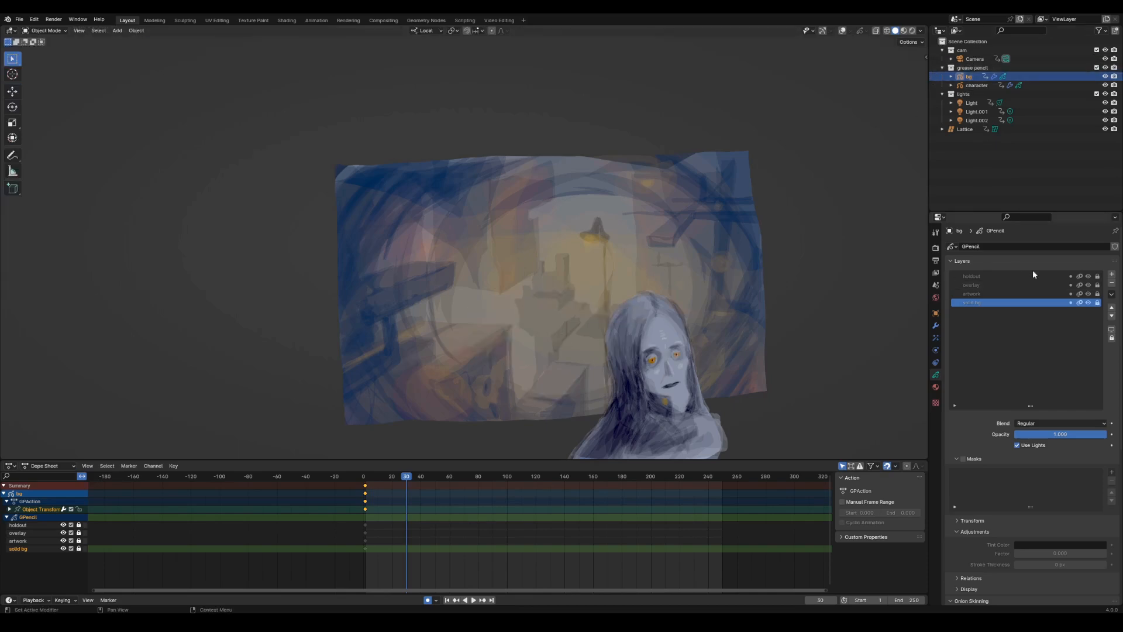
pyautogui.click(912, 30)
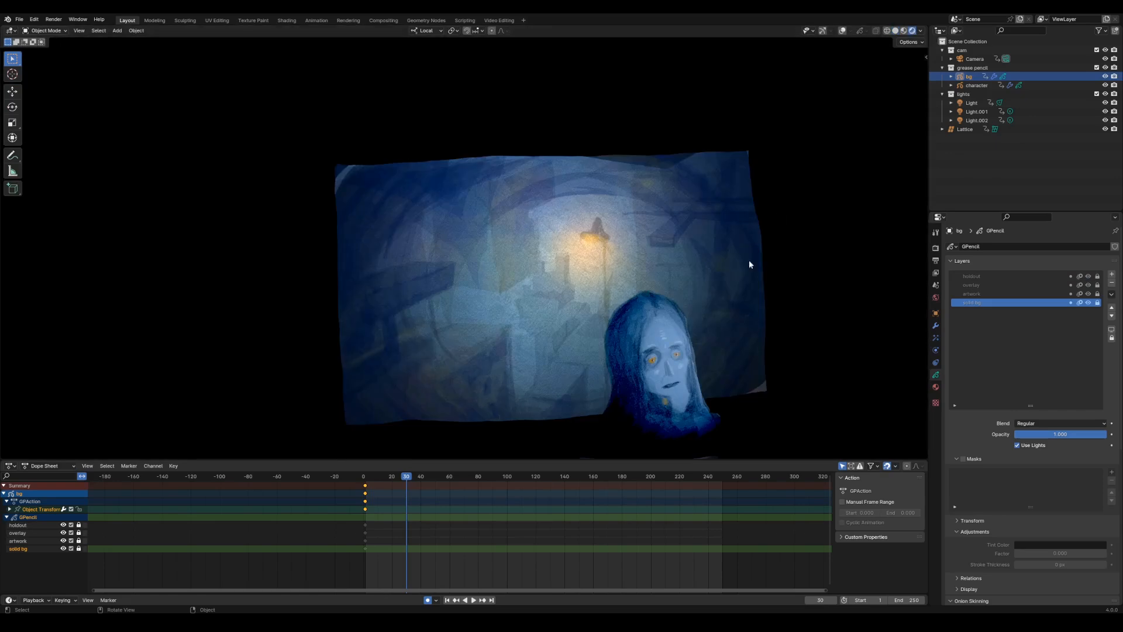
# - Select the character object and compare the fill colours of its Material.009 and Material.010
pyautogui.moveTo(750, 264)
pyautogui.mouseDown(button='middle')
pyautogui.moveTo(702, 354)
pyautogui.moveTo(702, 328)
pyautogui.moveTo(719, 342)
pyautogui.moveTo(704, 346)
pyautogui.moveTo(696, 392)
pyautogui.moveTo(699, 367)
pyautogui.mouseUp(button='middle')
pyautogui.click(695, 395)
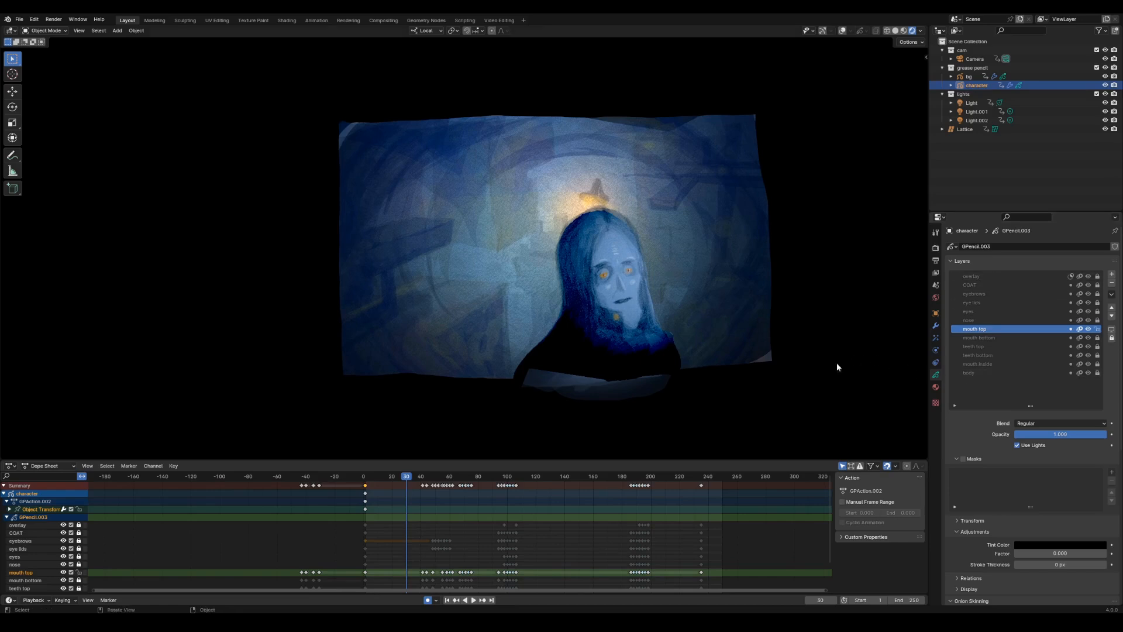
pyautogui.moveTo(835, 364)
pyautogui.mouseDown(button='middle')
pyautogui.moveTo(802, 374)
pyautogui.moveTo(795, 361)
pyautogui.moveTo(787, 373)
pyautogui.moveTo(800, 364)
pyautogui.mouseUp(button='middle')
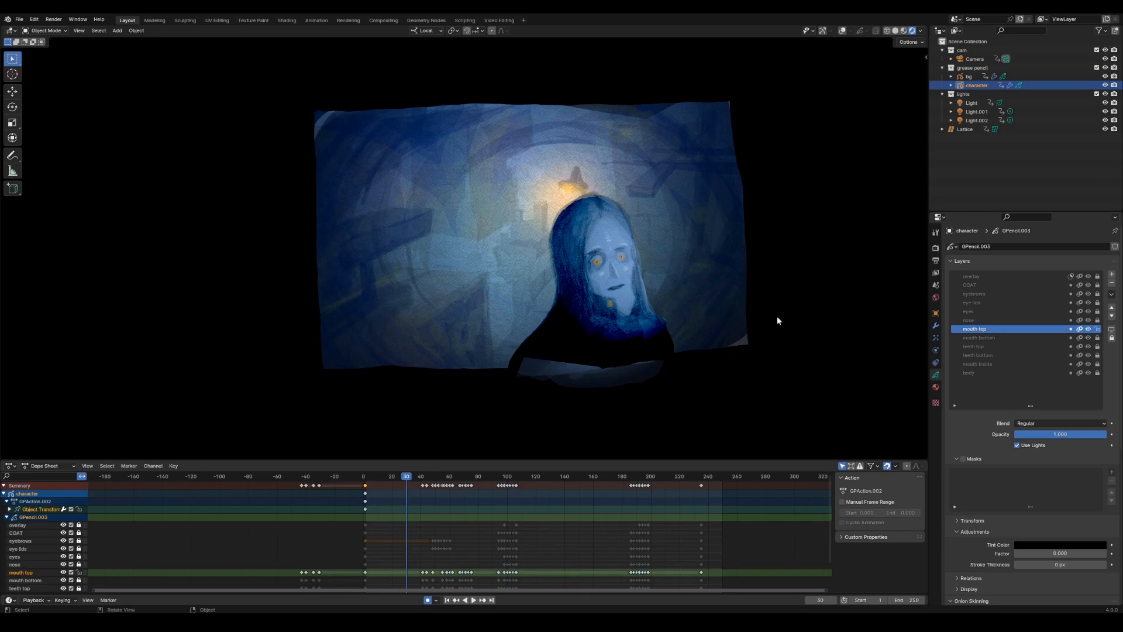
pyautogui.click(936, 387)
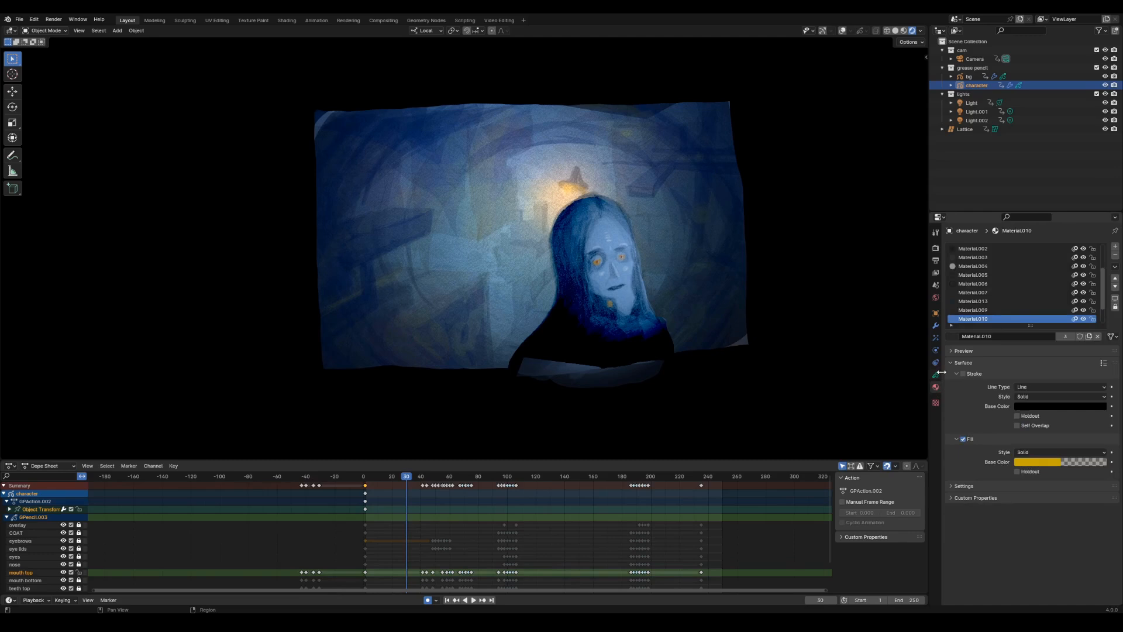
pyautogui.click(976, 309)
pyautogui.click(976, 318)
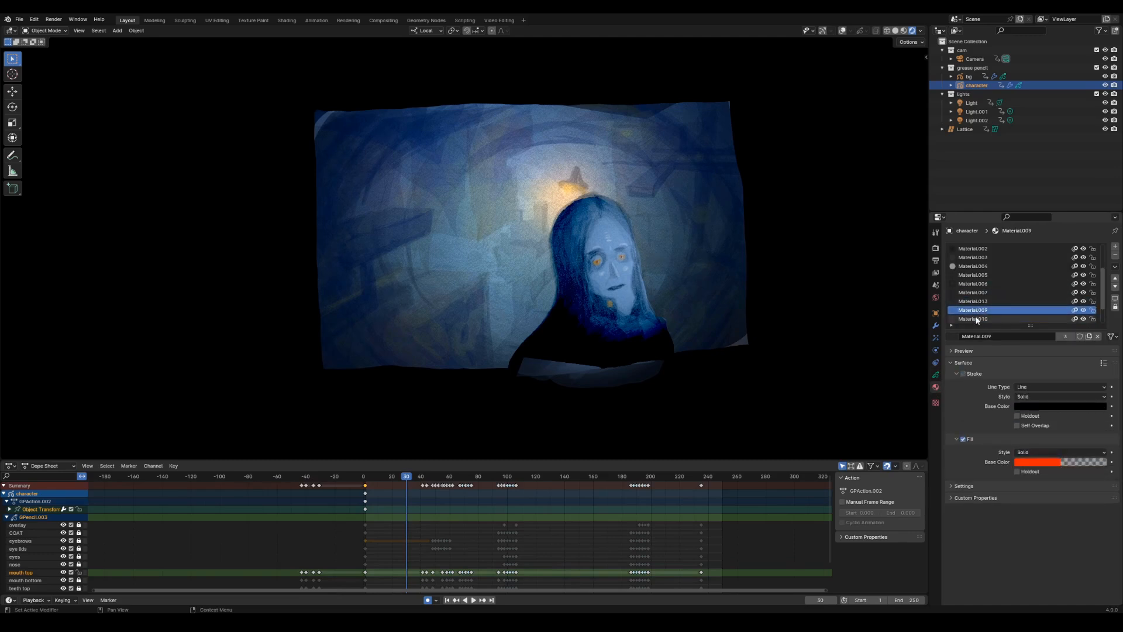
# - Remove the Graphite.001, Material.001 and 001 text2.001 material slots from the character and undo the last two removals
pyautogui.moveTo(1102, 295)
pyautogui.mouseDown()
pyautogui.moveTo(1102, 307)
pyautogui.moveTo(1102, 281)
pyautogui.mouseUp()
pyautogui.click(1001, 248)
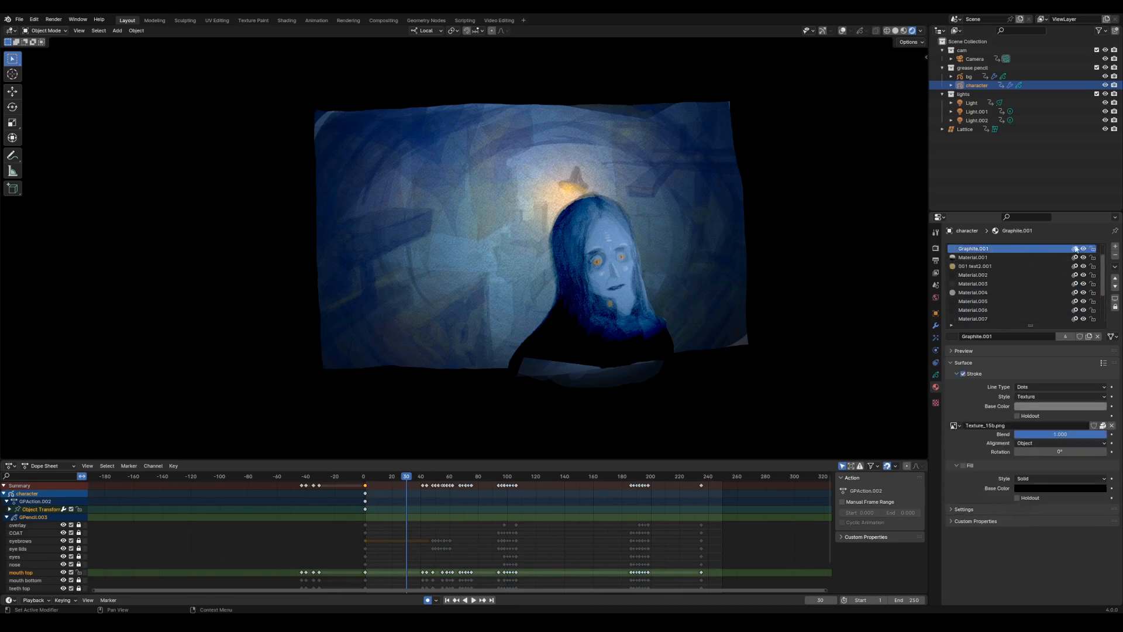
pyautogui.click(1115, 255)
pyautogui.click(1115, 255)
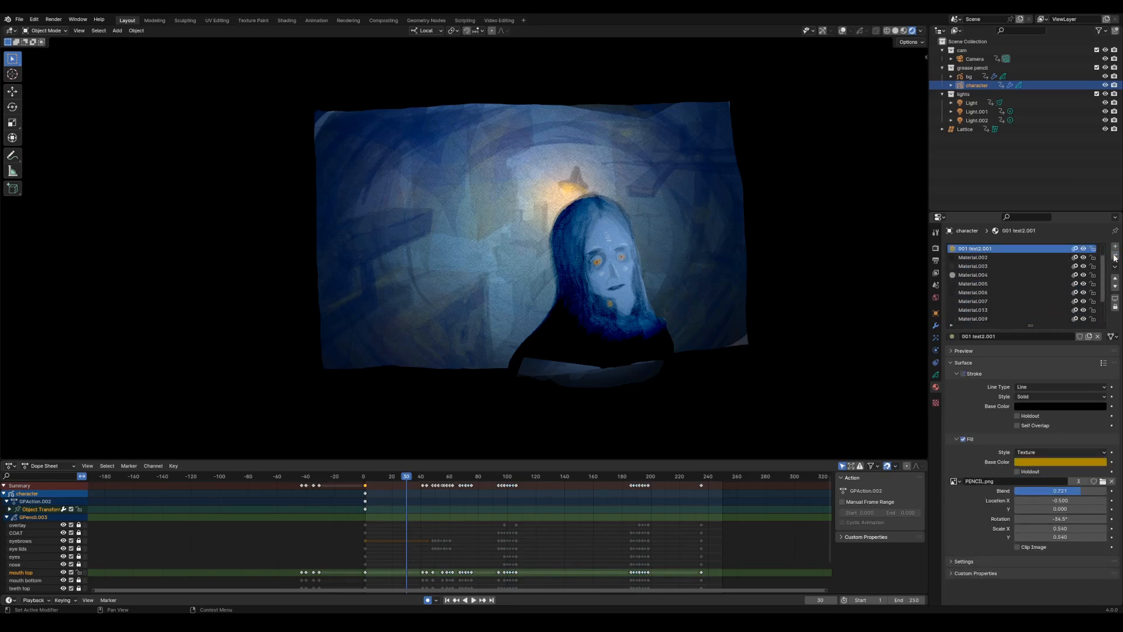
pyautogui.click(1115, 256)
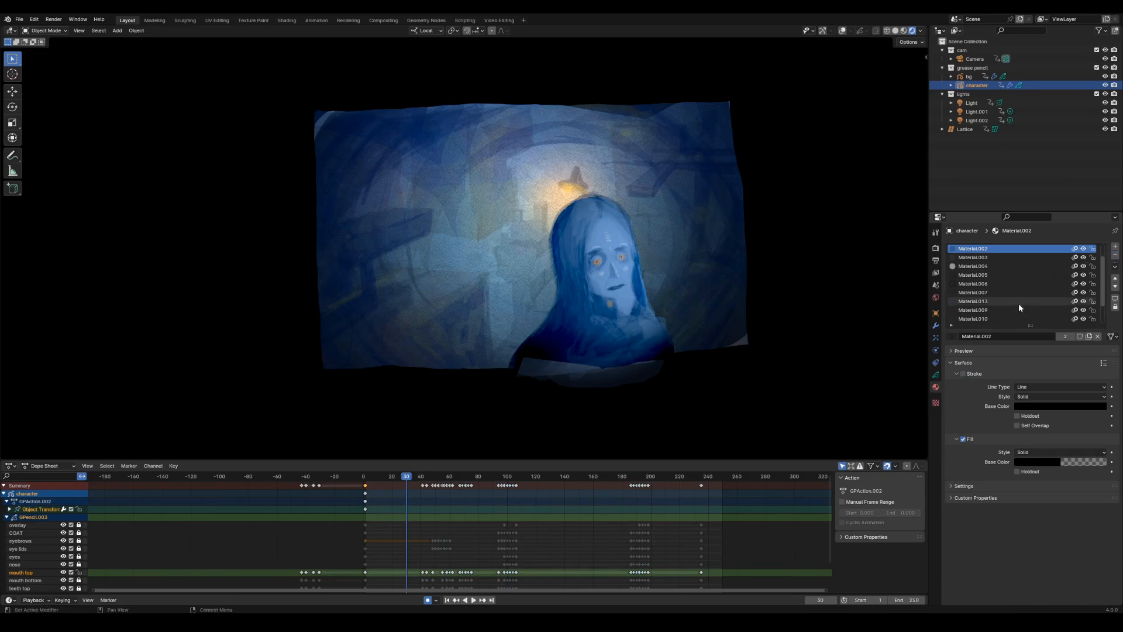
pyautogui.scroll(2, 1019, 293)
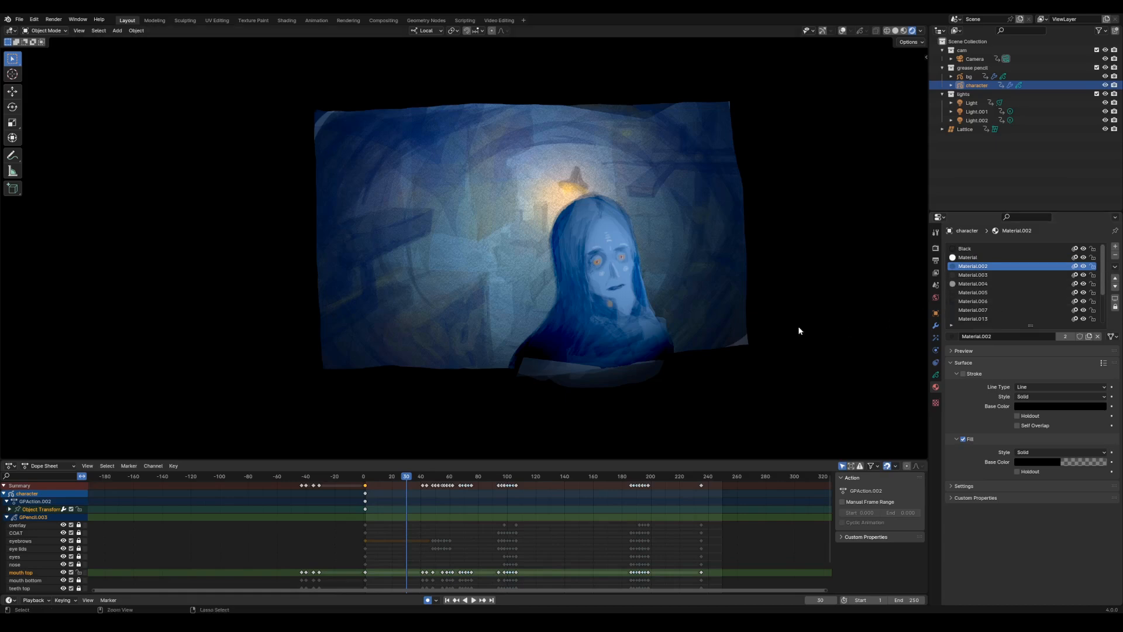
pyautogui.hotkey('ctrl', 'z')
pyautogui.hotkey('ctrl', 'z')
# - Examine the fill settings of Material.002, Material.003, Material.004 and 001 text2.001 on the character
pyautogui.click(975, 295)
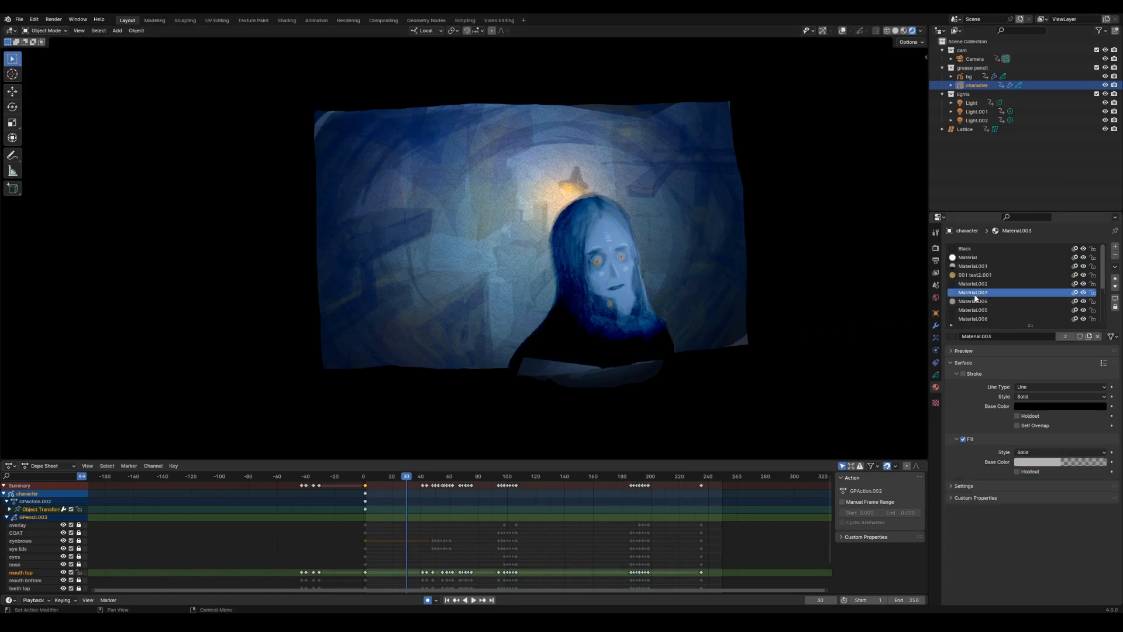
pyautogui.click(974, 300)
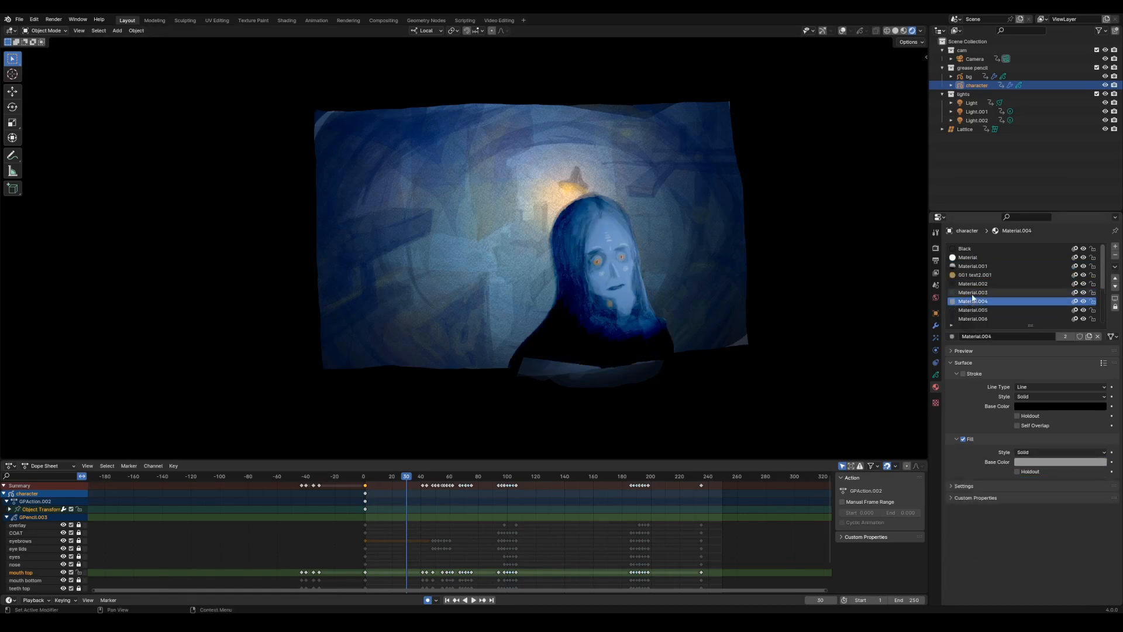
pyautogui.click(974, 293)
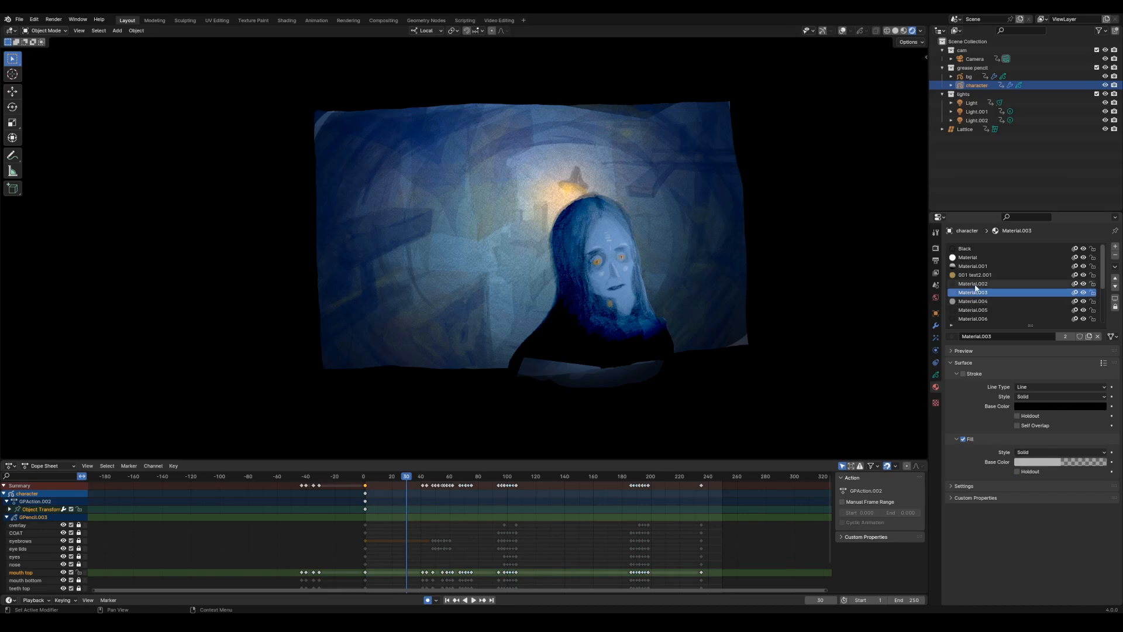
pyautogui.click(975, 285)
pyautogui.click(975, 292)
pyautogui.click(973, 301)
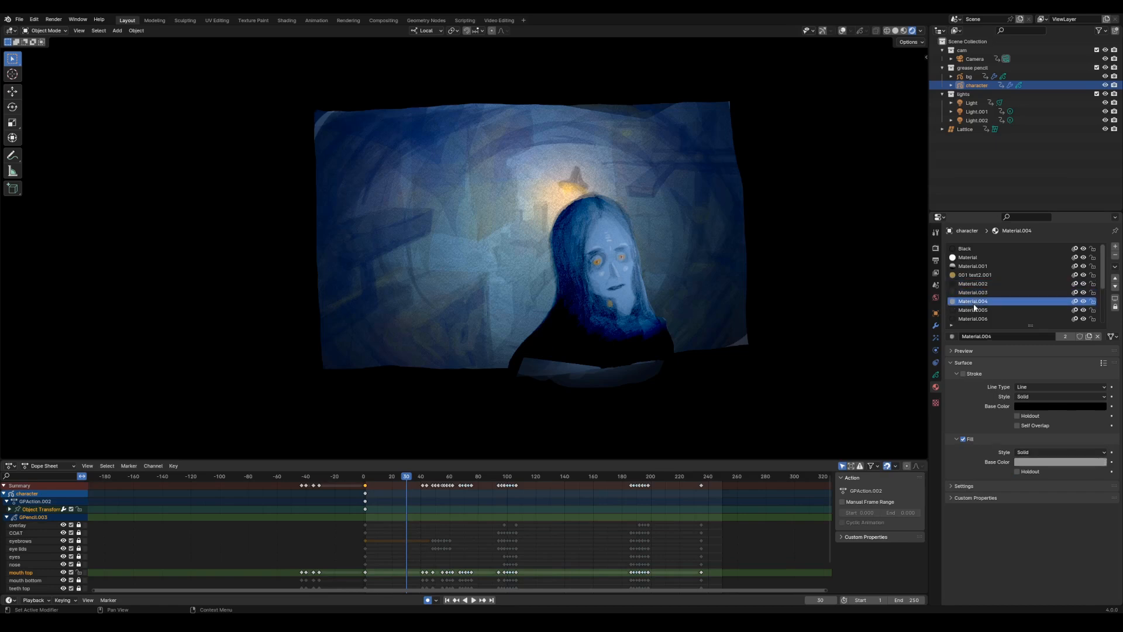
pyautogui.click(975, 292)
pyautogui.click(975, 284)
pyautogui.click(975, 275)
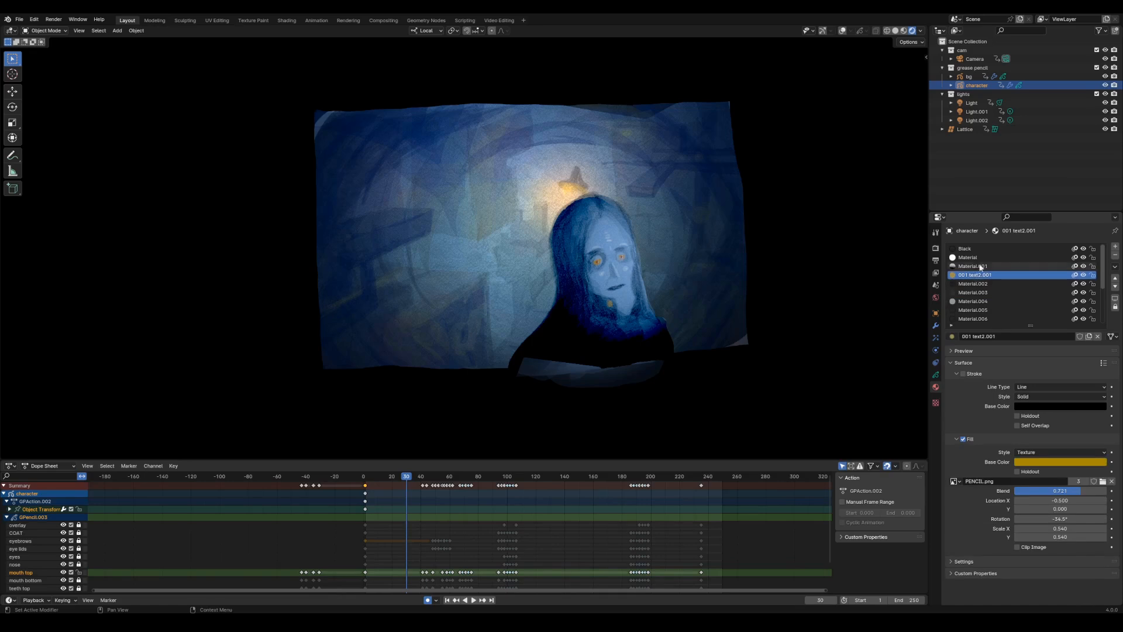
# - Remove the Black, Material and Material.001 slots from the character's material list
pyautogui.click(982, 249)
pyautogui.click(1114, 255)
pyautogui.click(1114, 255)
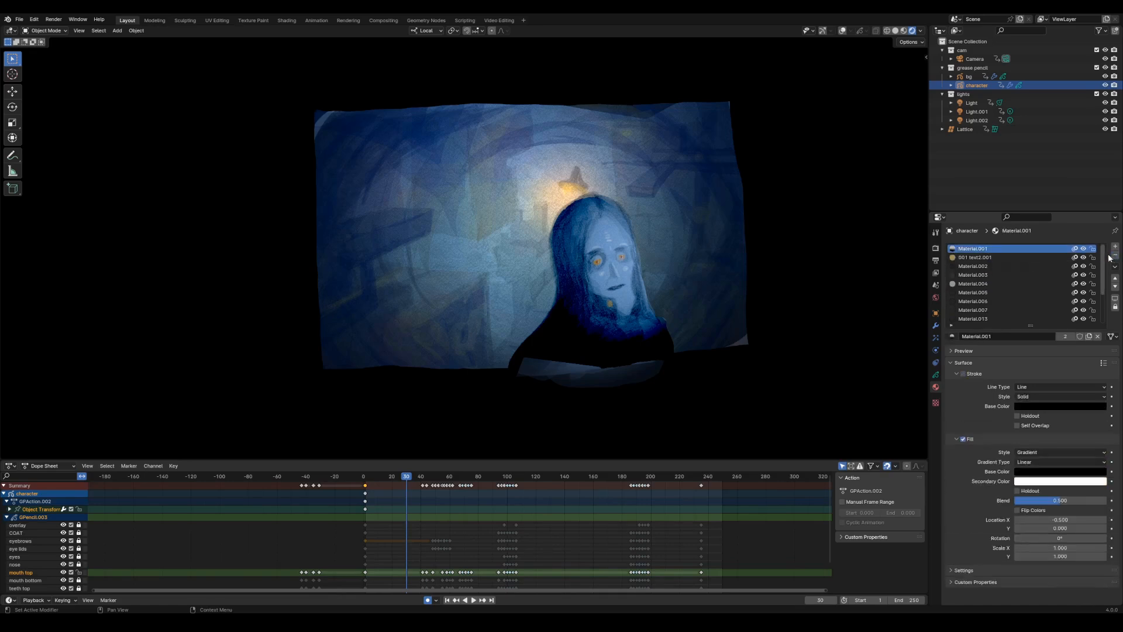
pyautogui.click(1114, 255)
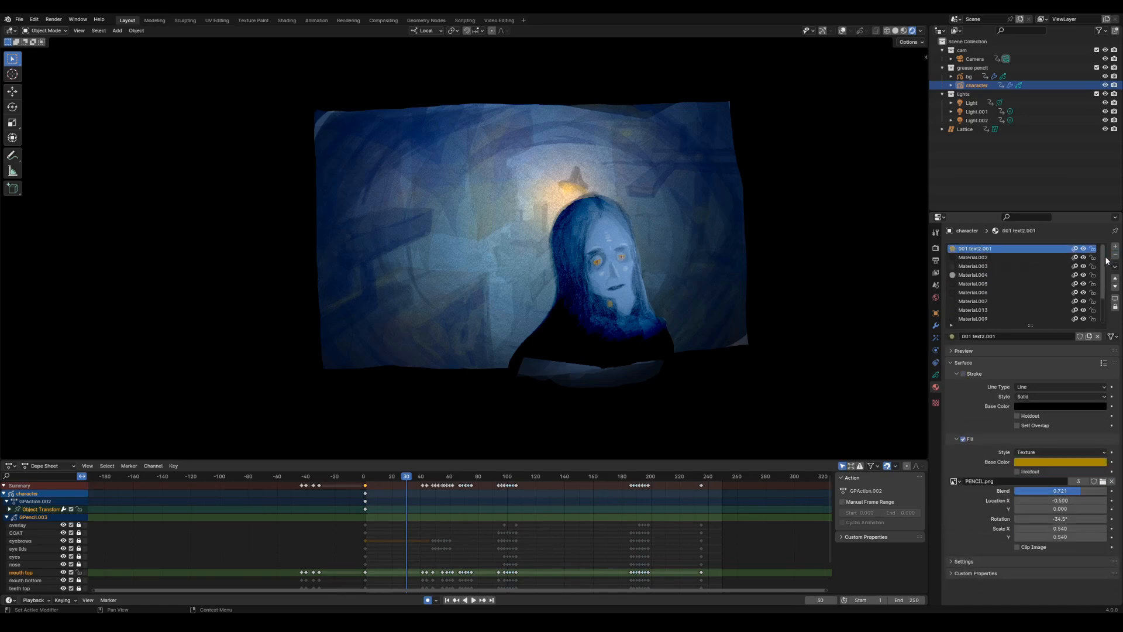
# - Remove the Material.002 through Material.007 slots from the character, keeping 001 text2.001
pyautogui.click(972, 257)
pyautogui.click(1114, 256)
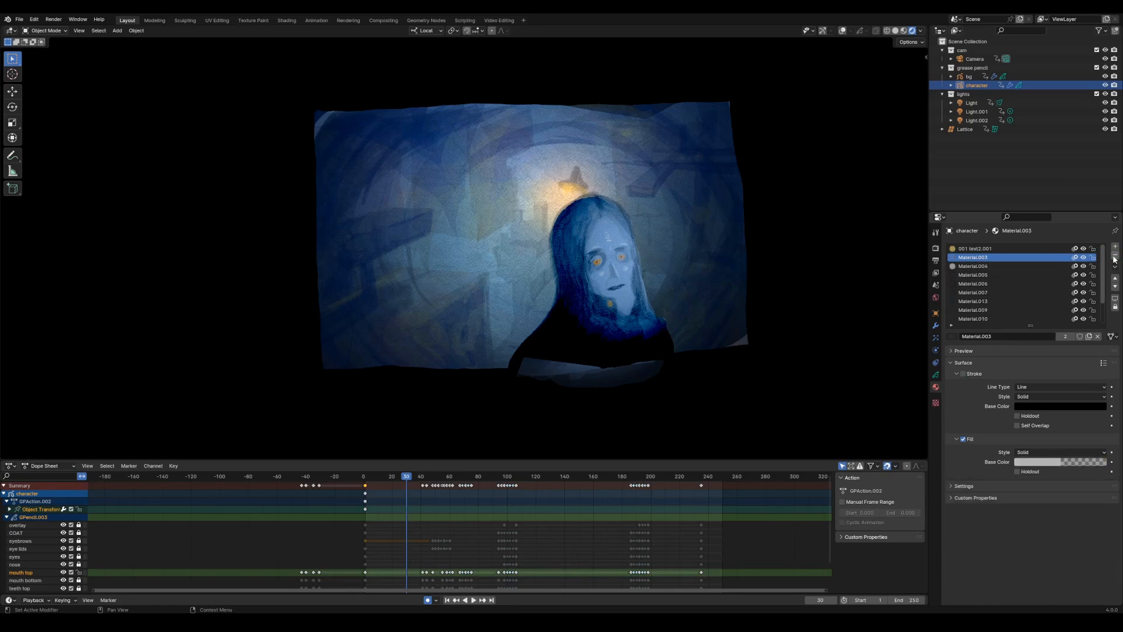
pyautogui.click(1115, 256)
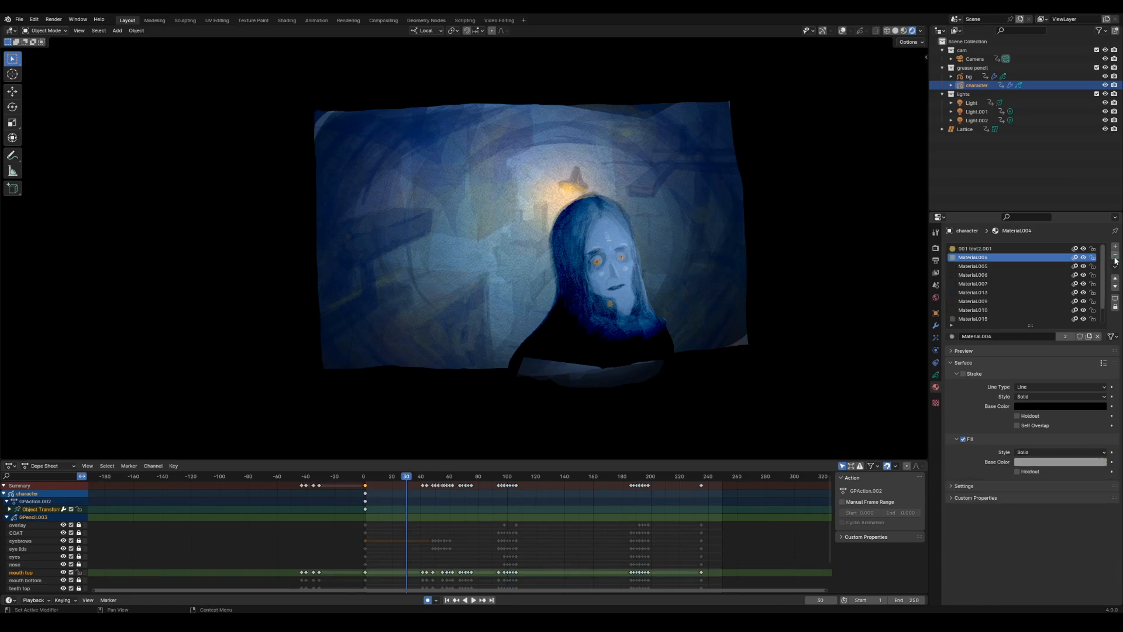
pyautogui.click(1114, 256)
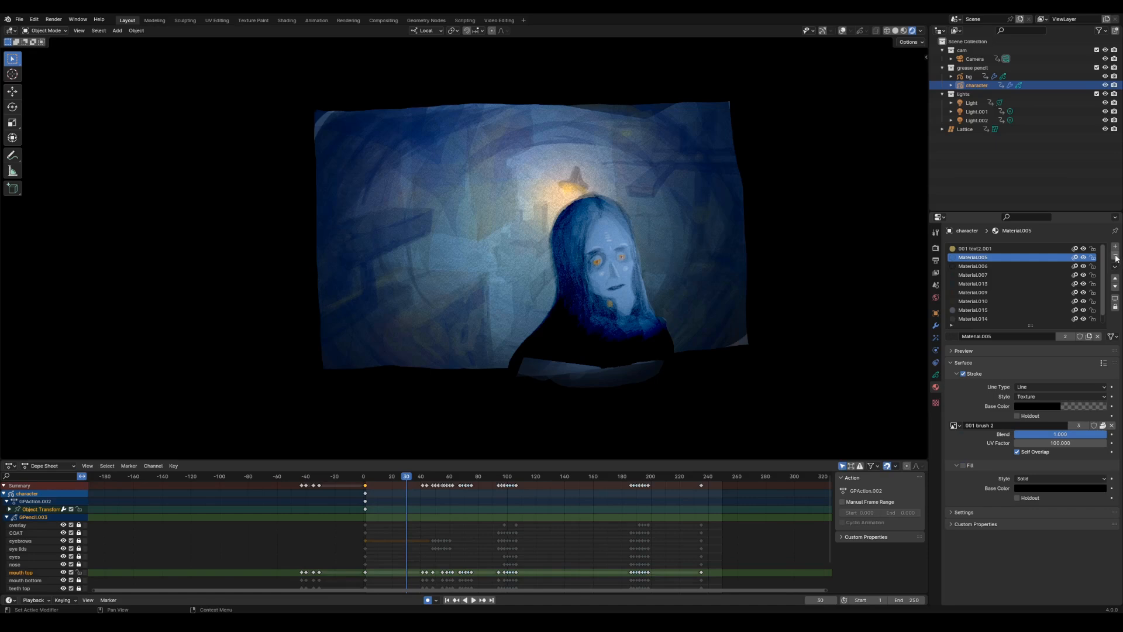
pyautogui.click(1114, 256)
pyautogui.click(1115, 256)
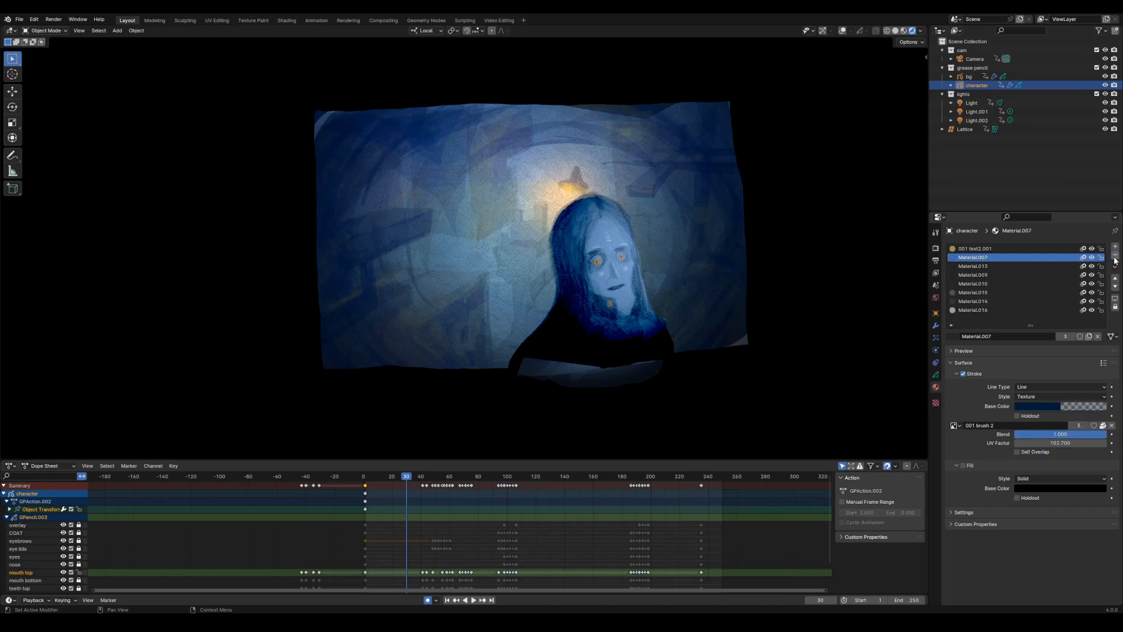
pyautogui.click(1115, 257)
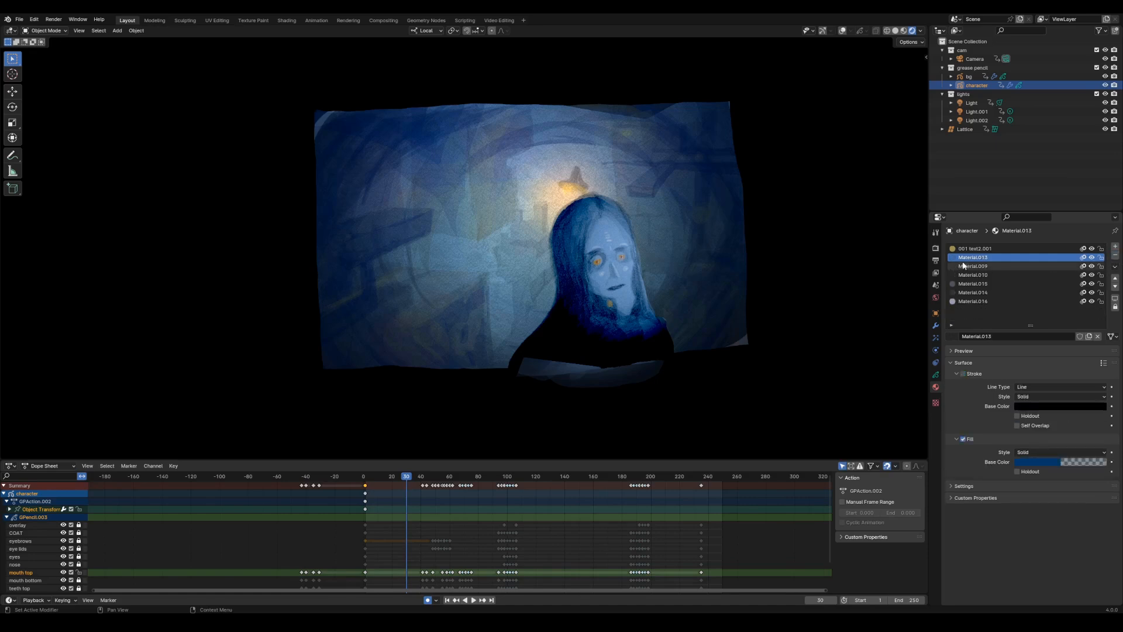
# - Examine the fill settings of Material.015 and Material.016 on the character
pyautogui.click(974, 283)
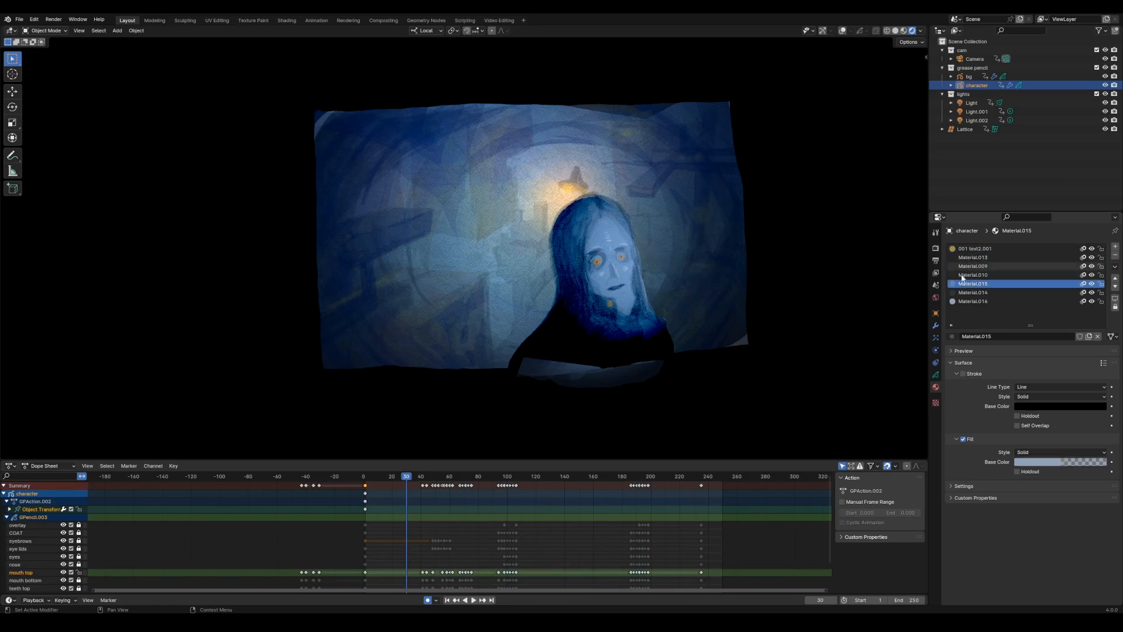
pyautogui.click(973, 302)
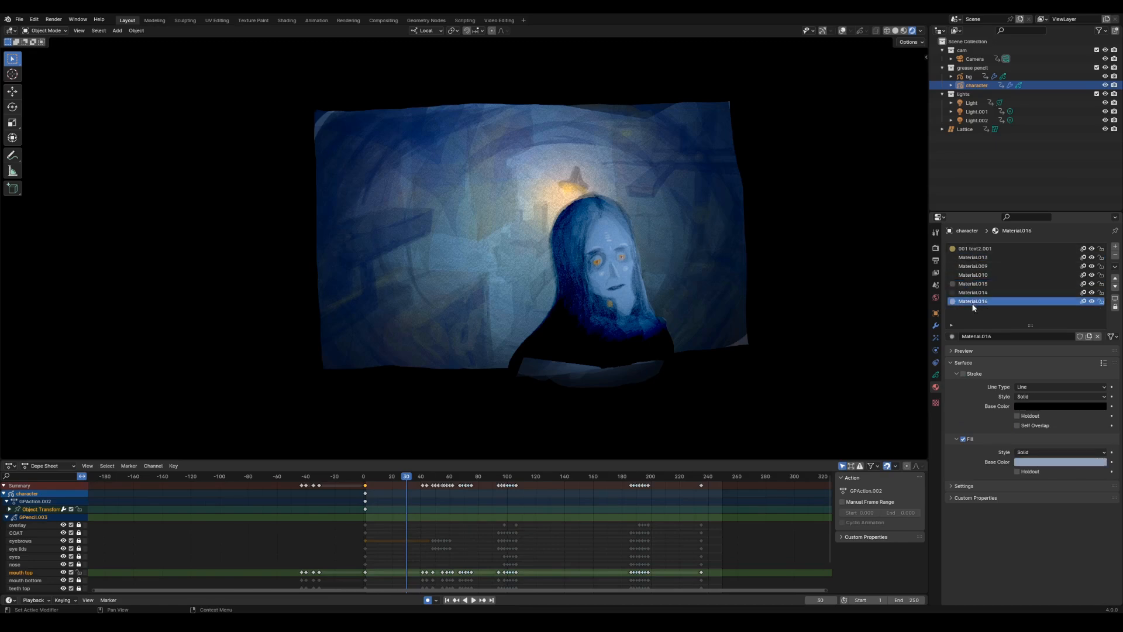
# - Isolate the body layer of the character's grease pencil so that only it is displayed
pyautogui.click(936, 375)
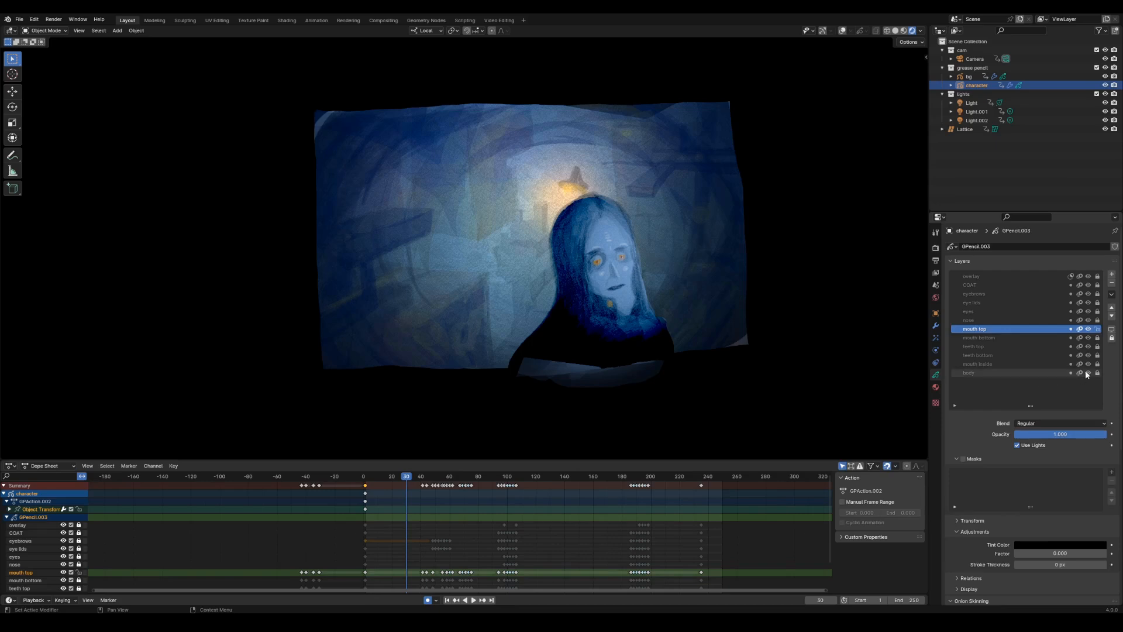
pyautogui.click(1023, 374)
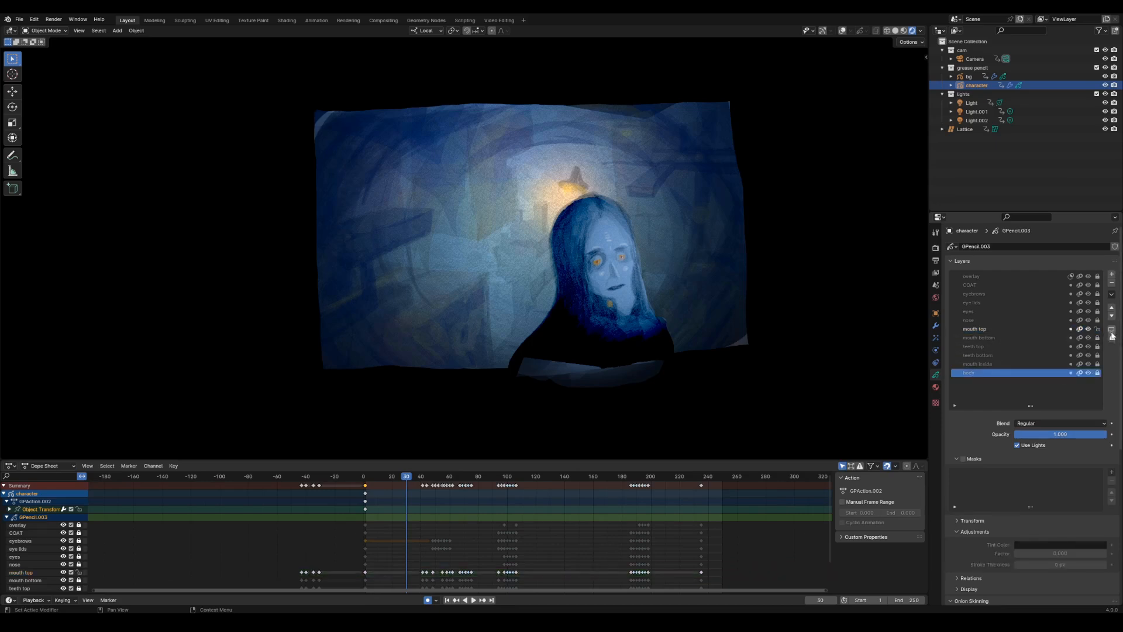
pyautogui.click(1111, 330)
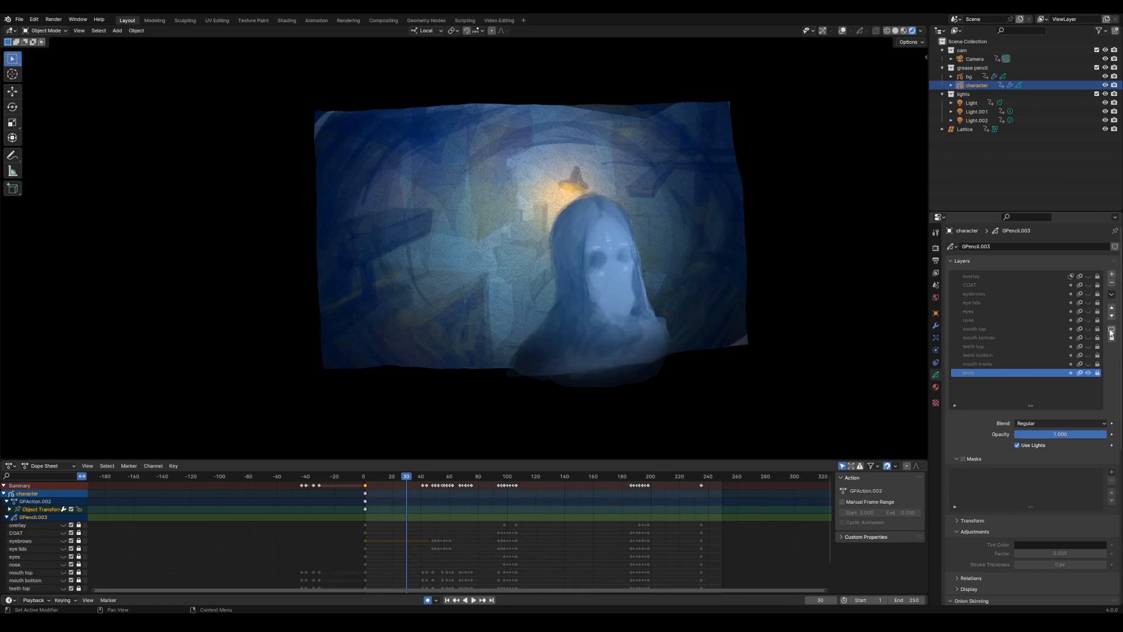
pyautogui.moveTo(794, 385)
pyautogui.mouseDown(button='middle')
pyautogui.moveTo(786, 367)
pyautogui.moveTo(735, 370)
pyautogui.mouseUp(button='middle')
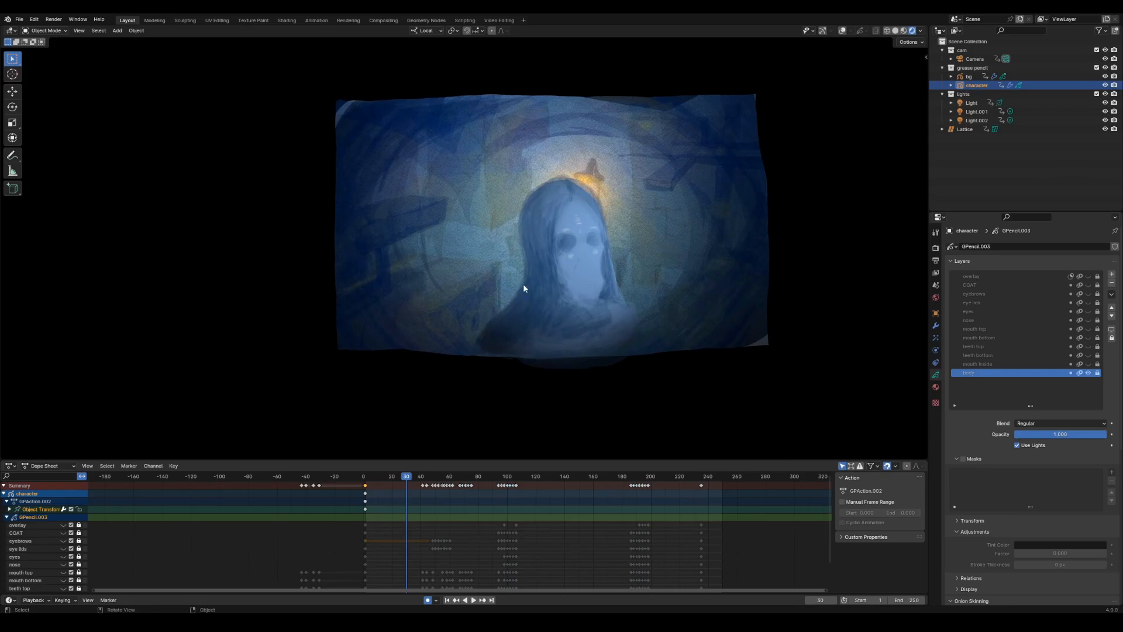
pyautogui.moveTo(634, 354); pyautogui.dragTo(677, 351, button='middle')
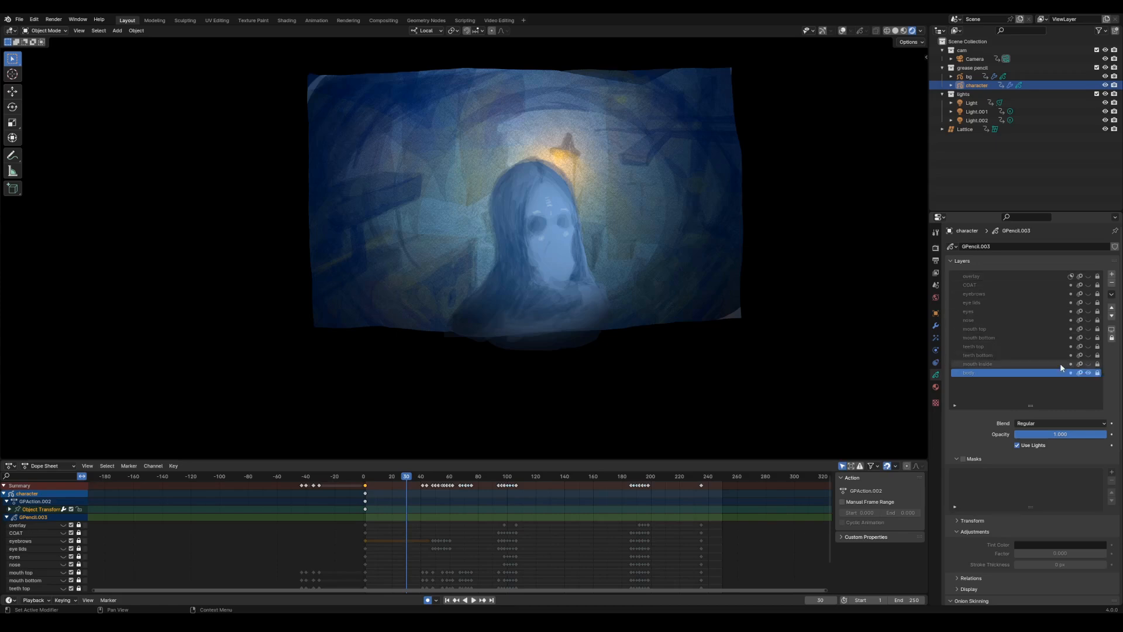
# - Show the character's facial layers again: eyebrows, eye lids, eyes, nose, mouth top and mouth bottom
pyautogui.click(1088, 295)
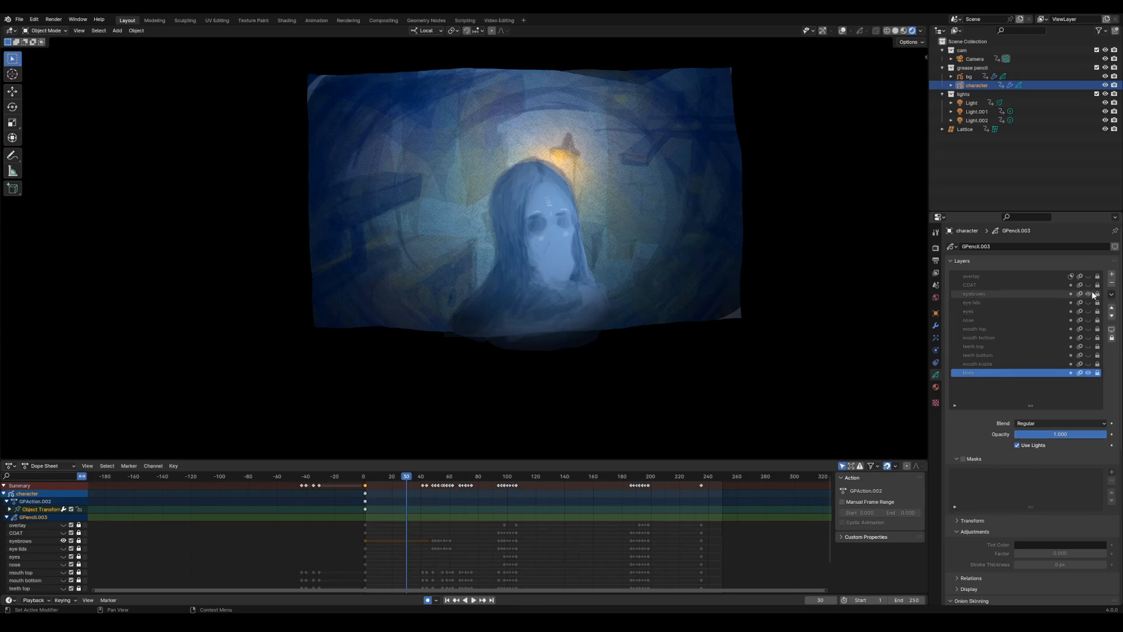
pyautogui.click(1089, 302)
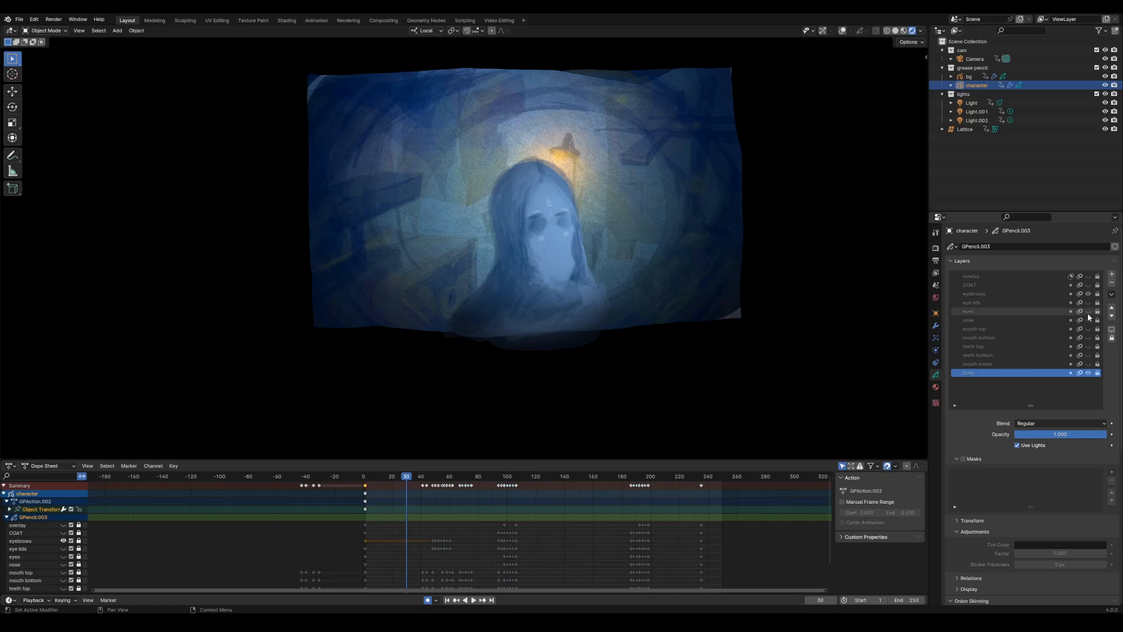
pyautogui.click(1088, 310)
pyautogui.click(1088, 320)
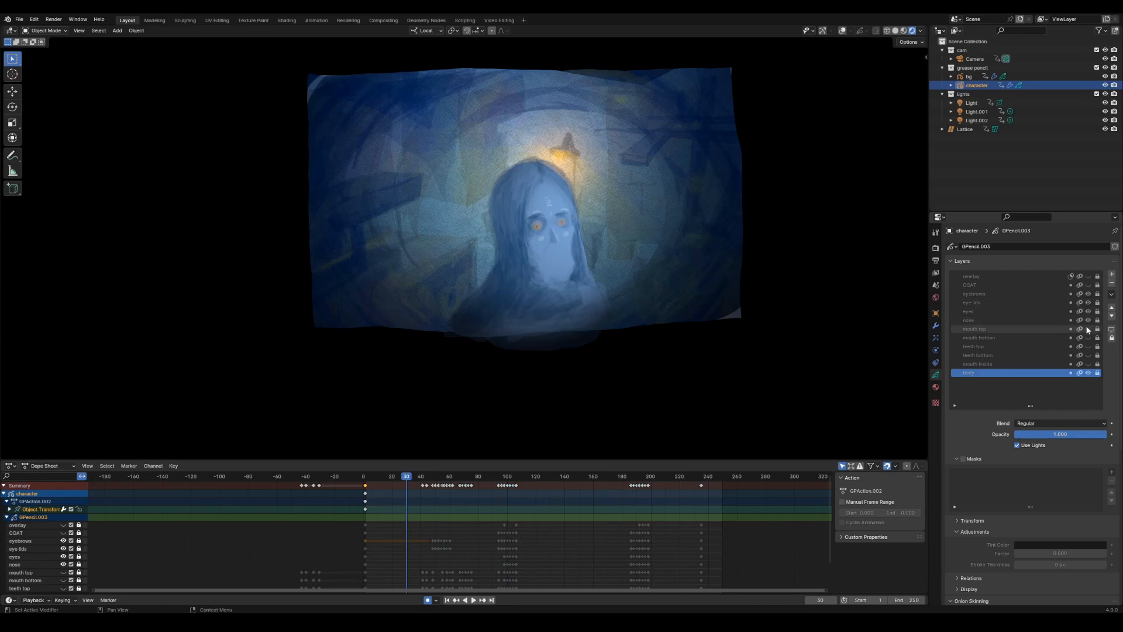
pyautogui.click(1088, 329)
pyautogui.click(1088, 337)
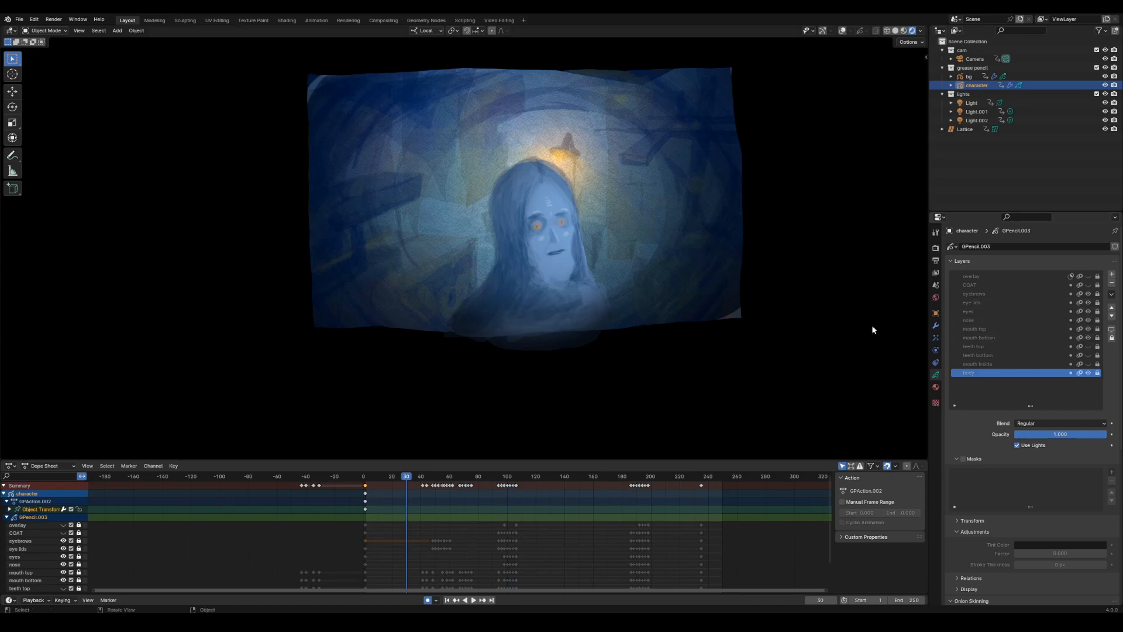
pyautogui.scroll(4, 665, 290)
pyautogui.moveTo(655, 311); pyautogui.dragTo(662, 341, button='middle')
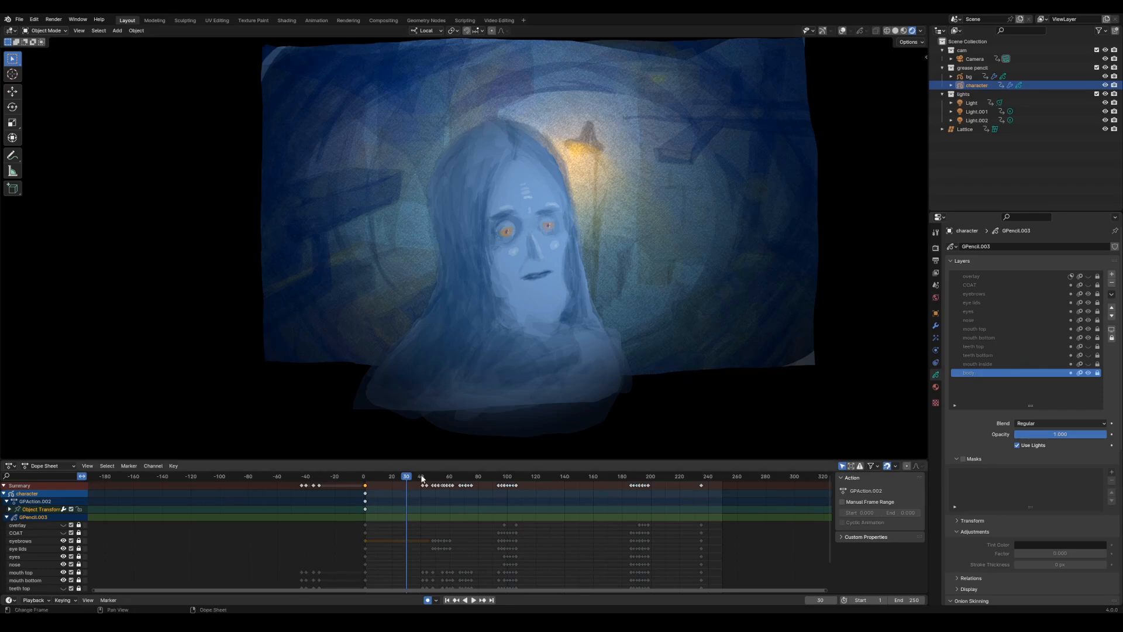
# - Preview the opening part of the animation by scrubbing and playing it, return to frame 1 and save the file
pyautogui.moveTo(423, 479); pyautogui.dragTo(365, 482)
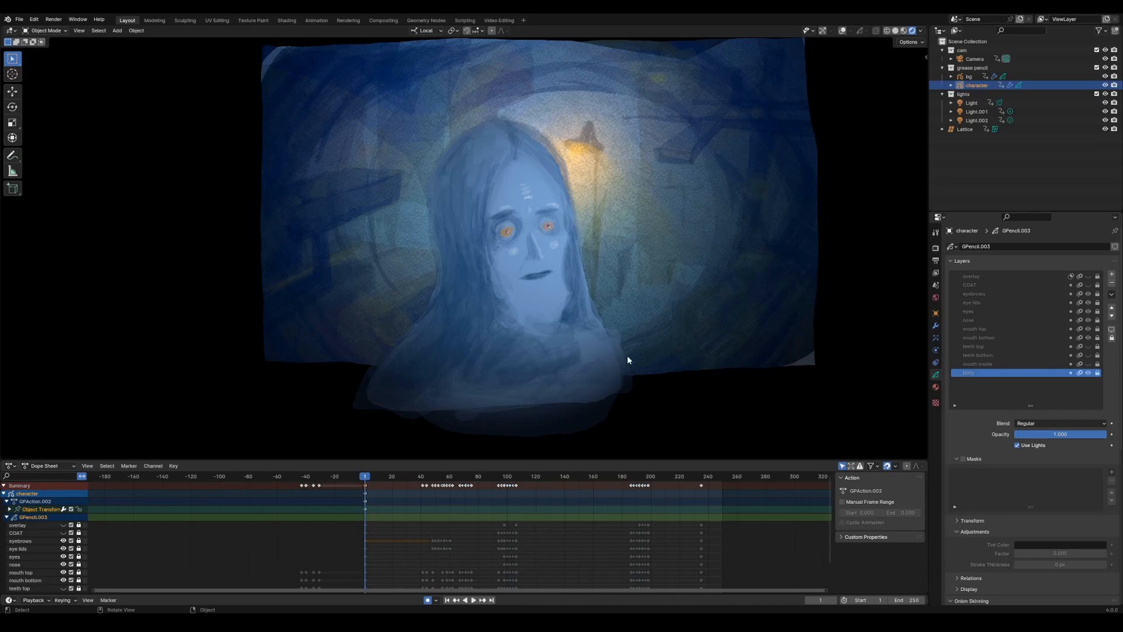
pyautogui.click(427, 477)
pyautogui.press('space')
pyautogui.moveTo(428, 479); pyautogui.dragTo(361, 469)
pyautogui.press('space')
pyautogui.moveTo(597, 317)
pyautogui.mouseDown(button='middle')
pyautogui.moveTo(612, 330)
pyautogui.moveTo(602, 356)
pyautogui.mouseUp(button='middle')
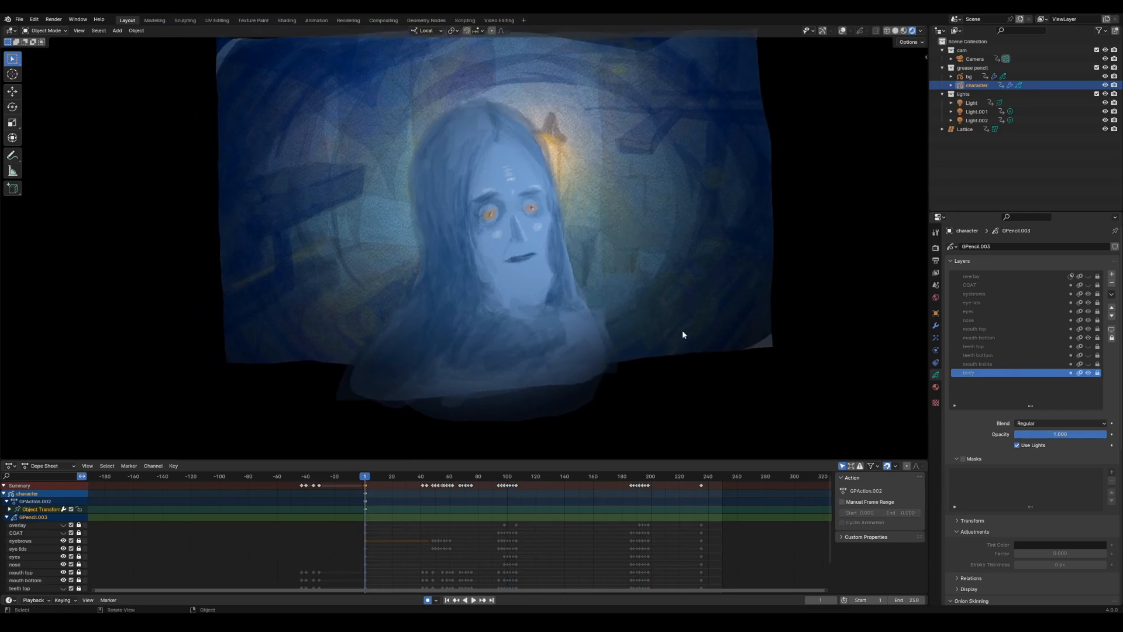
pyautogui.moveTo(682, 332)
pyautogui.mouseDown(button='middle')
pyautogui.moveTo(636, 352)
pyautogui.moveTo(721, 365)
pyautogui.mouseUp(button='middle')
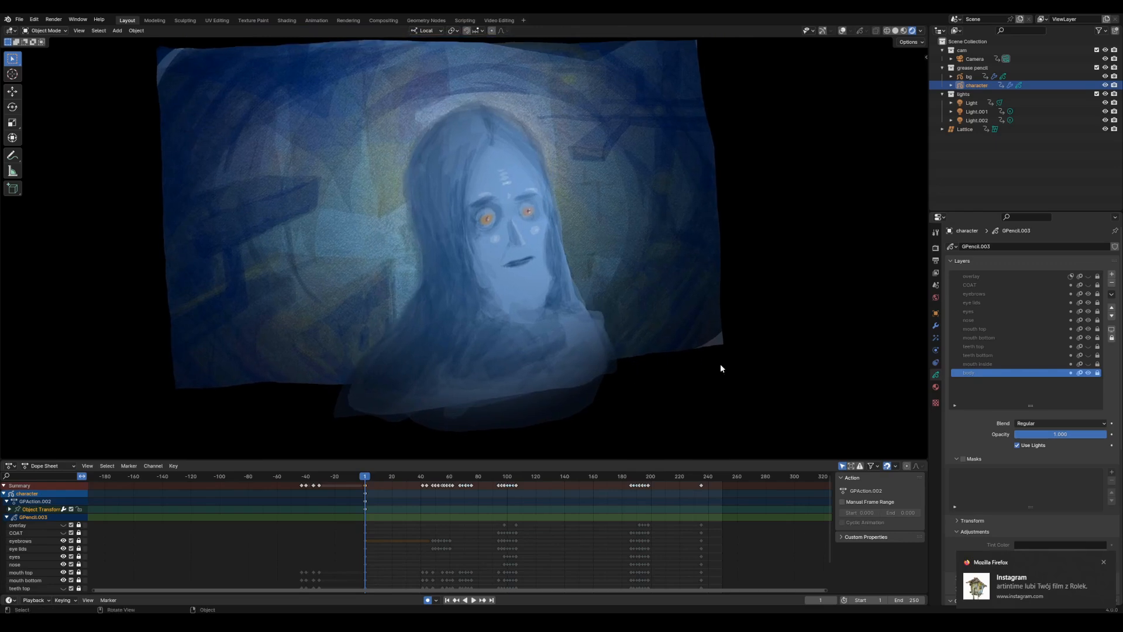
pyautogui.hotkey('ctrl', 's')
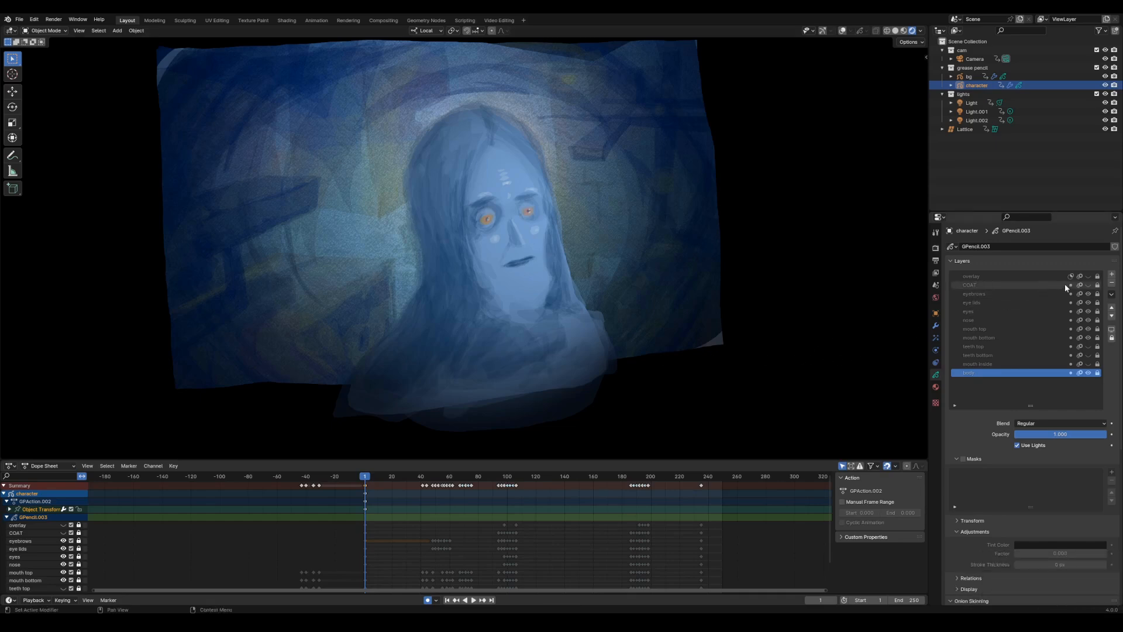
# - Show the character's COAT and overlay layers again and make overlay the active layer
pyautogui.click(1089, 285)
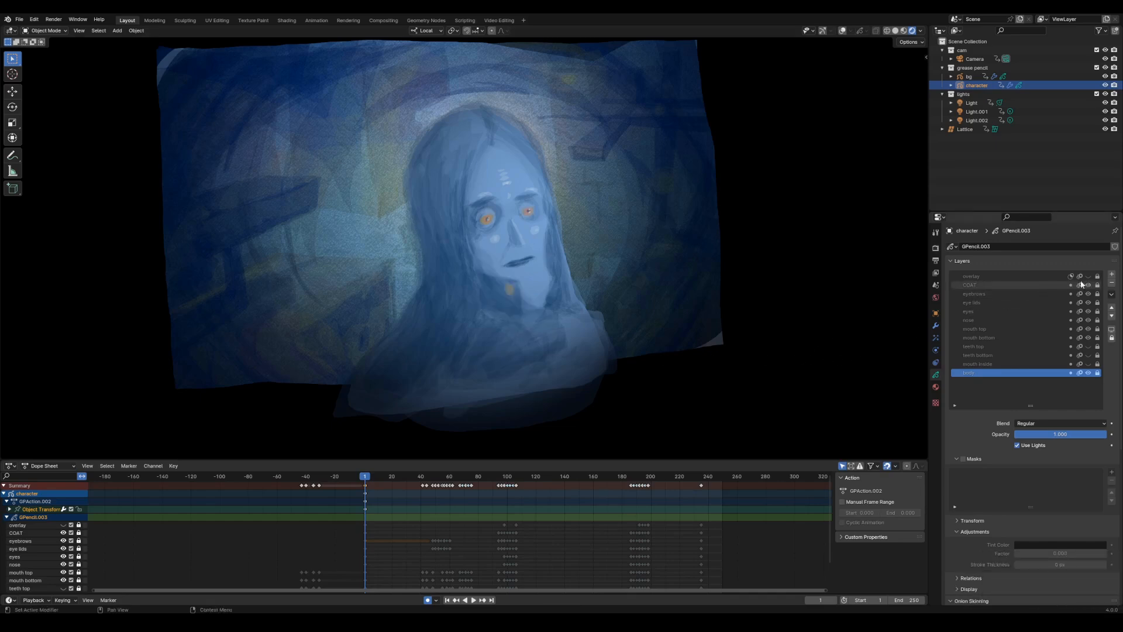
pyautogui.click(1030, 276)
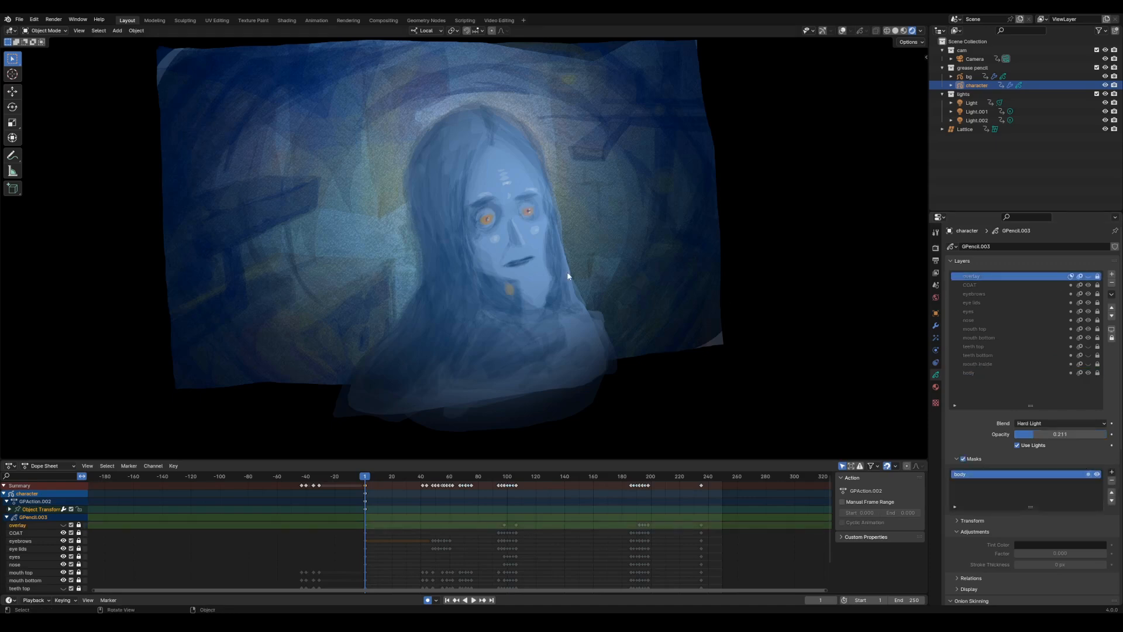
pyautogui.keyDown('alt'); pyautogui.moveTo(576, 331); pyautogui.dragTo(561, 313); pyautogui.keyUp('alt')
pyautogui.click(1088, 285)
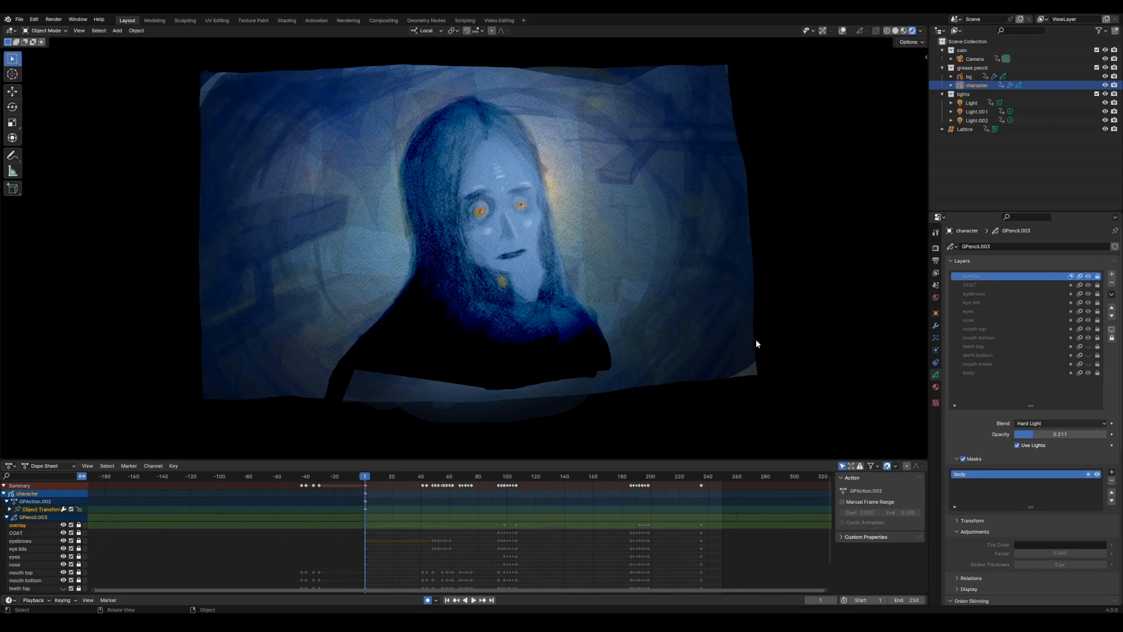
# - Review the overlay layer's blend mode options, keeping Hard Light, and check its opacity
pyautogui.click(1025, 424)
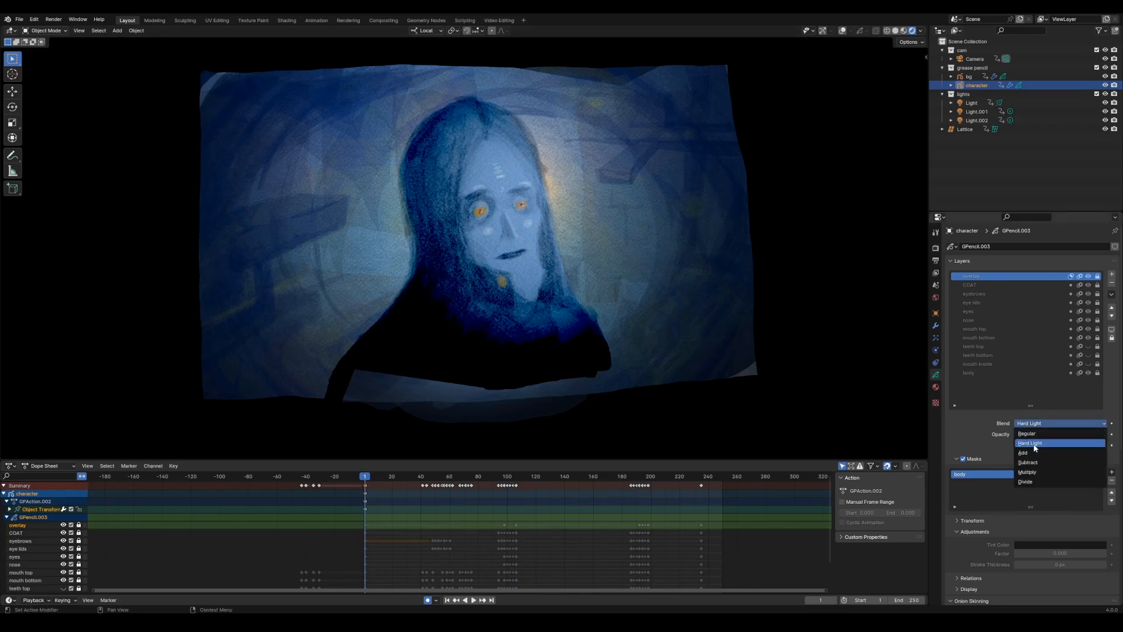
pyautogui.click(1034, 445)
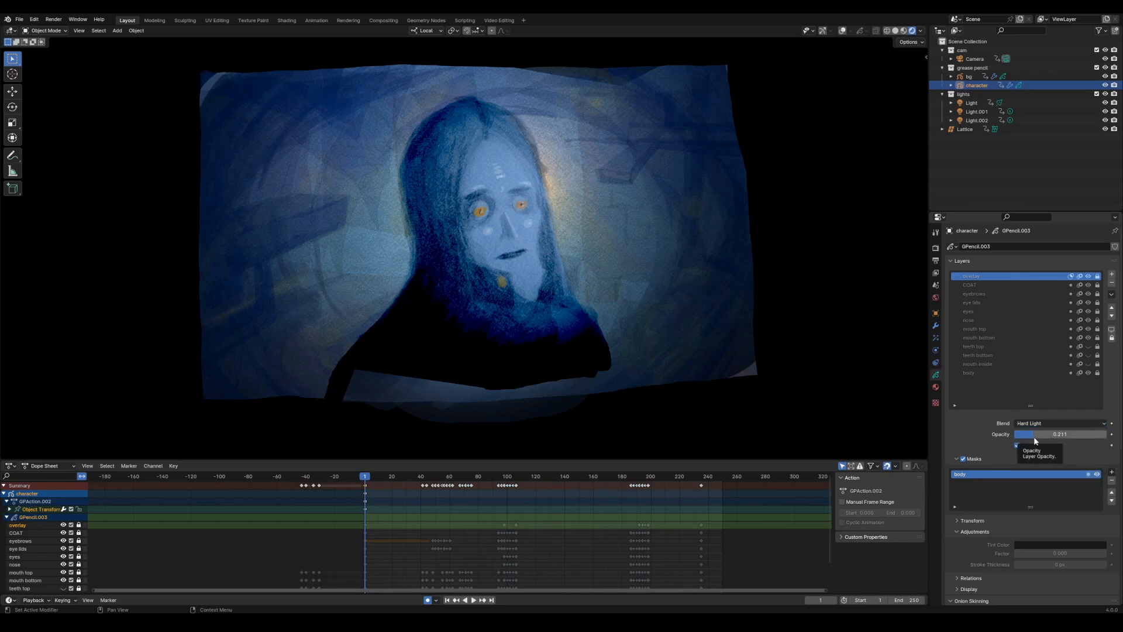
pyautogui.moveTo(1034, 436); pyautogui.dragTo(1035, 436)
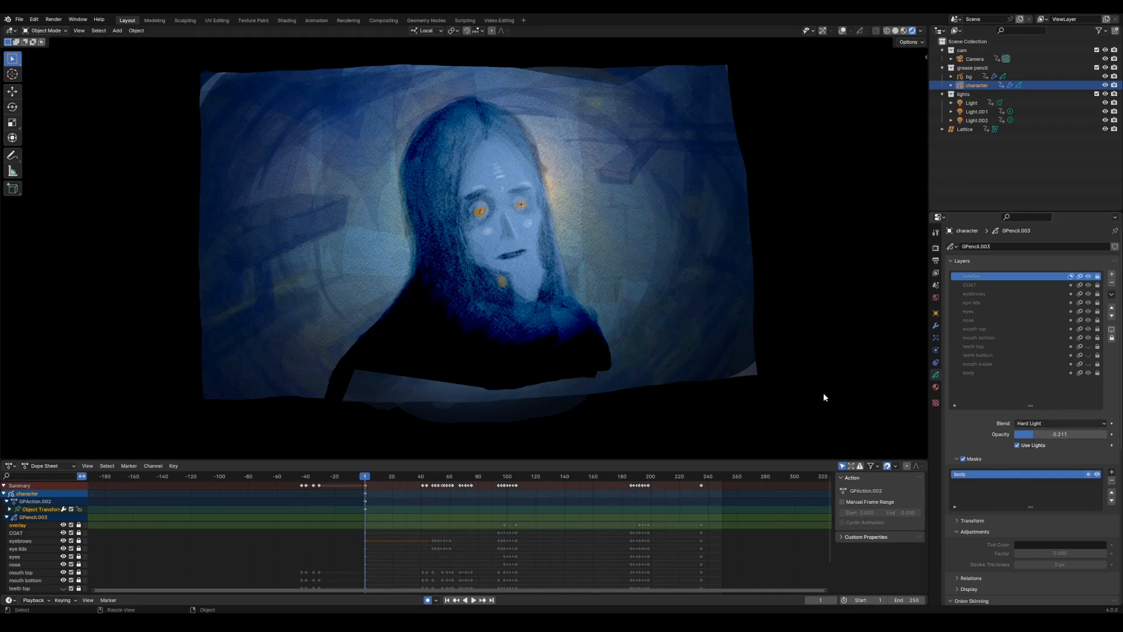
pyautogui.moveTo(823, 397)
pyautogui.mouseDown(button='middle')
pyautogui.moveTo(791, 416)
pyautogui.moveTo(797, 389)
pyautogui.moveTo(810, 385)
pyautogui.moveTo(802, 401)
pyautogui.mouseUp(button='middle')
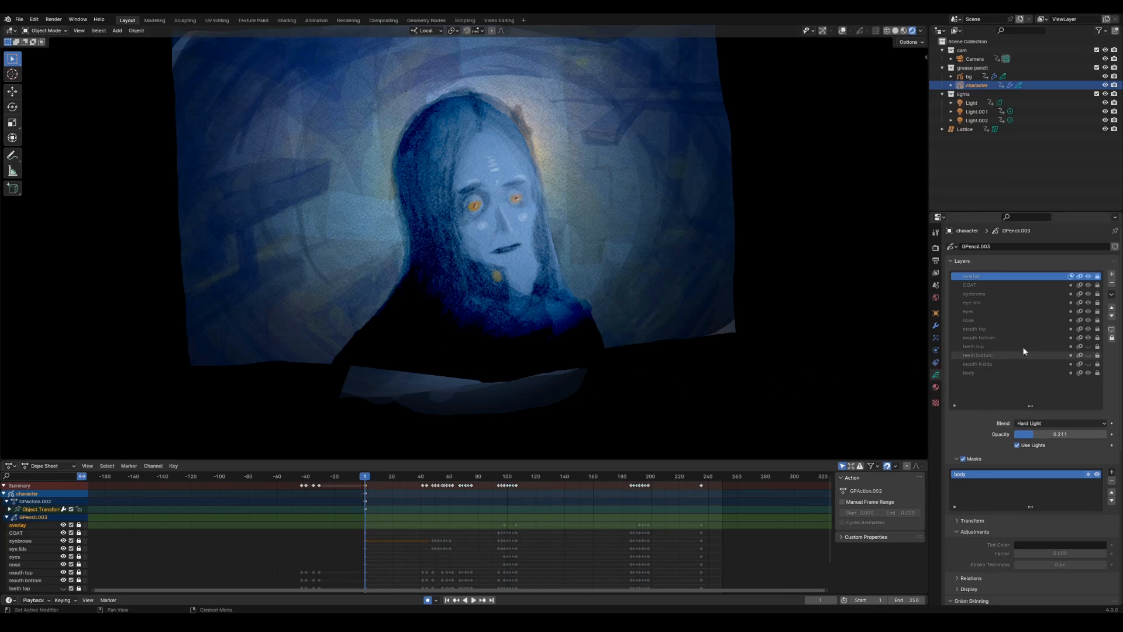
# - Make the body layer active and switch its visibility off and back on
pyautogui.click(1082, 373)
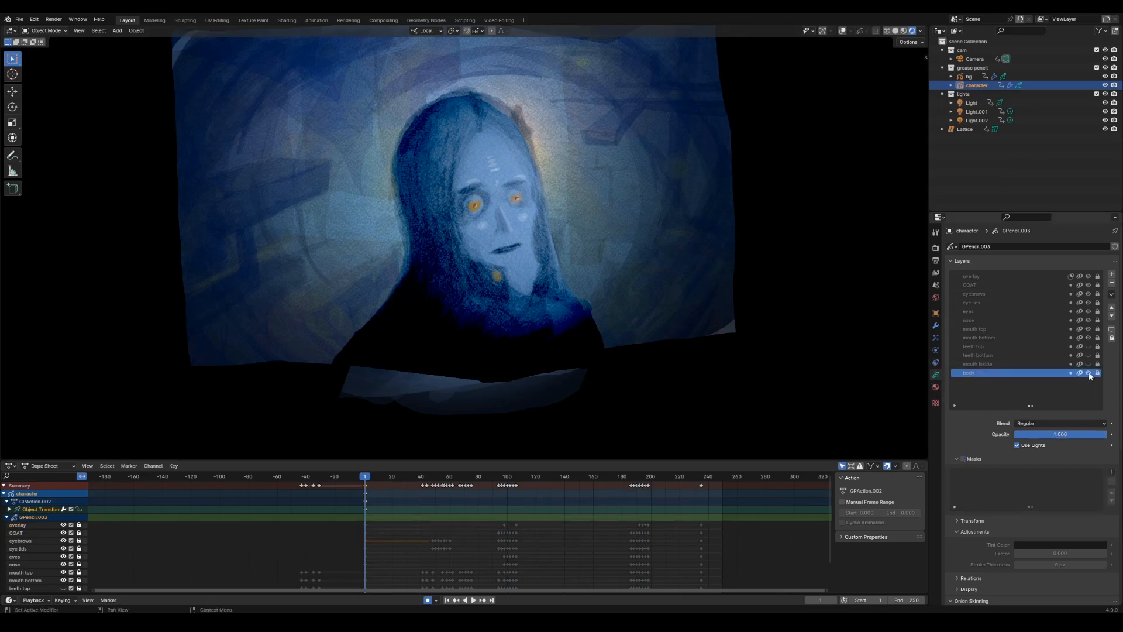
pyautogui.click(1088, 373)
pyautogui.click(1089, 373)
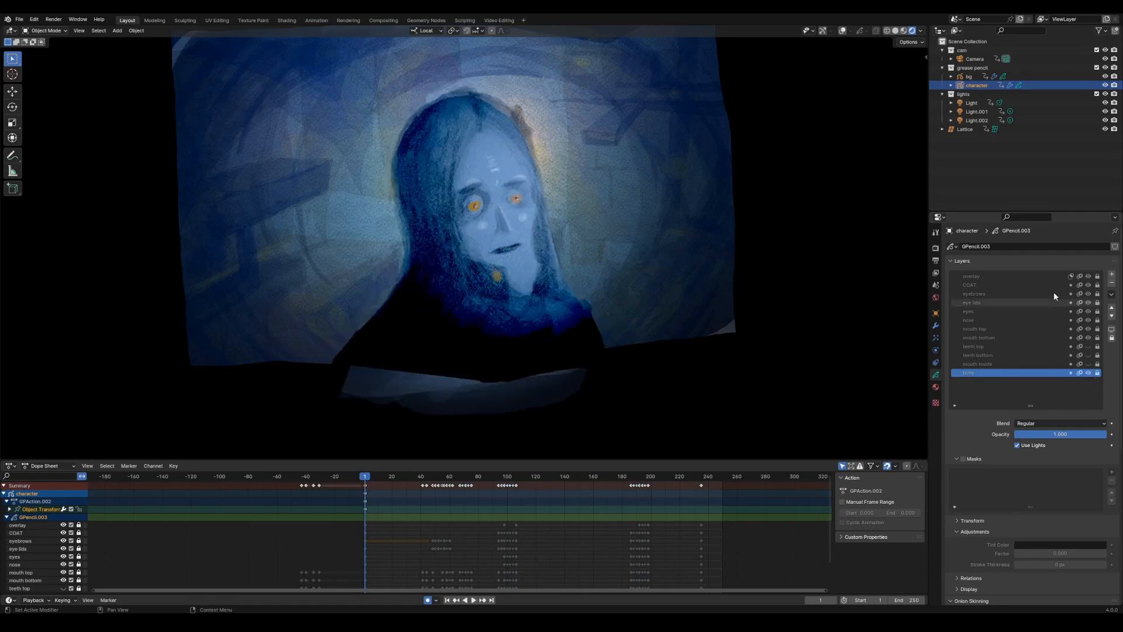
# - Compare the overlay layer with its body mask off and on, and check the layers available as masks
pyautogui.click(1060, 276)
pyautogui.click(1071, 276)
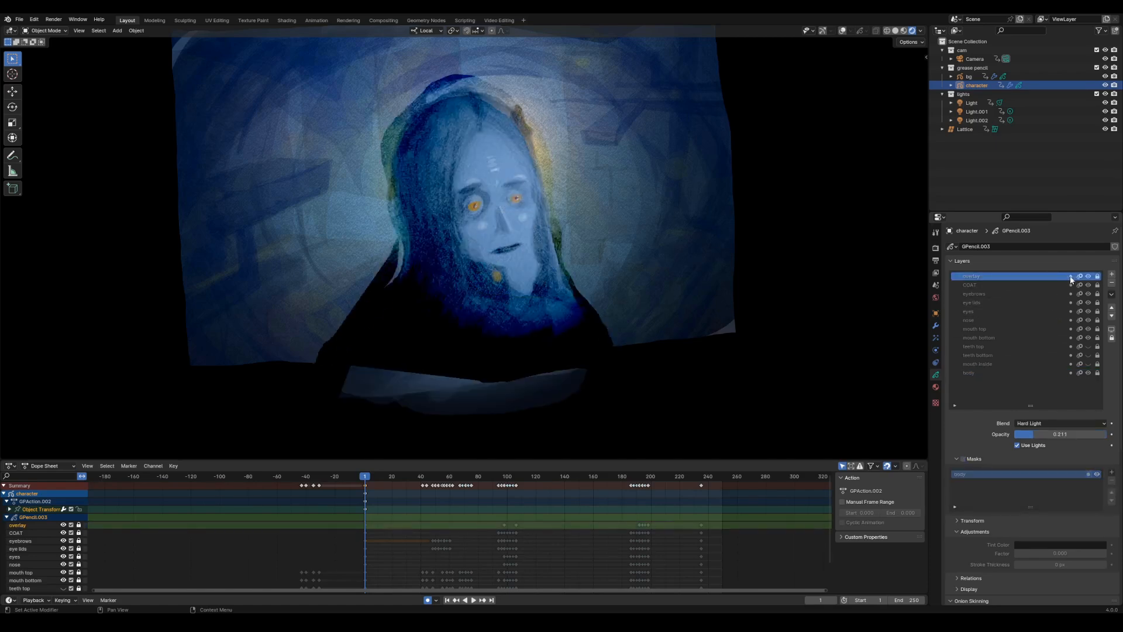
pyautogui.click(1071, 276)
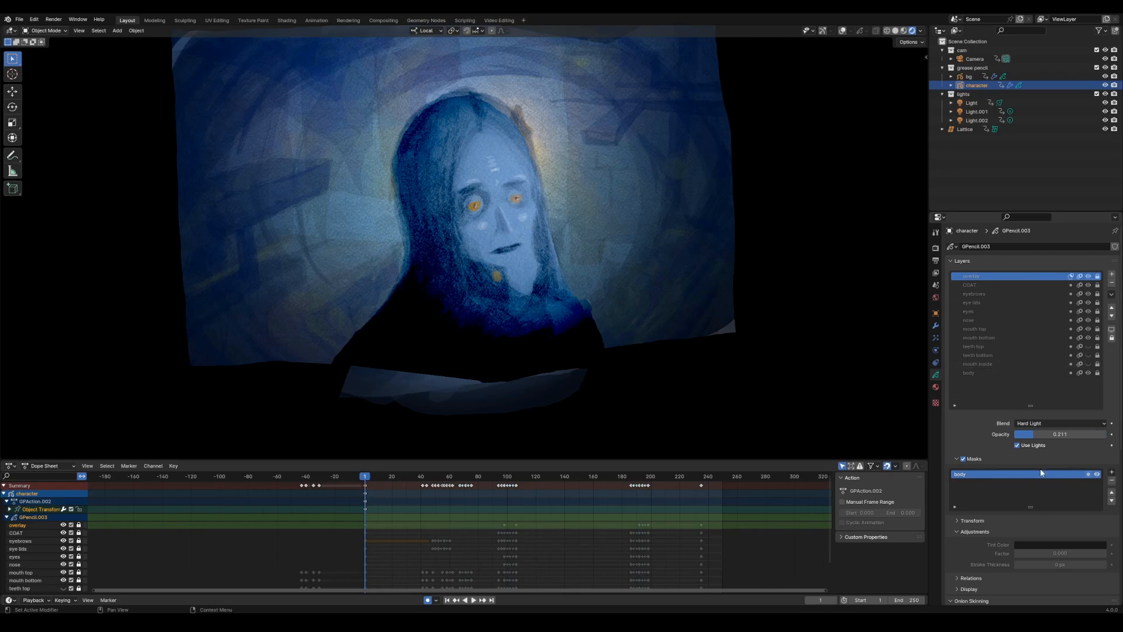
pyautogui.click(1111, 472)
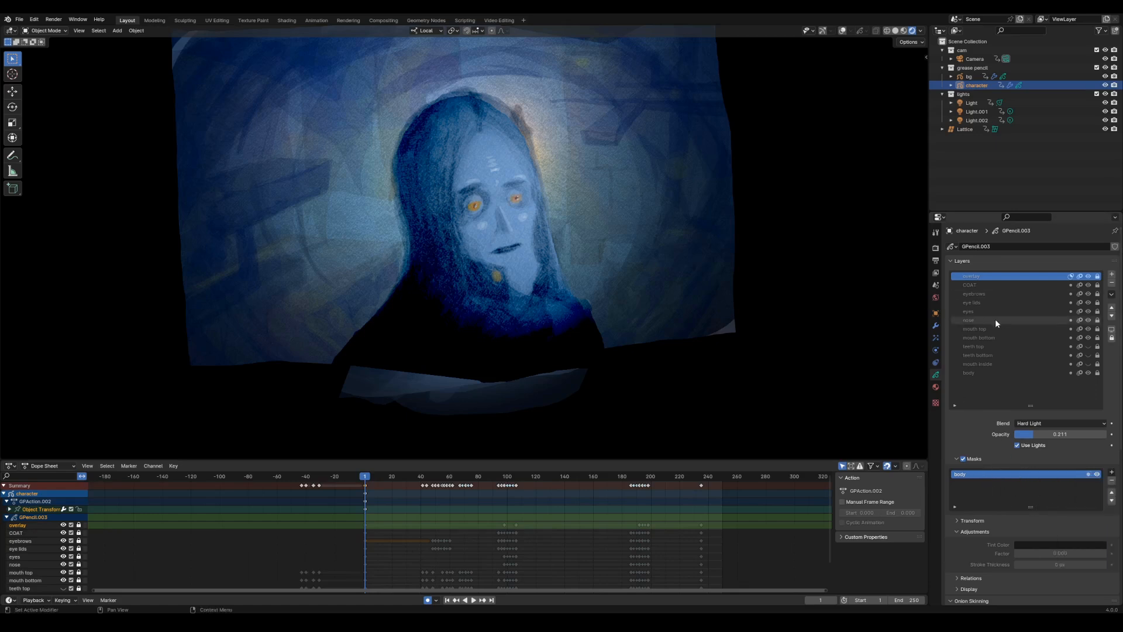
# - Show the hidden teeth top, teeth bottom and mouth inside layers, leaving body as the active layer
pyautogui.click(975, 363)
pyautogui.click(969, 373)
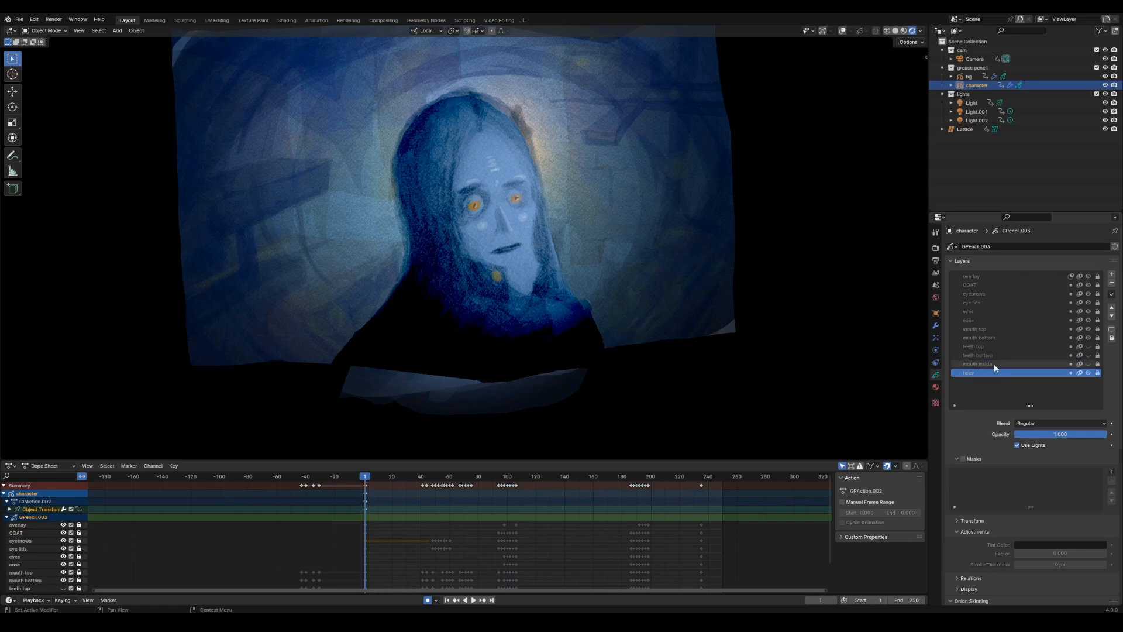
pyautogui.moveTo(1088, 346); pyautogui.dragTo(1088, 364)
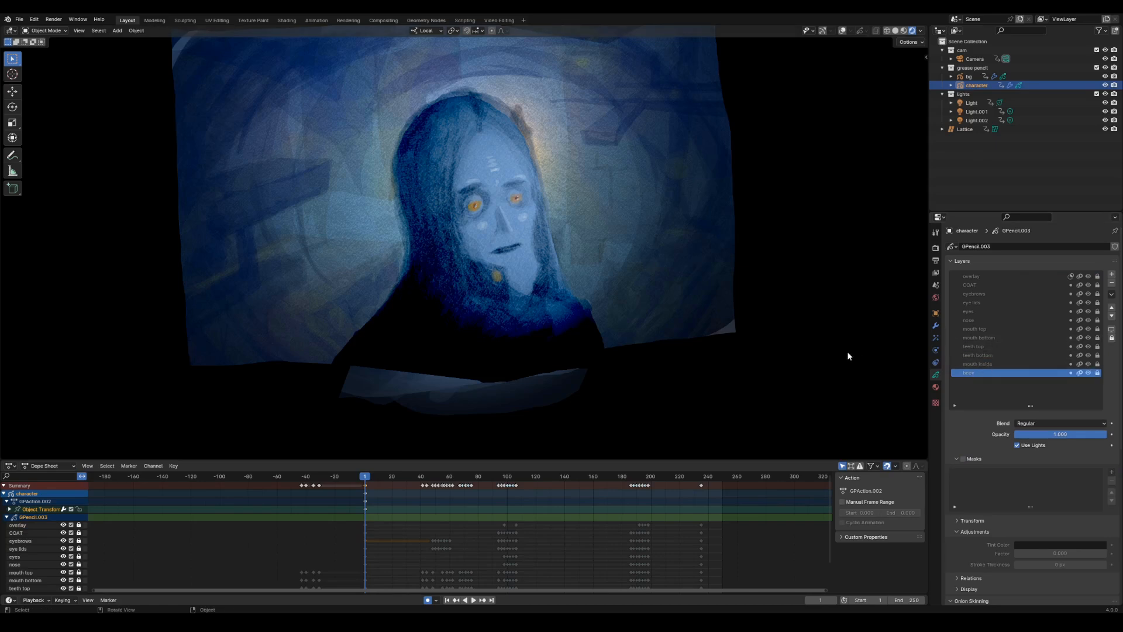
pyautogui.moveTo(705, 360)
pyautogui.mouseDown(button='middle')
pyautogui.moveTo(683, 342)
pyautogui.moveTo(712, 374)
pyautogui.moveTo(705, 381)
pyautogui.mouseUp(button='middle')
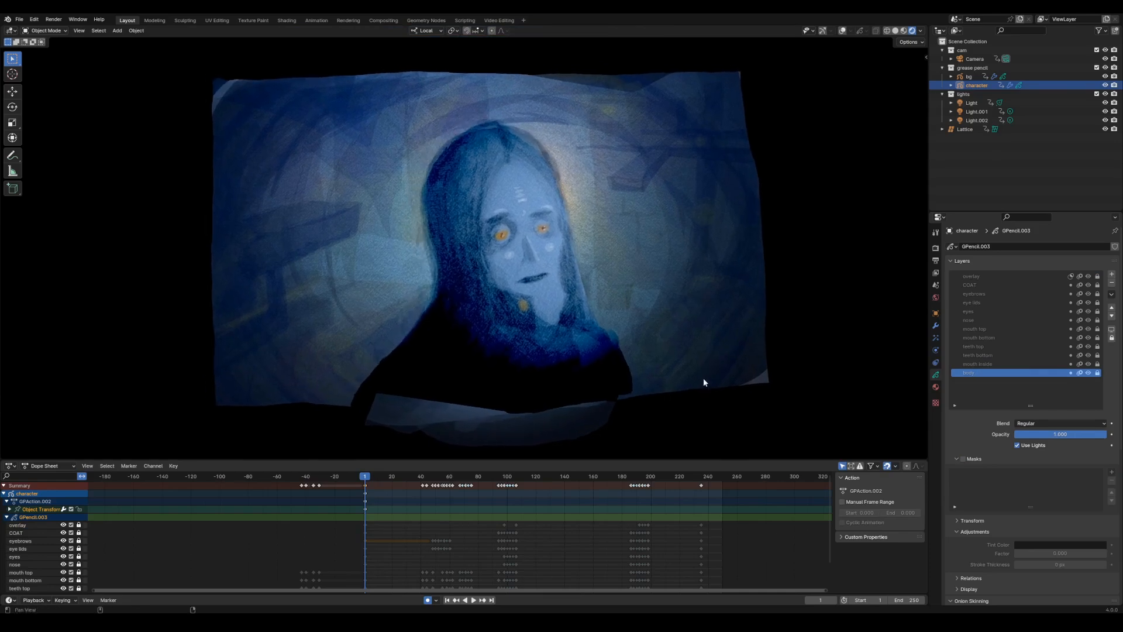
# - Play the animation from frame 1 and stop at frame 21
pyautogui.press('space')
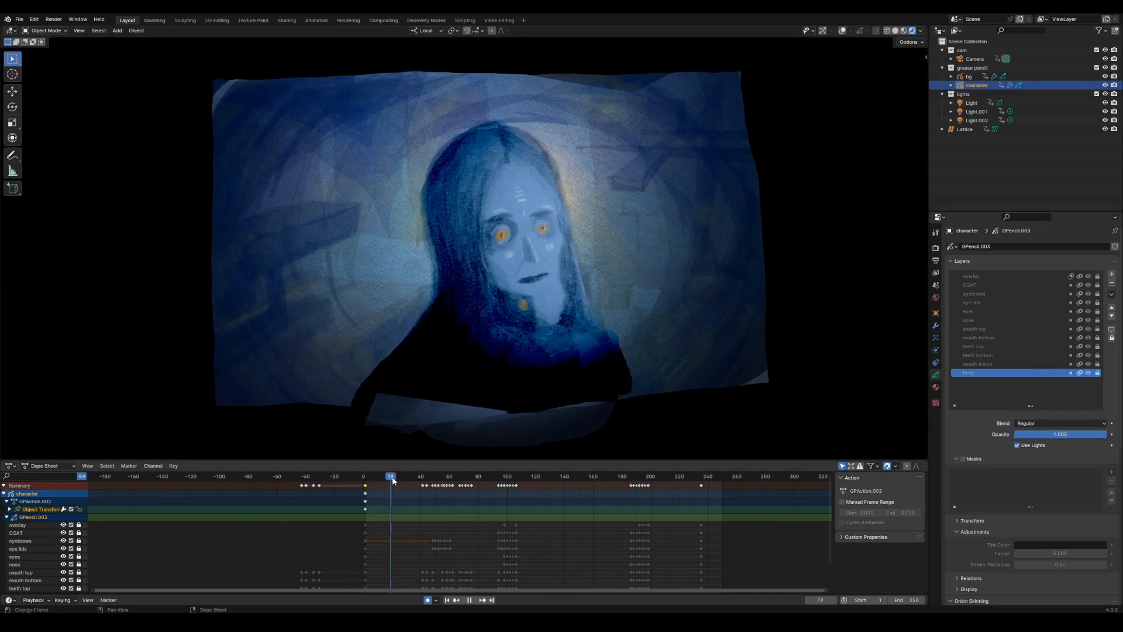
pyautogui.moveTo(396, 481); pyautogui.dragTo(394, 481)
pyautogui.press('space')
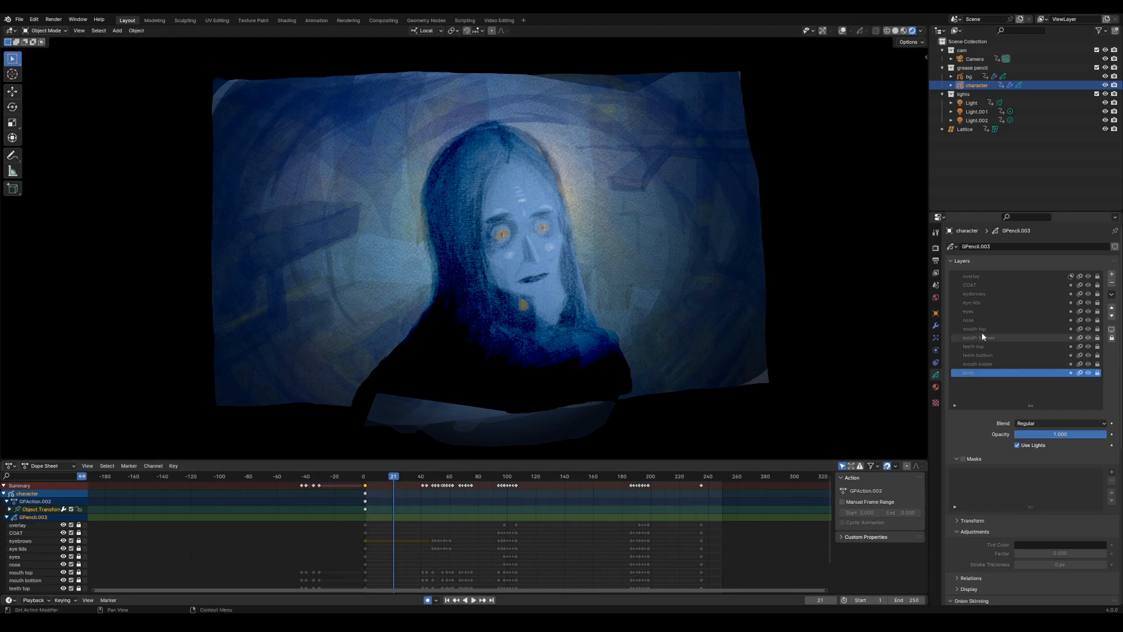
# - Make the eyebrows layer active and view the scene through the camera
pyautogui.click(1013, 296)
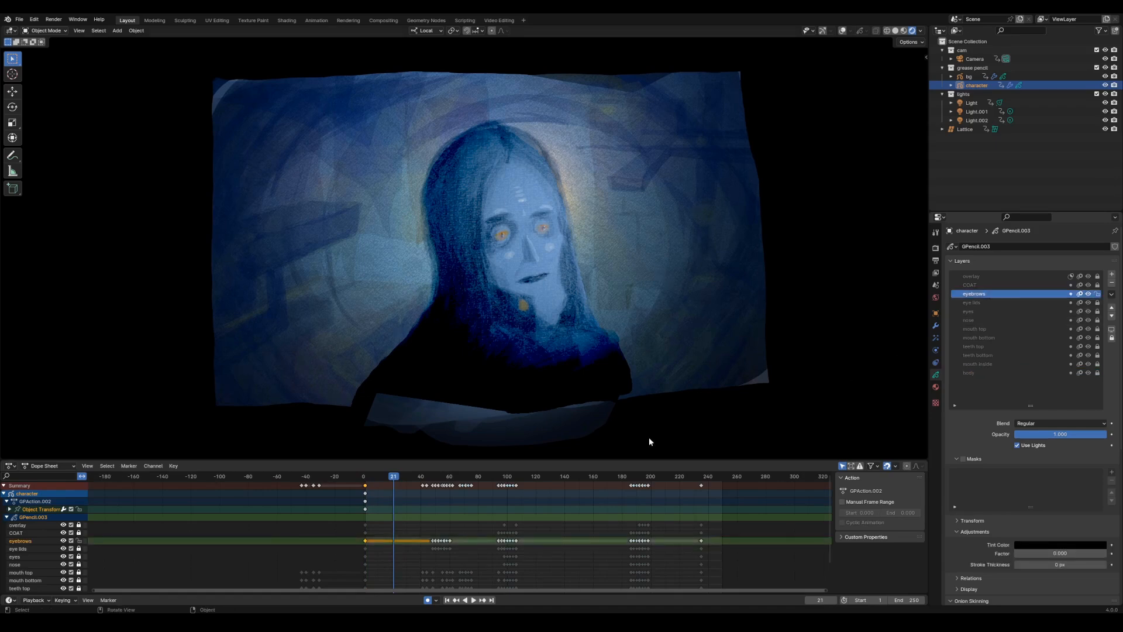
pyautogui.scroll(4, 636, 384)
pyautogui.press('`')
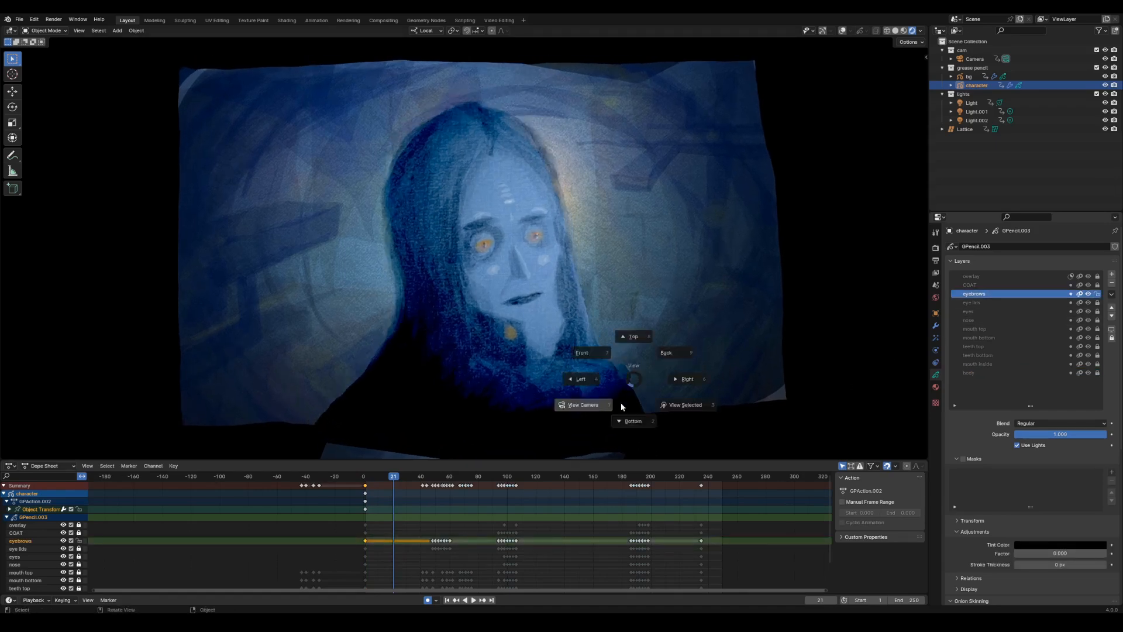
pyautogui.click(618, 396)
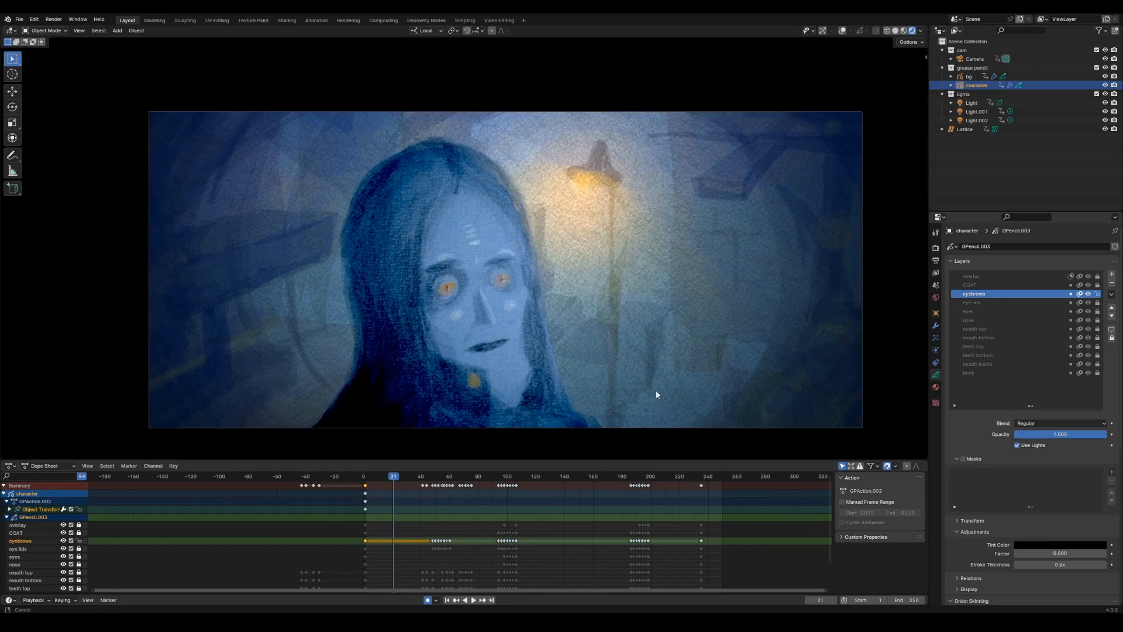
pyautogui.hotkey('ctrl', 's')
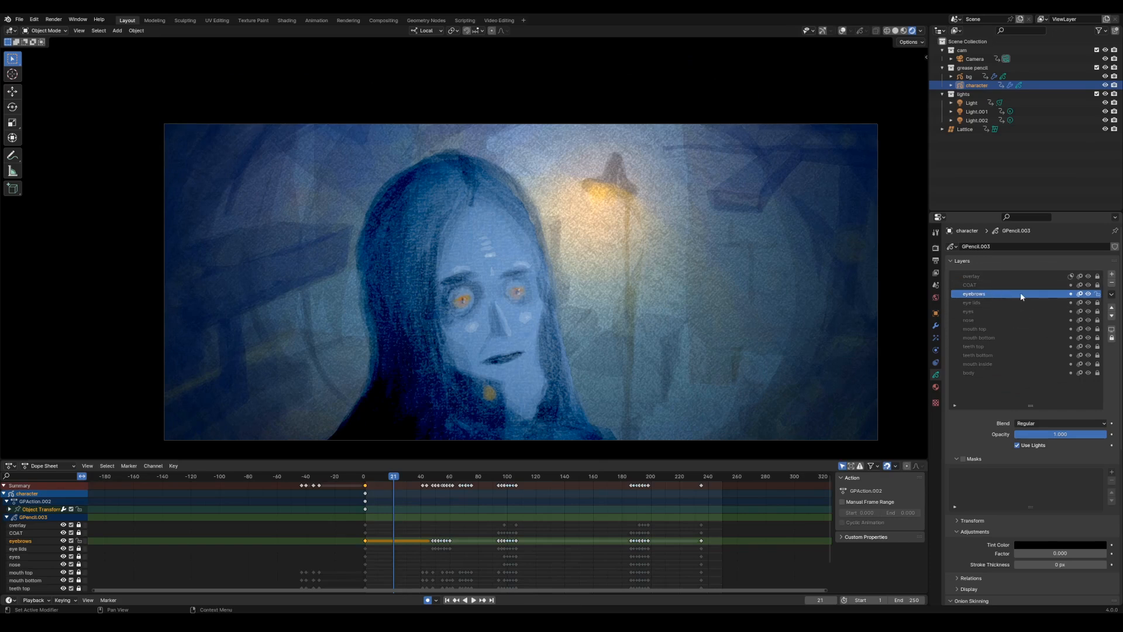
# - Unlock all layers, lock every layer except eyebrows again, and enter Sculpt Mode on the character
pyautogui.click(1111, 338)
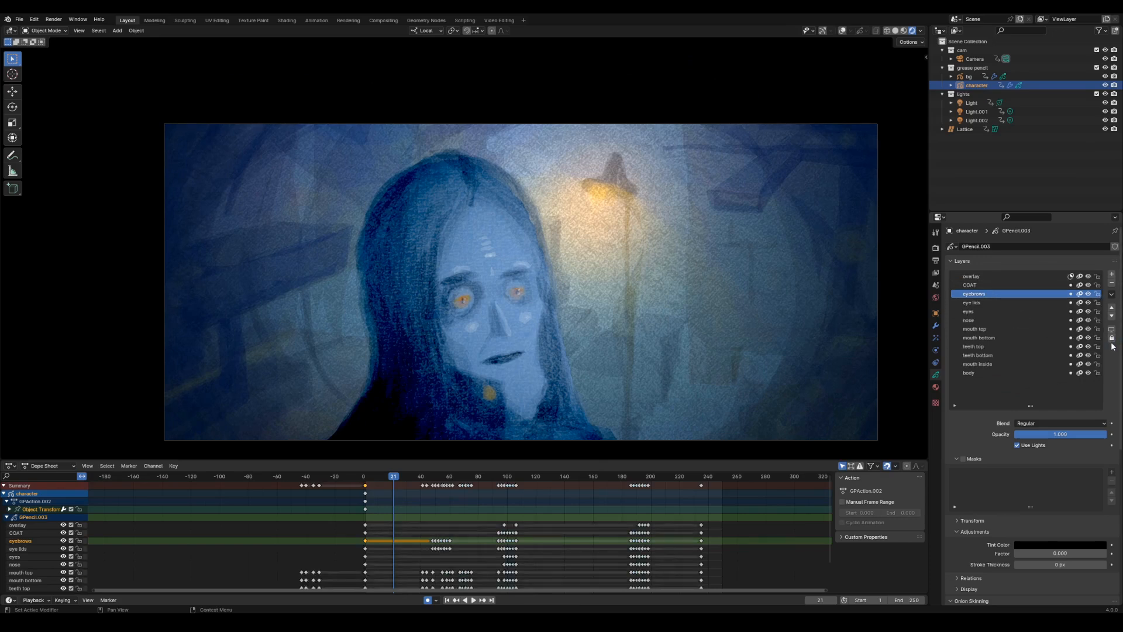
pyautogui.click(1111, 338)
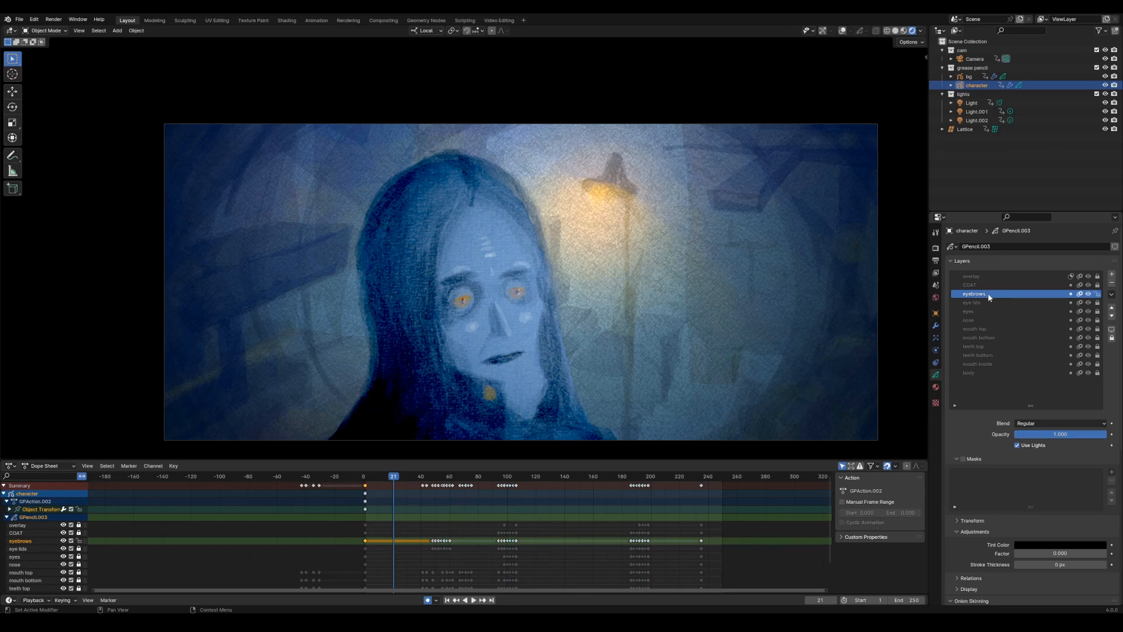
pyautogui.hotkey('ctrl', 'Tab')
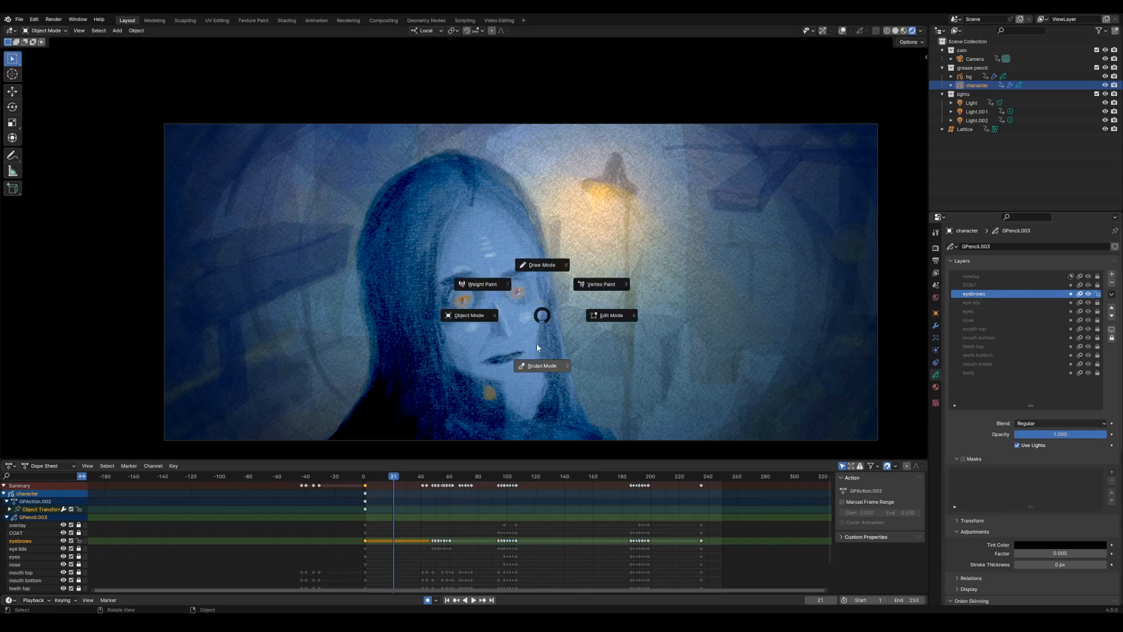
pyautogui.click(539, 367)
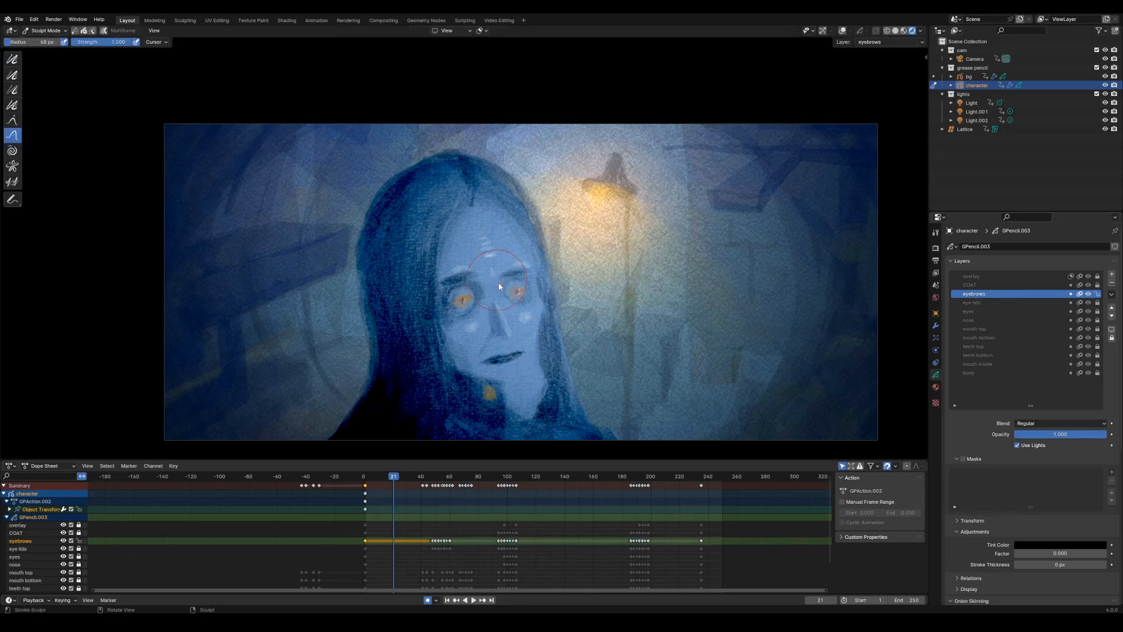
# - With the viewport overlays shown, enable grease pencil Edit Lines, compare them off and on, and hide the overlays again
pyautogui.click(842, 30)
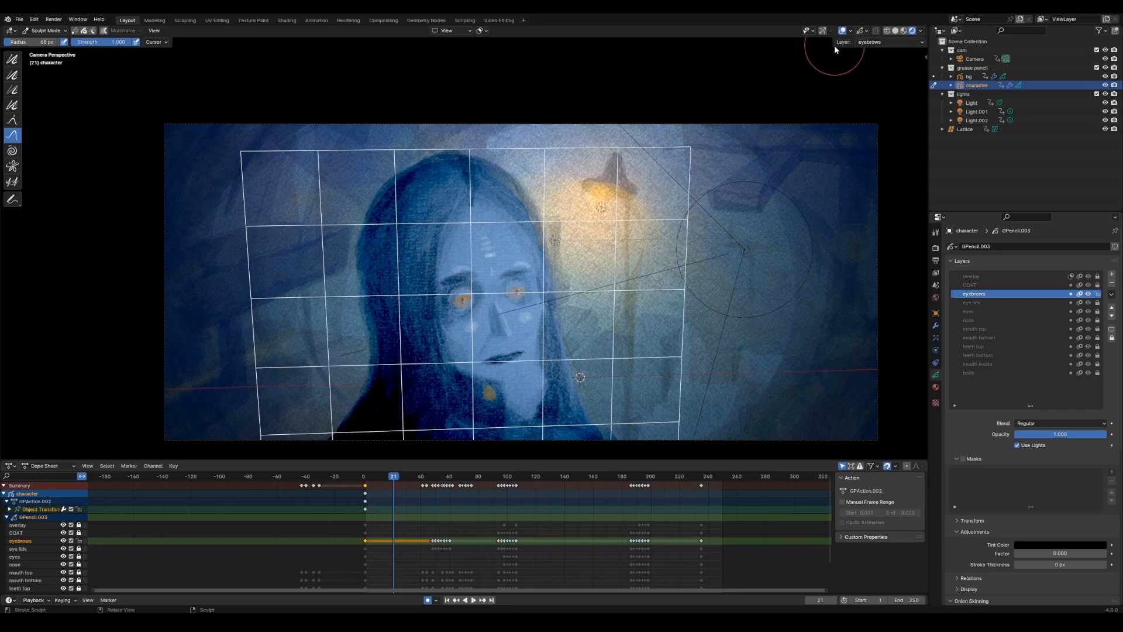
pyautogui.click(865, 32)
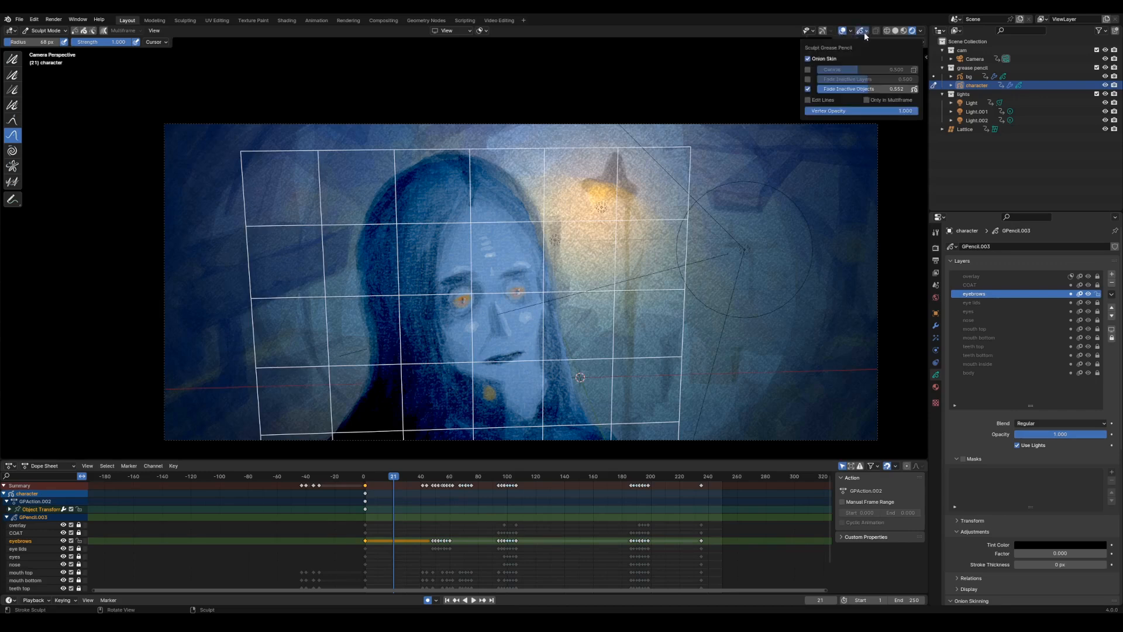
pyautogui.click(809, 100)
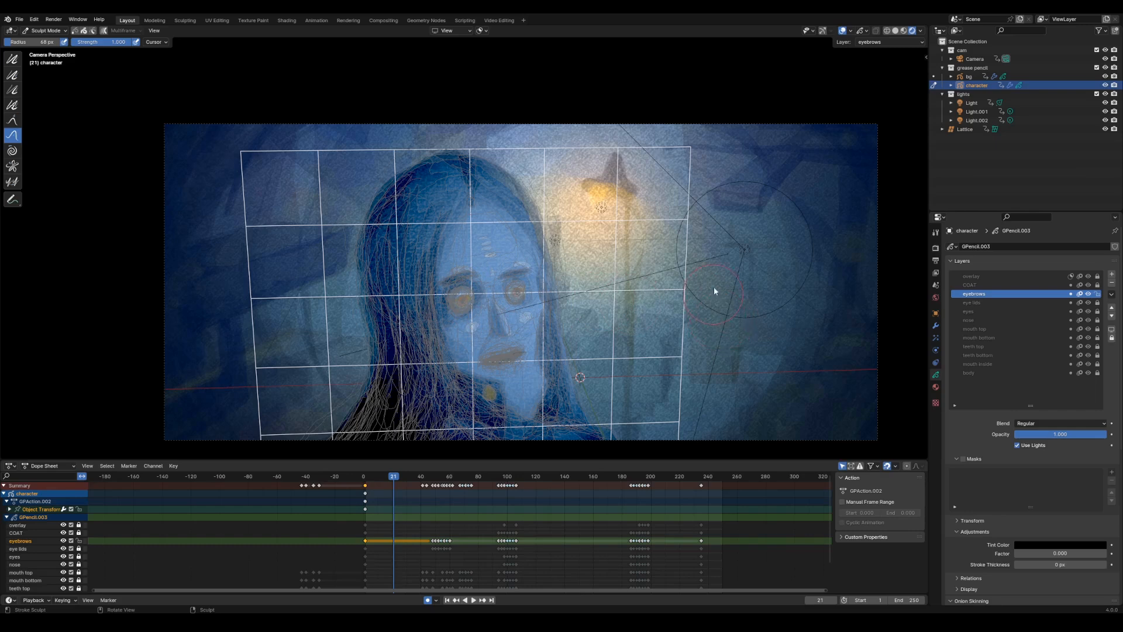
pyautogui.click(858, 33)
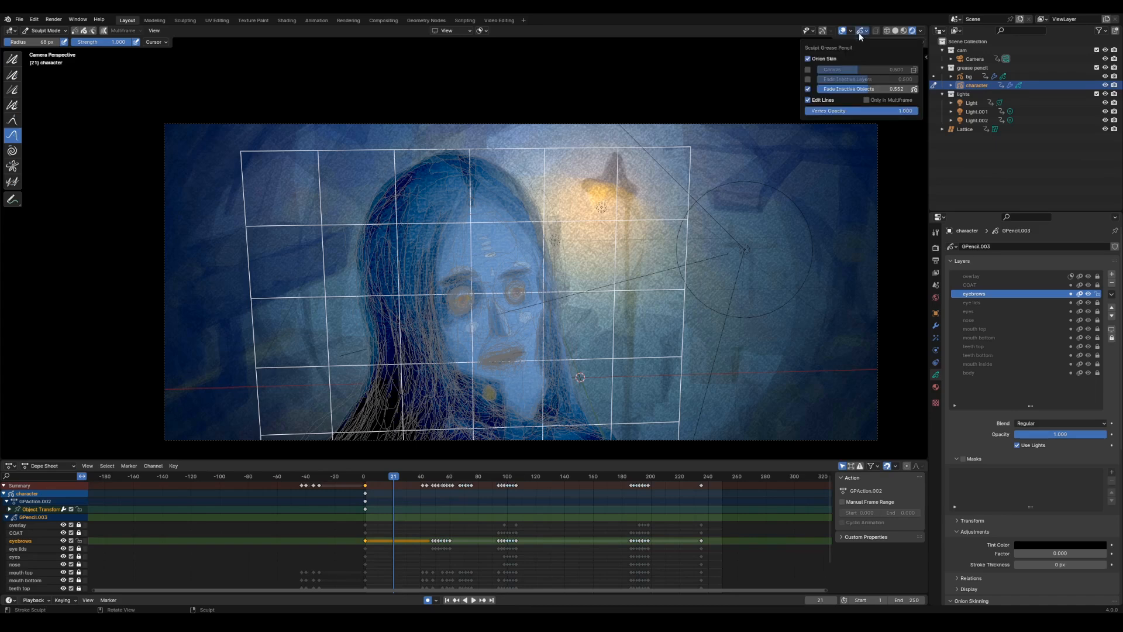
pyautogui.click(807, 100)
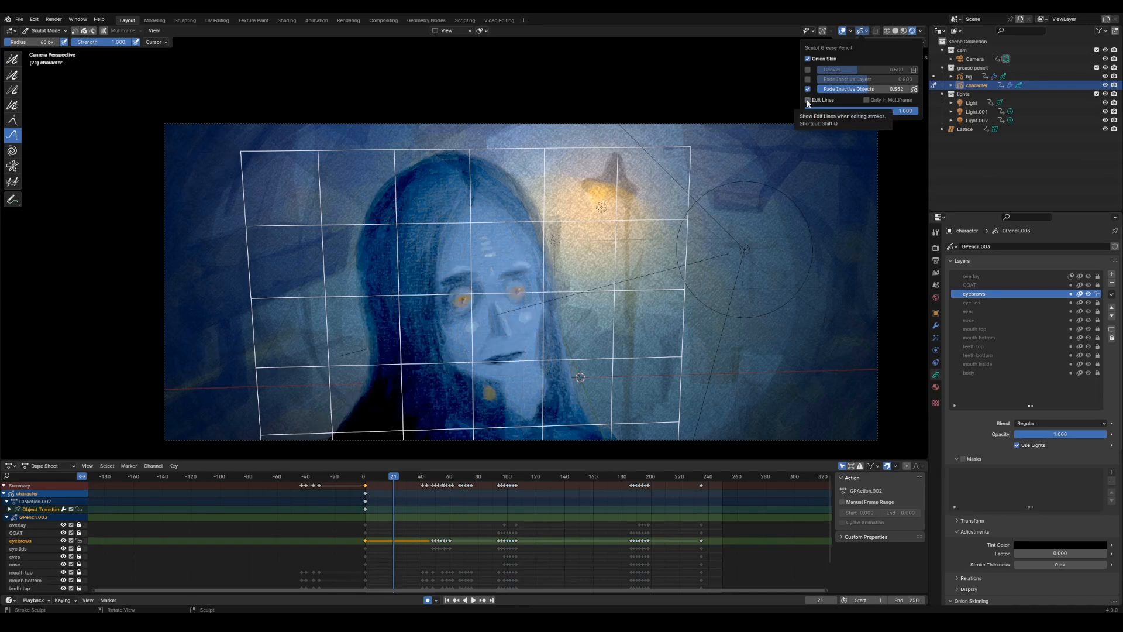
pyautogui.click(808, 100)
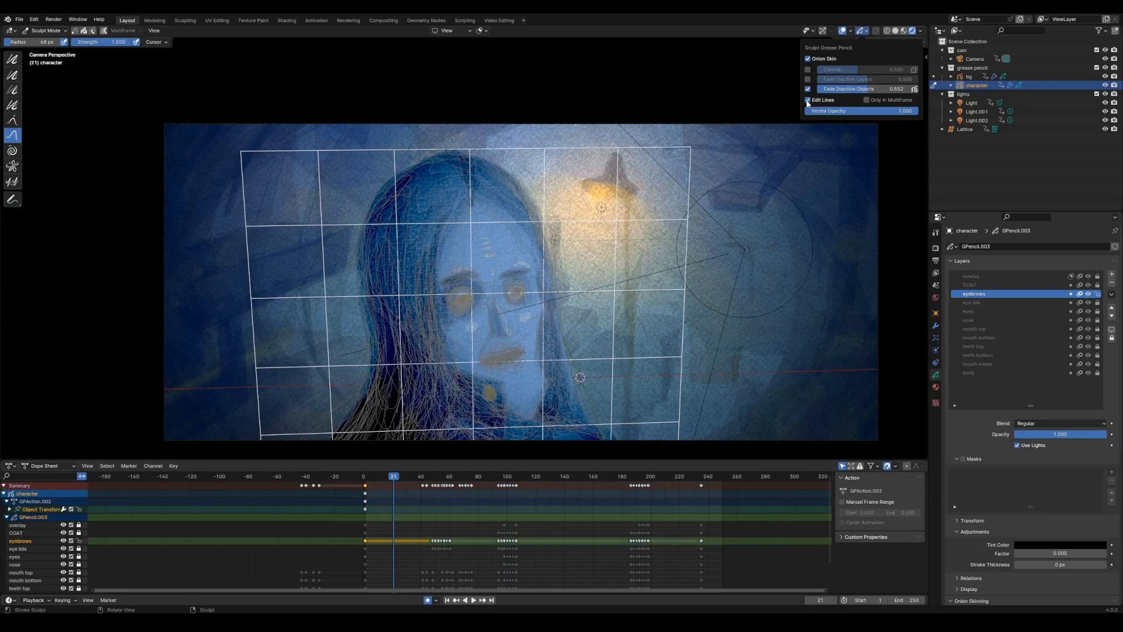
pyautogui.click(842, 31)
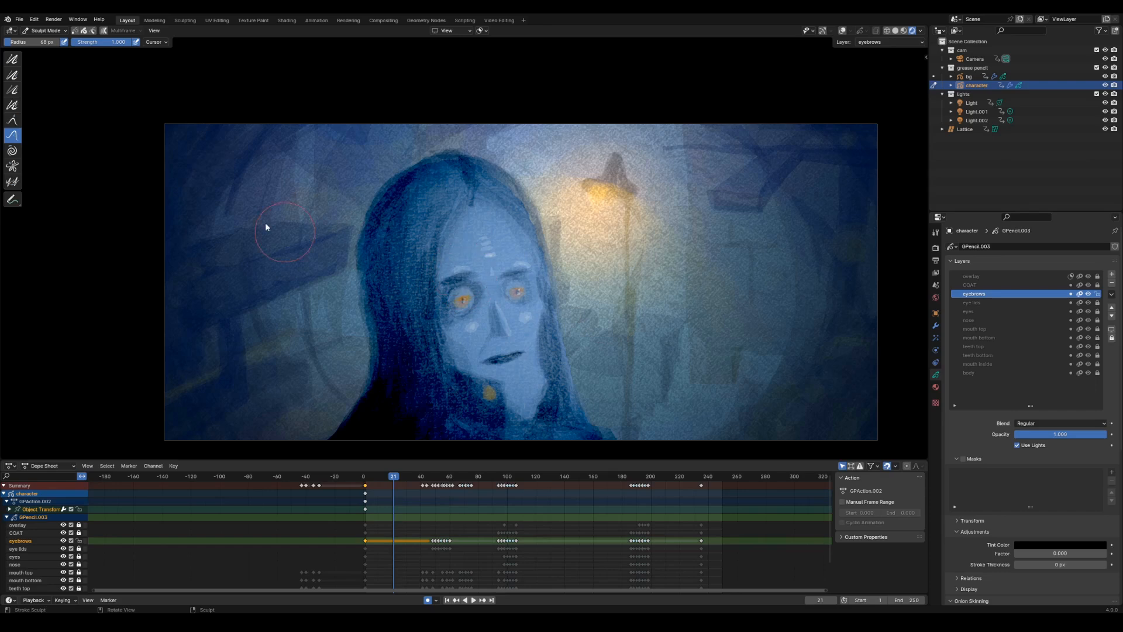
# - Compare the Grab and Push sculpt brushes, and resize Grab to nudge the eyebrow above the larger eye
pyautogui.hotkey('ctrl', 'Tab')
pyautogui.click(571, 353)
pyautogui.click(14, 123)
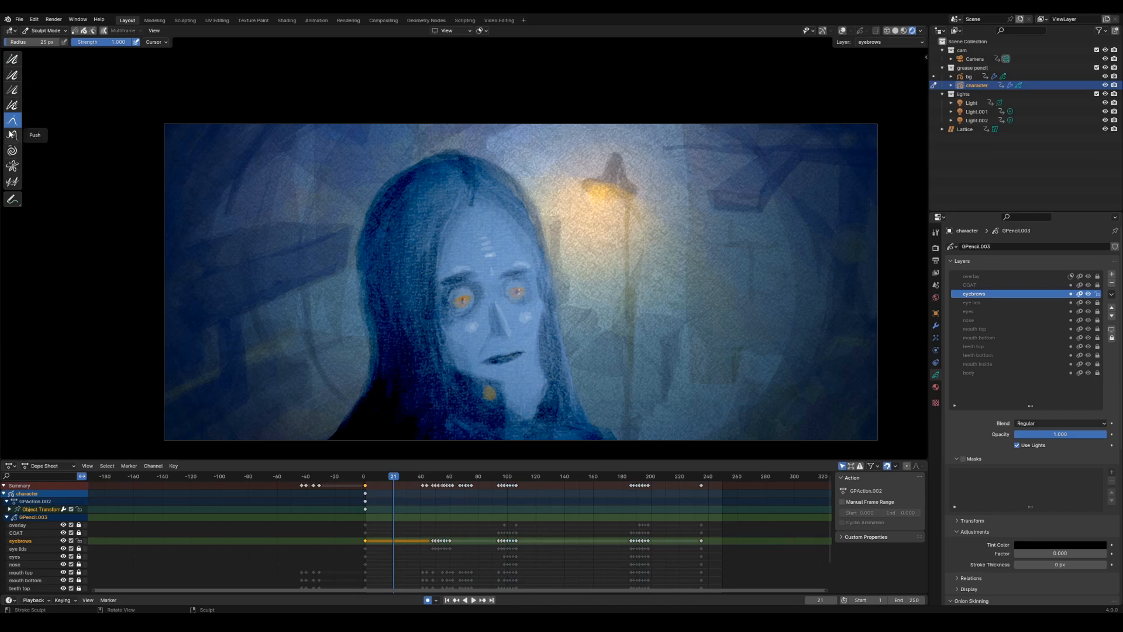
pyautogui.click(14, 133)
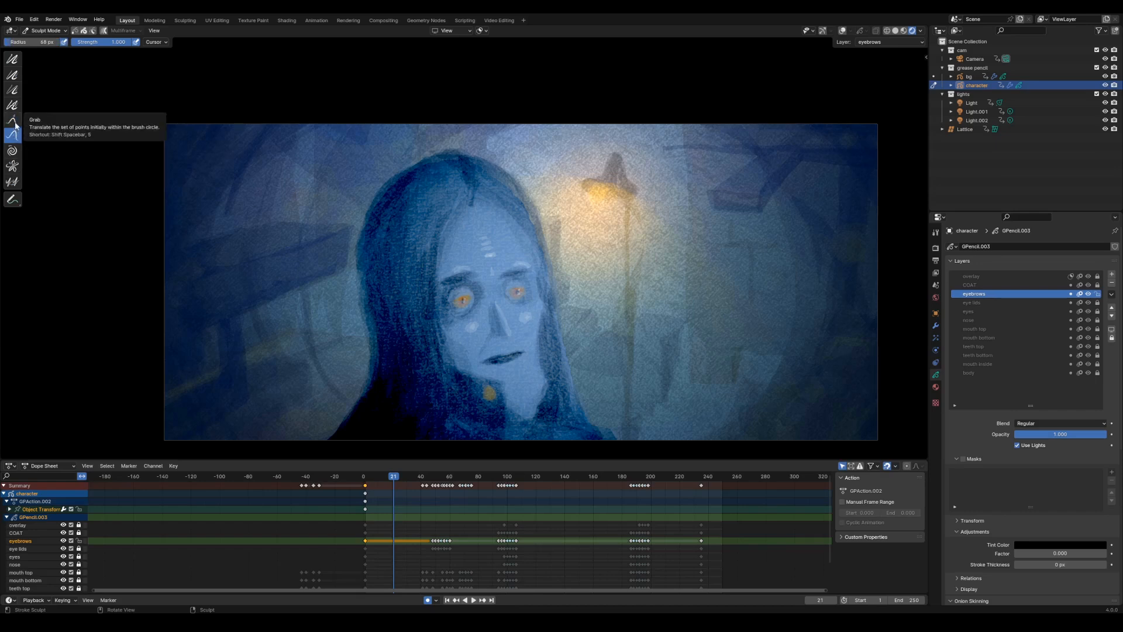
pyautogui.click(14, 123)
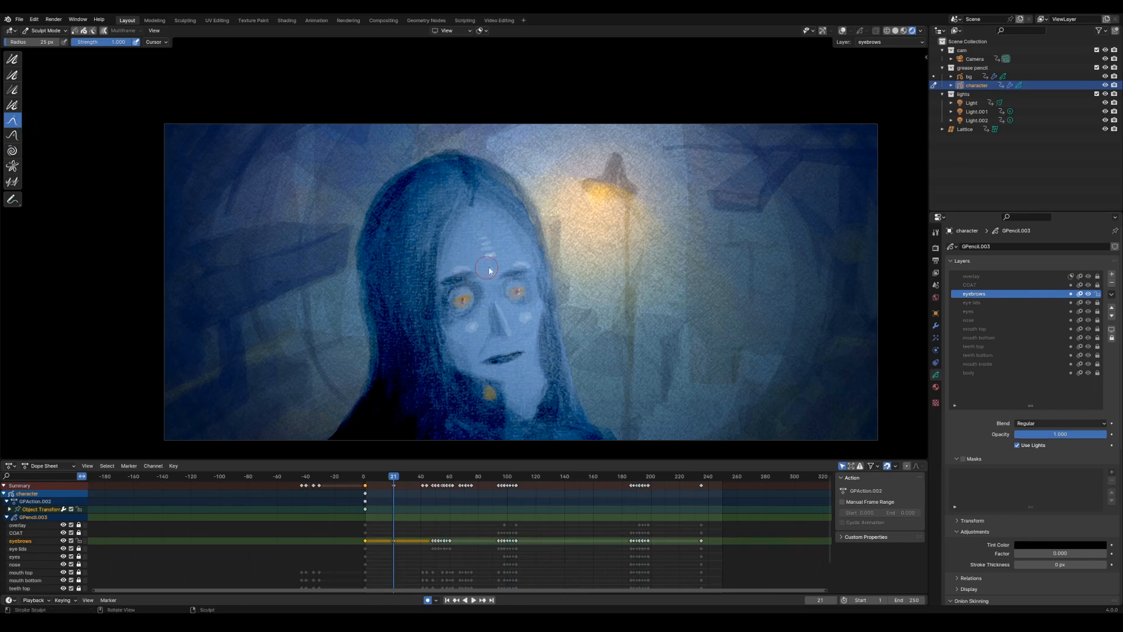
pyautogui.press('f')
pyautogui.click(521, 266)
pyautogui.moveTo(475, 273); pyautogui.dragTo(464, 274)
# - Set the Push brush radius to 84 px and push the inner ends of both eyebrows down into a frown at frame 21
pyautogui.click(13, 135)
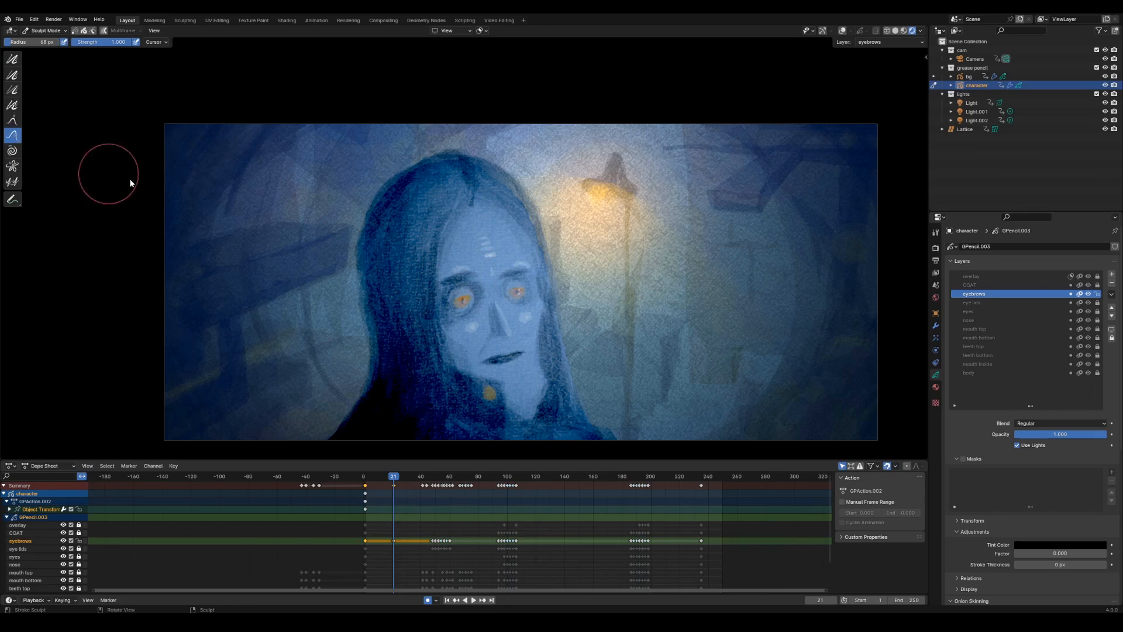
pyautogui.press('f')
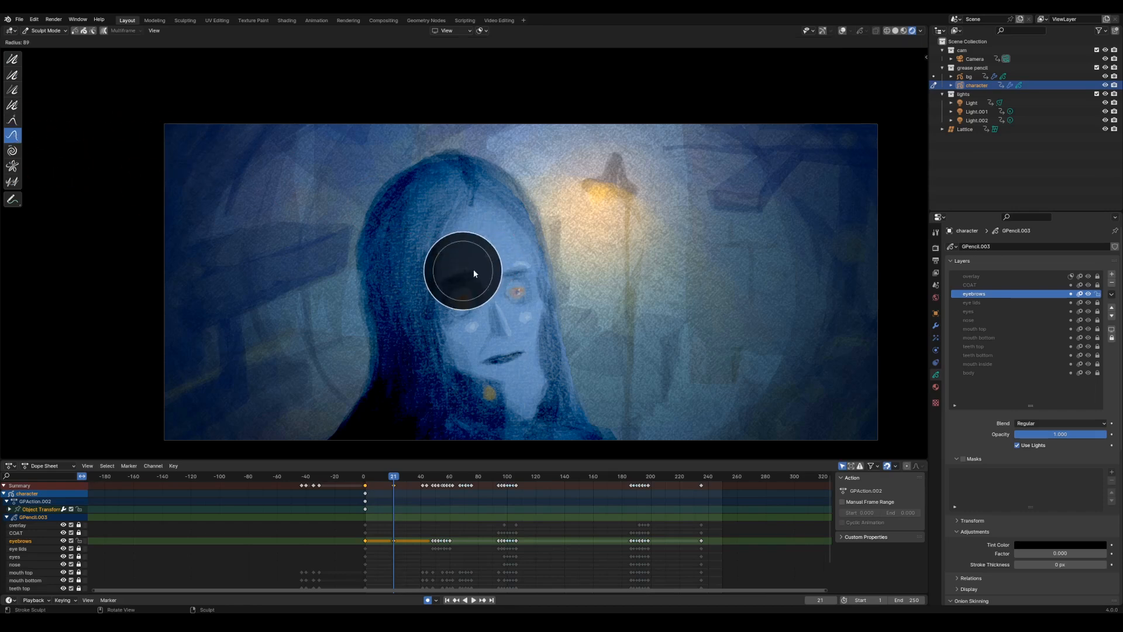
pyautogui.click(469, 270)
pyautogui.moveTo(469, 271); pyautogui.dragTo(467, 276)
pyautogui.moveTo(454, 281); pyautogui.dragTo(457, 281)
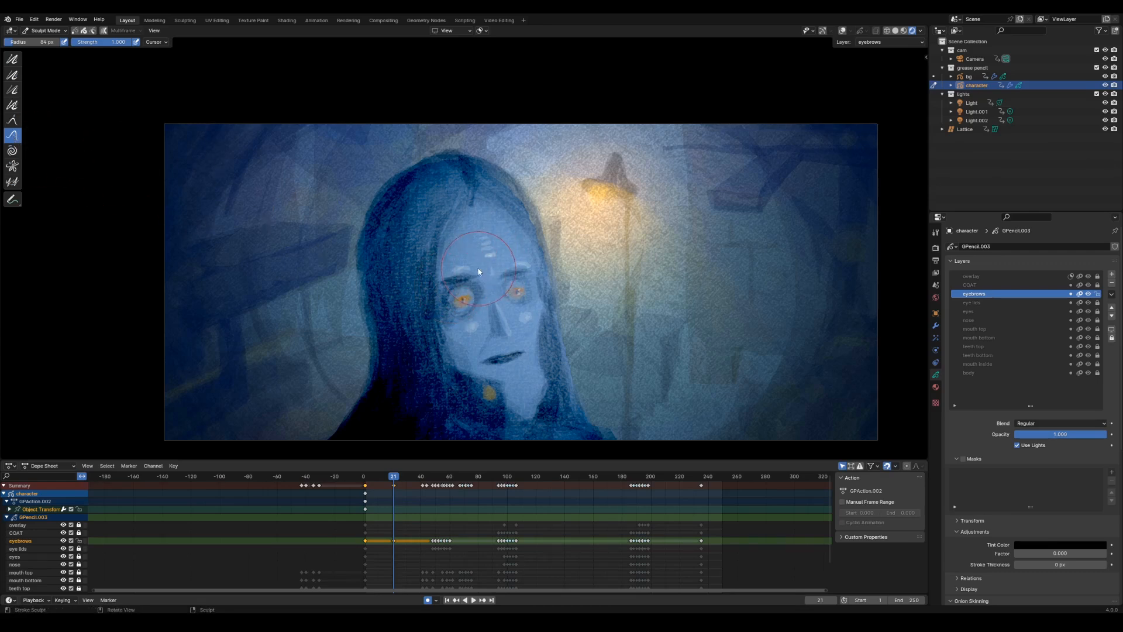
pyautogui.moveTo(477, 281); pyautogui.dragTo(477, 281)
pyautogui.moveTo(485, 278); pyautogui.dragTo(494, 277)
pyautogui.moveTo(503, 281); pyautogui.dragTo(526, 265)
pyautogui.moveTo(463, 282); pyautogui.dragTo(456, 286)
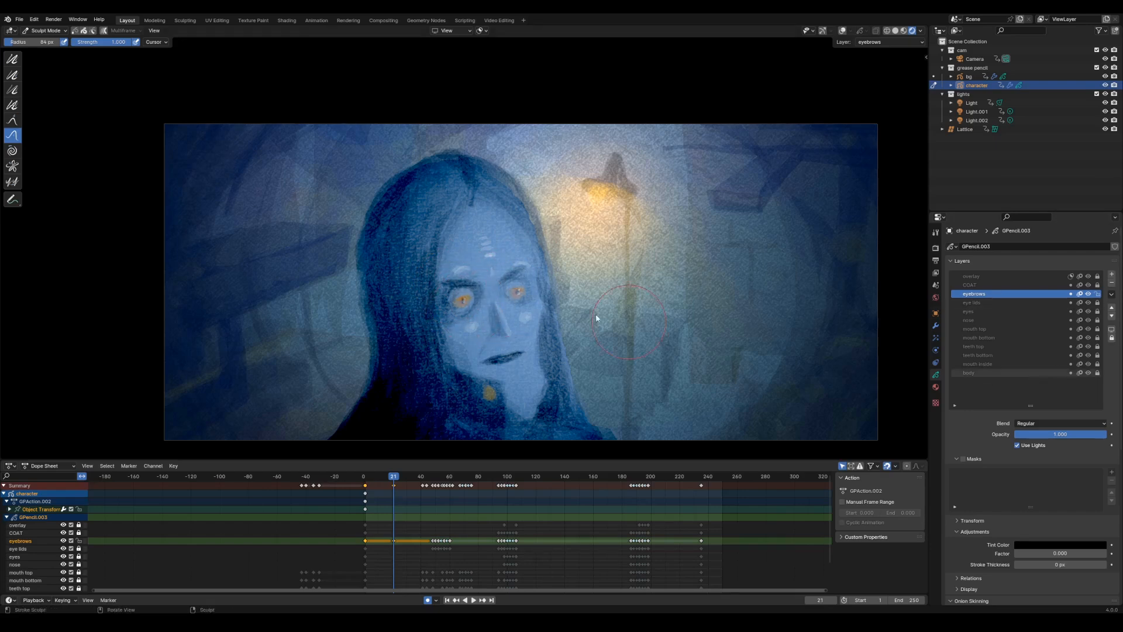
pyautogui.moveTo(473, 290); pyautogui.dragTo(482, 290)
pyautogui.moveTo(515, 272); pyautogui.dragTo(507, 275)
pyautogui.moveTo(511, 271); pyautogui.dragTo(470, 280)
pyautogui.moveTo(471, 284)
pyautogui.mouseDown()
pyautogui.moveTo(518, 267)
pyautogui.moveTo(509, 275)
pyautogui.mouseUp()
pyautogui.moveTo(516, 270); pyautogui.dragTo(509, 277)
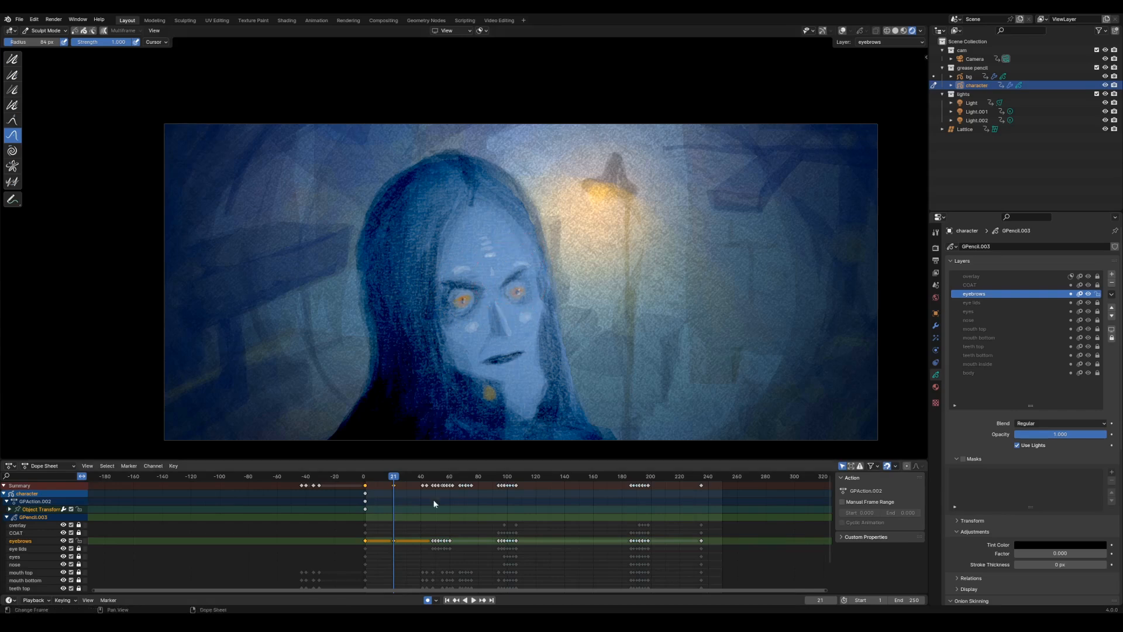
# - Duplicate the eyebrows keyframe at frame 1 to about frame 16 and move the playhead to frame 18
pyautogui.moveTo(394, 477); pyautogui.dragTo(387, 486)
pyautogui.click(366, 540)
pyautogui.hotkey('shift', 'd')
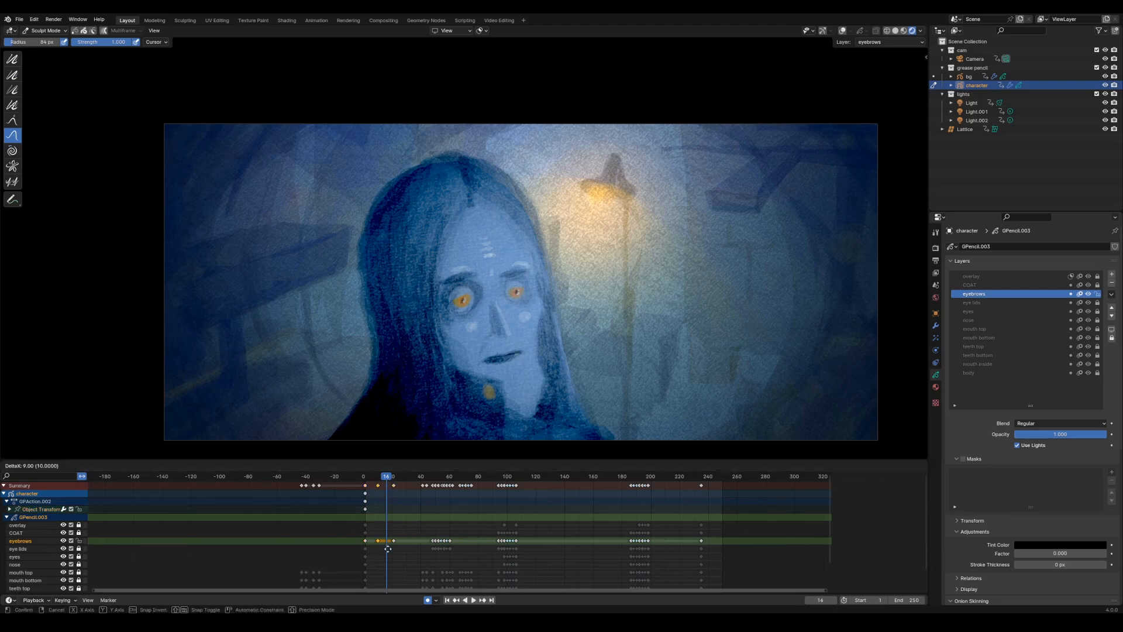
pyautogui.click(391, 547)
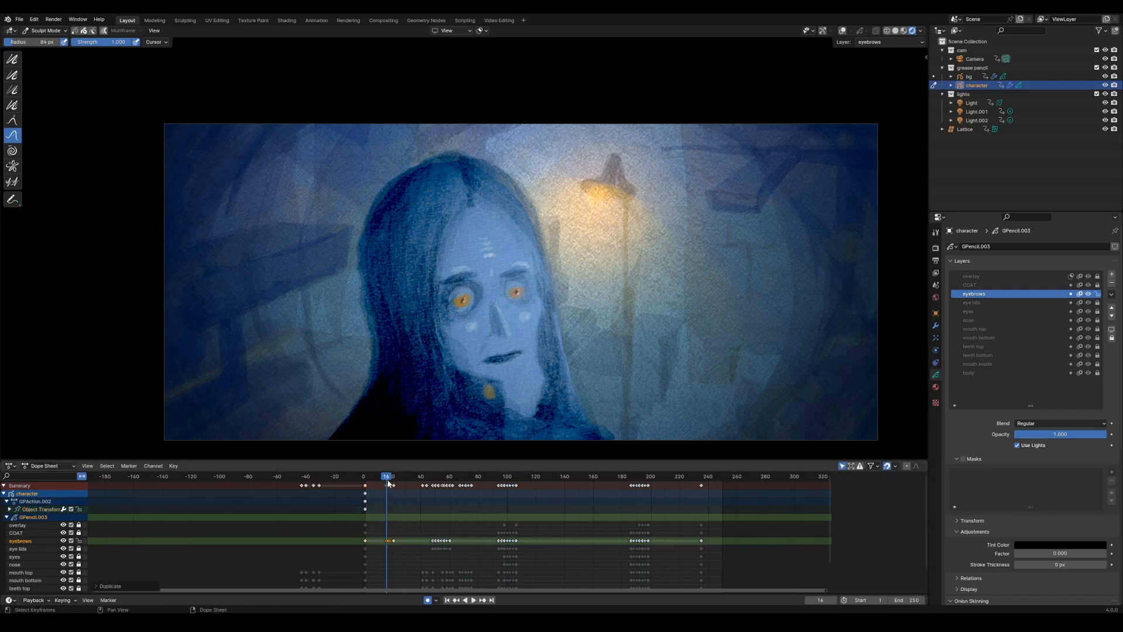
pyautogui.moveTo(388, 482); pyautogui.dragTo(391, 481)
# - Move the duplicated eyebrows keyframe back to about frame 12
pyautogui.hotkey('ctrl', 'Tab')
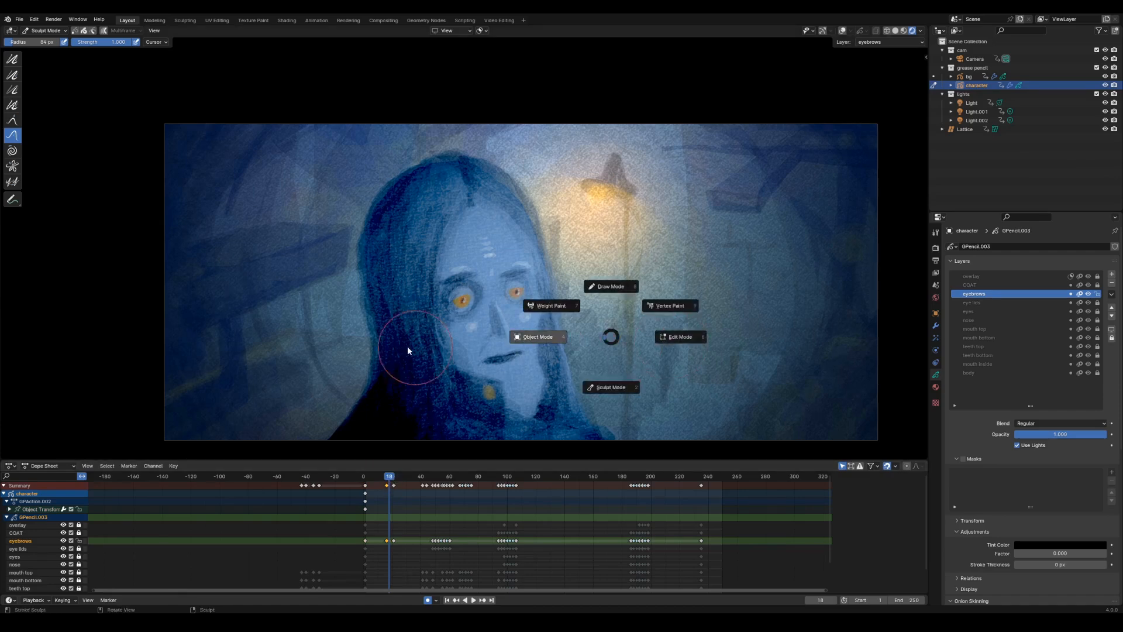
pyautogui.press('Escape')
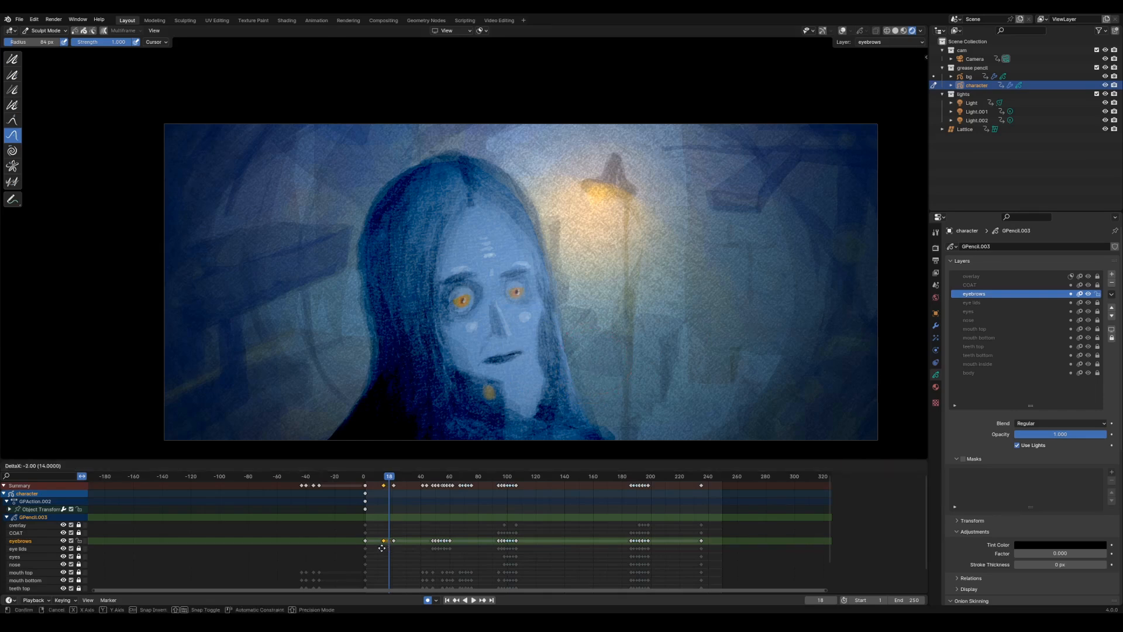
pyautogui.moveTo(387, 541); pyautogui.dragTo(381, 541)
# - Enter Edit Mode on the character, activate the Interpolate tool and check its layer option
pyautogui.hotkey('ctrl', 'Tab')
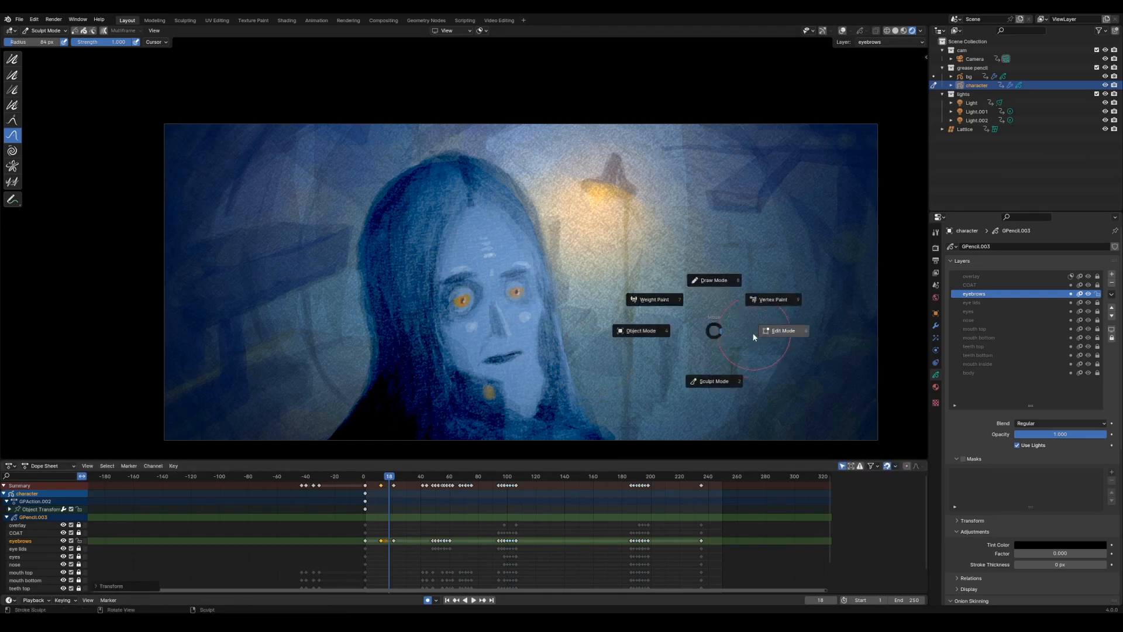
pyautogui.click(692, 361)
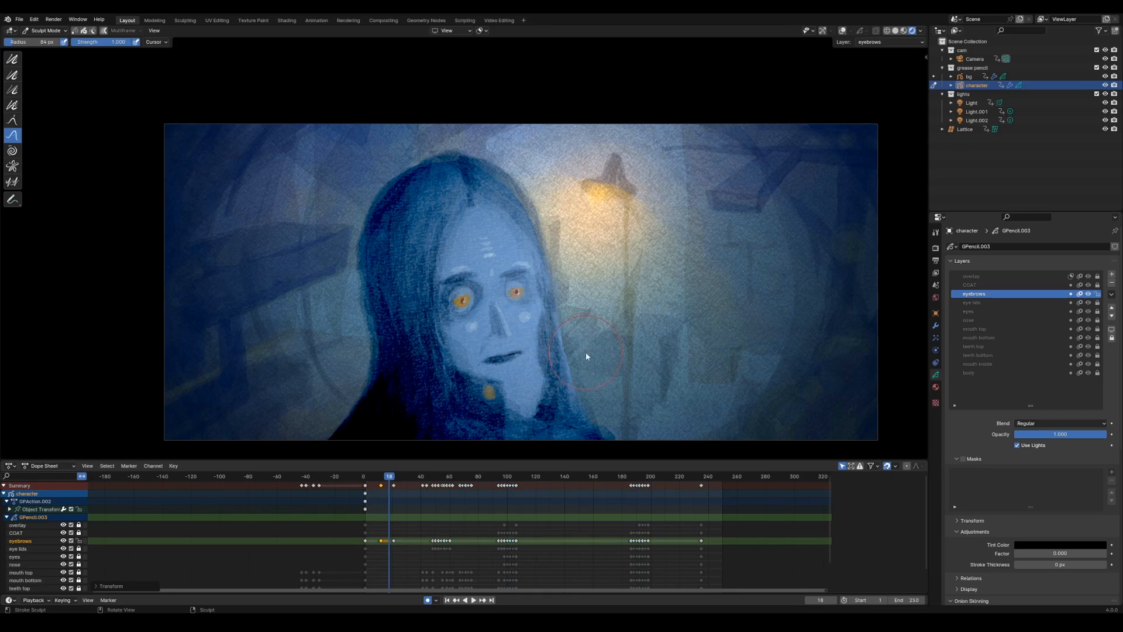
pyautogui.hotkey('ctrl', 'Tab')
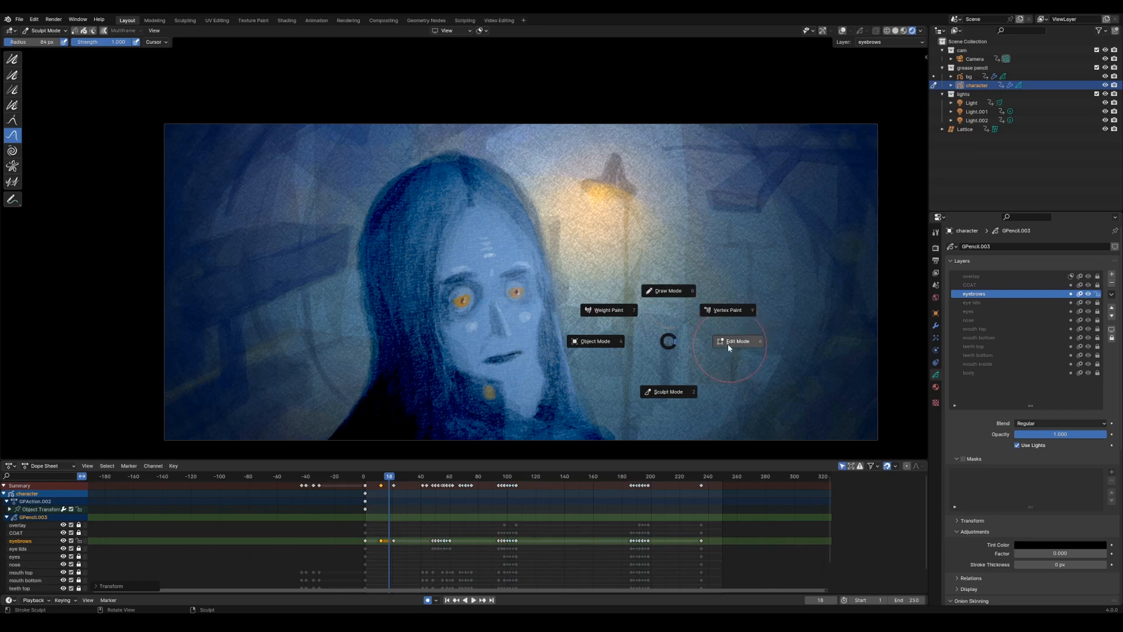
pyautogui.click(729, 345)
pyautogui.hotkey('ctrl', 'Tab')
pyautogui.click(768, 326)
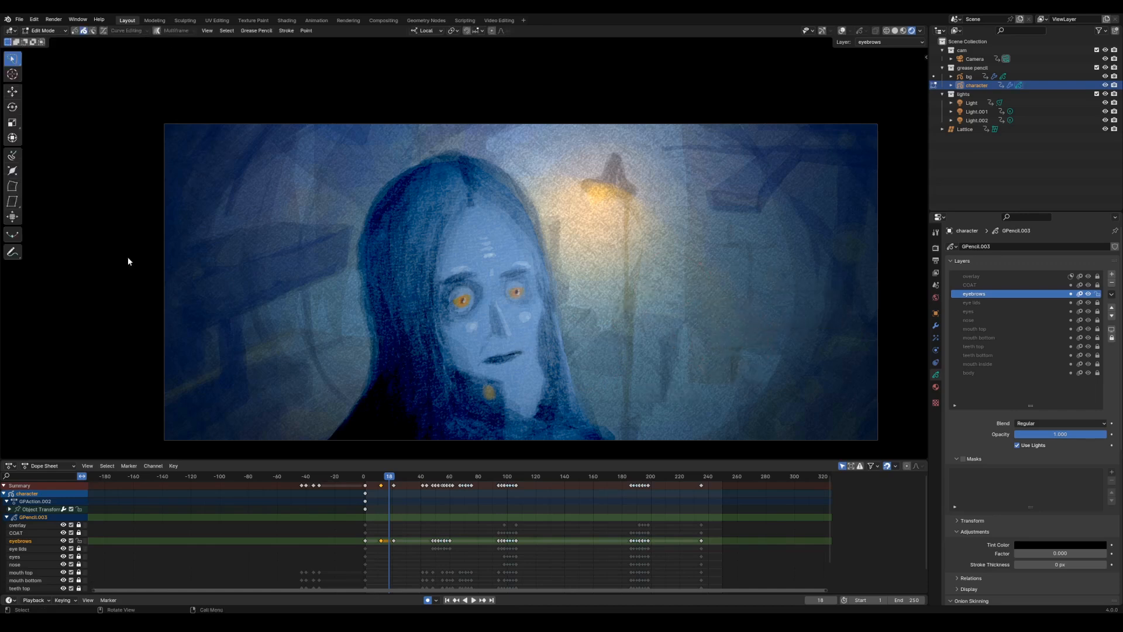
pyautogui.click(13, 236)
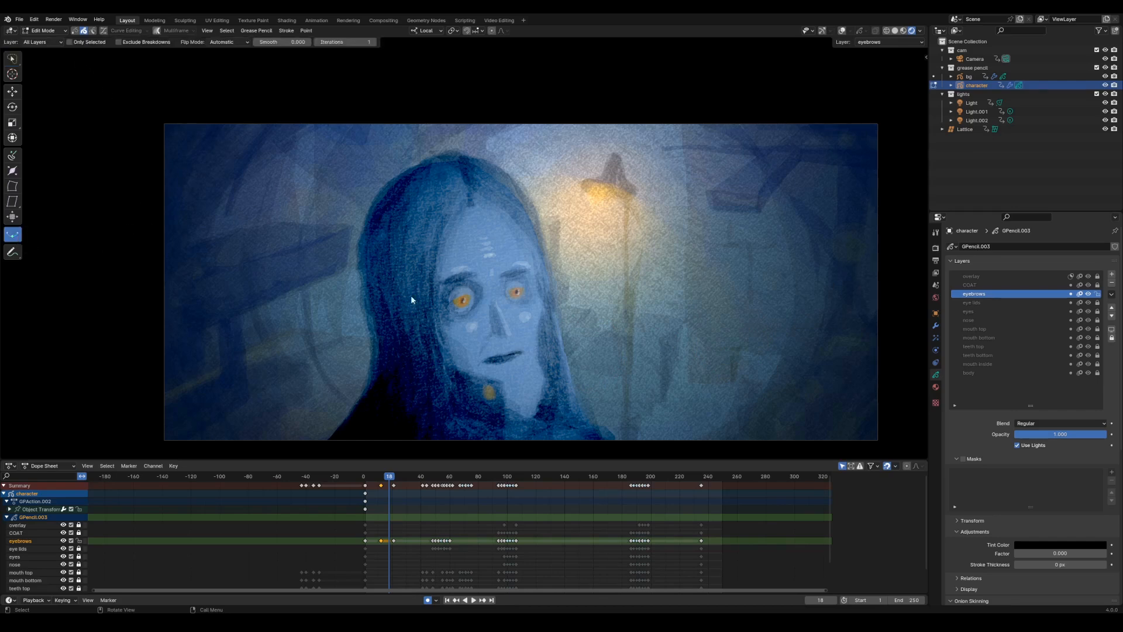
pyautogui.click(46, 43)
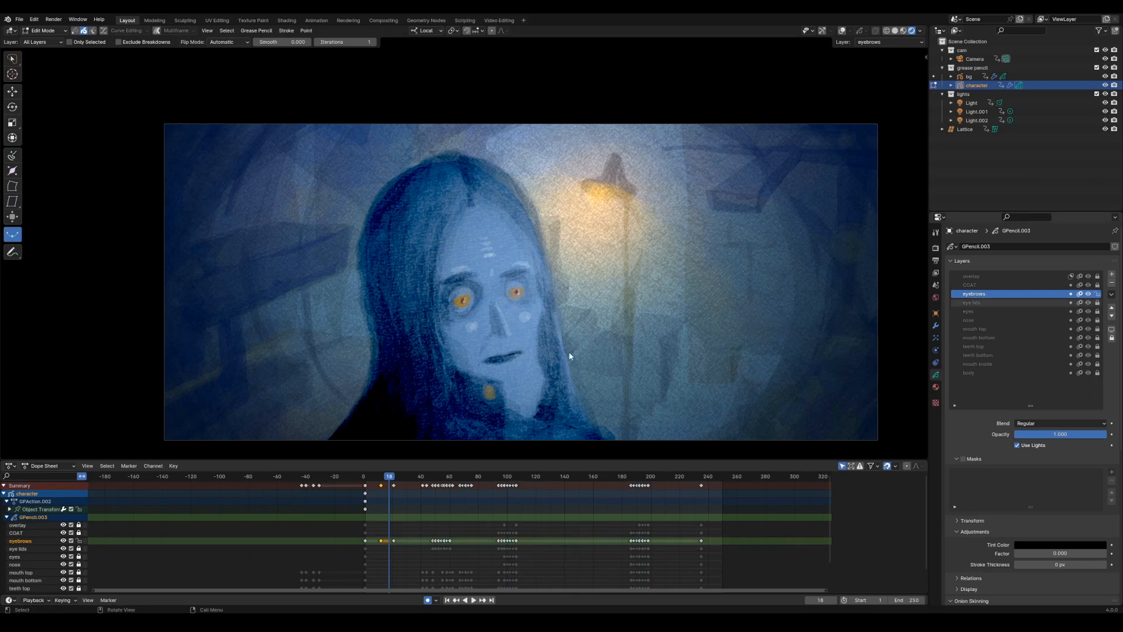
# - Interpolate the eyebrows between the neighbouring keyframes at frame 18, adjusting the interpolation factor
pyautogui.hotkey('ctrl', 'e')
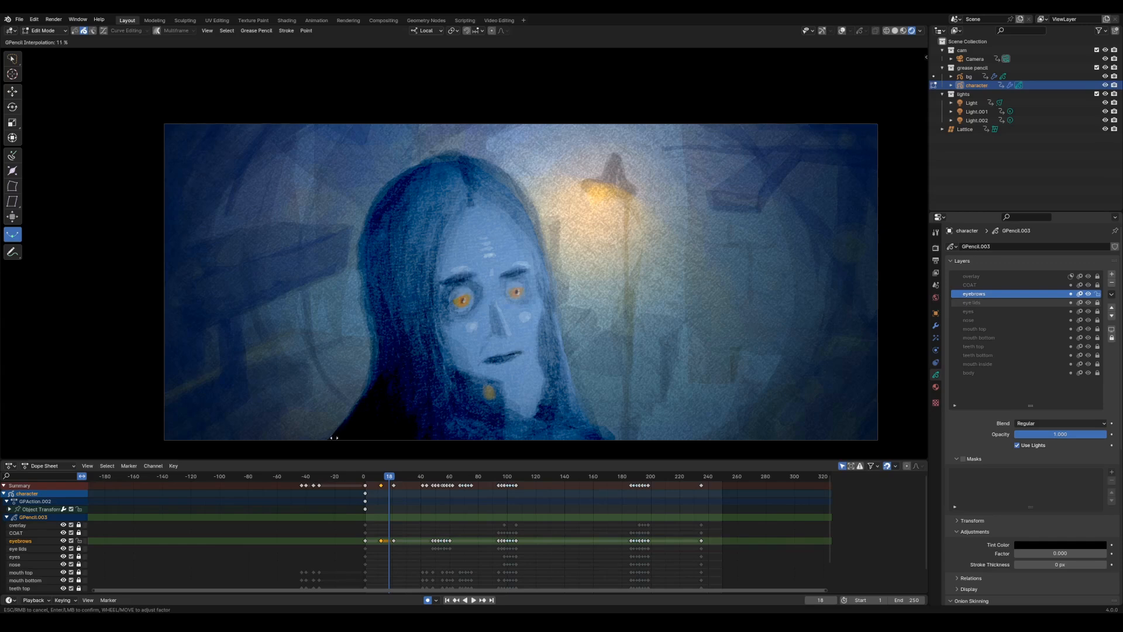
pyautogui.scroll(-16, 448, 403)
pyautogui.moveTo(442, 411)
pyautogui.mouseDown()
pyautogui.moveTo(391, 417)
pyautogui.moveTo(439, 410)
pyautogui.mouseUp()
pyautogui.click(437, 410)
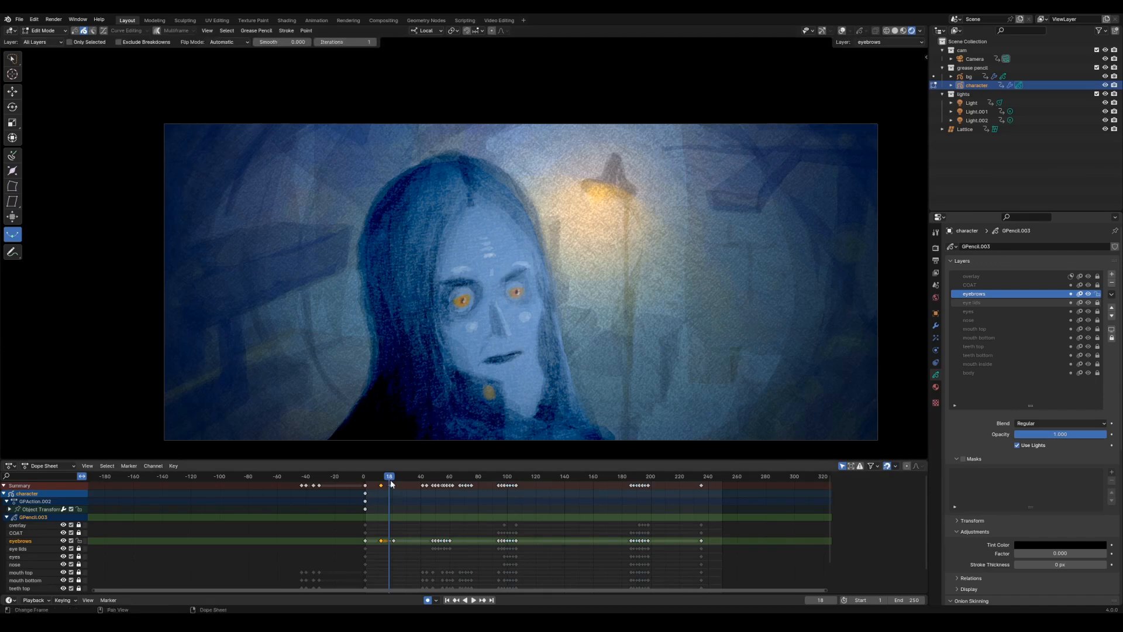
# - Delete the added eyebrows keyframes between about frames 12 and 20, and save the file
pyautogui.moveTo(391, 479)
pyautogui.mouseDown()
pyautogui.moveTo(378, 479)
pyautogui.moveTo(393, 485)
pyautogui.mouseUp()
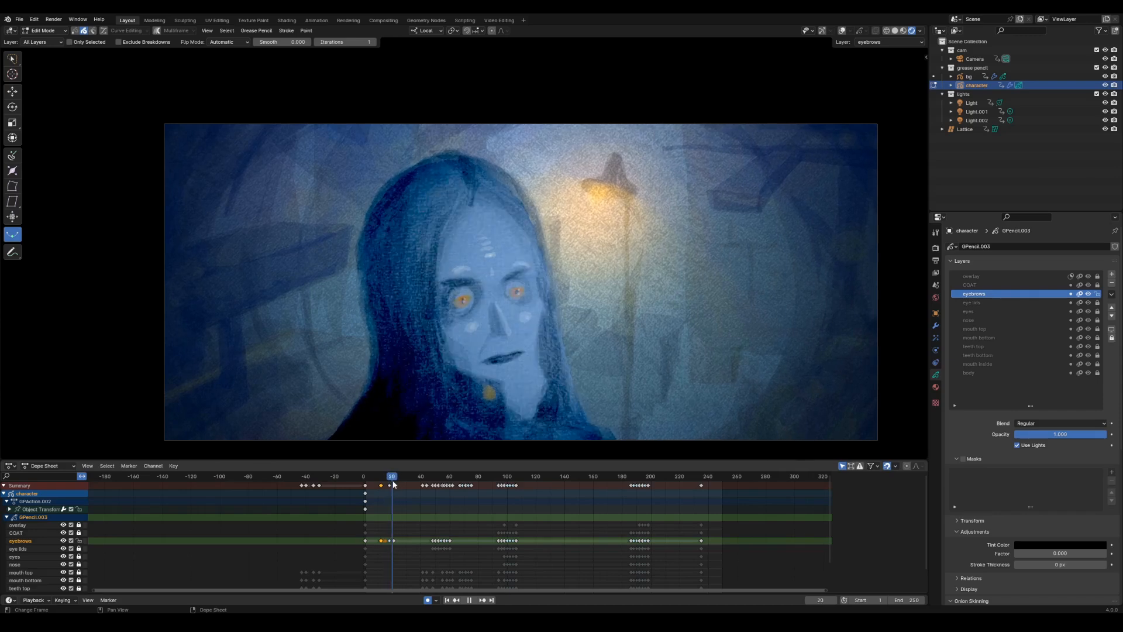
pyautogui.moveTo(376, 548); pyautogui.dragTo(396, 538)
pyautogui.press('x')
pyautogui.click(393, 539)
pyautogui.hotkey('ctrl', 's')
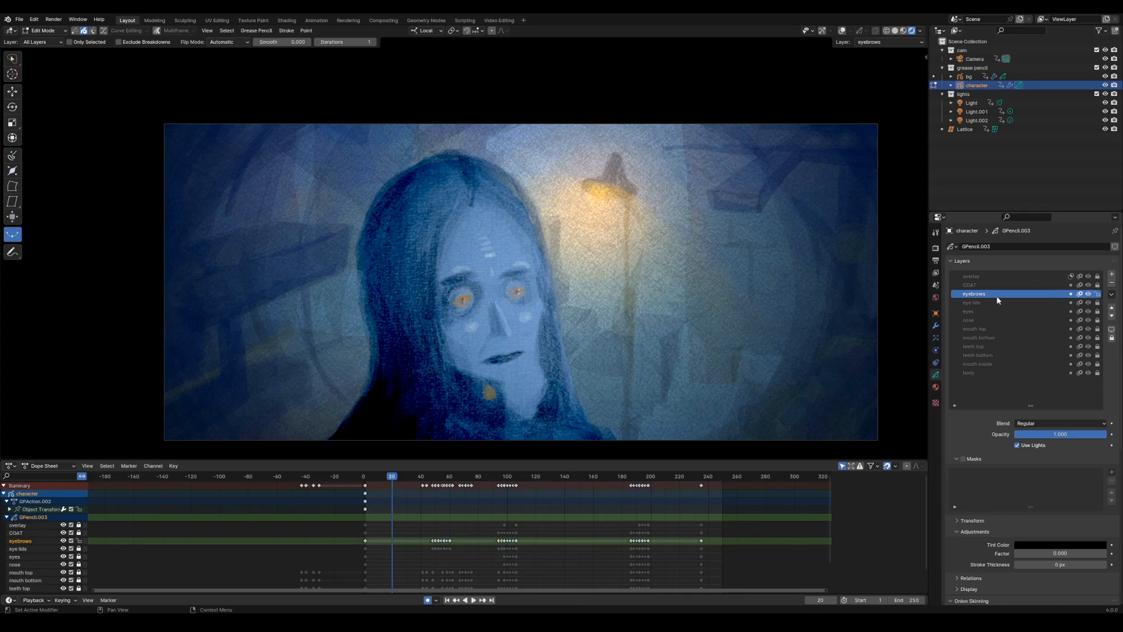
# - Lock the eyebrows layer, unlock and select the eyes layer, and switch the character to Sculpt Mode
pyautogui.click(1097, 295)
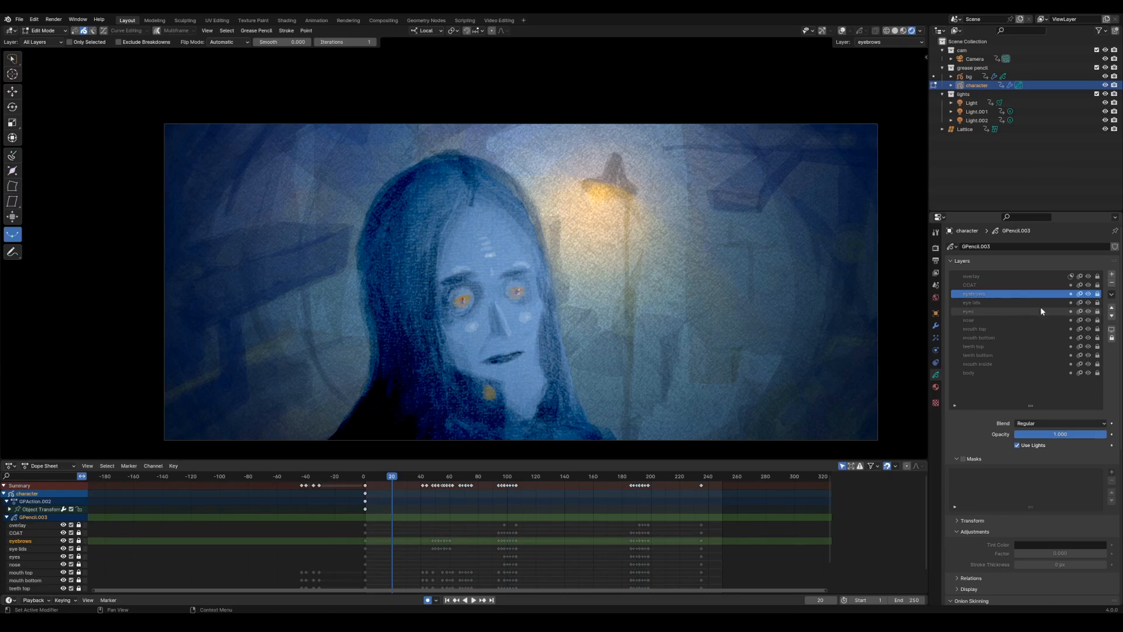
pyautogui.click(1097, 311)
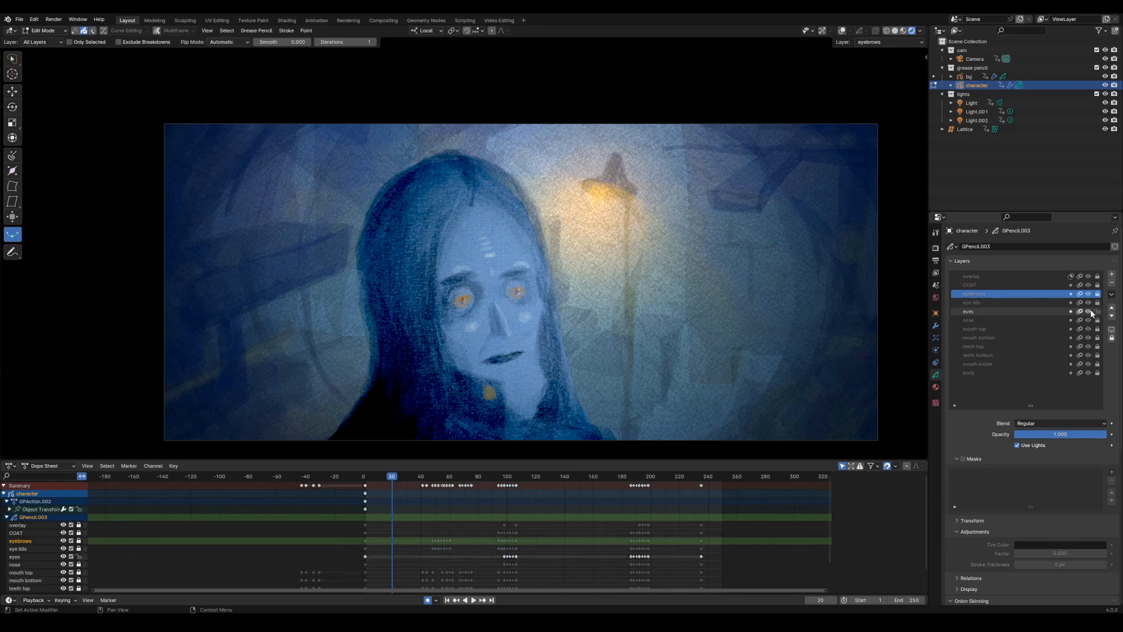
pyautogui.click(1005, 311)
pyautogui.hotkey('ctrl', 'Tab')
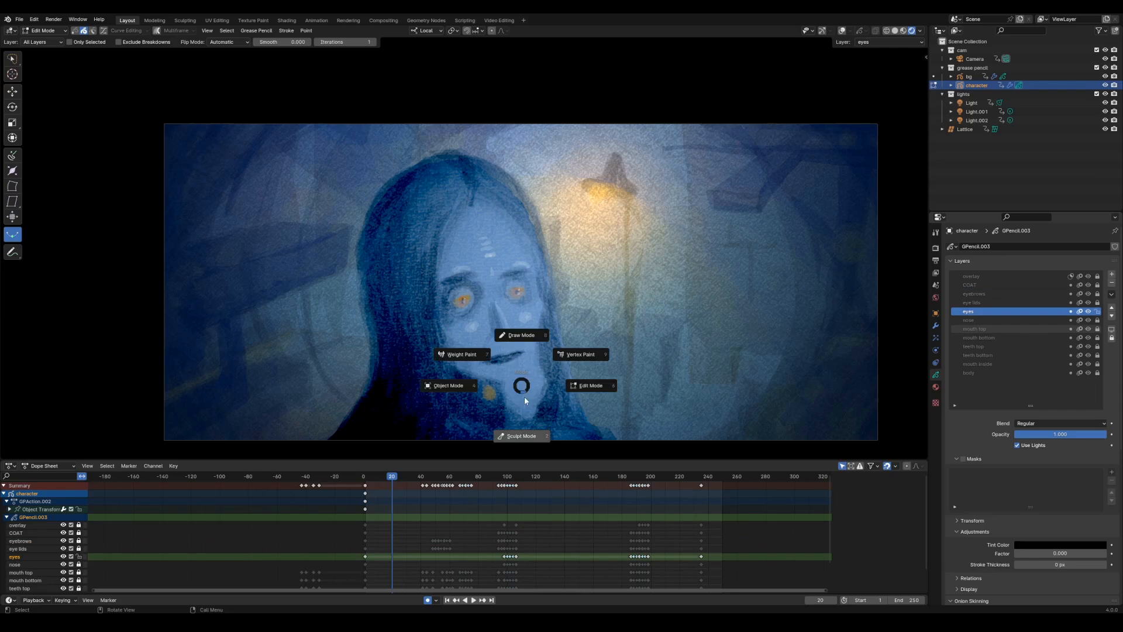
pyautogui.click(536, 437)
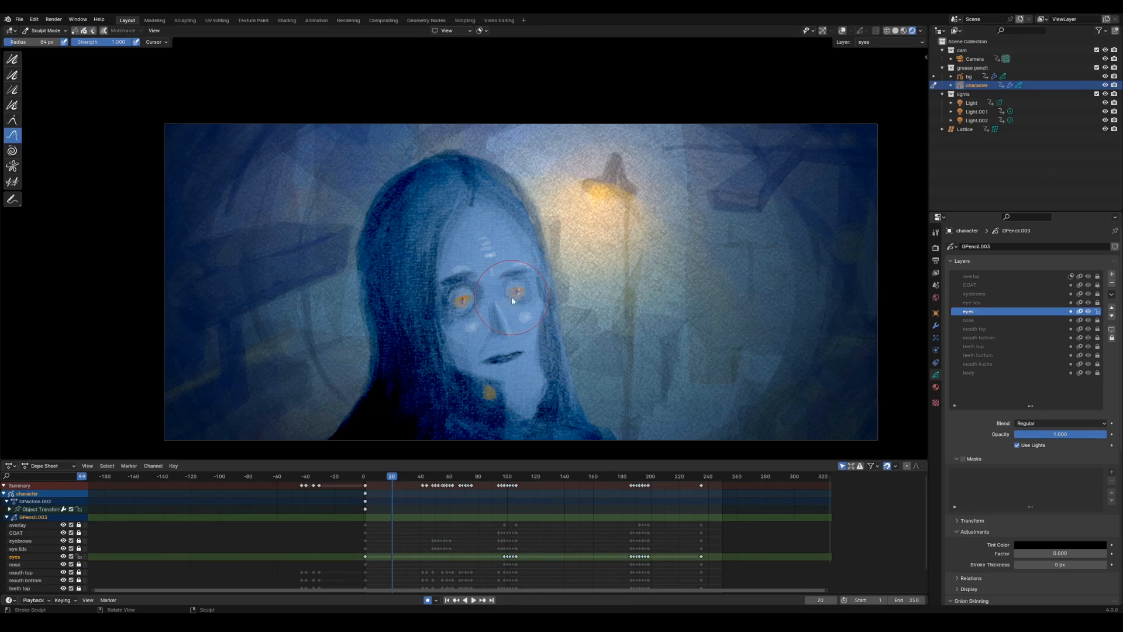
# - Try to sculpt the eyes at frame 20 with different brush sizes, and undo the last stroke
pyautogui.moveTo(513, 295)
pyautogui.mouseDown()
pyautogui.moveTo(526, 292)
pyautogui.moveTo(463, 303)
pyautogui.mouseUp()
pyautogui.press('f')
pyautogui.click(495, 317)
pyautogui.press('f')
pyautogui.click(515, 306)
pyautogui.press('f')
pyautogui.click(539, 290)
pyautogui.hotkey('ctrl', 'z')
# - Set the sculpt brush radius to 27 px, reshape both eyes at frame 20 and play back the change
pyautogui.press('f')
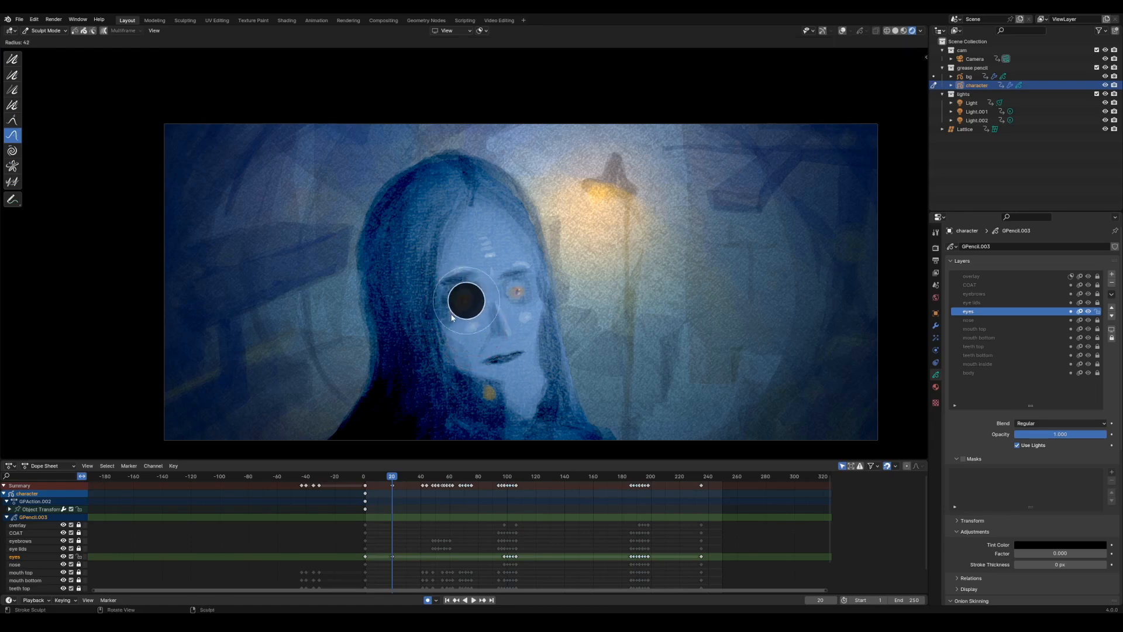
pyautogui.click(481, 301)
pyautogui.moveTo(468, 298); pyautogui.dragTo(526, 294)
pyautogui.click(516, 292)
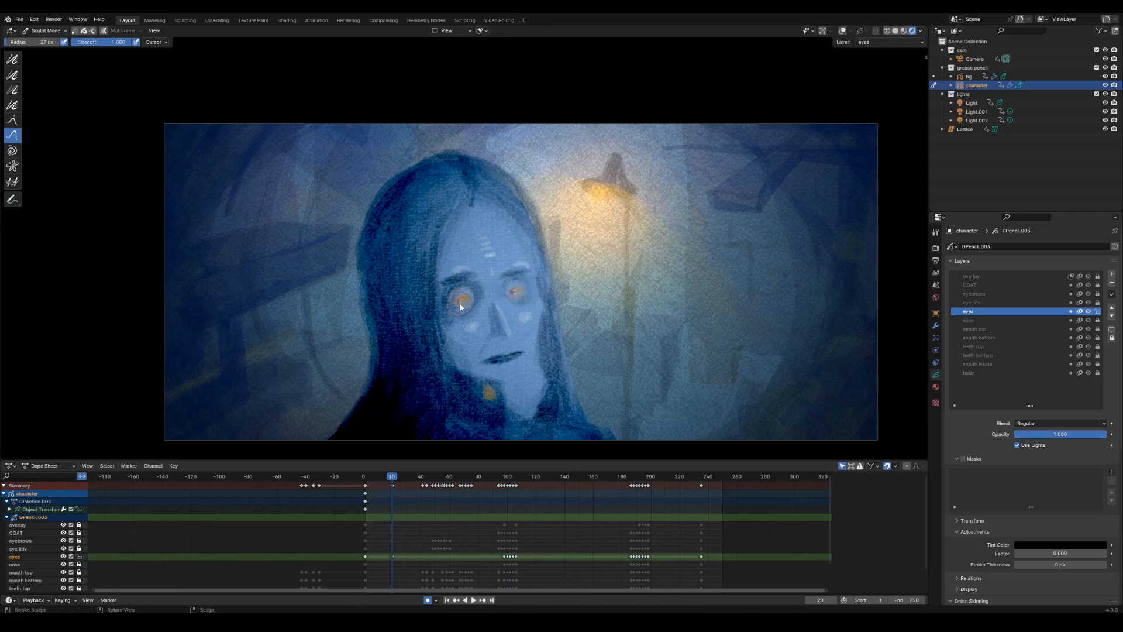
pyautogui.moveTo(461, 304); pyautogui.dragTo(471, 304)
pyautogui.press('space')
pyautogui.press('space')
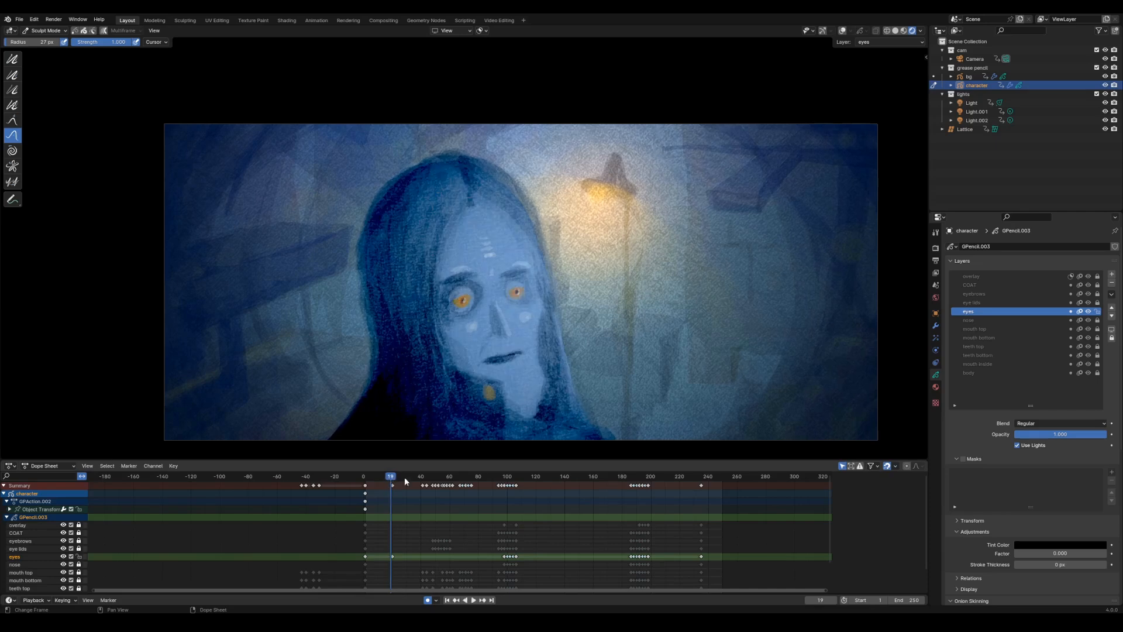
# - Delete the eyes keyframe at frame 20 and save the file
pyautogui.press('x')
pyautogui.click(386, 544)
pyautogui.hotkey('ctrl', 's')
# - Make eye lids the active, unlocked layer and lock the eyes layer
pyautogui.click(986, 303)
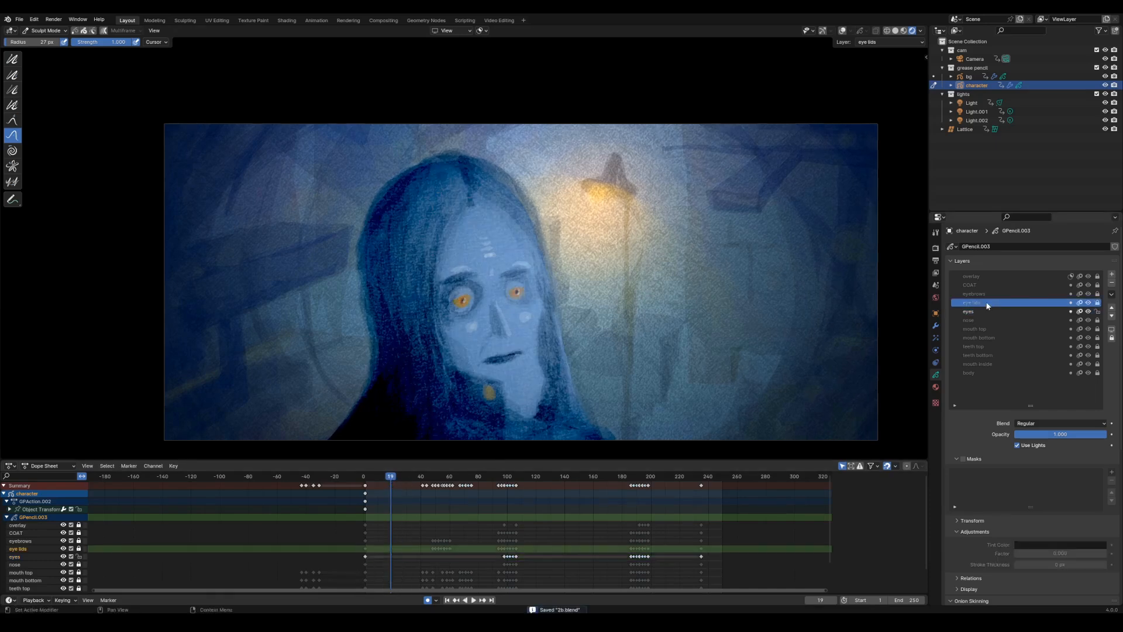
pyautogui.click(1097, 302)
pyautogui.click(1097, 311)
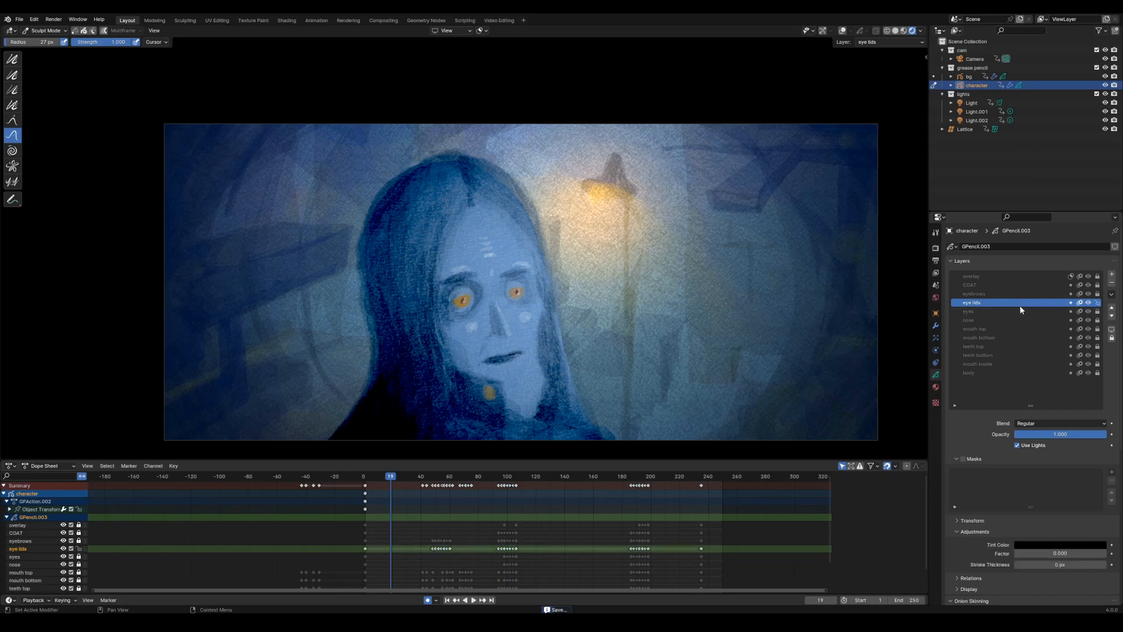
# - Play and scrub between frames 50 and 1 to examine the eyelid and mouth animation, ending at frame 1
pyautogui.press('space')
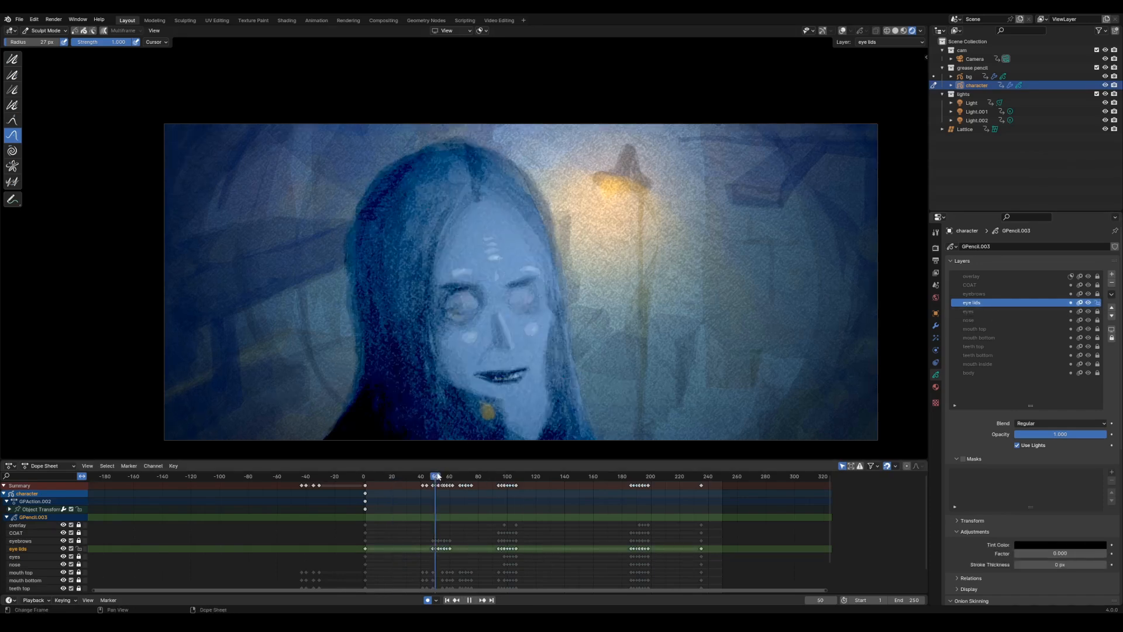
pyautogui.click(422, 477)
pyautogui.moveTo(421, 479)
pyautogui.mouseDown()
pyautogui.moveTo(451, 478)
pyautogui.moveTo(422, 477)
pyautogui.mouseUp()
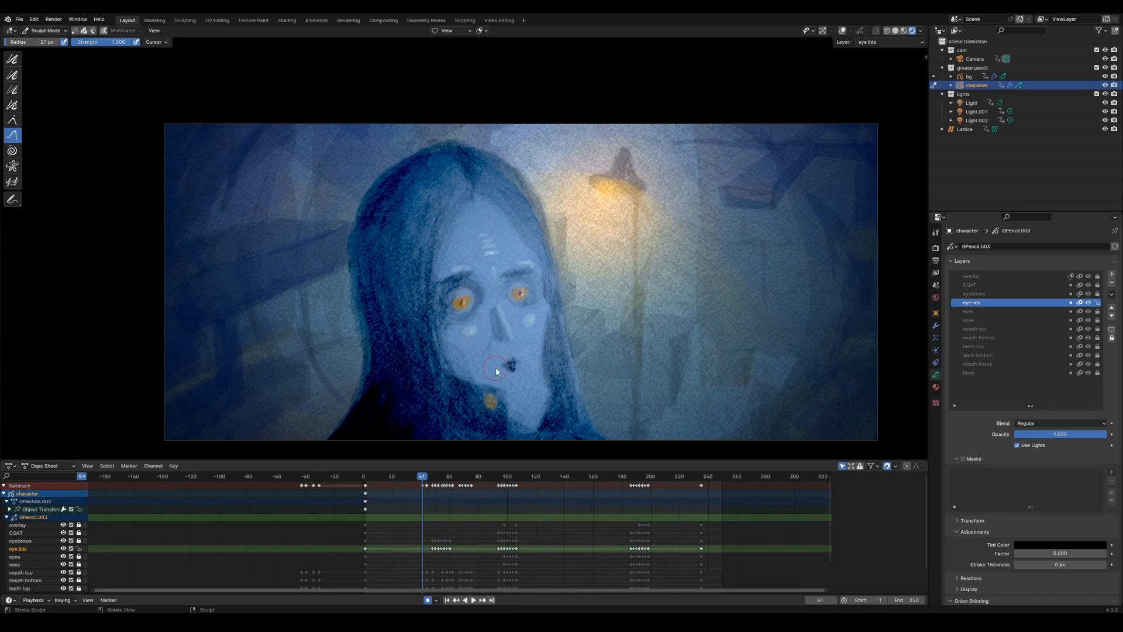
pyautogui.scroll(-2, 496, 372)
pyautogui.press('space')
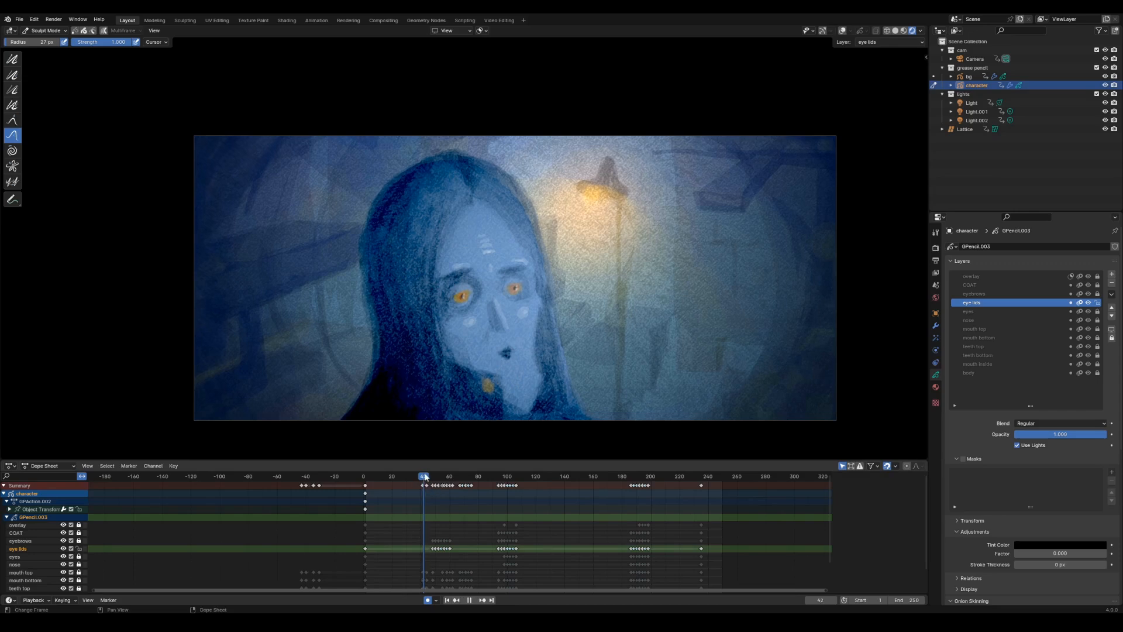
pyautogui.moveTo(425, 477)
pyautogui.mouseDown()
pyautogui.moveTo(459, 478)
pyautogui.moveTo(365, 489)
pyautogui.mouseUp()
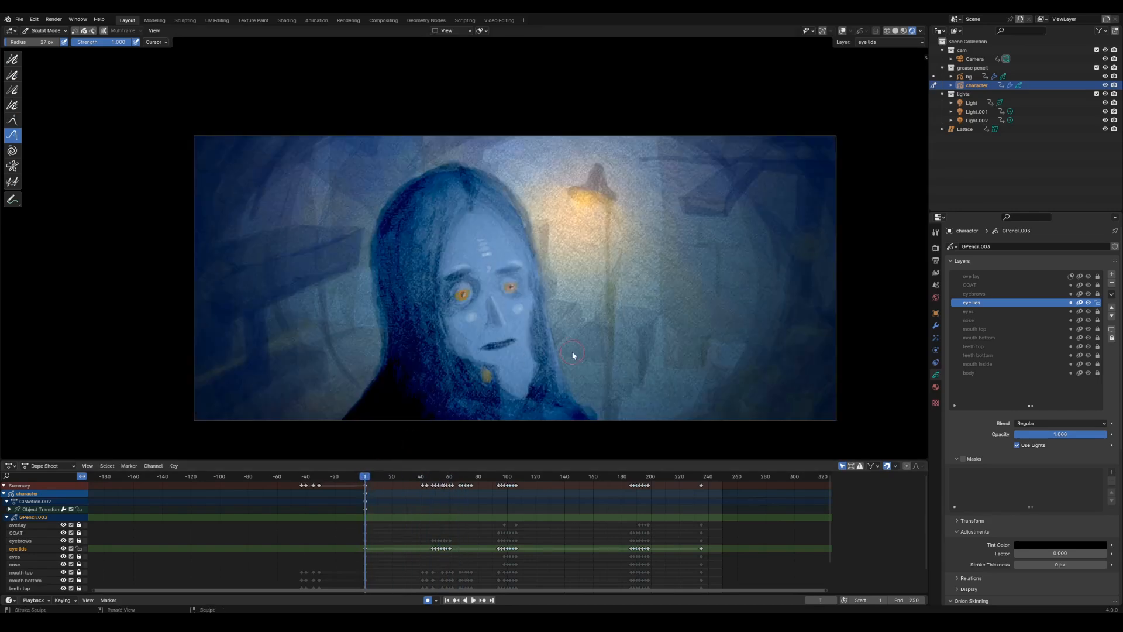
# - Save the file with the playhead at frame 1
pyautogui.keyDown('ctrl'); pyautogui.moveTo(573, 365); pyautogui.dragTo(577, 323, button='middle'); pyautogui.keyUp('ctrl')
pyautogui.keyDown('shift'); pyautogui.moveTo(563, 363); pyautogui.dragTo(559, 303, button='middle'); pyautogui.keyUp('shift')
pyautogui.moveTo(558, 336)
pyautogui.keyDown('shift'); pyautogui.mouseDown(button='middle')
pyautogui.moveTo(549, 324)
pyautogui.moveTo(572, 333)
pyautogui.moveTo(557, 359)
pyautogui.mouseUp(button='middle'); pyautogui.keyUp('shift')
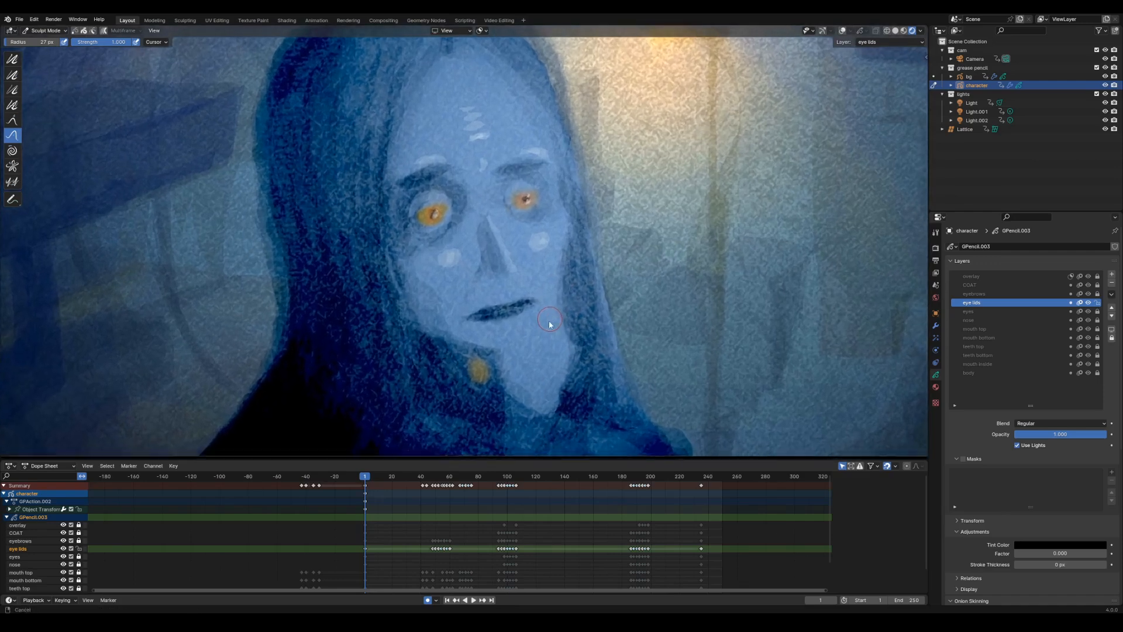
pyautogui.hotkey('ctrl', 's')
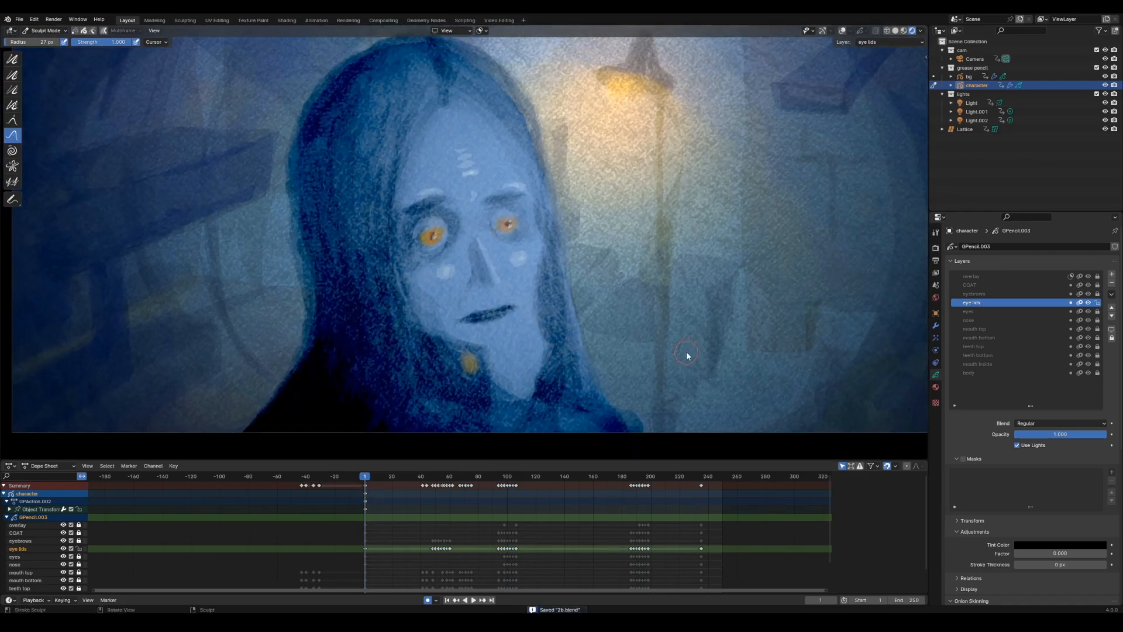
# - Lock the eye lids layer, select mouth top, and unlock the mouth top, mouth bottom, teeth top, teeth bottom and mouth inside layers
pyautogui.click(1098, 302)
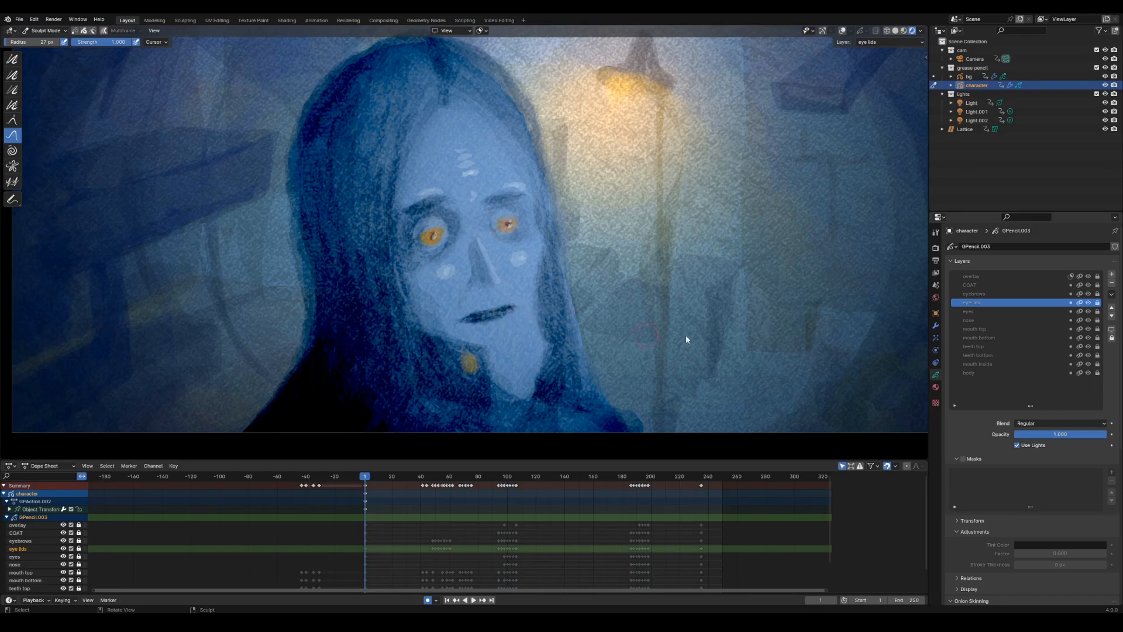
pyautogui.click(1030, 330)
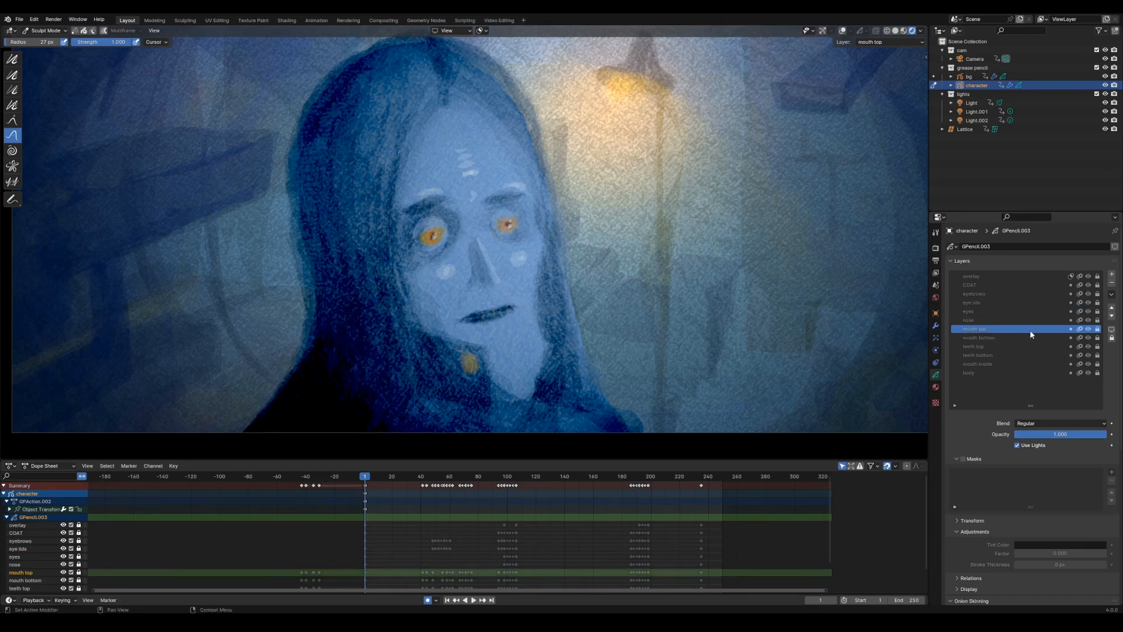
pyautogui.click(1097, 329)
pyautogui.click(1097, 338)
pyautogui.click(1098, 346)
pyautogui.click(1098, 363)
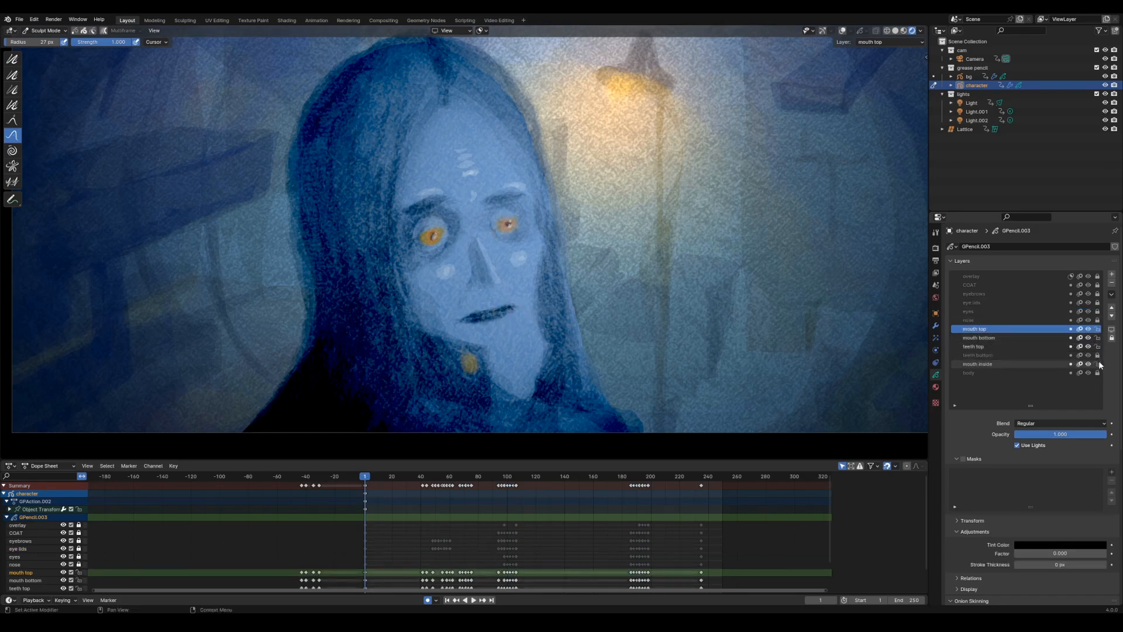
pyautogui.click(1097, 355)
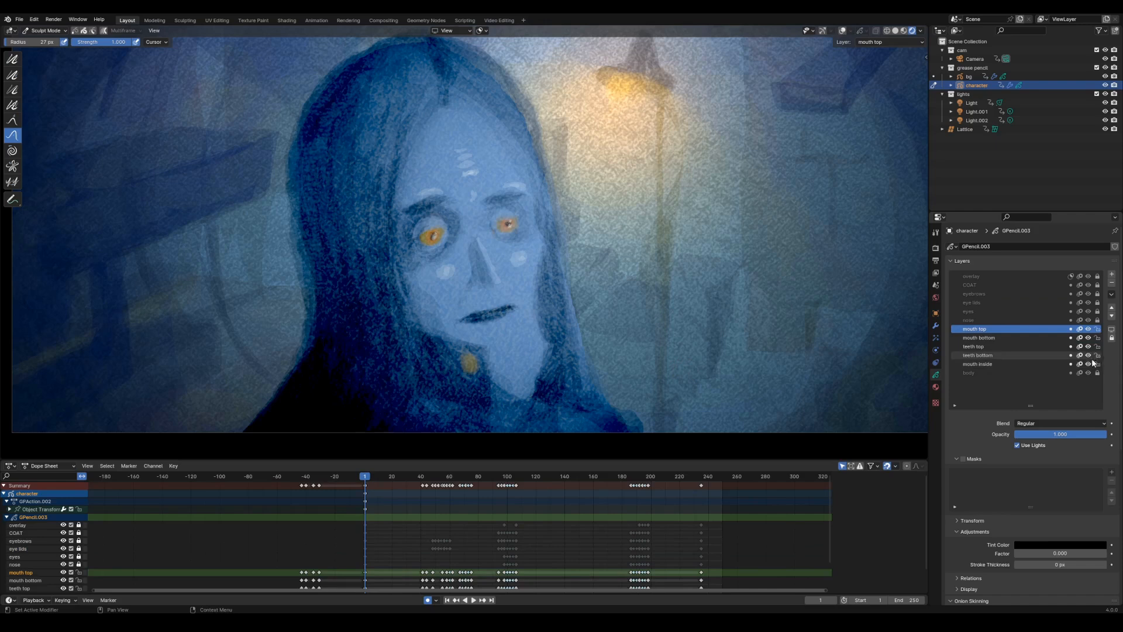
# - Go through the mouth bottom, teeth top, teeth bottom and mouth inside layers, and reselect mouth top
pyautogui.click(977, 338)
pyautogui.click(974, 346)
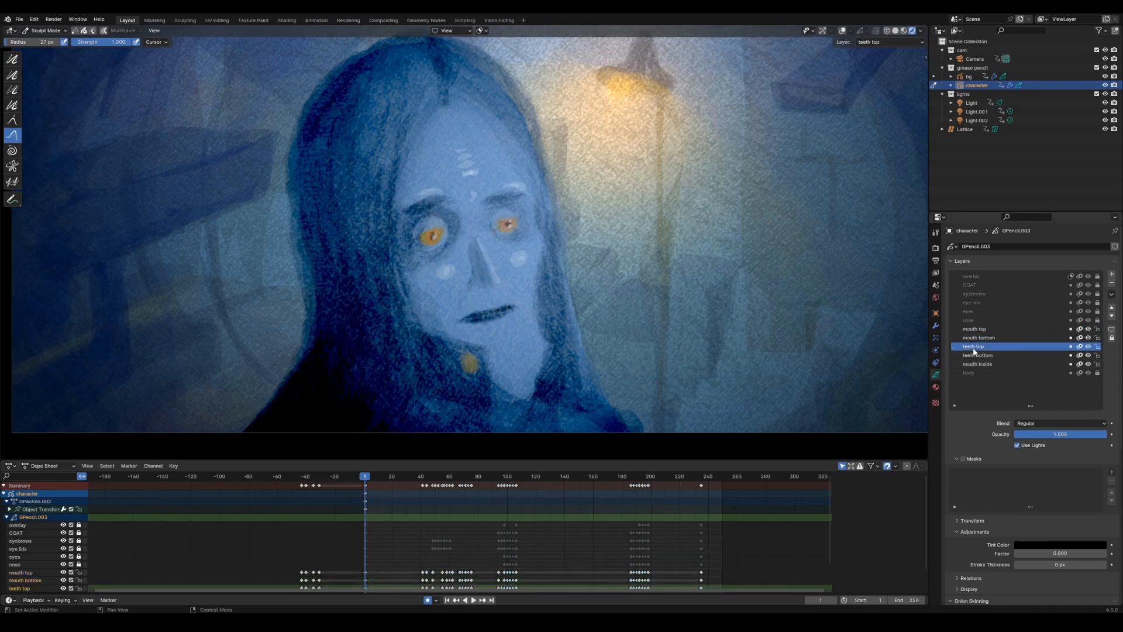
pyautogui.click(972, 355)
pyautogui.click(973, 363)
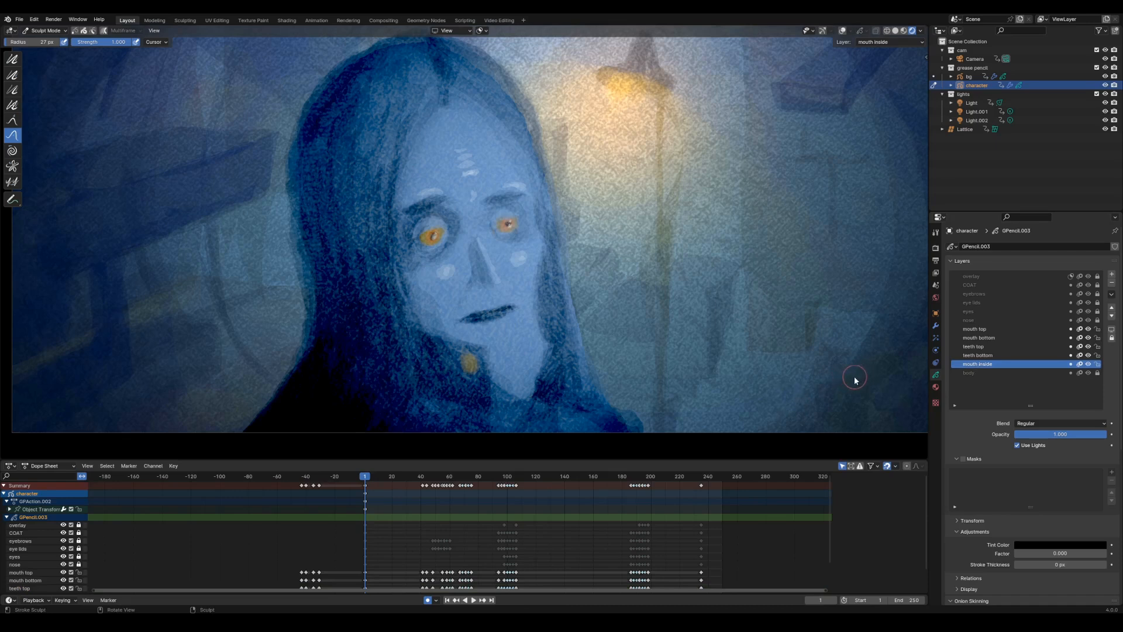
pyautogui.click(986, 330)
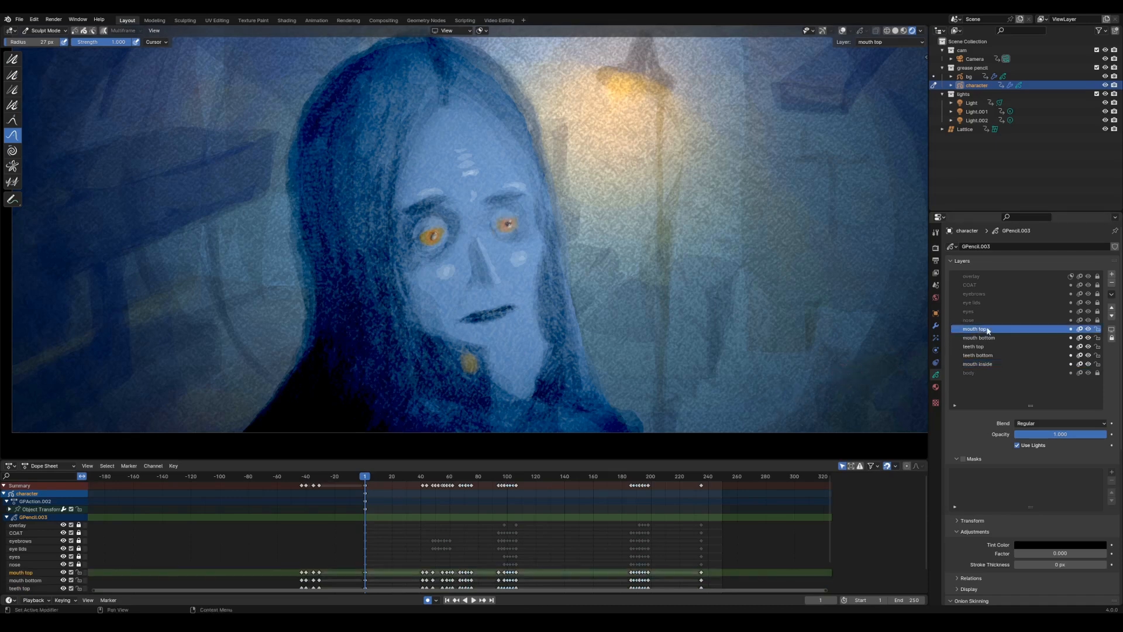
# - Temporarily hide the mouth top and mouth bottom layers in turn to examine what each one covers
pyautogui.click(1088, 330)
pyautogui.click(1088, 329)
pyautogui.click(1087, 329)
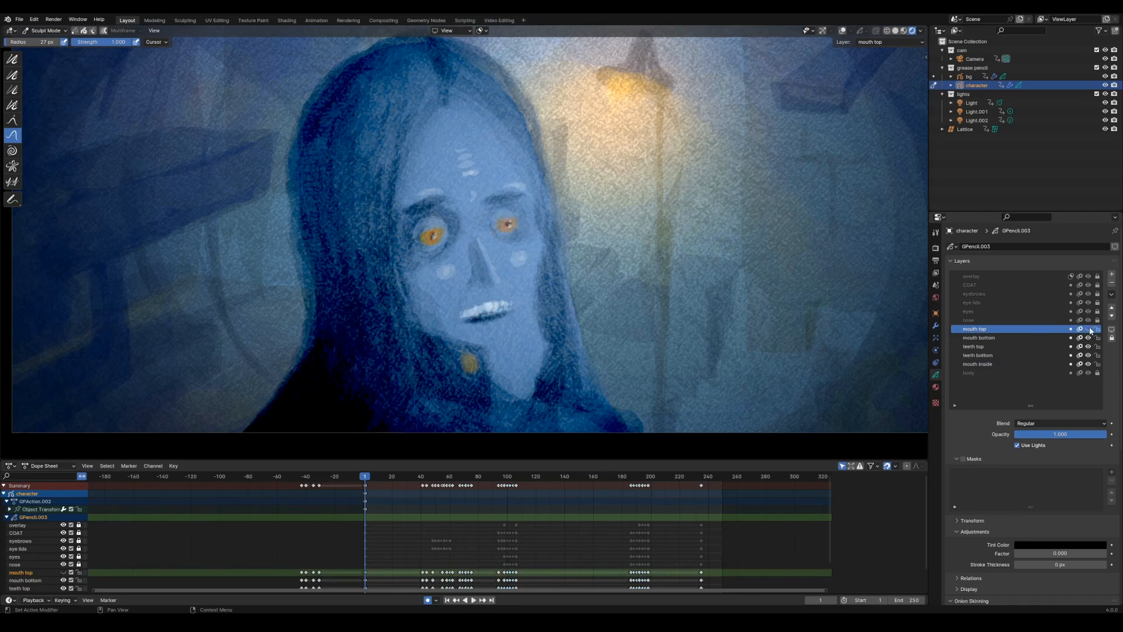
pyautogui.click(1088, 329)
pyautogui.click(1088, 339)
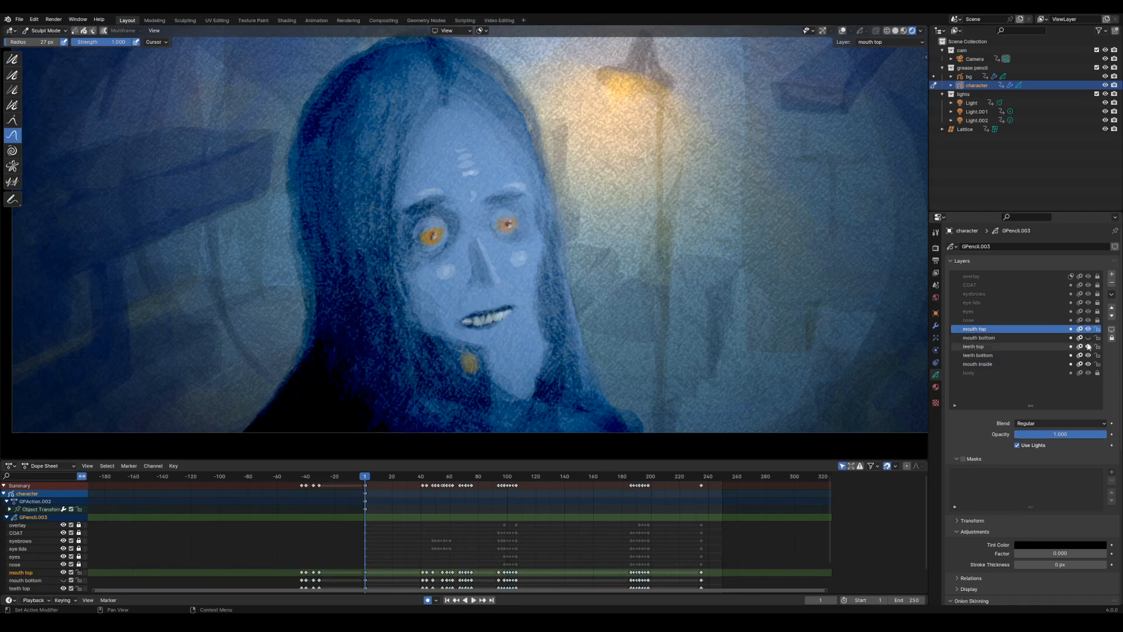
pyautogui.click(1088, 338)
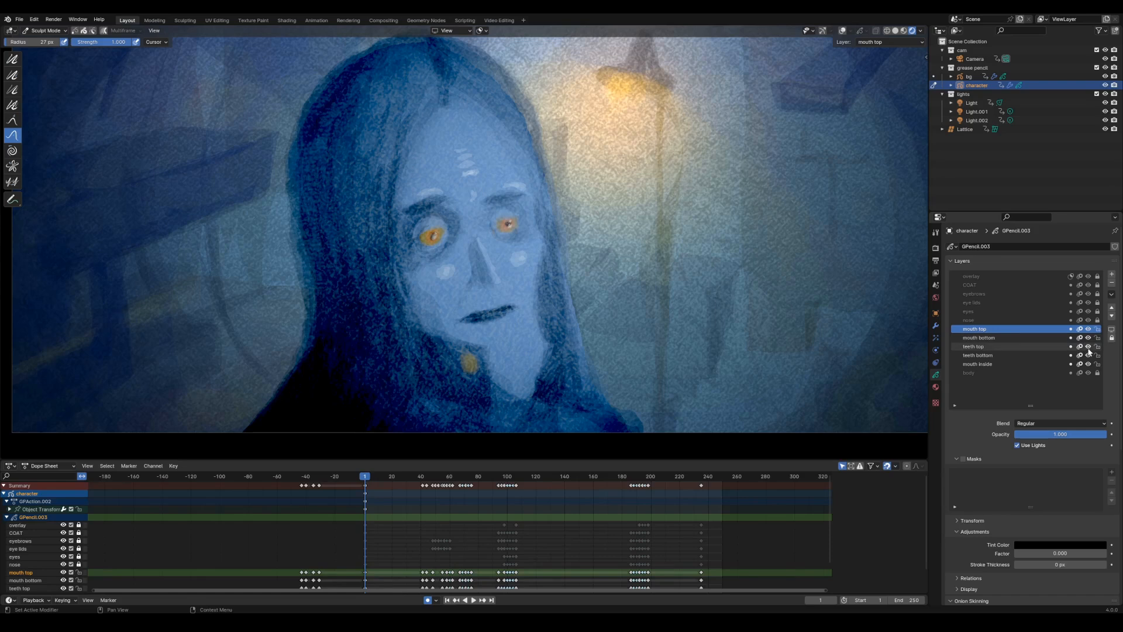
# - Isolate the mouth top layer, and make the mouth bottom layer visible and unlocked beside it
pyautogui.click(1111, 329)
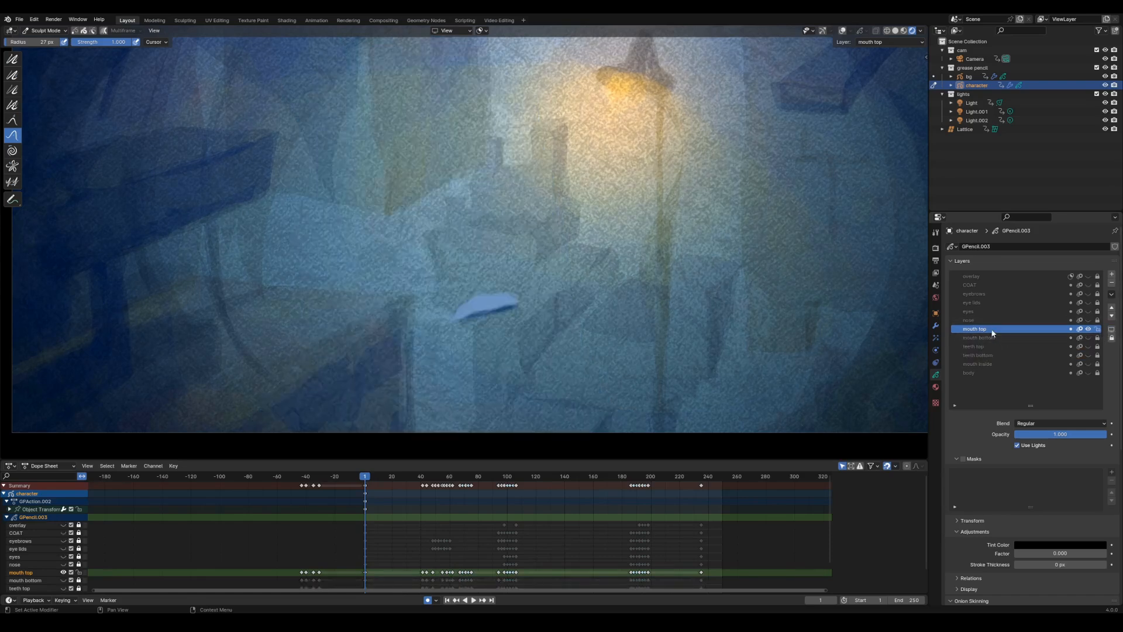
pyautogui.click(1088, 337)
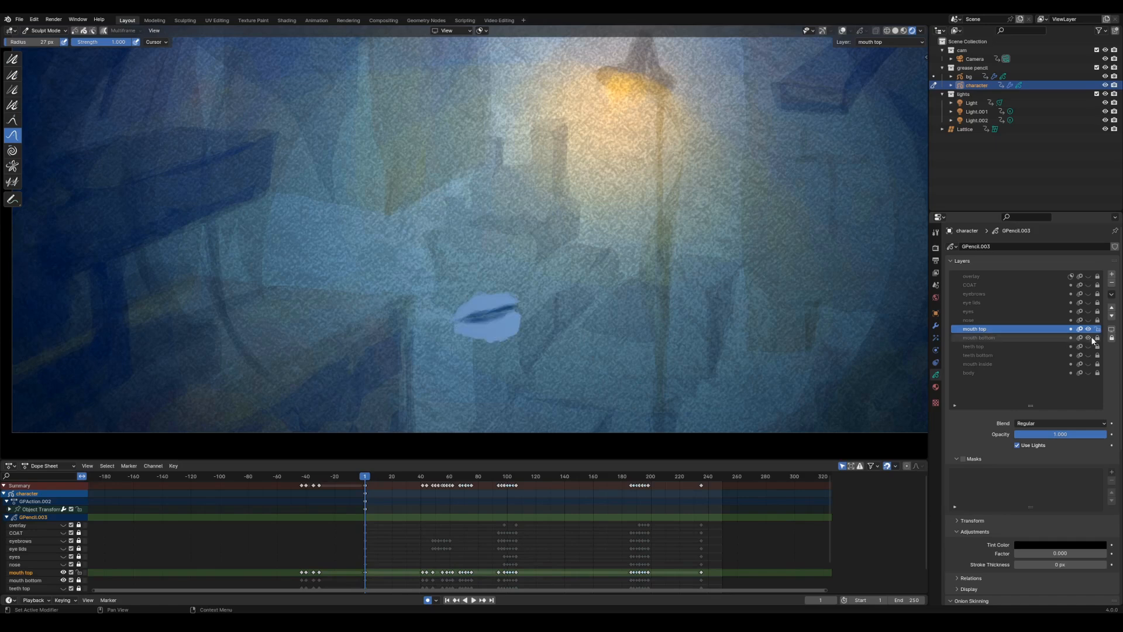
pyautogui.click(1097, 337)
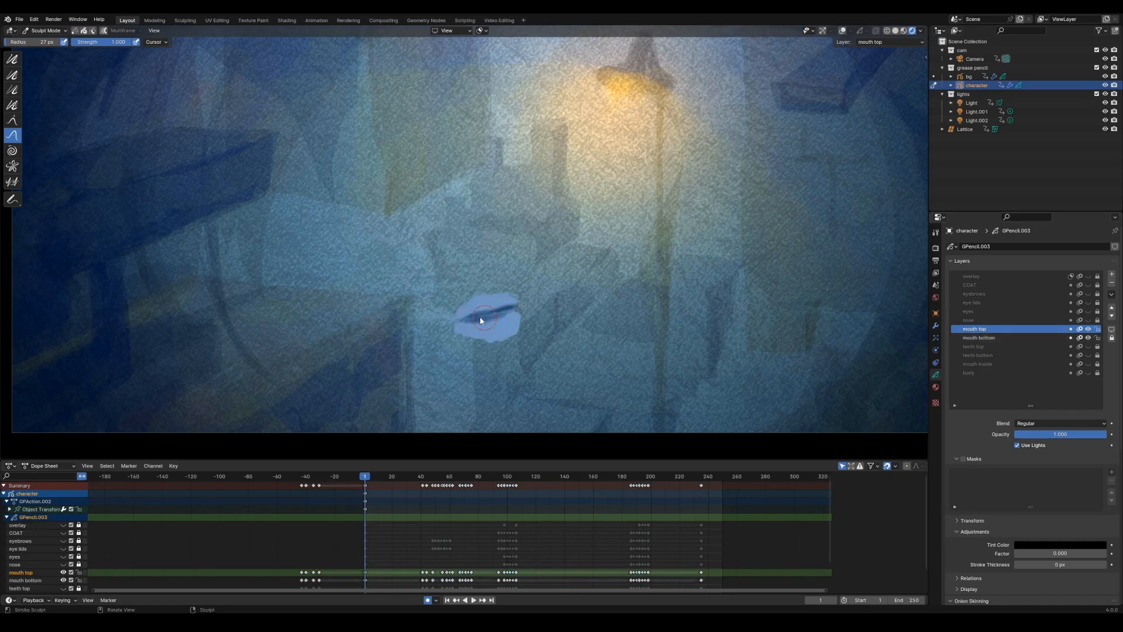
pyautogui.moveTo(476, 319); pyautogui.dragTo(476, 299)
pyautogui.moveTo(505, 305); pyautogui.dragTo(476, 305)
# - Show the teeth top and teeth bottom layers and hide both the mouth bottom and mouth top layers
pyautogui.click(1089, 347)
pyautogui.click(1088, 354)
pyautogui.click(1088, 337)
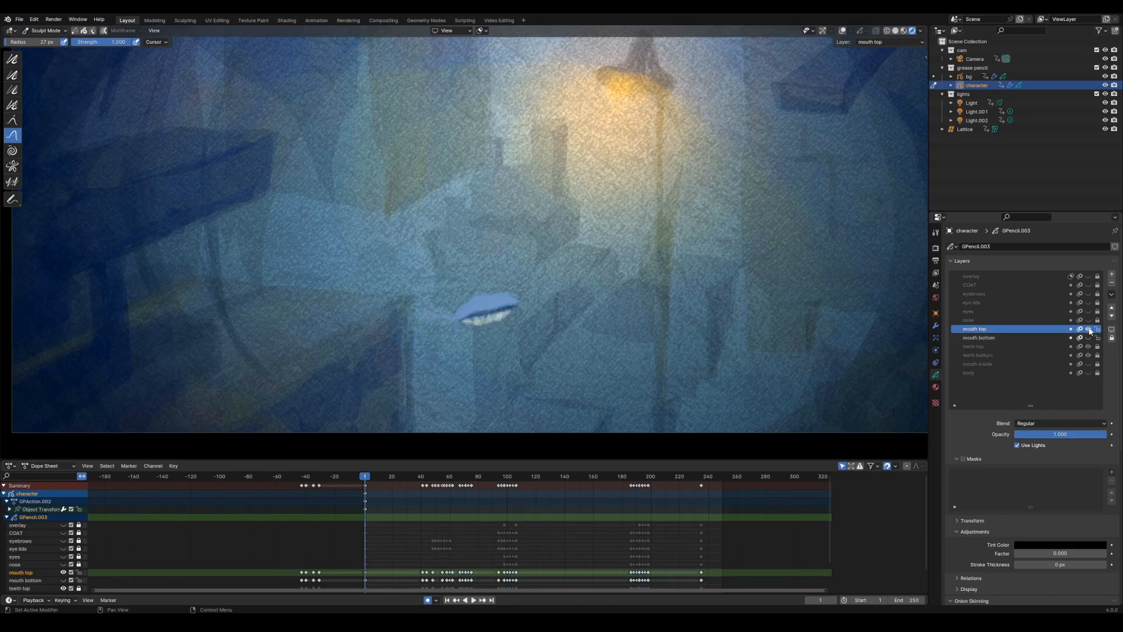
pyautogui.click(1088, 329)
# - Toggle the two teeth layers to compare them, and leave only the mouth inside layer visible
pyautogui.click(1087, 347)
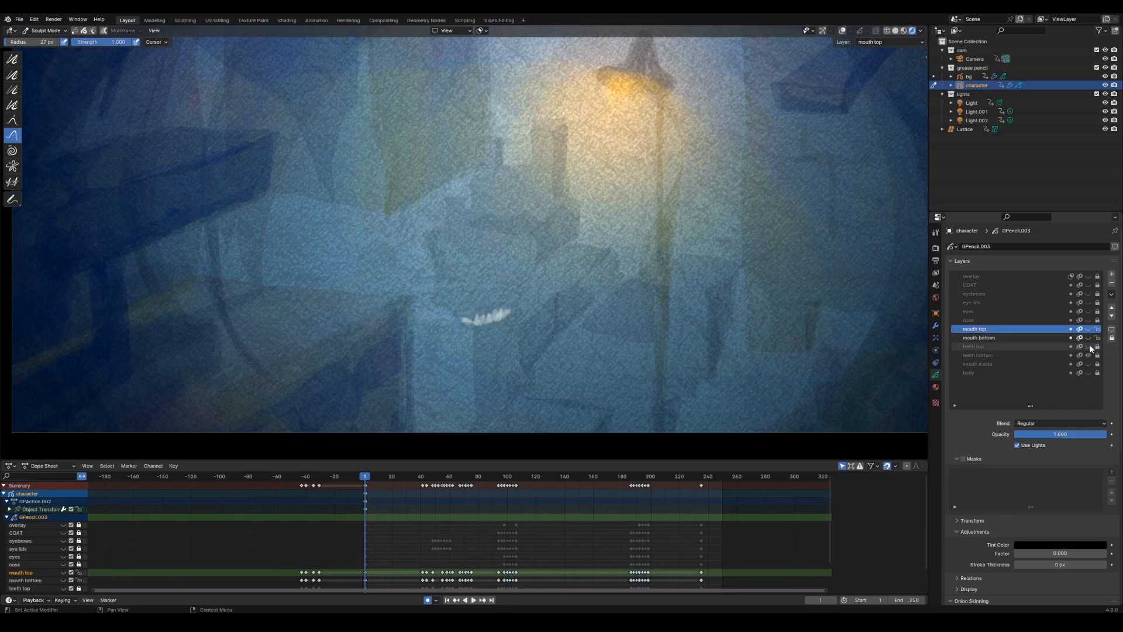
pyautogui.click(1089, 354)
pyautogui.click(1089, 347)
pyautogui.click(1088, 355)
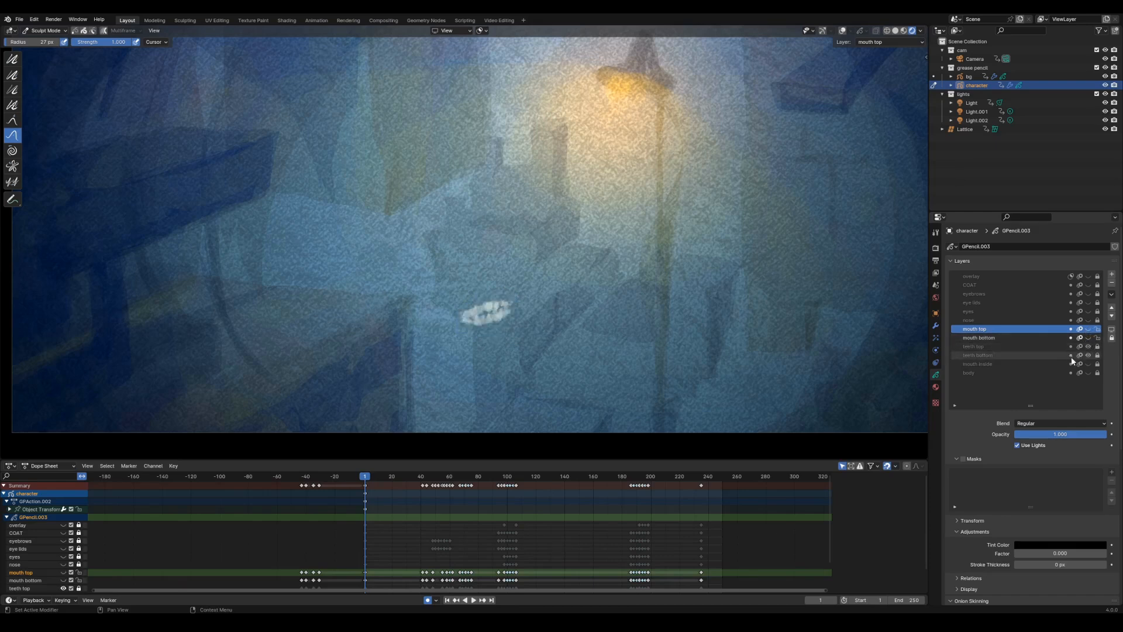
pyautogui.click(1089, 363)
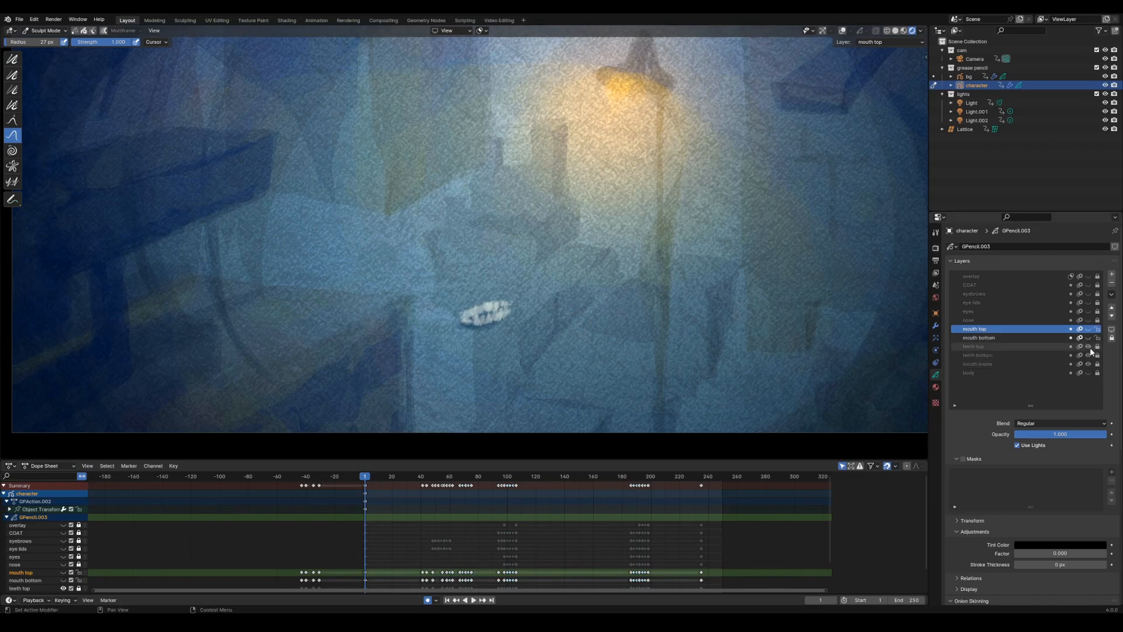
pyautogui.moveTo(1090, 348); pyautogui.dragTo(1089, 355)
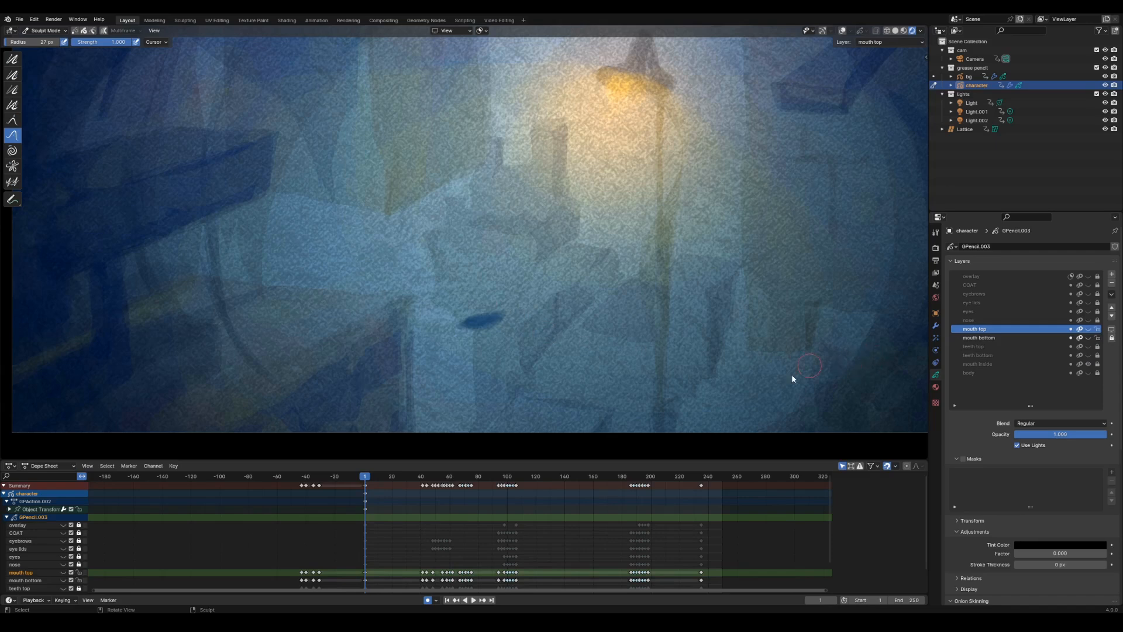
# - Make the mouth inside, teeth and both mouth layers visible together, and enlarge the sculpt brush
pyautogui.moveTo(1091, 354); pyautogui.dragTo(1089, 329)
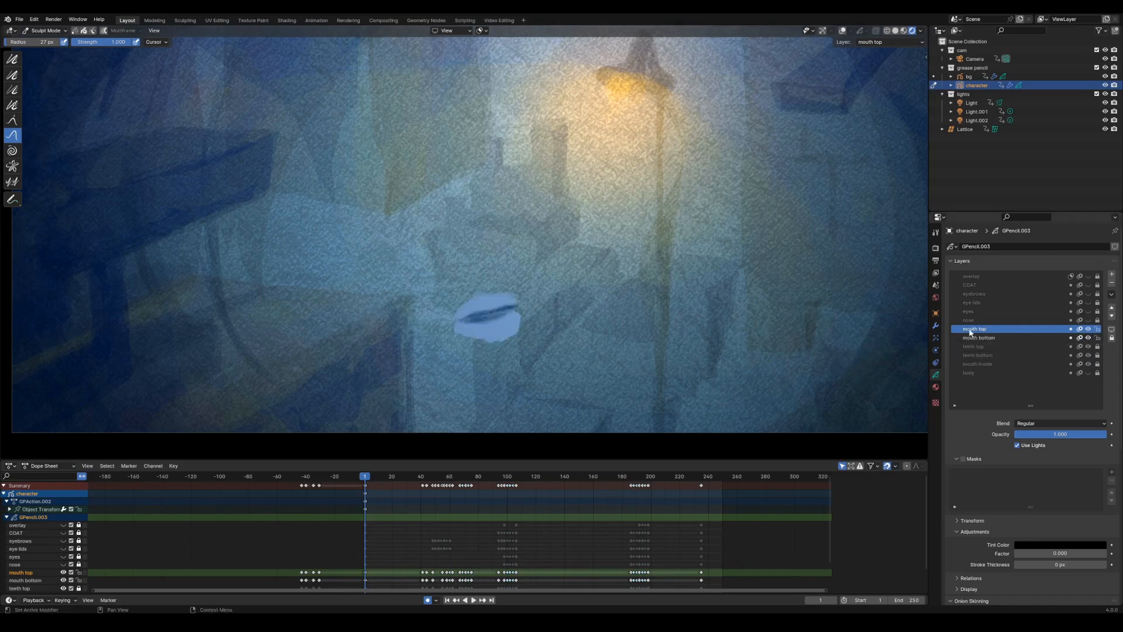
pyautogui.moveTo(506, 360); pyautogui.dragTo(517, 336, button='middle')
pyautogui.hotkey('ctrl', 'Tab')
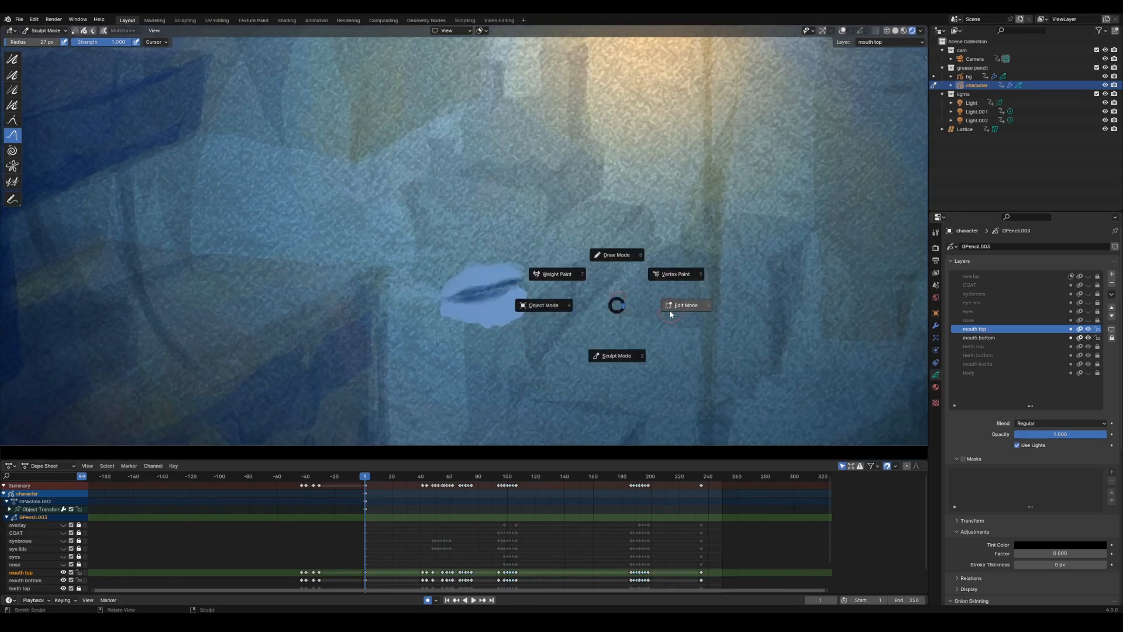
pyautogui.click(605, 352)
pyautogui.press('f')
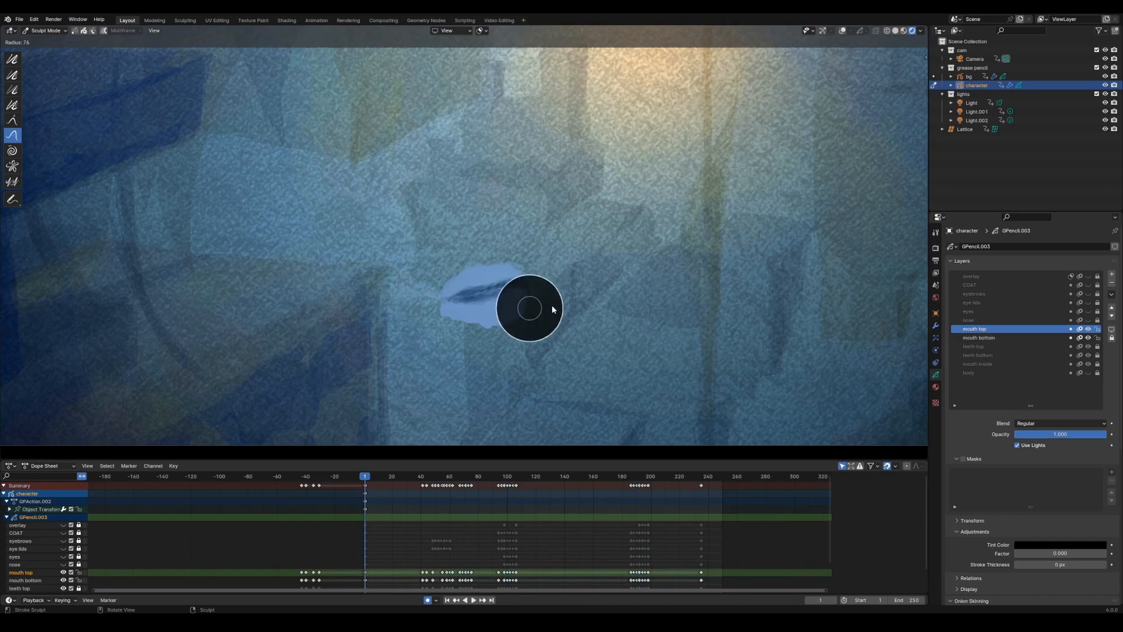
pyautogui.click(551, 310)
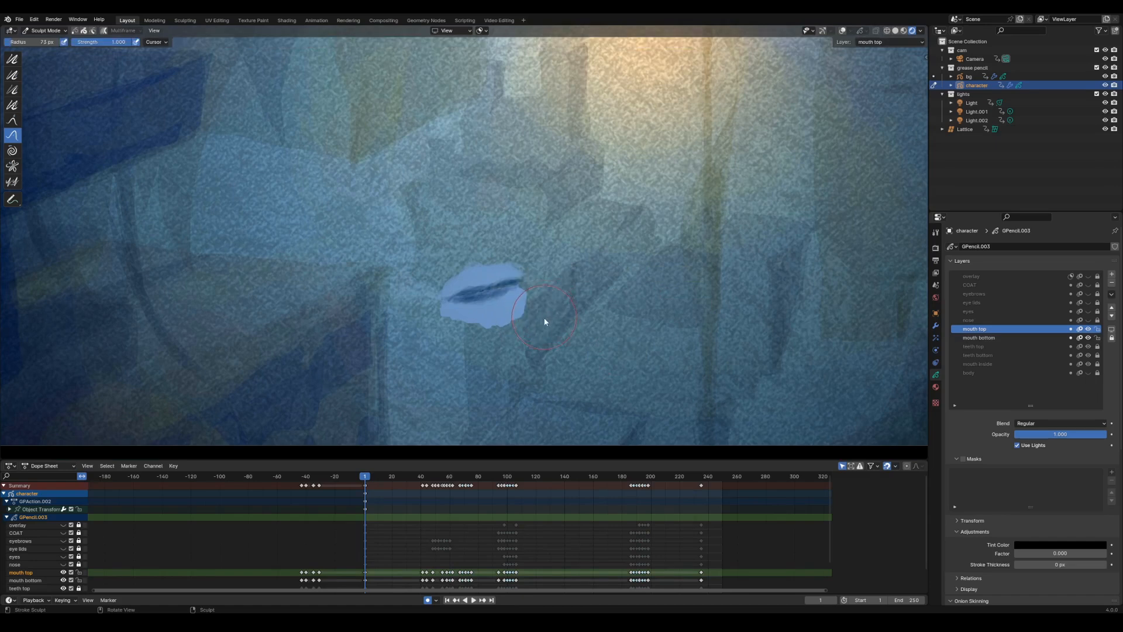
# - Lock the mouth top layer, unlock teeth bottom, and sculpt the lower lip and lower teeth downward with a 129 px brush to open the mouth
pyautogui.click(1098, 330)
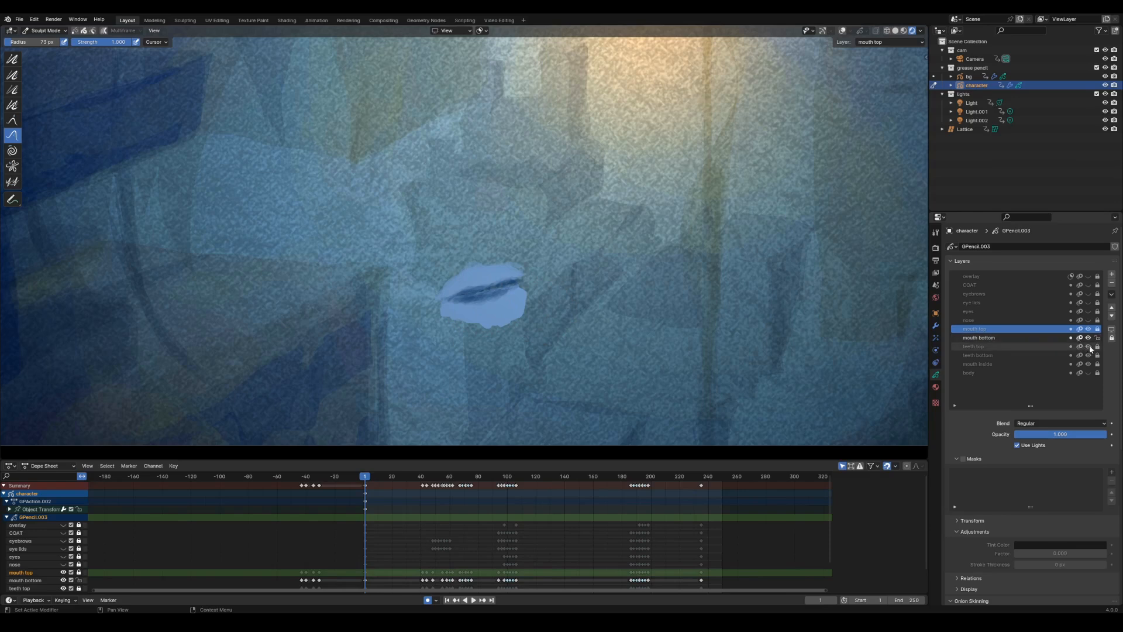
pyautogui.click(1016, 338)
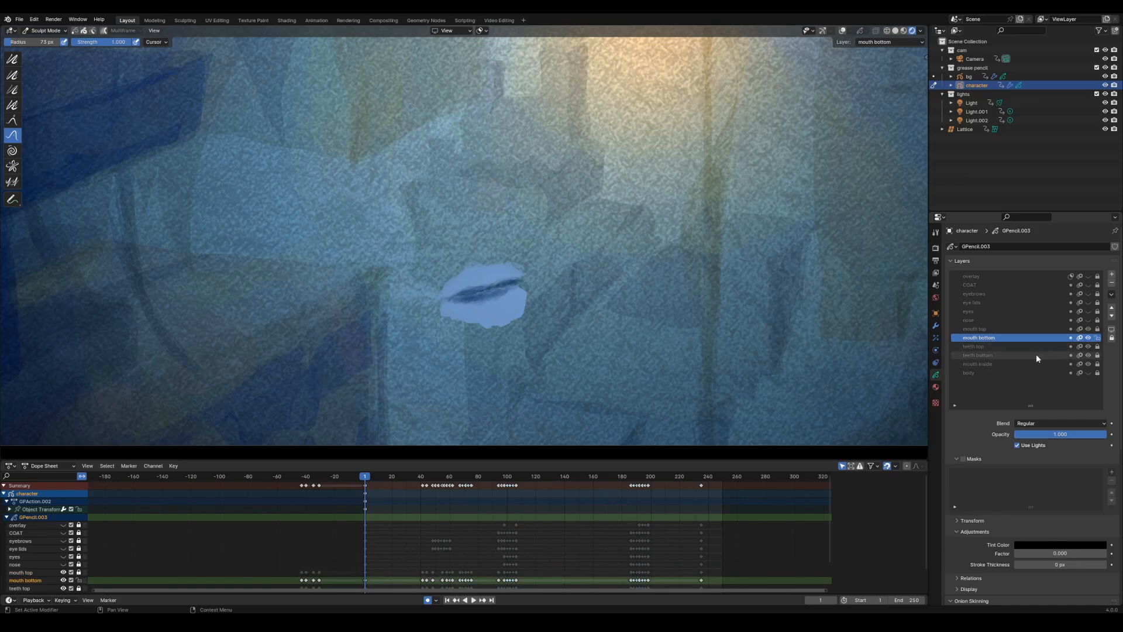
pyautogui.click(1009, 355)
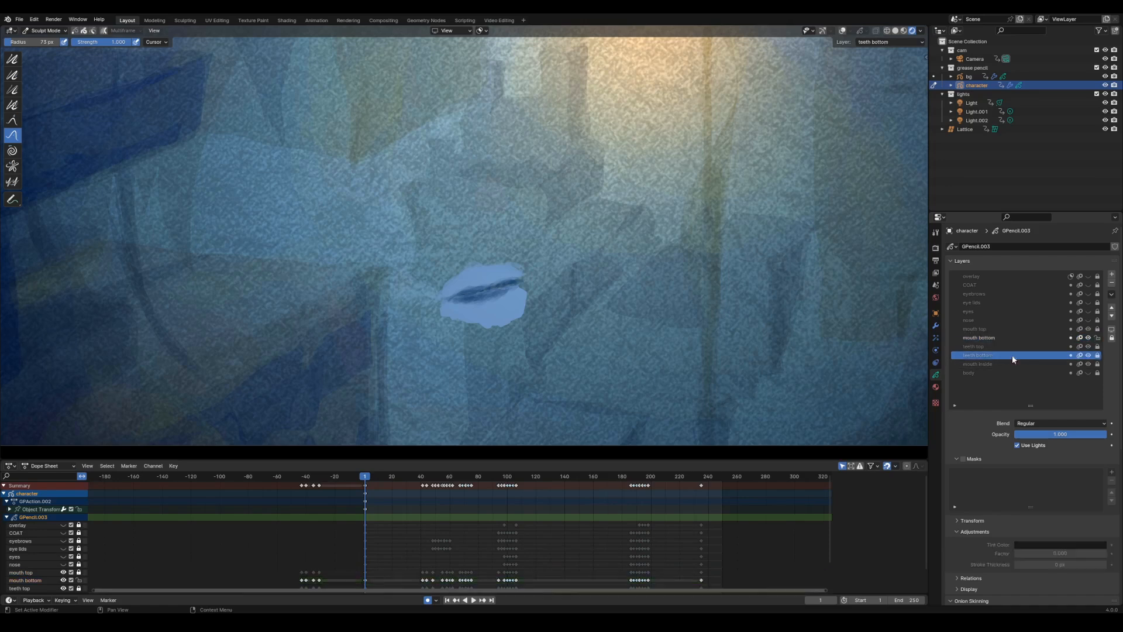
pyautogui.press('f')
pyautogui.click(519, 305)
pyautogui.click(500, 302)
pyautogui.moveTo(497, 301)
pyautogui.mouseDown()
pyautogui.moveTo(494, 334)
pyautogui.moveTo(505, 300)
pyautogui.moveTo(515, 310)
pyautogui.mouseUp()
pyautogui.moveTo(520, 307)
pyautogui.mouseDown()
pyautogui.moveTo(520, 293)
pyautogui.moveTo(460, 302)
pyautogui.mouseUp()
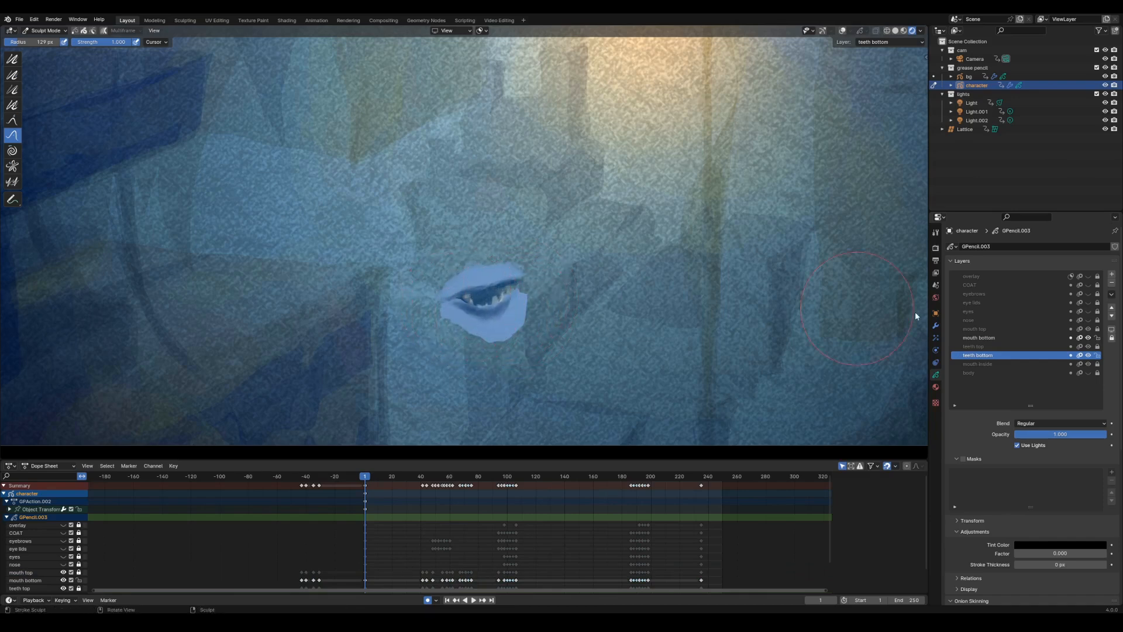
# - Lock the mouth bottom layer, sculpt only the lower teeth upward with a 64 px brush, and save the file
pyautogui.click(1097, 338)
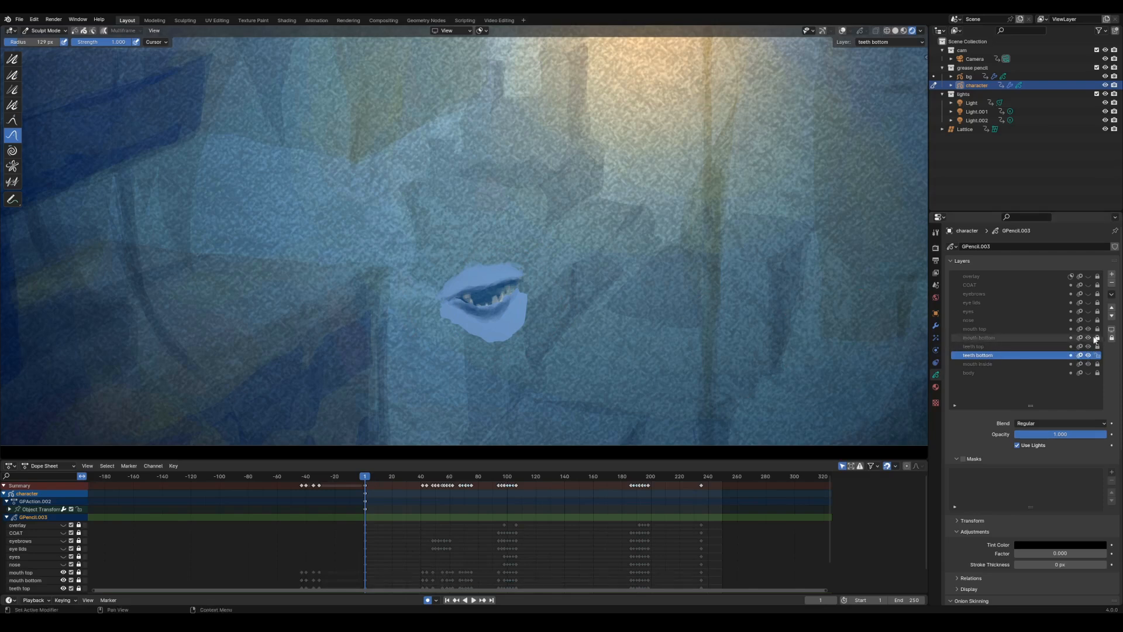
pyautogui.press('f')
pyautogui.click(451, 345)
pyautogui.moveTo(483, 310)
pyautogui.mouseDown()
pyautogui.moveTo(473, 305)
pyautogui.moveTo(502, 293)
pyautogui.moveTo(491, 283)
pyautogui.mouseUp()
pyautogui.scroll(-2, 567, 363)
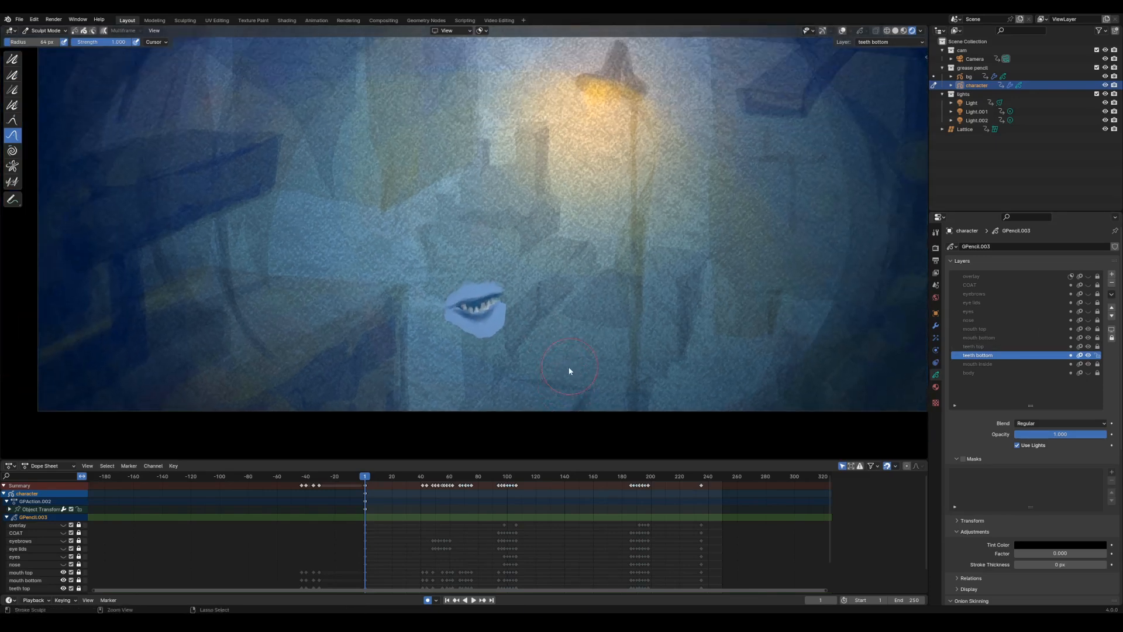
pyautogui.hotkey('ctrl', 's')
# - Check the mouth at frame 0, and undo the lower teeth sculpting and the mouth bottom lock
pyautogui.moveTo(367, 479); pyautogui.dragTo(363, 479)
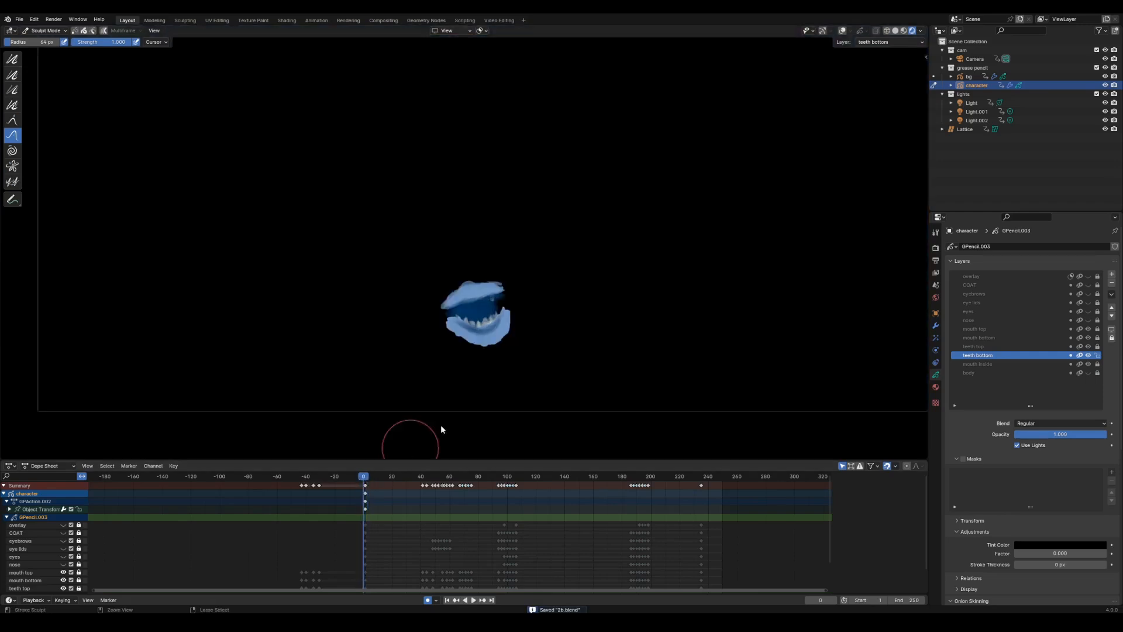
pyautogui.hotkey('ctrl', 'z')
pyautogui.hotkey('ctrl', 'z')
pyautogui.hotkey('ctrl', 'z')
pyautogui.hotkey('ctrl', 'z')
pyautogui.hotkey('ctrl', 'z')
pyautogui.hotkey('ctrl', 'z')
pyautogui.hotkey('ctrl', 'z')
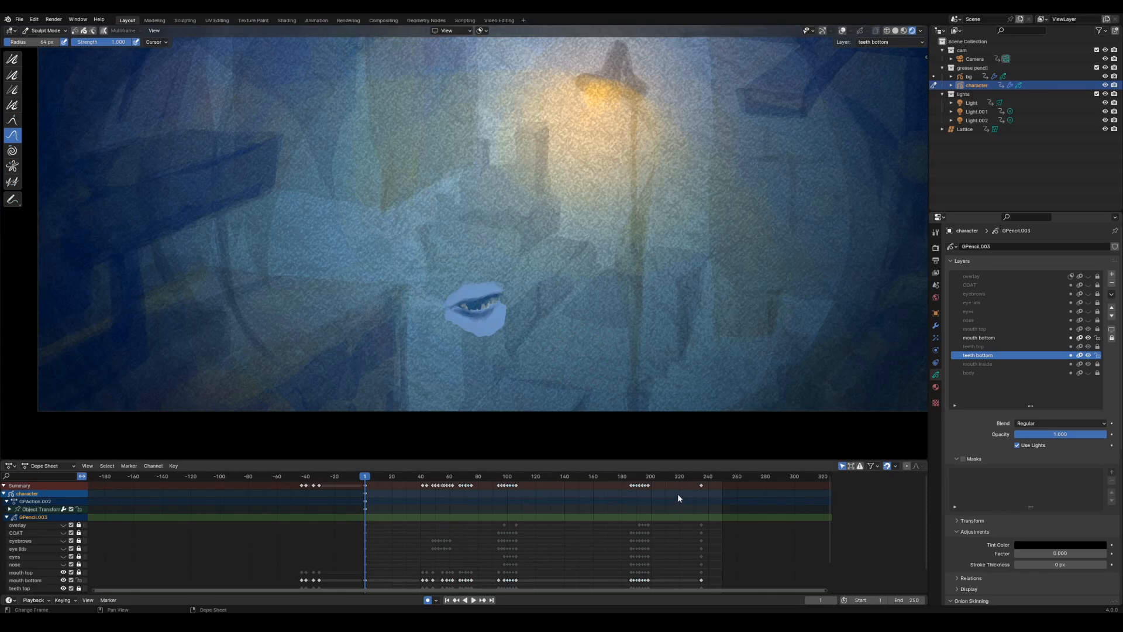
# - Make all of the character's layers visible, including the body, and unlock them all
pyautogui.moveTo(63, 525); pyautogui.dragTo(65, 573)
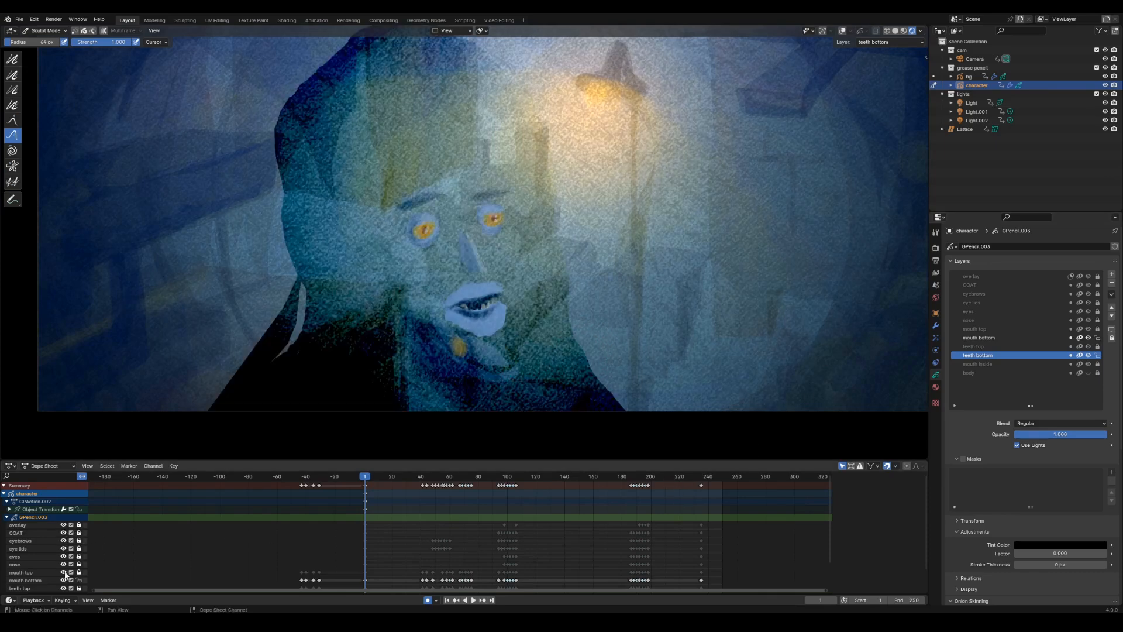
pyautogui.moveTo(117, 551); pyautogui.dragTo(124, 521, button='middle')
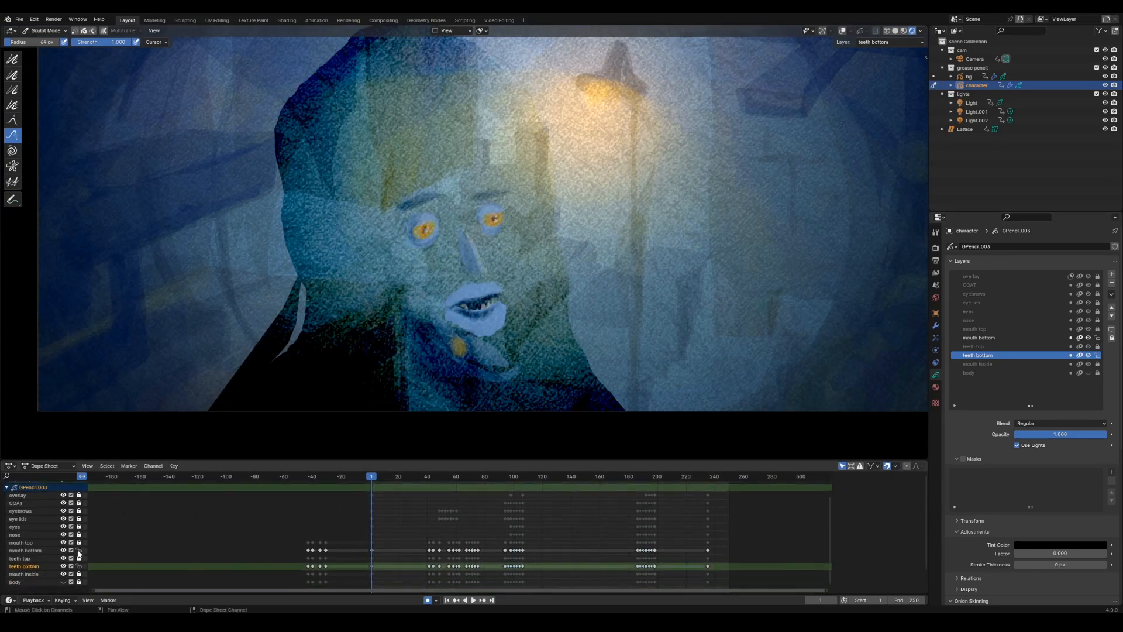
pyautogui.moveTo(79, 550); pyautogui.dragTo(78, 567)
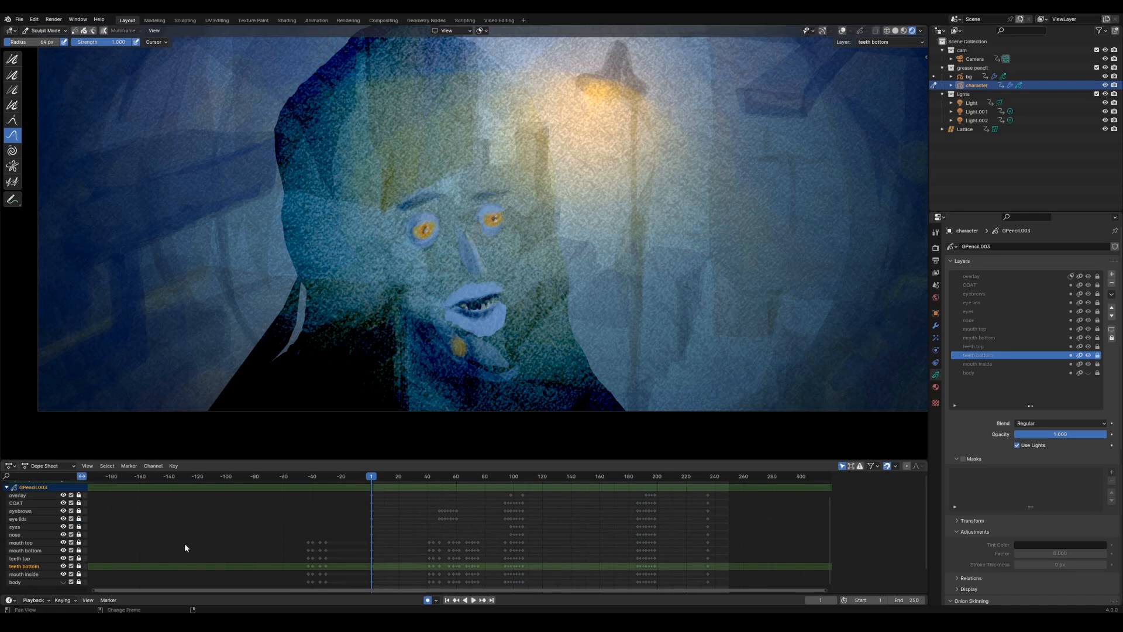
pyautogui.click(63, 582)
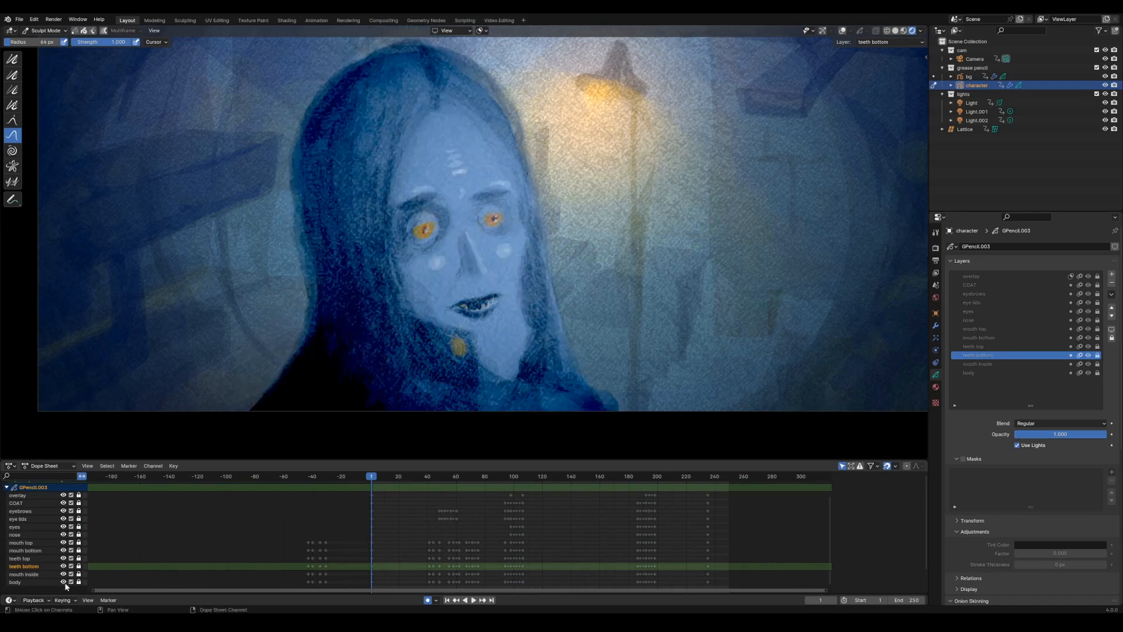
pyautogui.click(1111, 337)
# - Duplicate the last keyframes of all layers from frame 235 onto frame 1, and go to frame 6
pyautogui.moveTo(694, 554); pyautogui.dragTo(690, 548, button='middle')
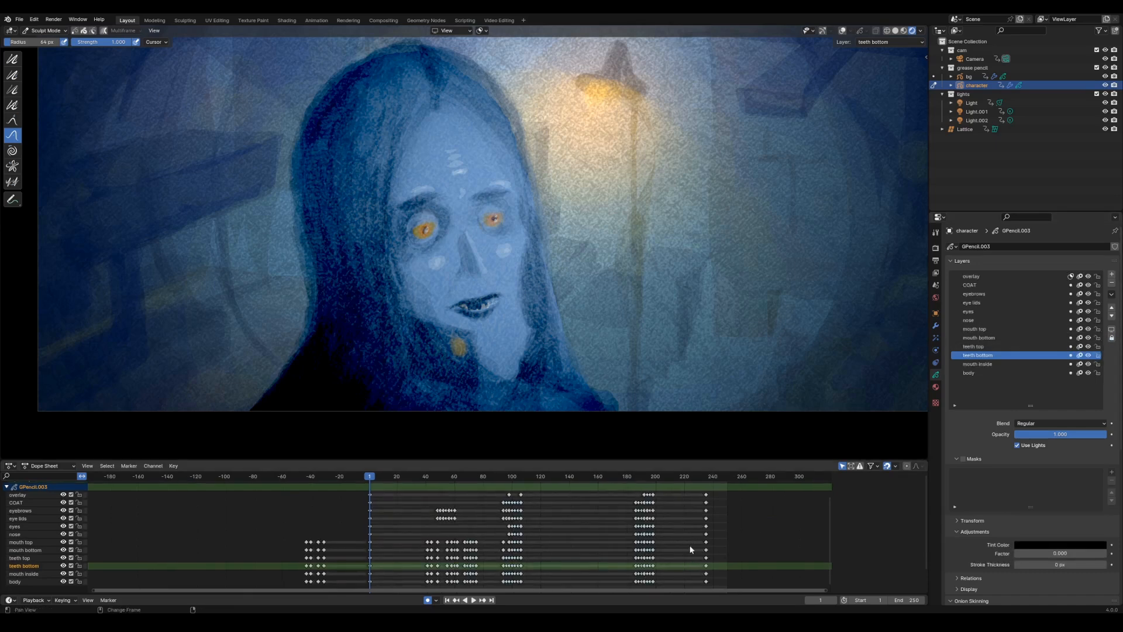
pyautogui.moveTo(697, 584); pyautogui.dragTo(727, 486)
pyautogui.press('g')
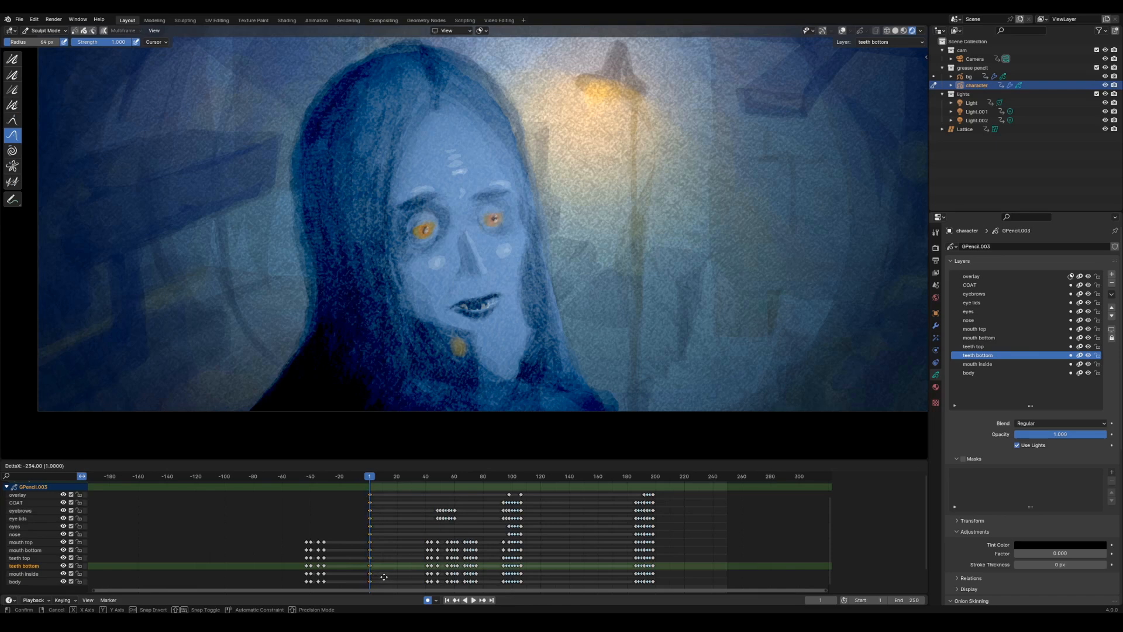
pyautogui.press('Escape')
pyautogui.press('g')
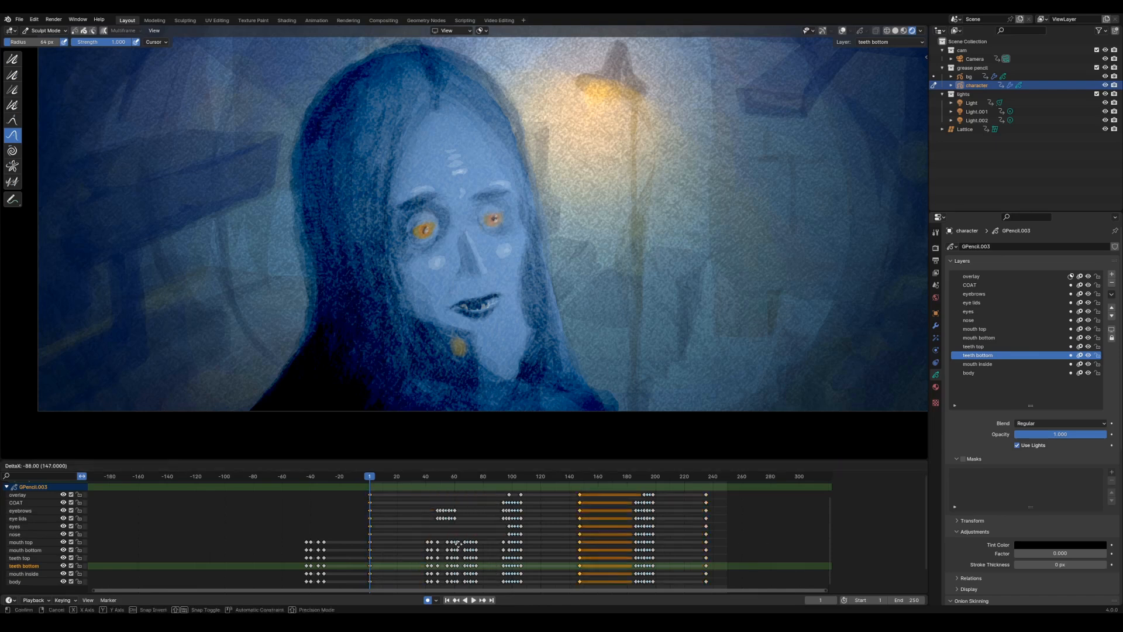
pyautogui.click(414, 537)
pyautogui.moveTo(371, 481); pyautogui.dragTo(377, 480)
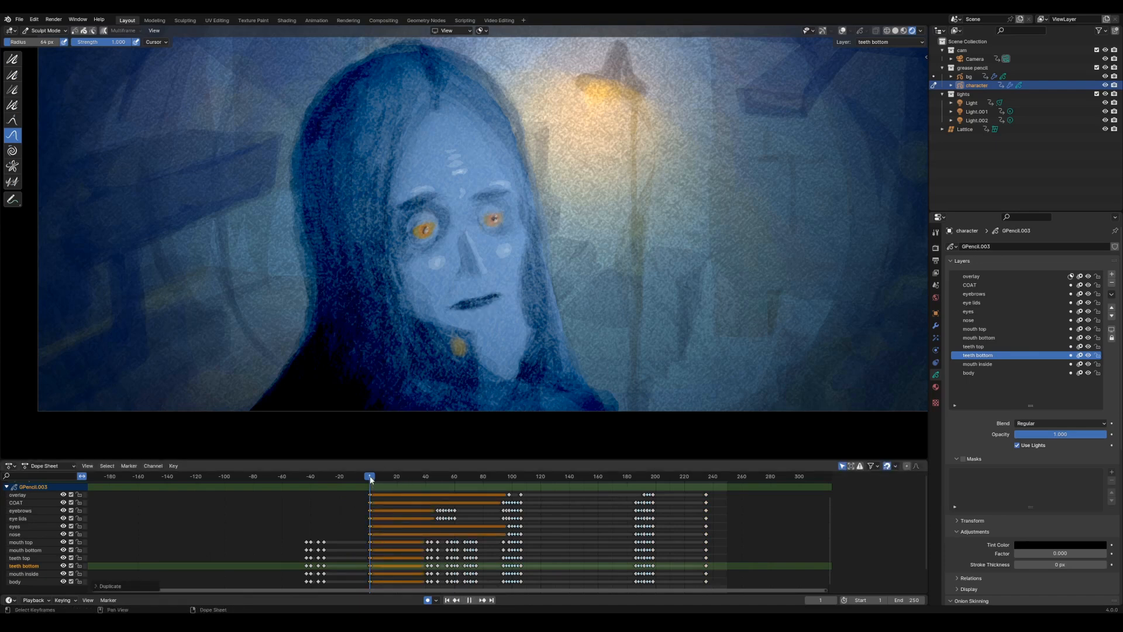
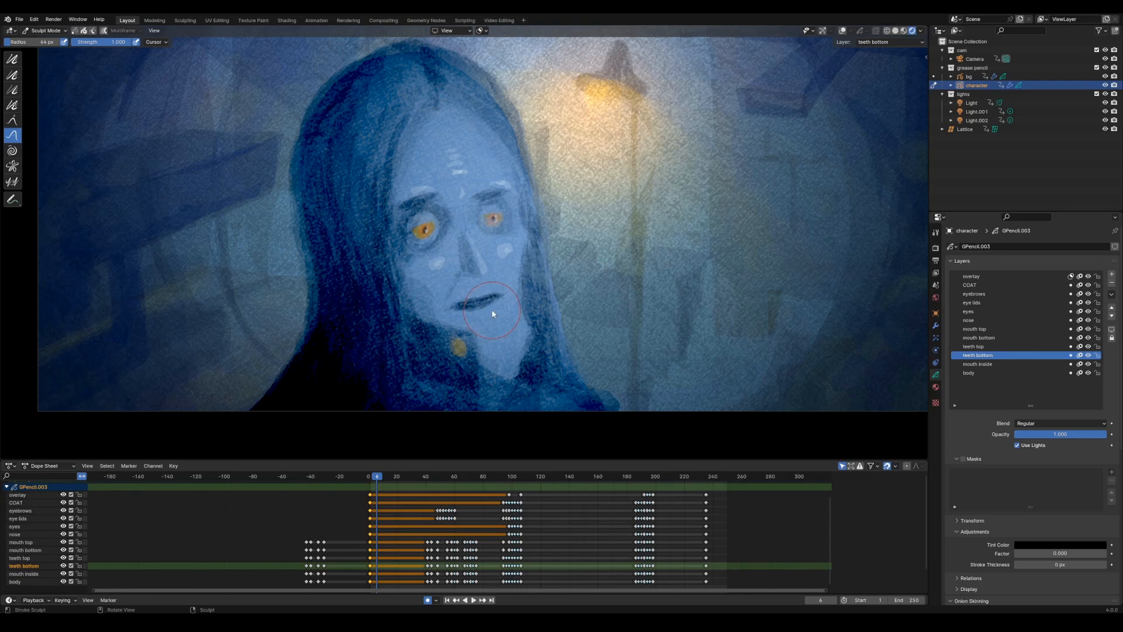
# - Sculpt the mouth area with a short stroke at frame 6, and save the file
pyautogui.moveTo(491, 310); pyautogui.dragTo(468, 307)
pyautogui.keyDown('ctrl'); pyautogui.moveTo(517, 329); pyautogui.dragTo(507, 365, button='middle'); pyautogui.keyUp('ctrl')
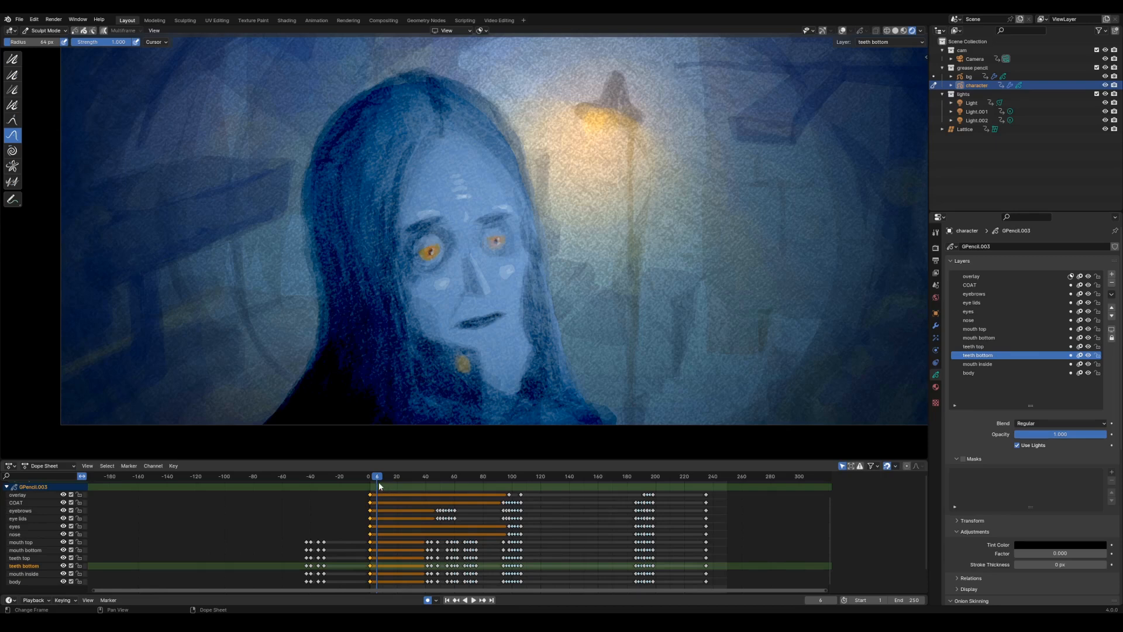
pyautogui.moveTo(665, 353)
pyautogui.keyDown('shift'); pyautogui.mouseDown(button='middle')
pyautogui.moveTo(661, 332)
pyautogui.moveTo(650, 367)
pyautogui.mouseUp(button='middle'); pyautogui.keyUp('shift')
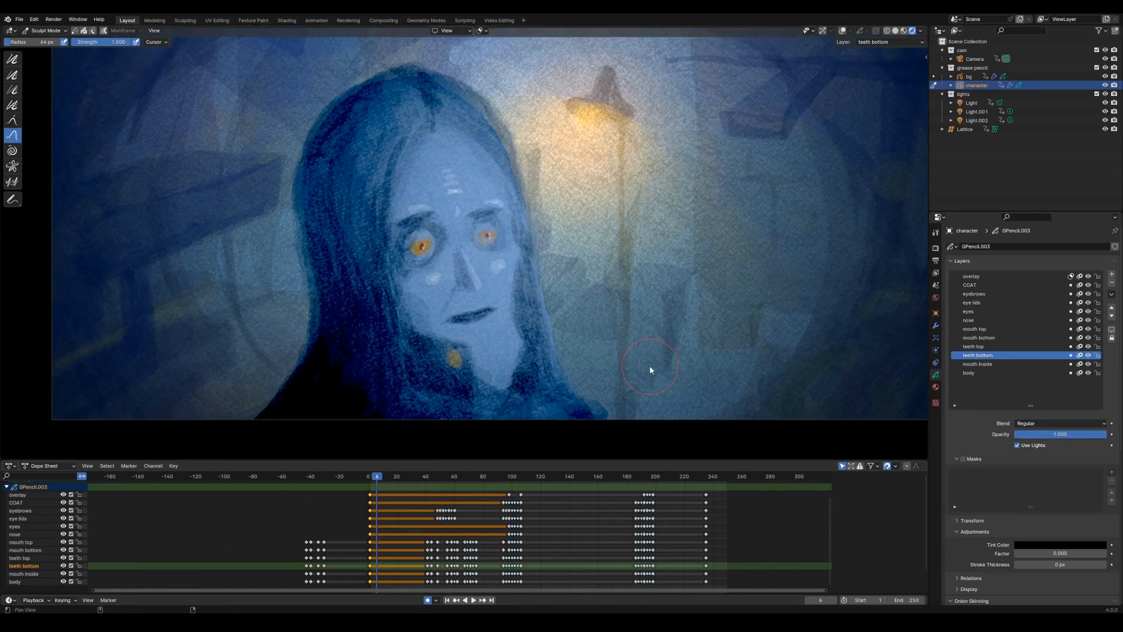
pyautogui.hotkey('ctrl', 's')
# - Scrub and play the frames around frame 50 in the camera view to examine the blink and mouth movement
pyautogui.moveTo(444, 476)
pyautogui.mouseDown()
pyautogui.moveTo(452, 479)
pyautogui.moveTo(440, 487)
pyautogui.mouseUp()
pyautogui.press('Home')
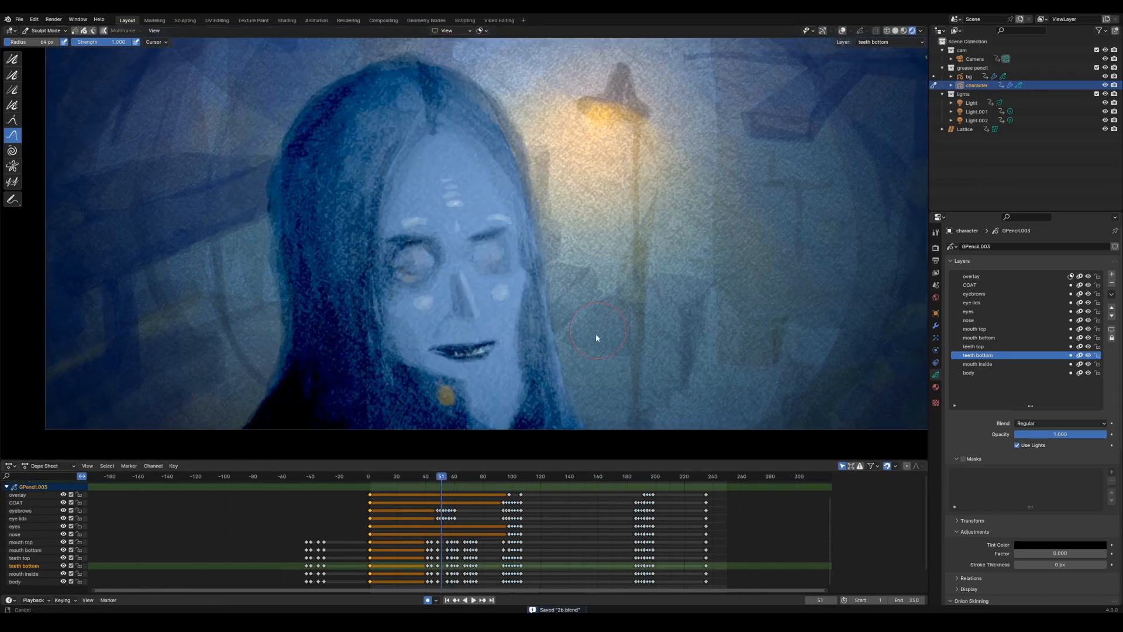
pyautogui.click(424, 476)
pyautogui.press('space')
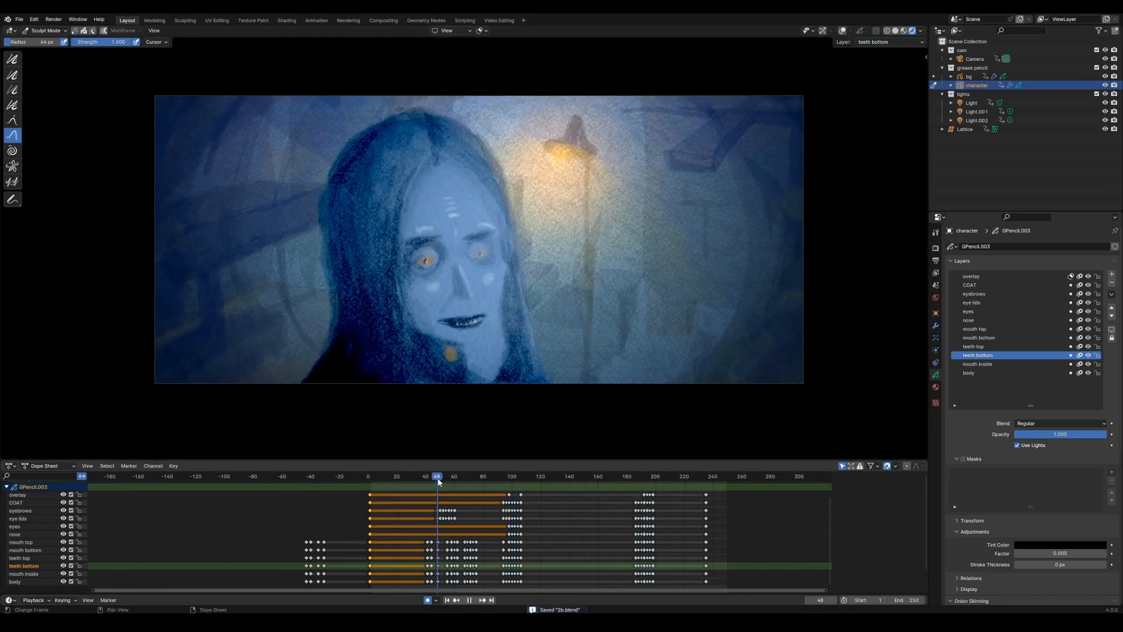
pyautogui.moveTo(454, 479); pyautogui.dragTo(432, 480)
# - Replay the section from about frame 41 onward from outside the camera view to examine the head turn, blink and mouth shapes
pyautogui.moveTo(526, 404)
pyautogui.mouseDown(button='middle')
pyautogui.moveTo(541, 374)
pyautogui.moveTo(560, 376)
pyautogui.moveTo(537, 404)
pyautogui.mouseUp(button='middle')
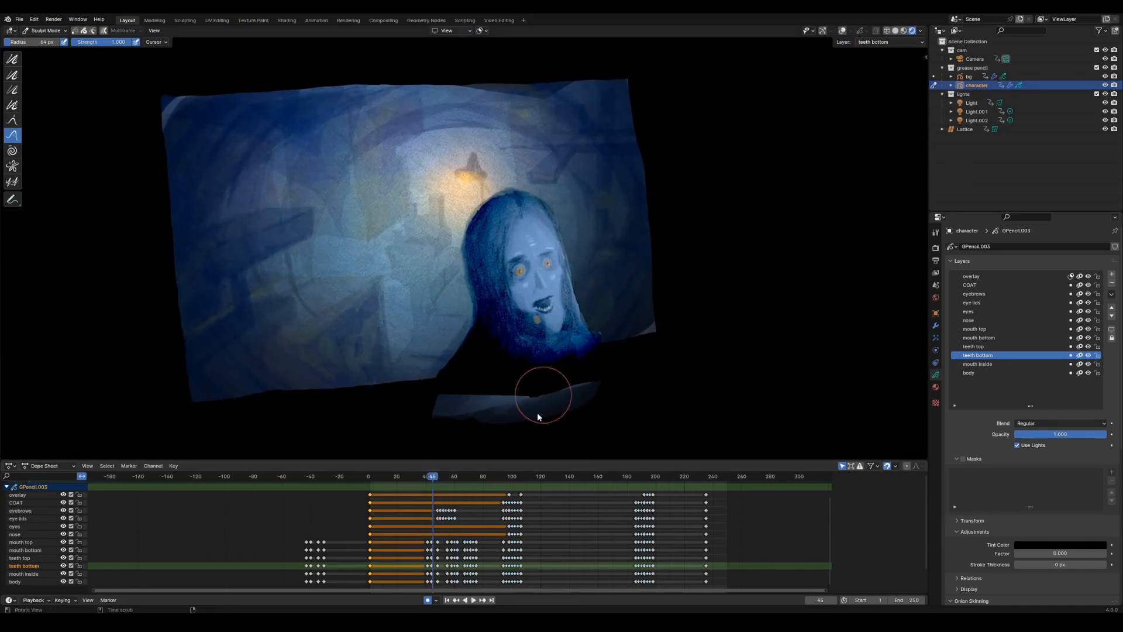
pyautogui.click(422, 478)
pyautogui.press('space')
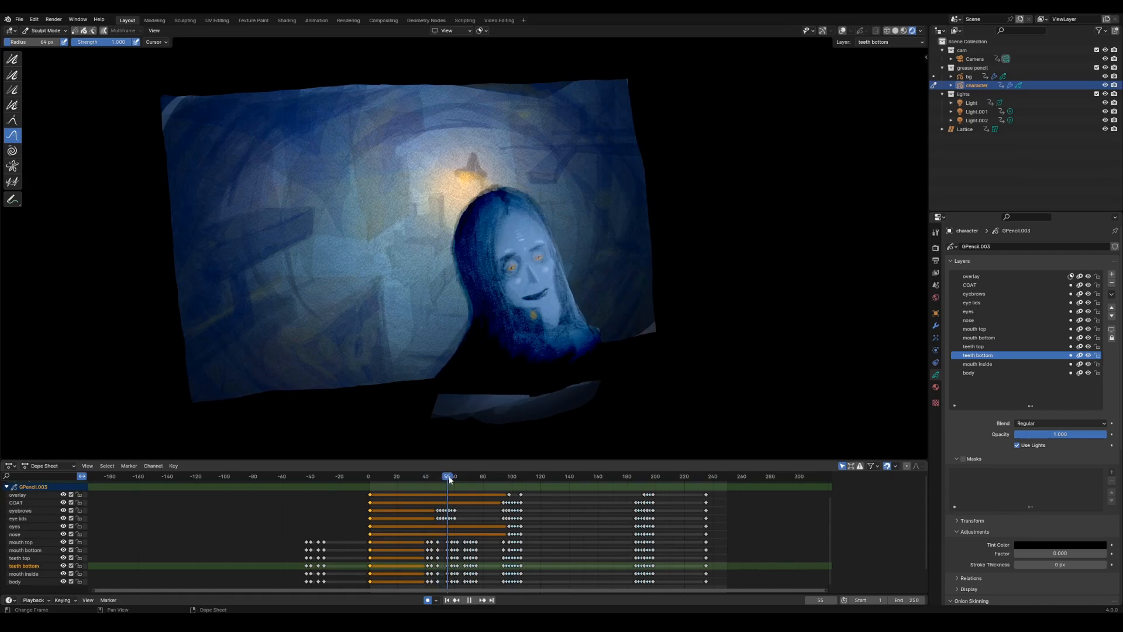
pyautogui.press('space')
pyautogui.click(444, 478)
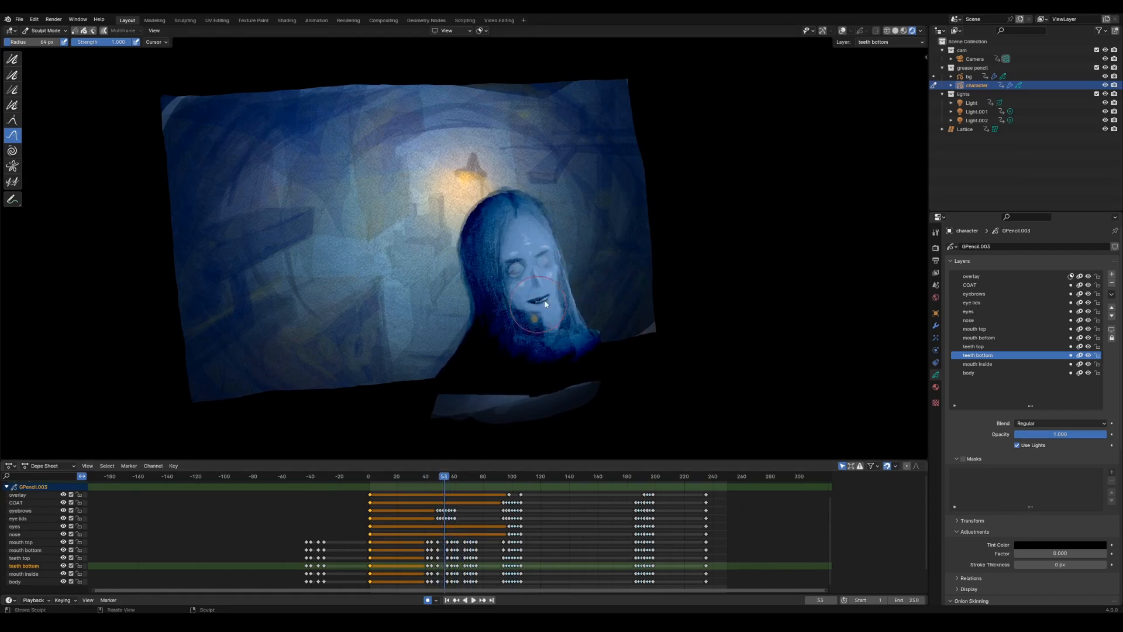
pyautogui.moveTo(444, 481); pyautogui.dragTo(427, 490)
pyautogui.press('space')
pyautogui.press('space')
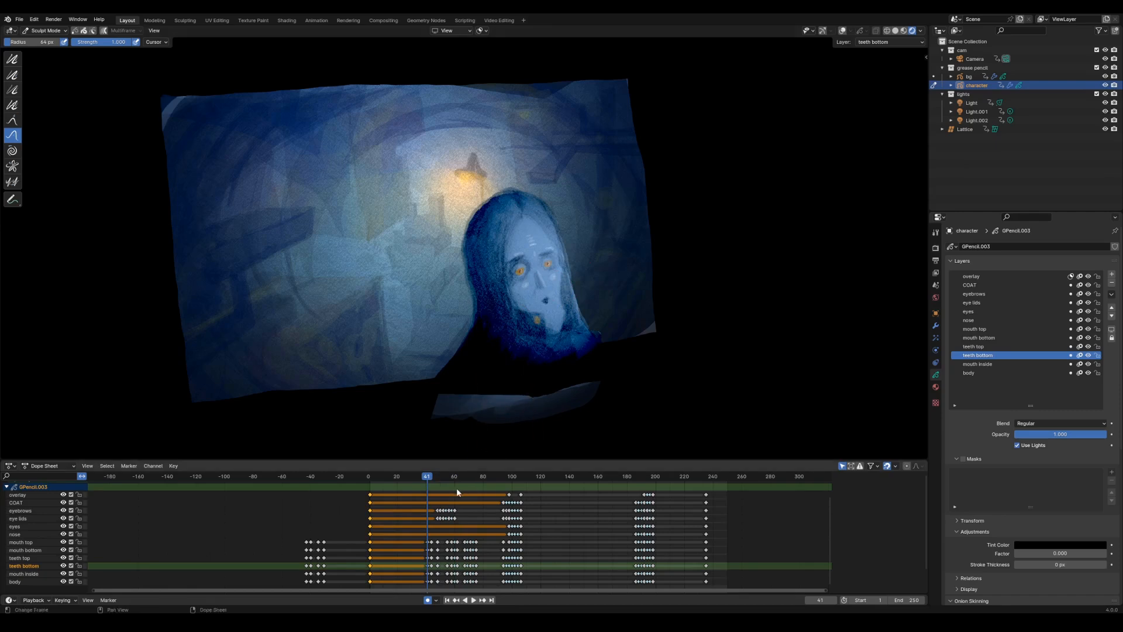
pyautogui.press('space')
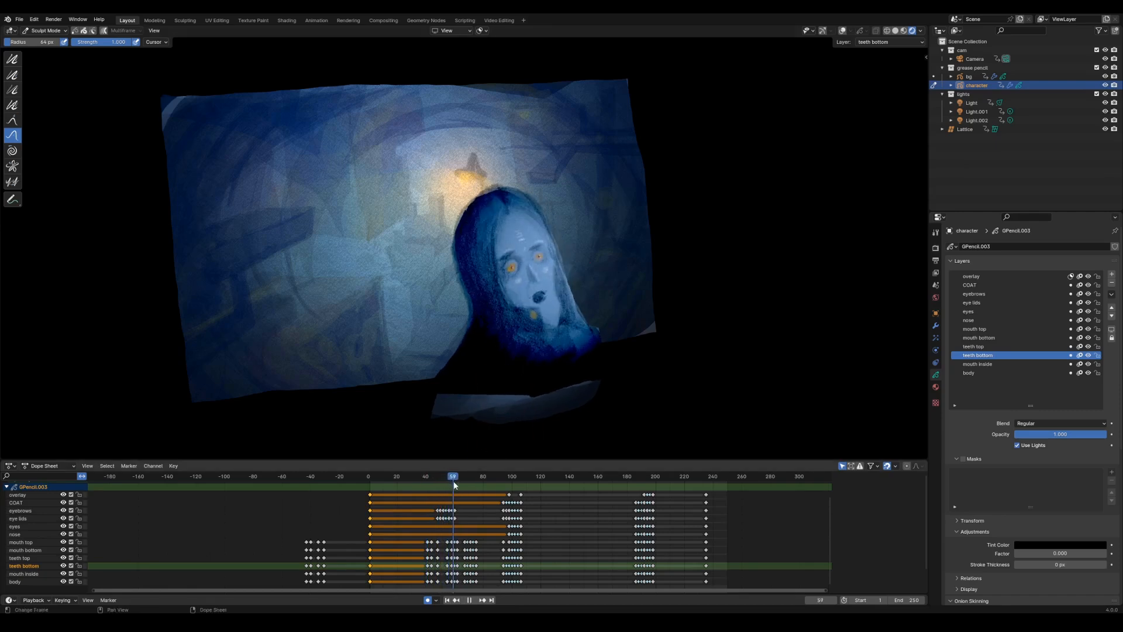
pyautogui.press('space')
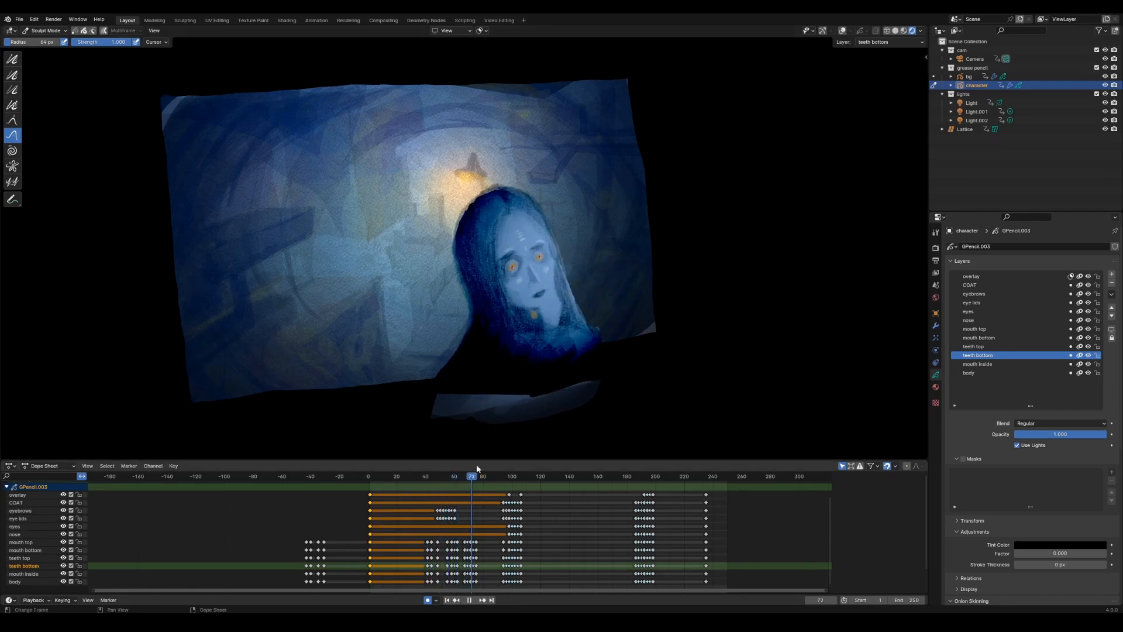
pyautogui.press('space')
pyautogui.moveTo(510, 476); pyautogui.dragTo(431, 488)
pyautogui.press('space')
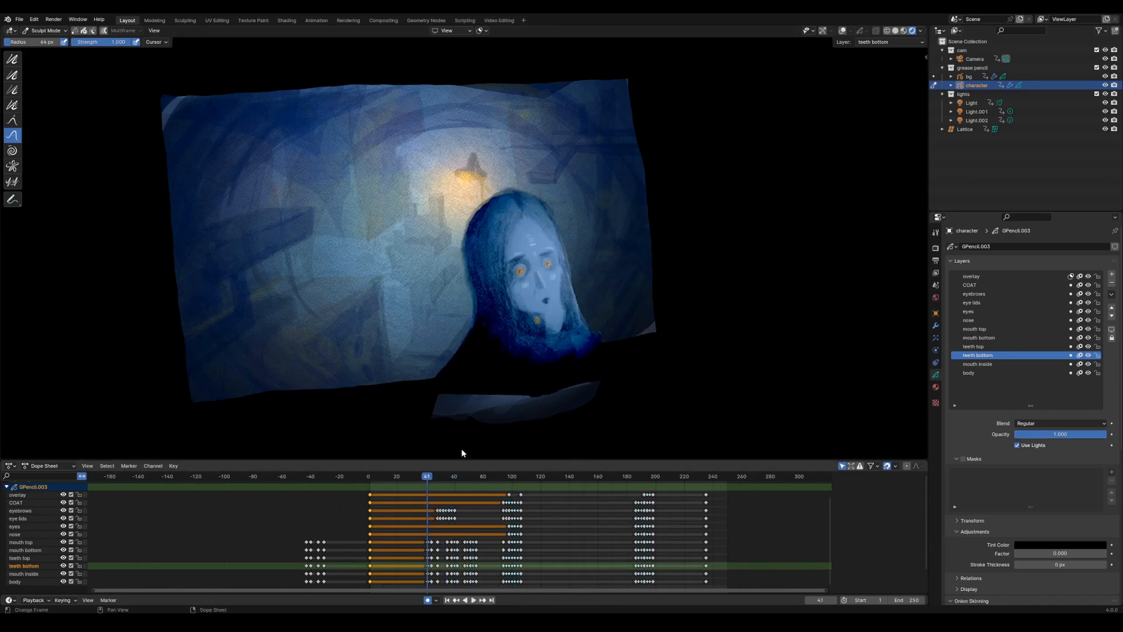
# - Save the file, and switch off the character's Hue/Saturation modifier in the viewport
pyautogui.moveTo(576, 365); pyautogui.dragTo(569, 374, button='middle')
pyautogui.hotkey('ctrl', 's')
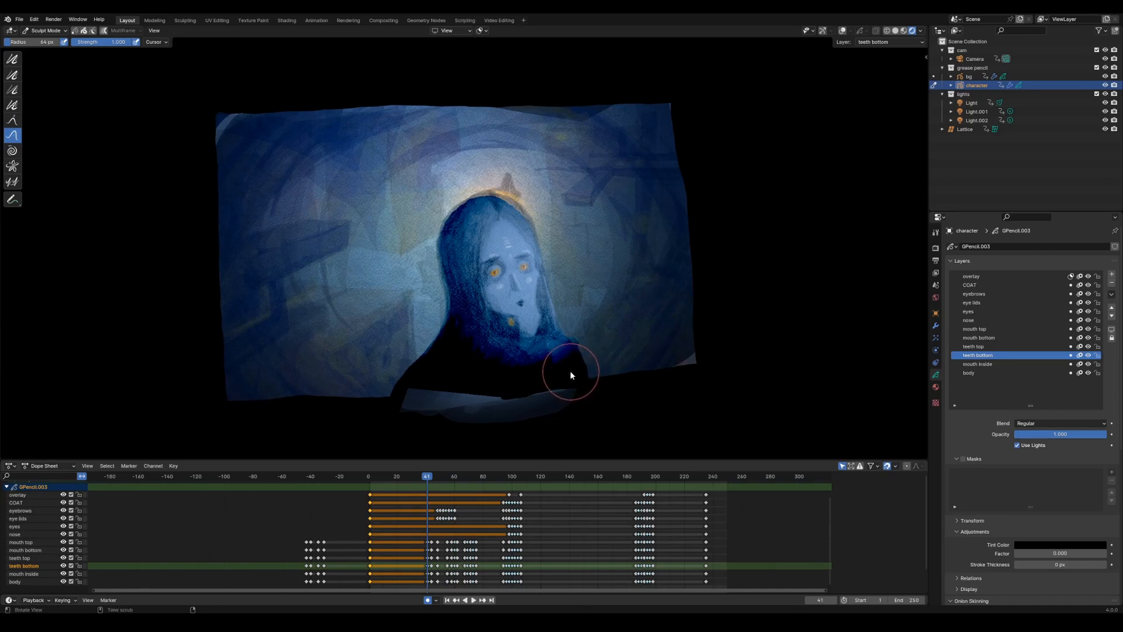
pyautogui.moveTo(570, 370); pyautogui.dragTo(577, 367, button='middle')
pyautogui.click(937, 325)
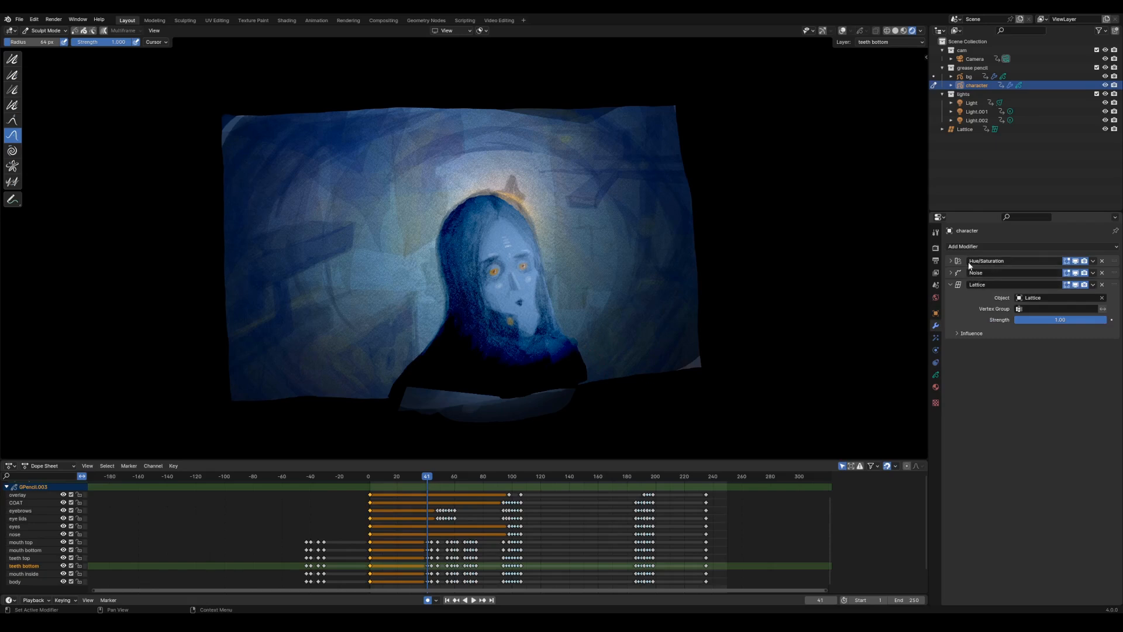
pyautogui.click(1076, 260)
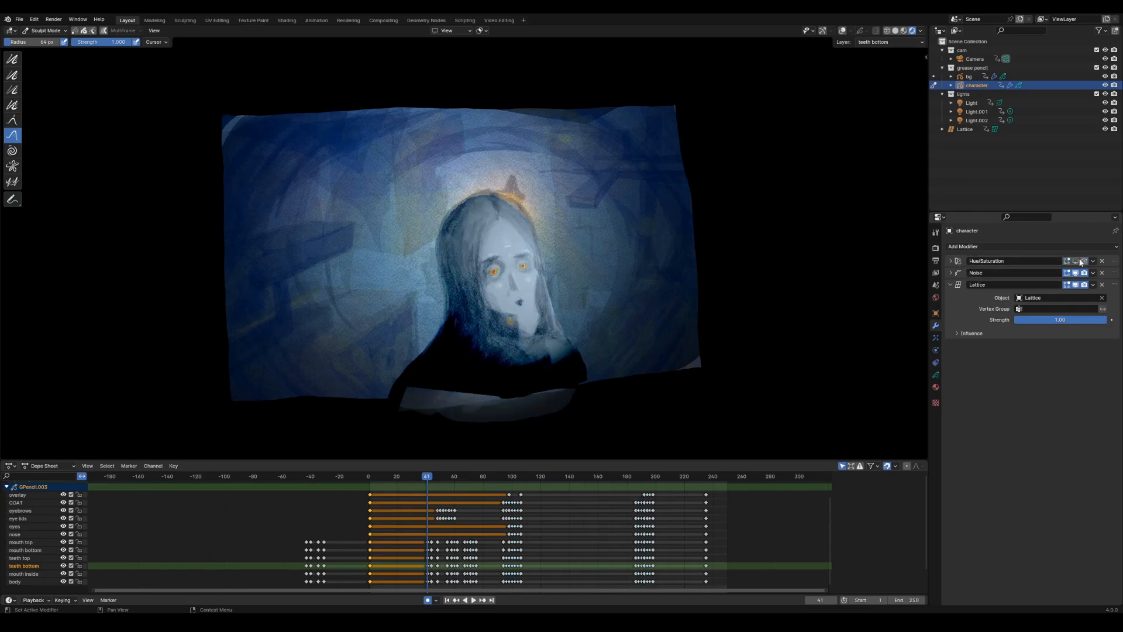
# - Switch the character's Hue/Saturation modifier back on in the viewport and play the animation to about frame 68
pyautogui.click(1076, 260)
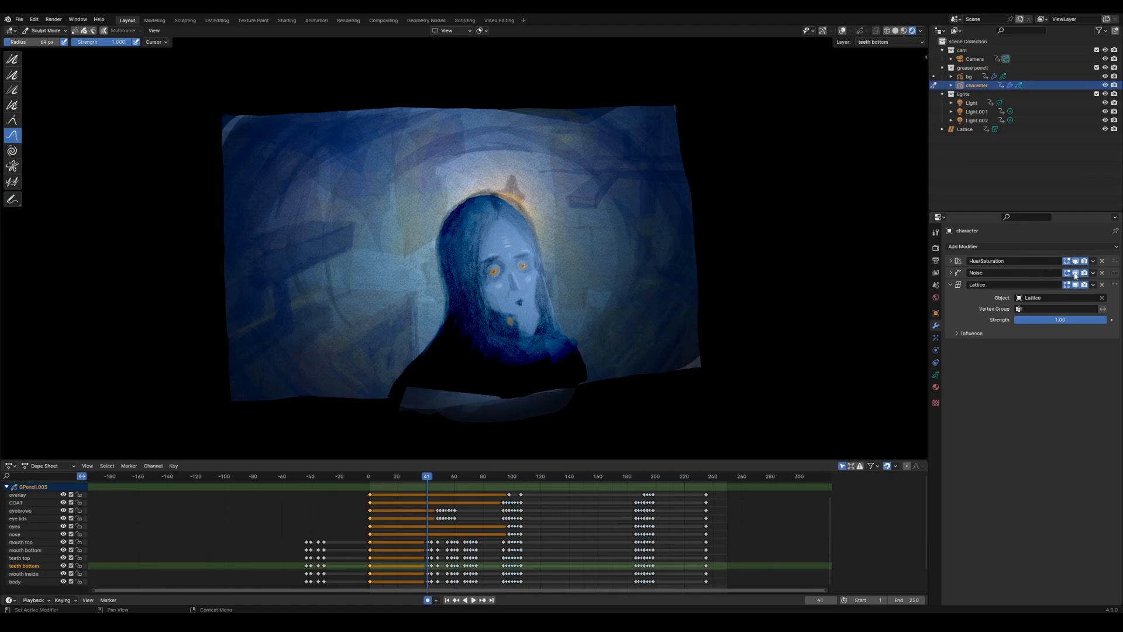
pyautogui.press('space')
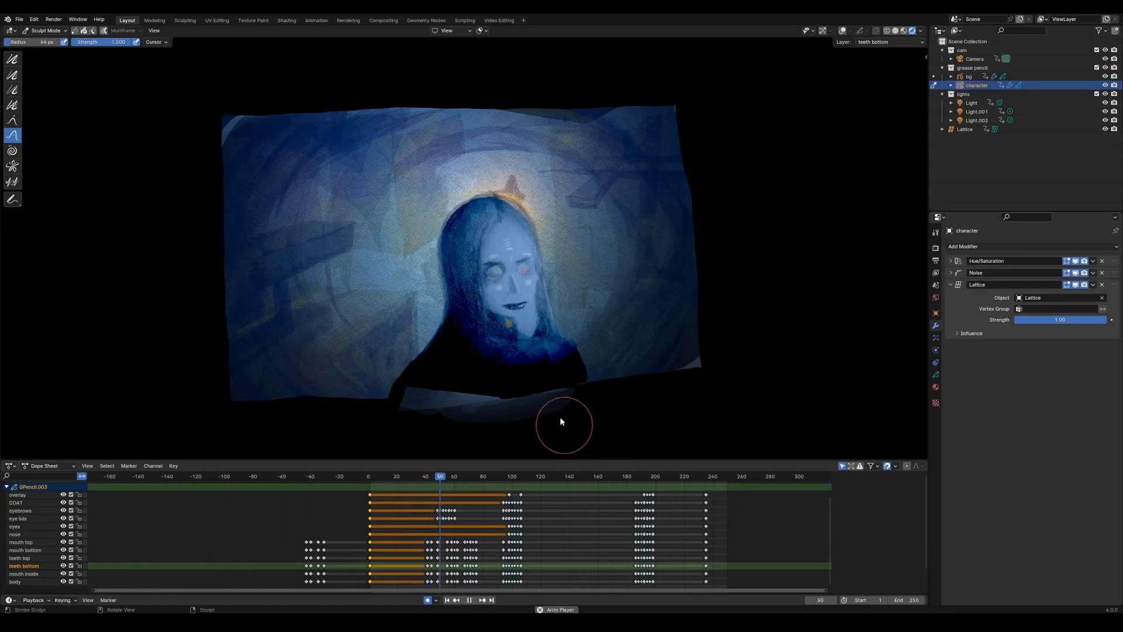
pyautogui.moveTo(446, 481)
pyautogui.mouseDown()
pyautogui.moveTo(420, 477)
pyautogui.moveTo(466, 477)
pyautogui.mouseUp()
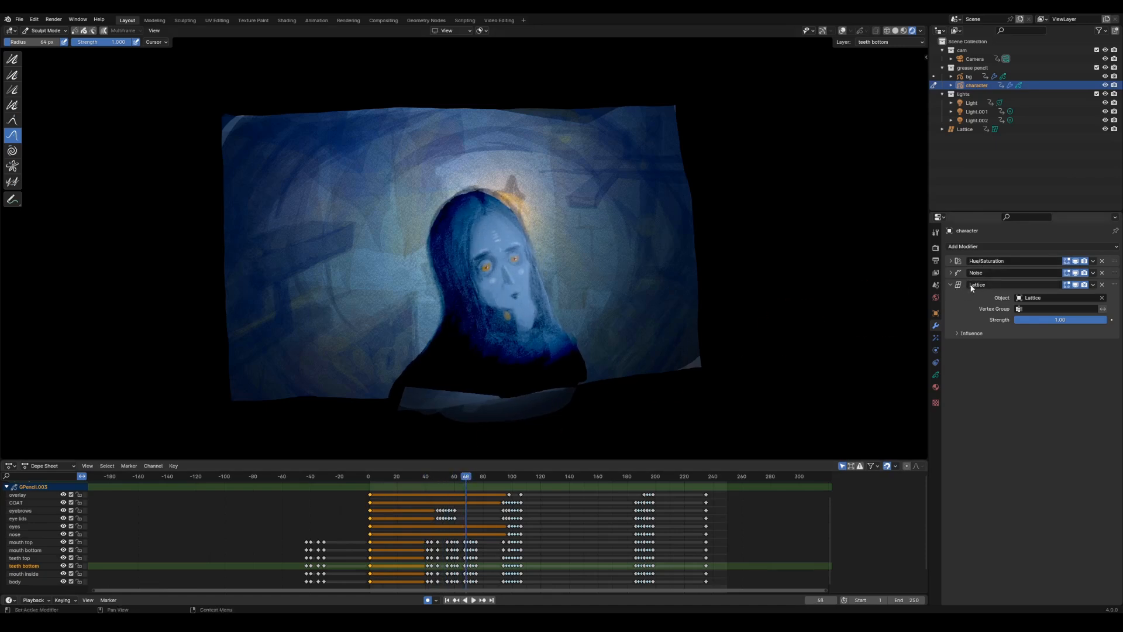
# - Show the viewport overlays, inspect the lattice grid and character from the side around frame 38, and save the file
pyautogui.click(842, 31)
pyautogui.click(424, 476)
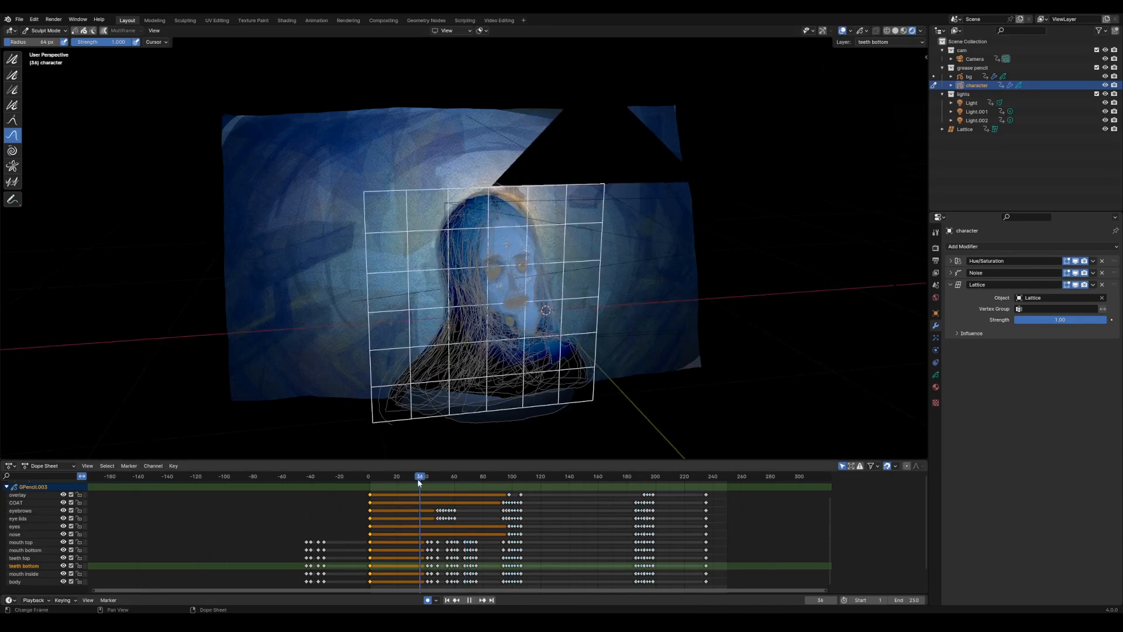
pyautogui.moveTo(458, 388)
pyautogui.mouseDown(button='middle')
pyautogui.moveTo(521, 396)
pyautogui.moveTo(504, 405)
pyautogui.moveTo(542, 413)
pyautogui.mouseUp(button='middle')
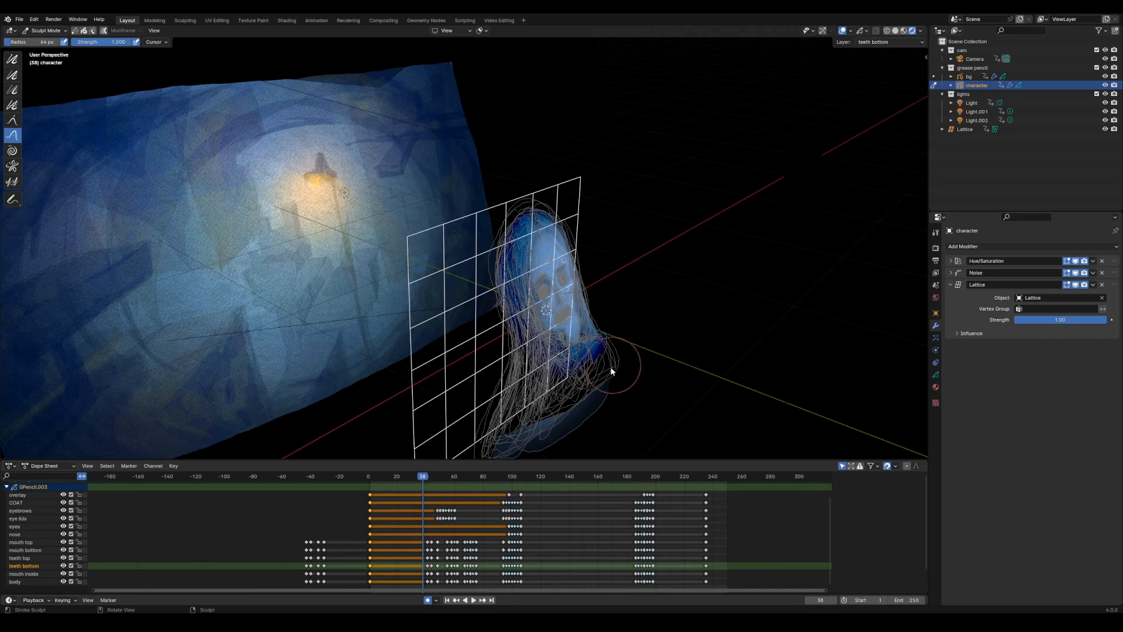
pyautogui.moveTo(603, 376); pyautogui.dragTo(754, 181, button='middle')
pyautogui.click(843, 30)
pyautogui.click(842, 31)
pyautogui.moveTo(676, 332)
pyautogui.mouseDown(button='middle')
pyautogui.moveTo(647, 358)
pyautogui.moveTo(696, 364)
pyautogui.moveTo(681, 363)
pyautogui.mouseUp(button='middle')
pyautogui.hotkey('ctrl', 's')
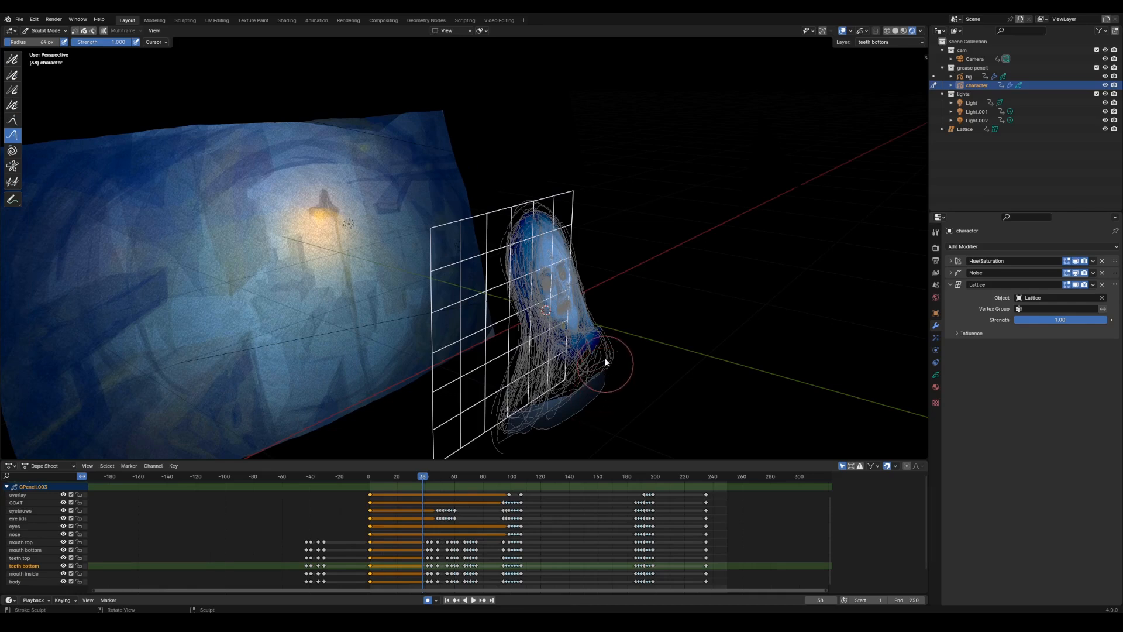
# - Switch the character from Sculpt Mode to Object Mode and select the lattice grid around it
pyautogui.moveTo(581, 380)
pyautogui.mouseDown(button='middle')
pyautogui.moveTo(594, 371)
pyautogui.moveTo(563, 383)
pyautogui.moveTo(622, 354)
pyautogui.moveTo(572, 355)
pyautogui.moveTo(604, 363)
pyautogui.moveTo(594, 379)
pyautogui.moveTo(580, 375)
pyautogui.moveTo(591, 379)
pyautogui.moveTo(587, 368)
pyautogui.mouseUp(button='middle')
pyautogui.hotkey('ctrl', 'Tab')
pyautogui.click(588, 320)
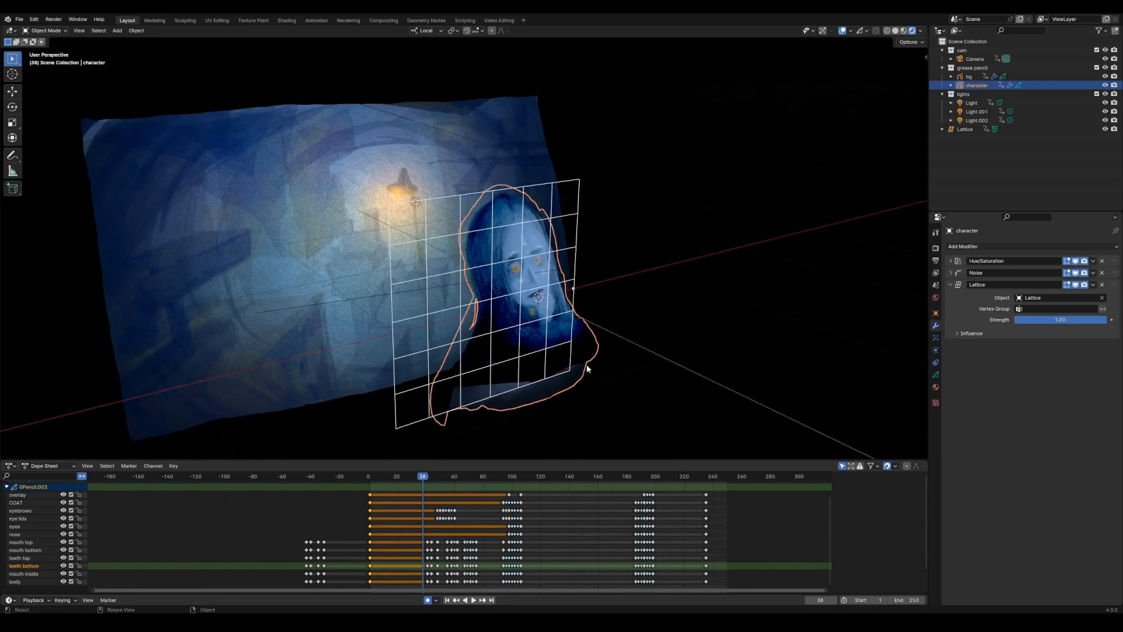
pyautogui.click(575, 280)
pyautogui.moveTo(577, 282); pyautogui.dragTo(585, 324, button='middle')
pyautogui.scroll(2, 588, 323)
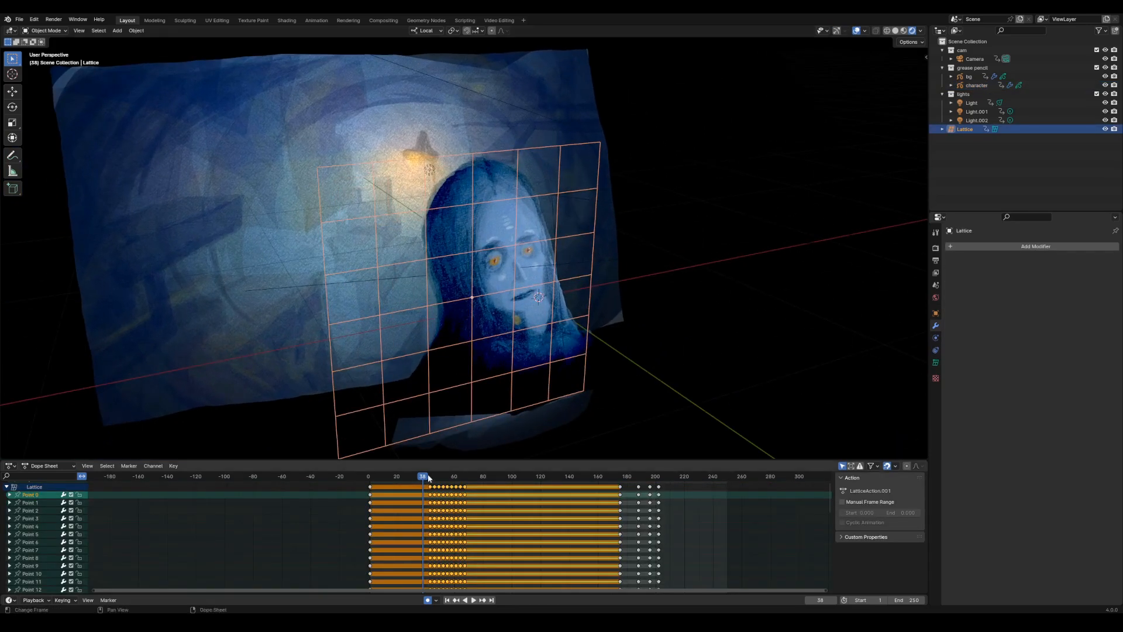
# - Play and scrub the frames between about 40 and 60 to examine how the lattice deforms the character, and save the file
pyautogui.press('space')
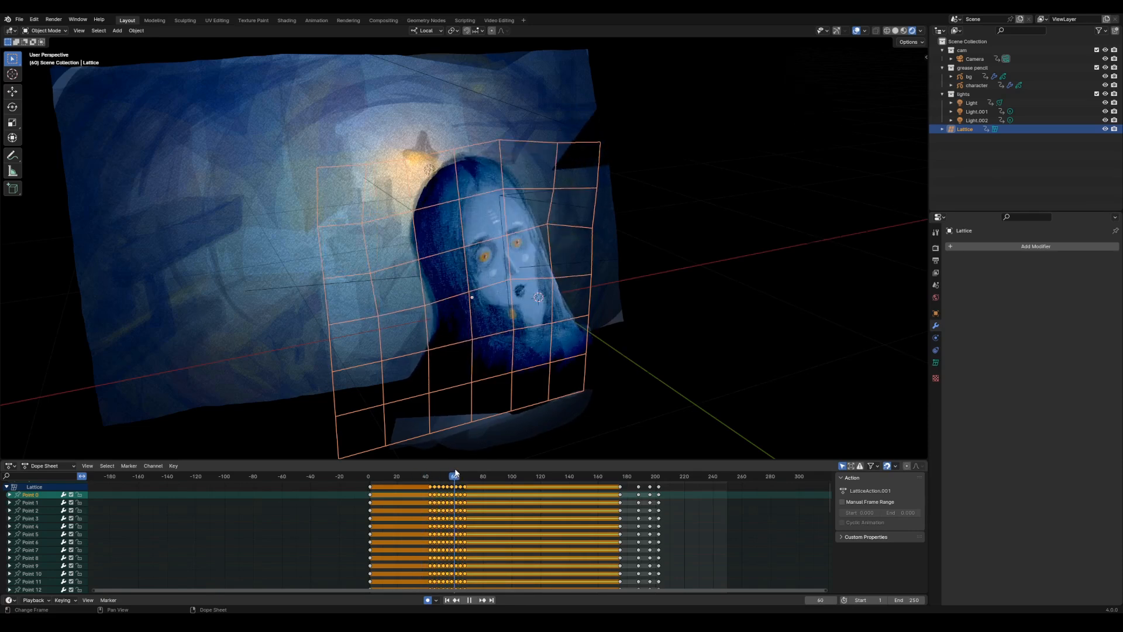
pyautogui.moveTo(456, 474); pyautogui.dragTo(425, 474)
pyautogui.press('space')
pyautogui.moveTo(641, 353)
pyautogui.mouseDown(button='middle')
pyautogui.moveTo(624, 346)
pyautogui.moveTo(638, 337)
pyautogui.moveTo(625, 354)
pyautogui.mouseUp(button='middle')
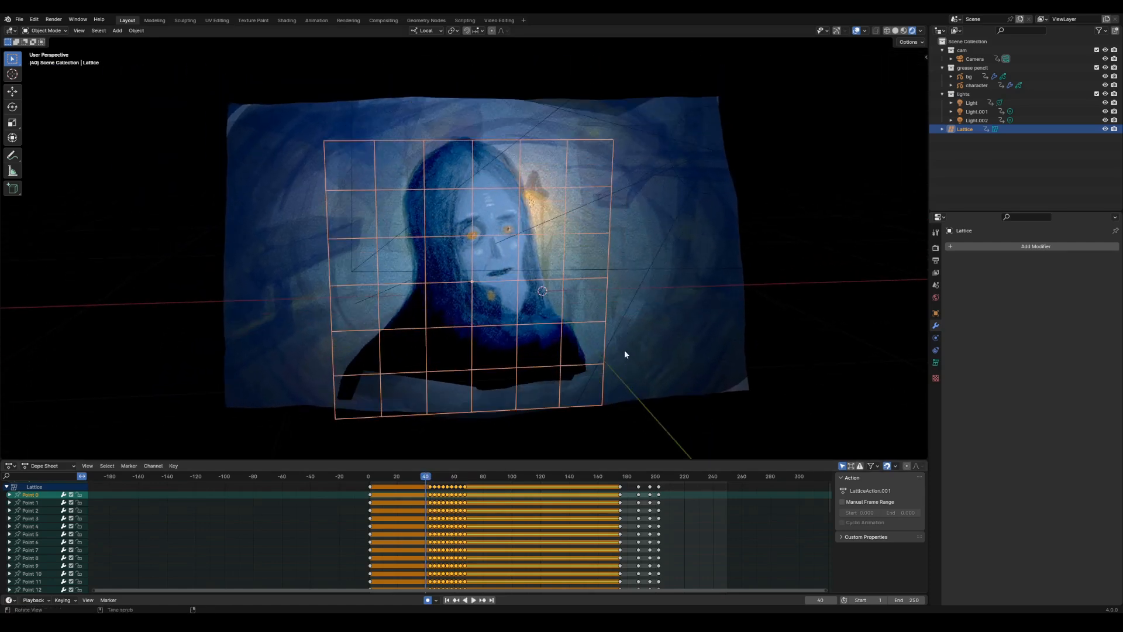
pyautogui.hotkey('ctrl', 's')
pyautogui.moveTo(828, 286); pyautogui.dragTo(786, 337, button='middle')
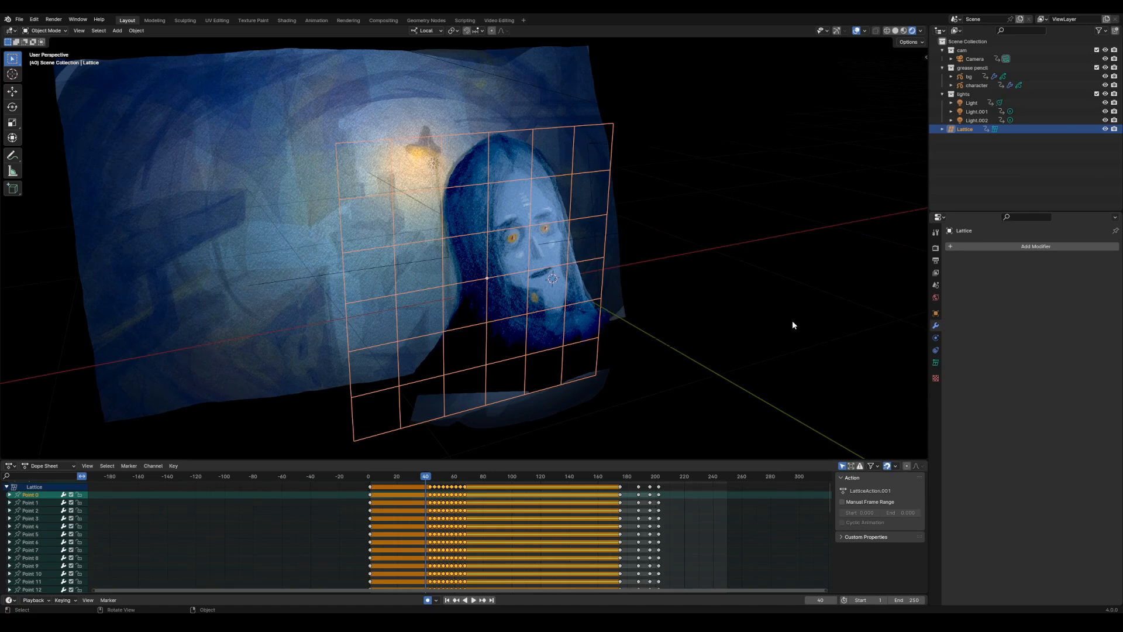
pyautogui.moveTo(812, 322)
pyautogui.mouseDown(button='middle')
pyautogui.moveTo(785, 349)
pyautogui.moveTo(728, 351)
pyautogui.mouseUp(button='middle')
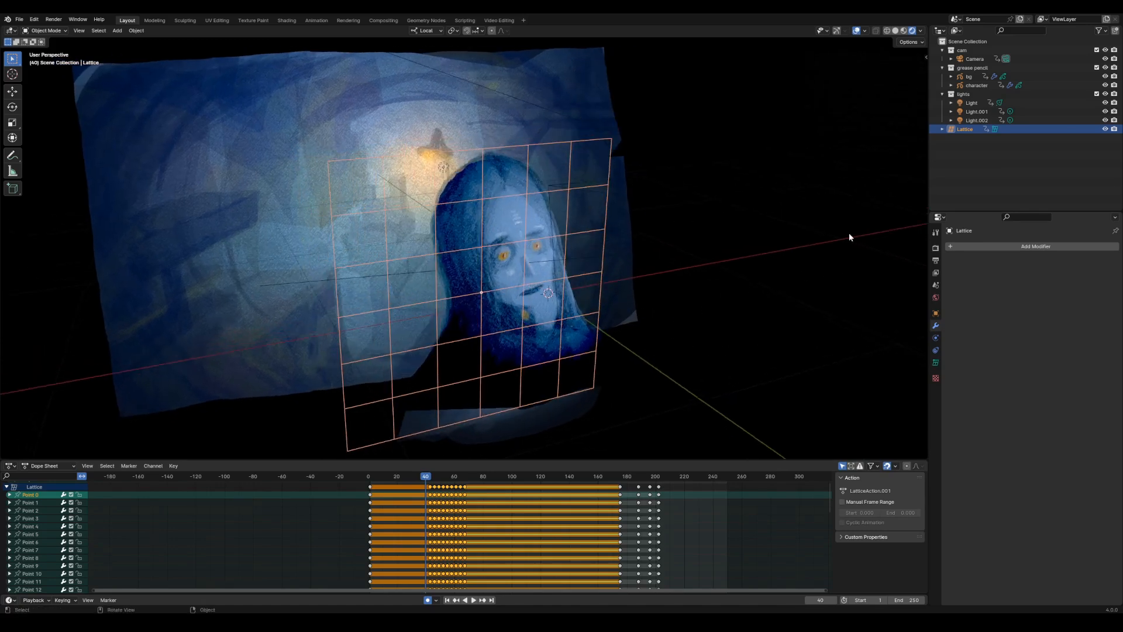
# - Search the add-ons in the preferences for "animat" to check the animation add-ons, and close the preferences
pyautogui.click(38, 20)
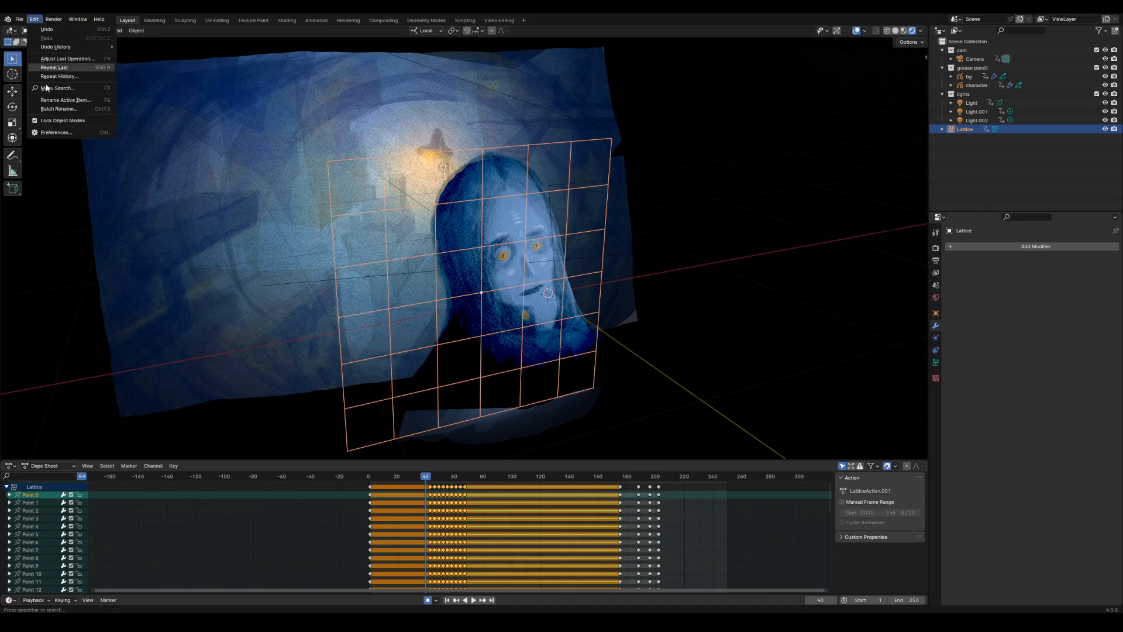
pyautogui.click(64, 133)
pyautogui.click(36, 98)
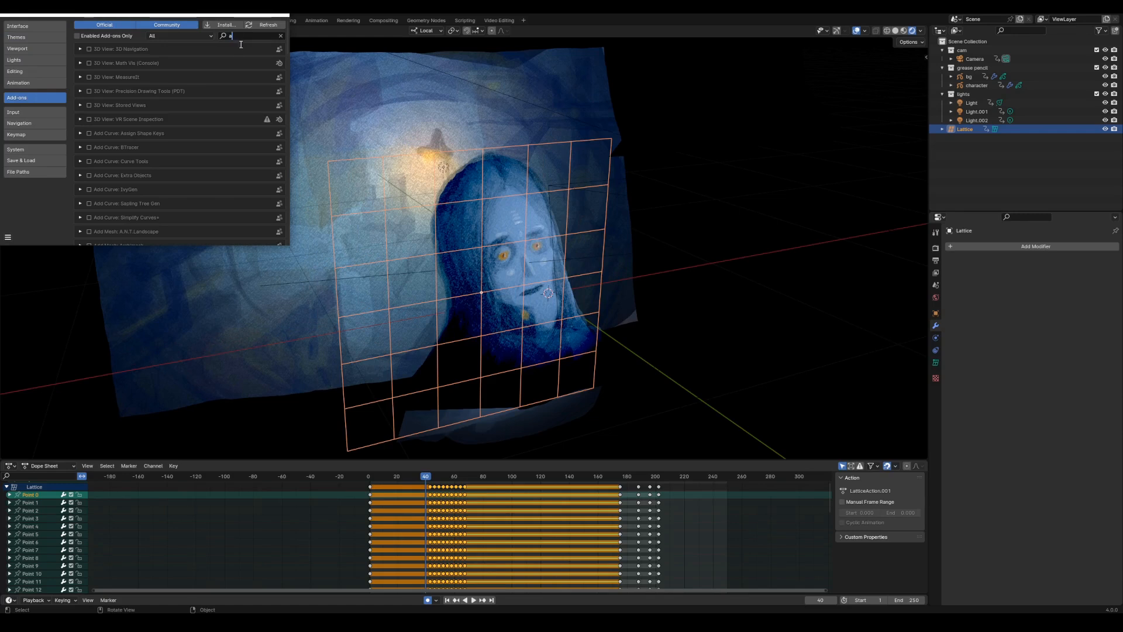
pyautogui.write('animat')
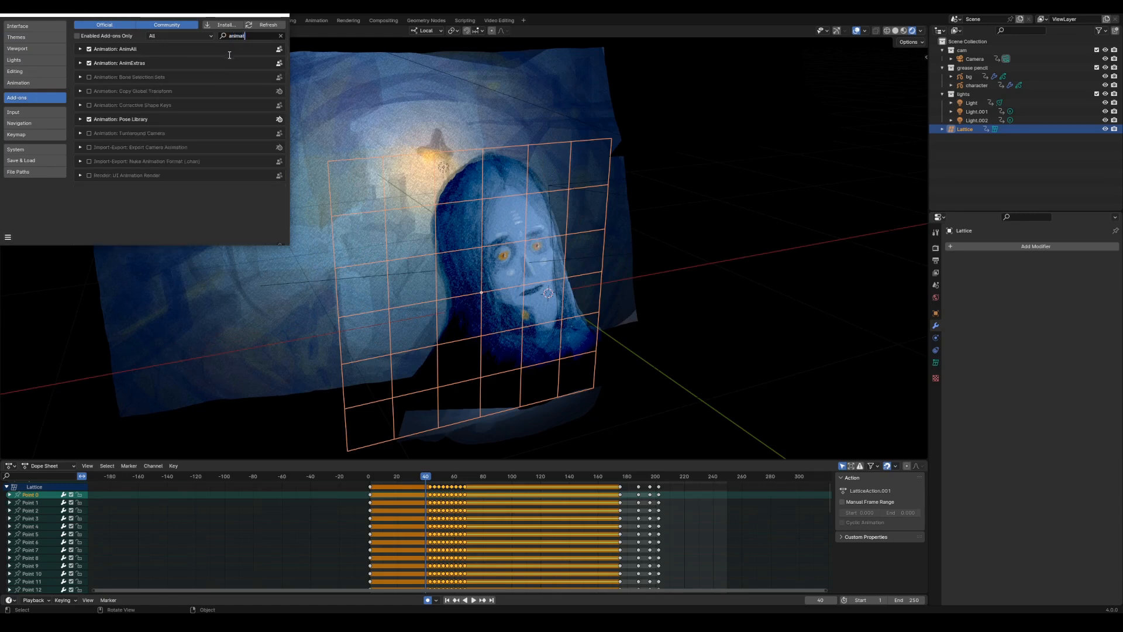
pyautogui.write('e')
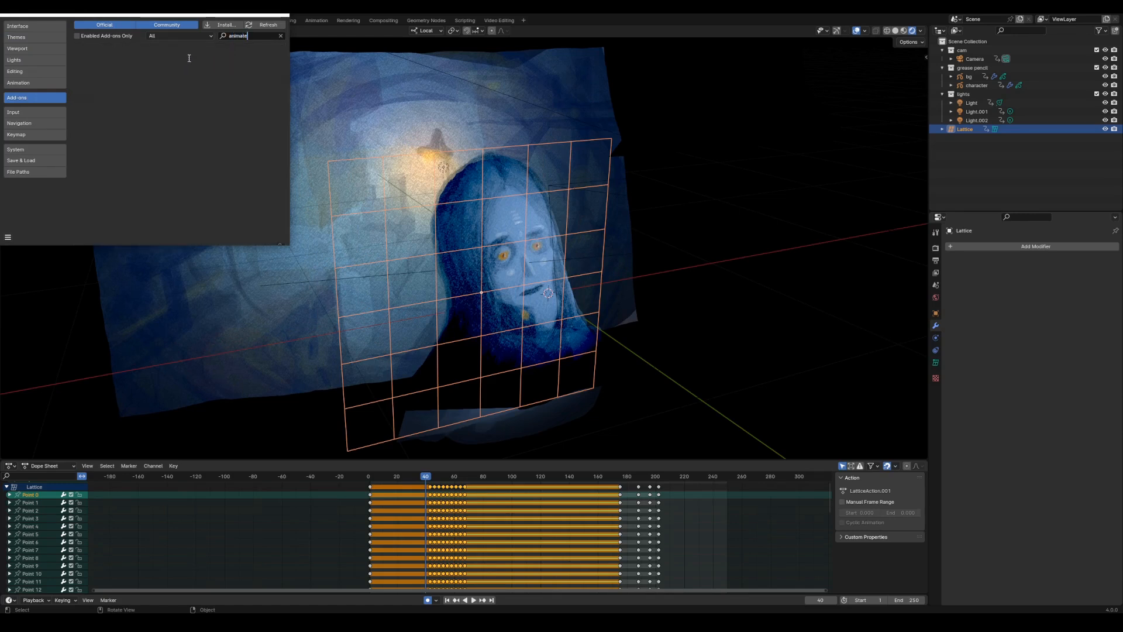
pyautogui.press('BackSpace')
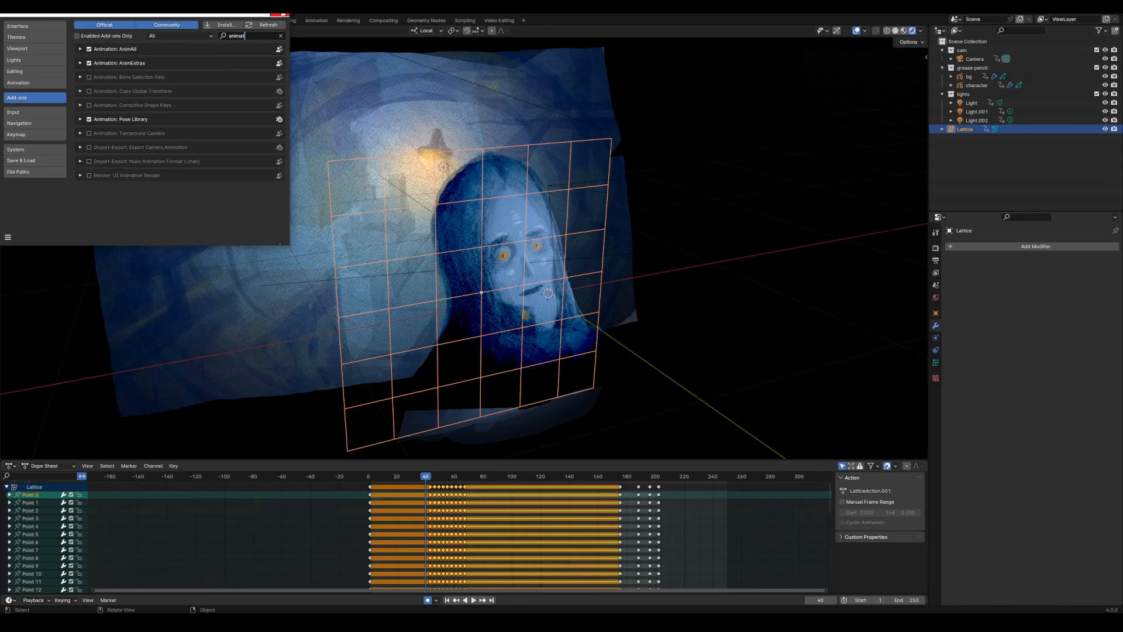
pyautogui.click(284, 15)
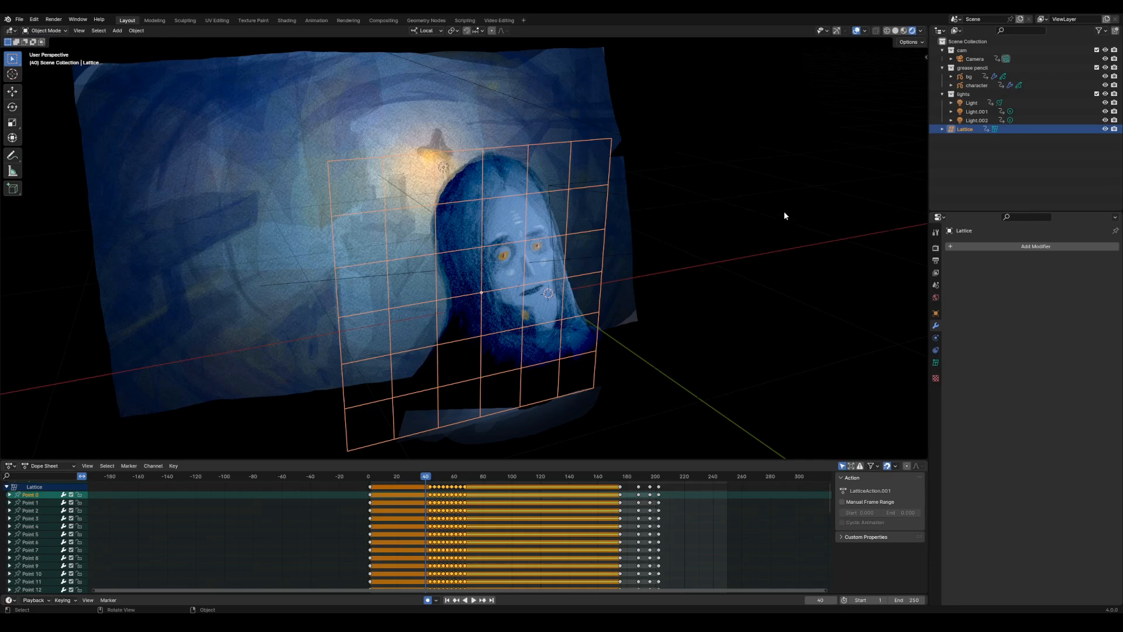
# - Display the AnimAll keying options for the lattice in the viewport sidebar
pyautogui.press('n')
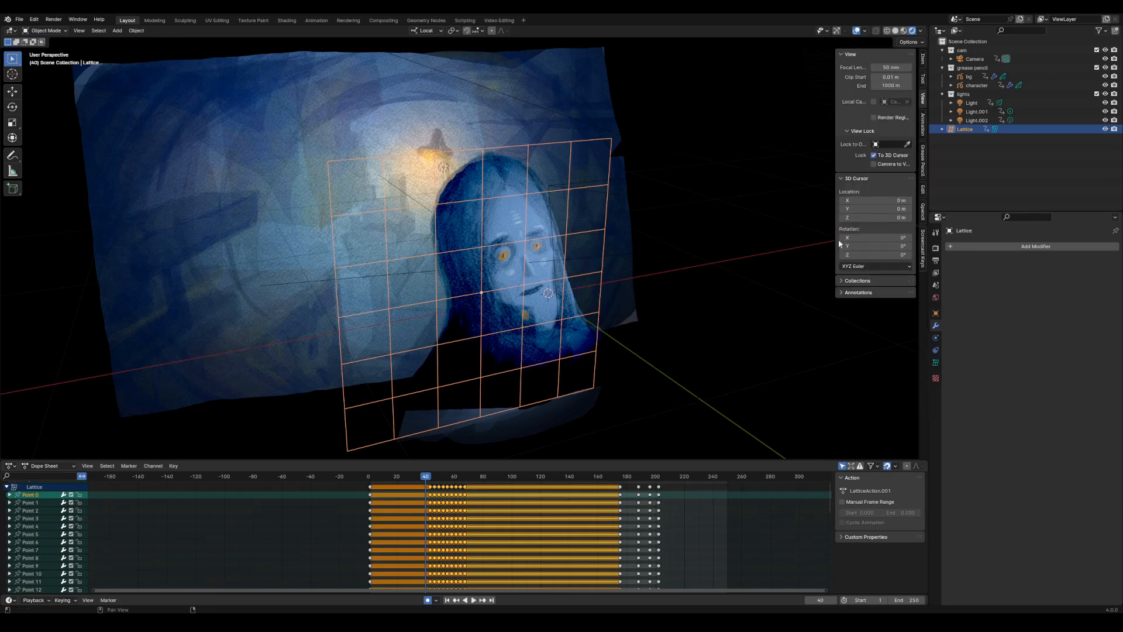
pyautogui.moveTo(657, 351)
pyautogui.mouseDown(button='middle')
pyautogui.moveTo(636, 328)
pyautogui.moveTo(640, 351)
pyautogui.moveTo(656, 335)
pyautogui.mouseUp(button='middle')
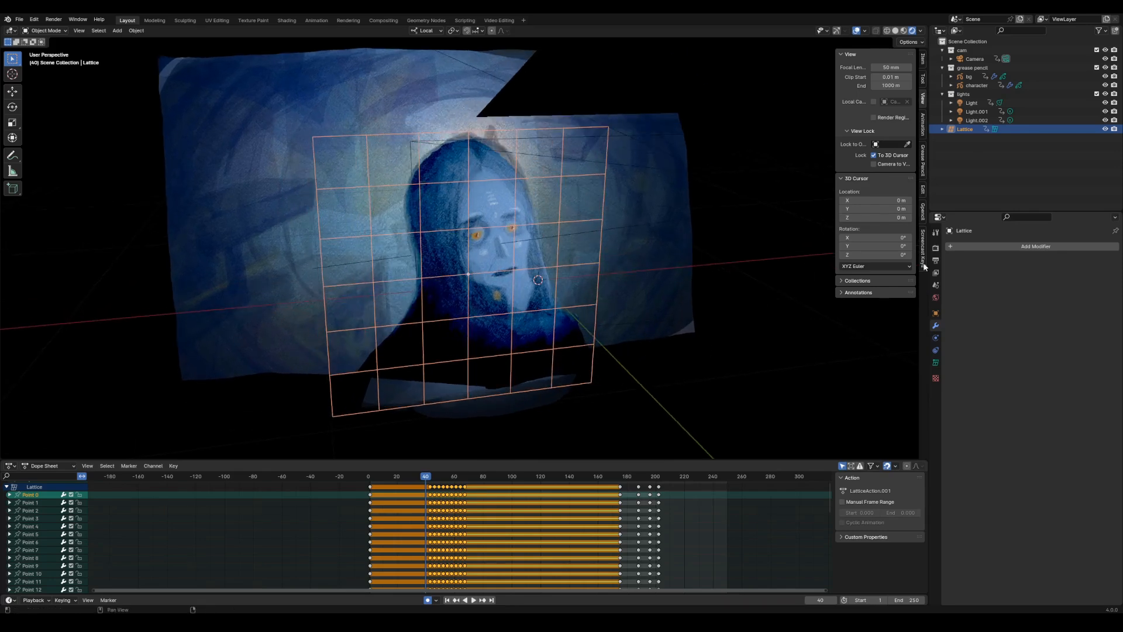
pyautogui.moveTo(715, 311)
pyautogui.mouseDown(button='middle')
pyautogui.moveTo(658, 356)
pyautogui.moveTo(706, 312)
pyautogui.mouseUp(button='middle')
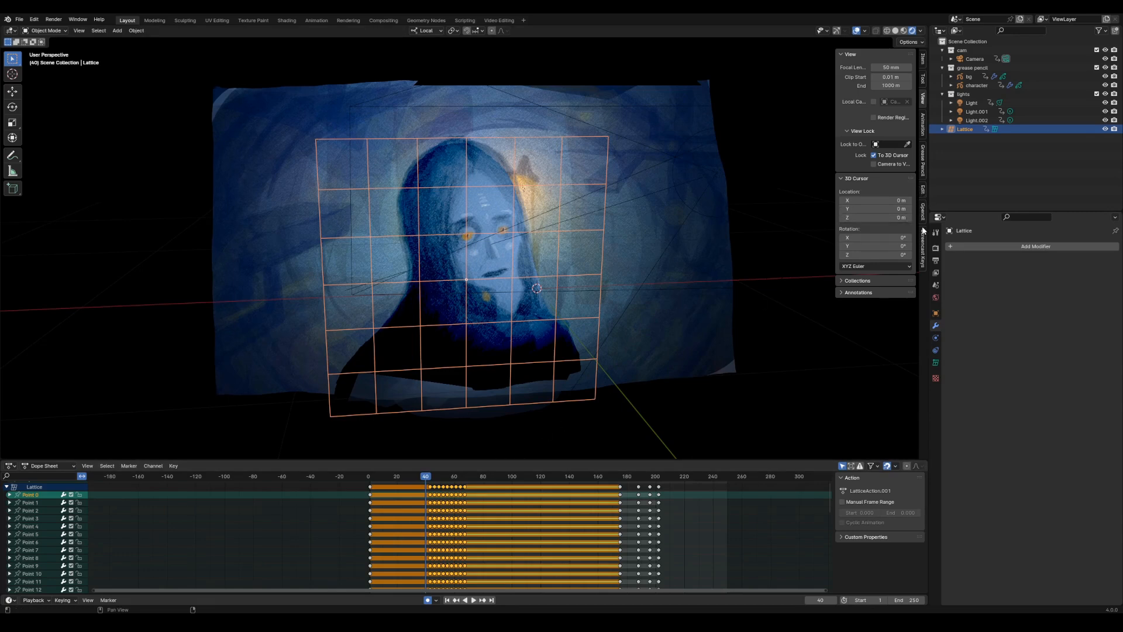
pyautogui.click(923, 124)
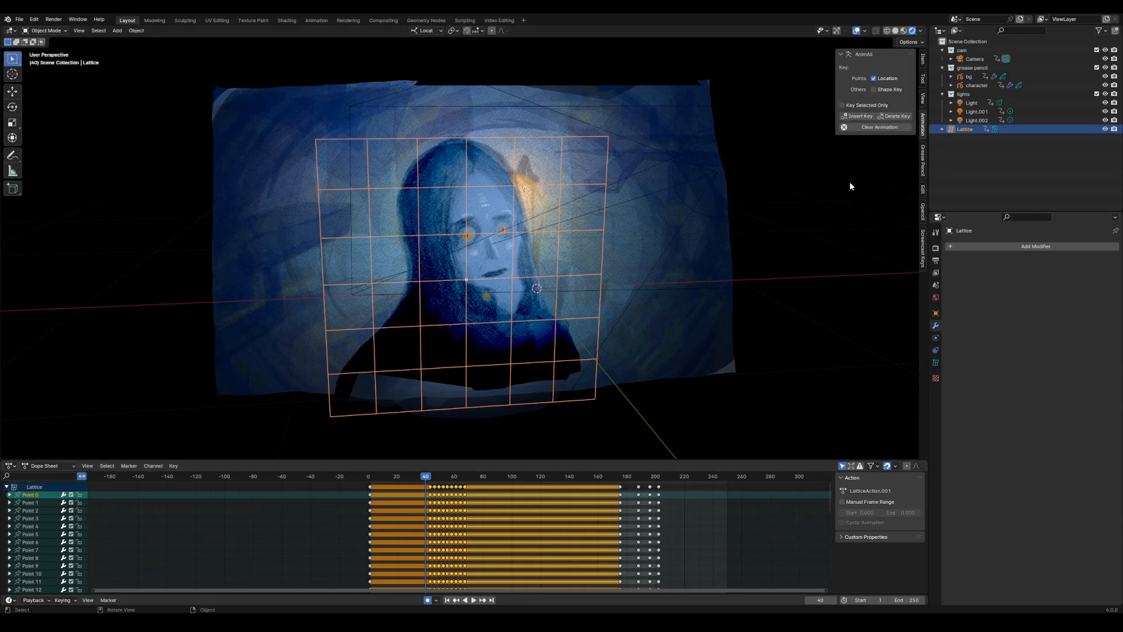
# - Put the lattice in Edit Mode at frame 47, replay its point animation, and return to frame 42
pyautogui.moveTo(428, 479); pyautogui.dragTo(436, 479)
pyautogui.hotkey('ctrl', 'Tab')
pyautogui.click(702, 303)
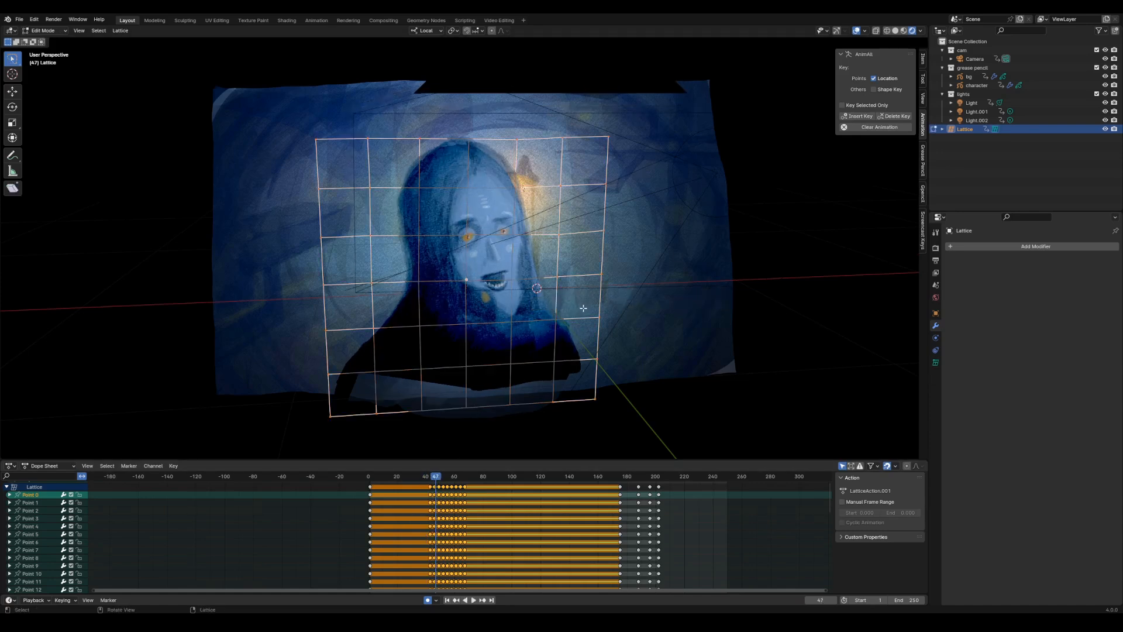
pyautogui.moveTo(573, 321); pyautogui.dragTo(575, 335, button='middle')
pyautogui.moveTo(569, 333); pyautogui.dragTo(567, 224, button='middle')
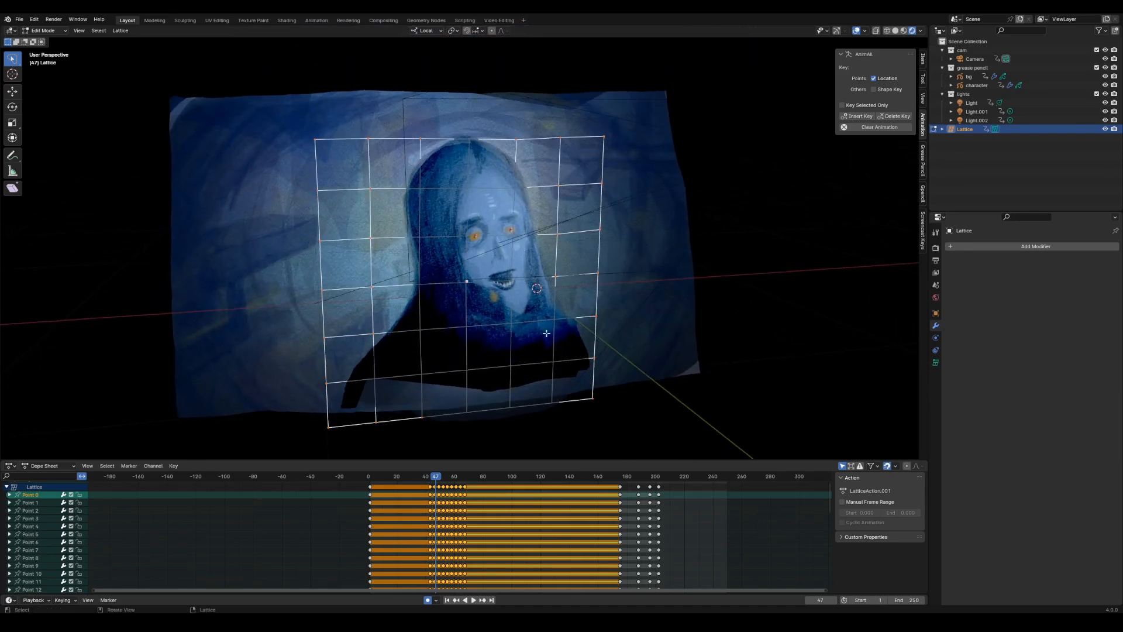
pyautogui.press('space')
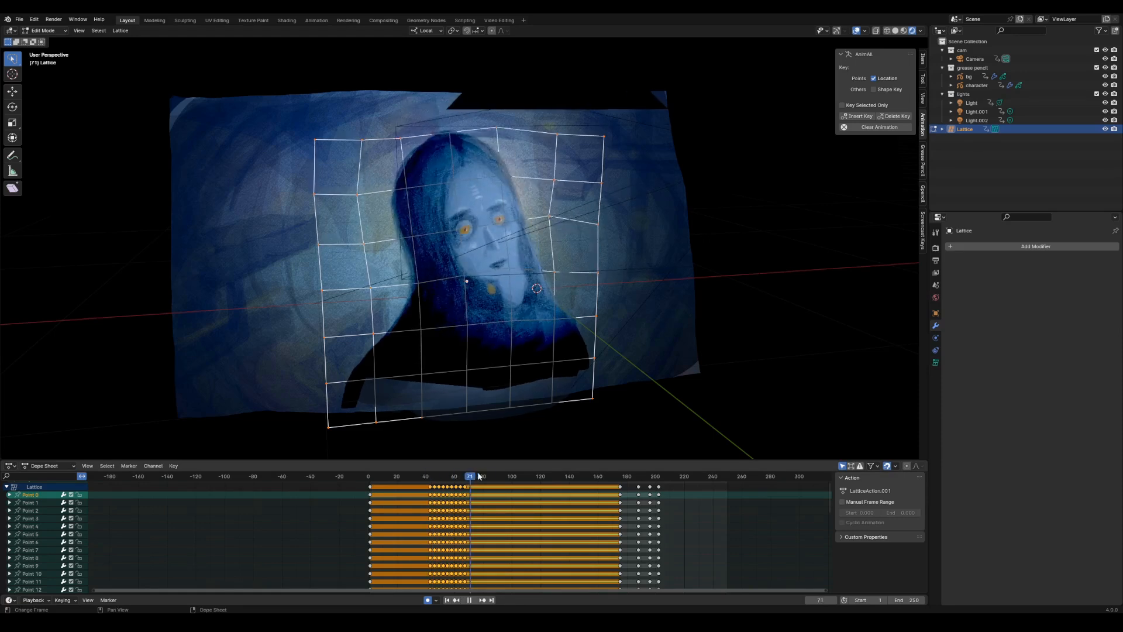
pyautogui.moveTo(456, 481); pyautogui.dragTo(429, 484)
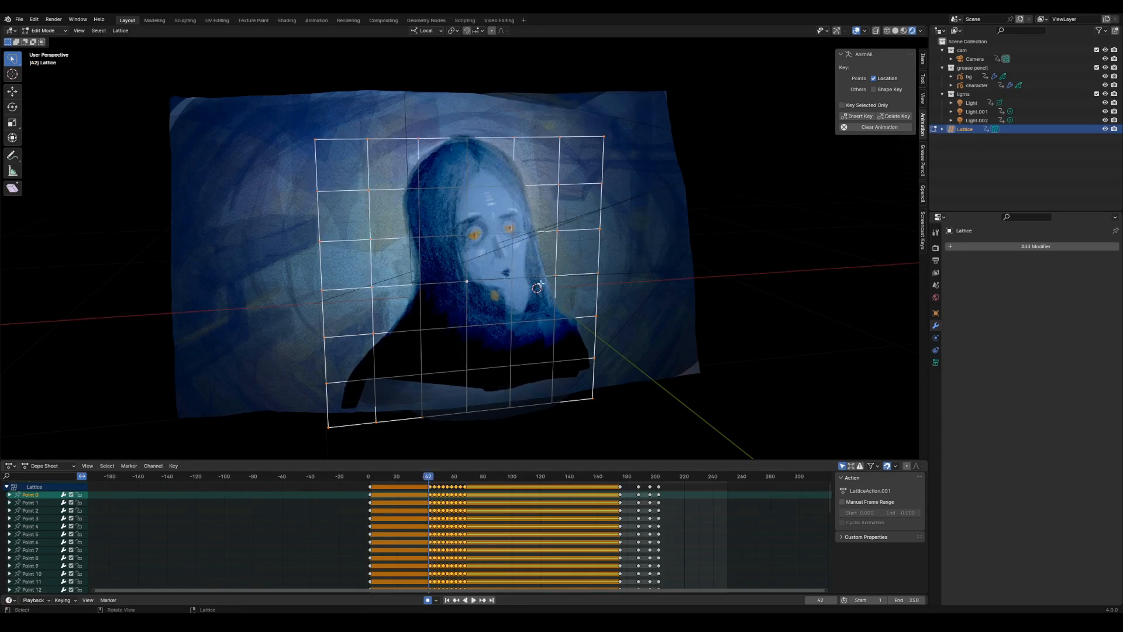
# - Show the lattice's data properties to examine its resolution settings alongside the grid seen from the side
pyautogui.moveTo(507, 402); pyautogui.dragTo(819, 386, button='middle')
pyautogui.click(936, 362)
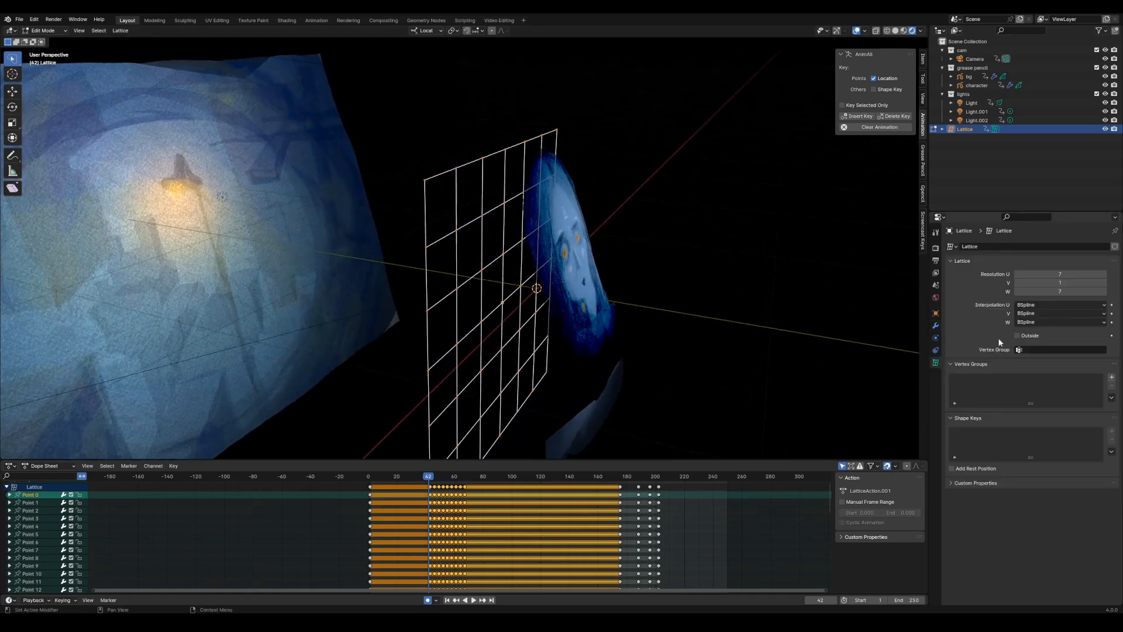
pyautogui.moveTo(731, 370); pyautogui.dragTo(646, 376, button='middle')
# - Return to Object Mode, add a new lattice object at the 3D cursor, and look at it from several angles
pyautogui.hotkey('ctrl', 'Tab')
pyautogui.click(562, 379)
pyautogui.hotkey('shift', 'a')
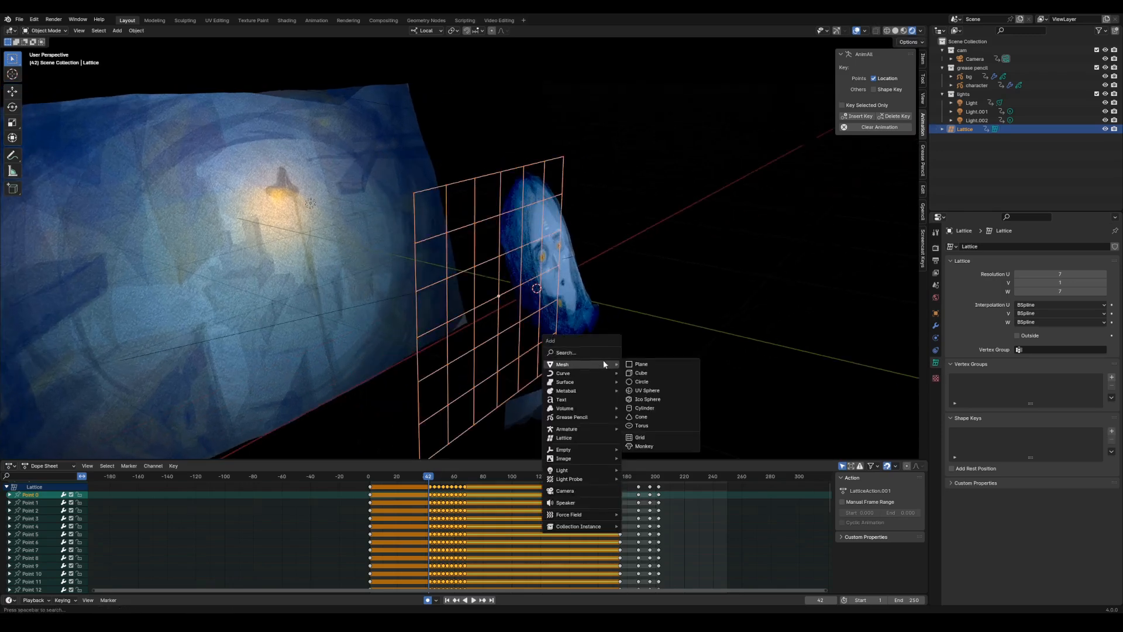
pyautogui.click(588, 437)
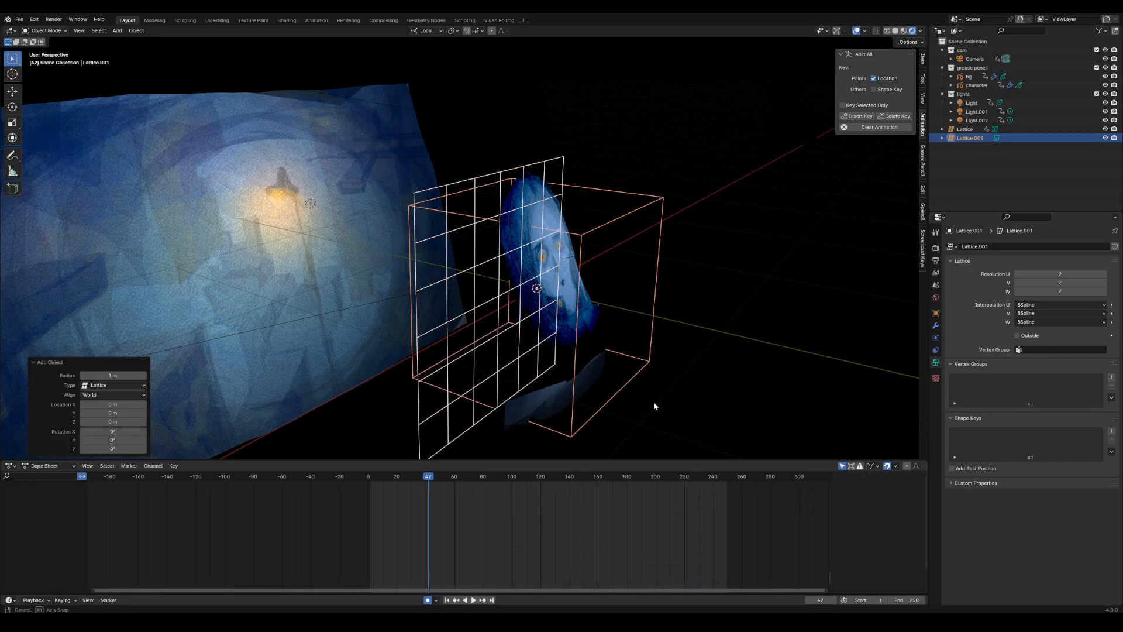
pyautogui.moveTo(654, 401); pyautogui.dragTo(658, 331, button='middle')
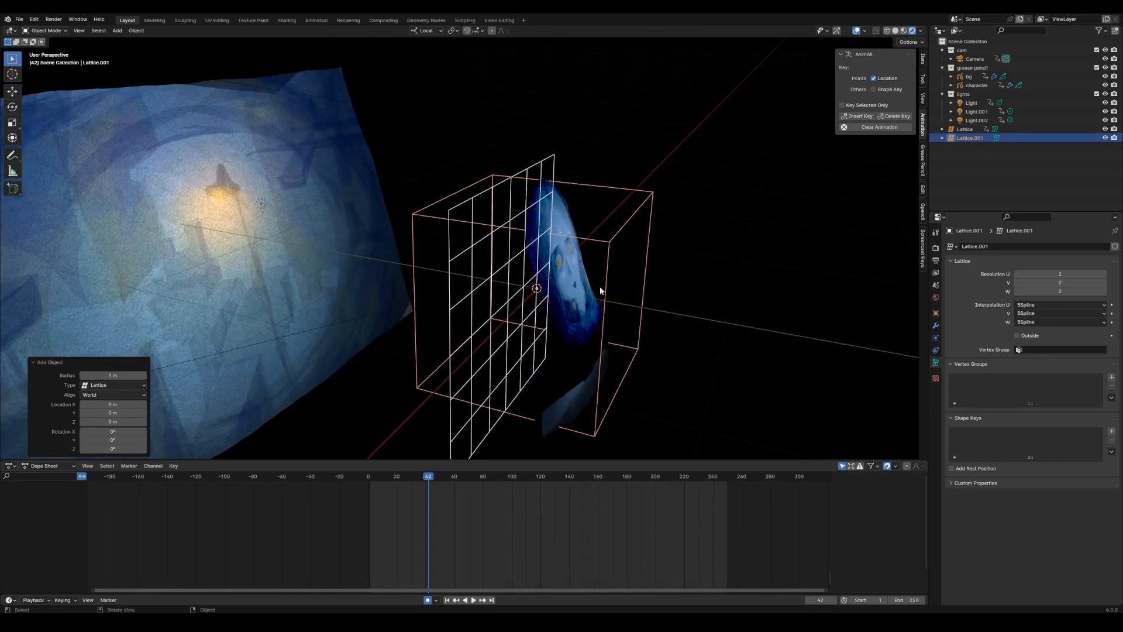
pyautogui.moveTo(760, 381)
pyautogui.mouseDown(button='middle')
pyautogui.moveTo(708, 402)
pyautogui.moveTo(726, 389)
pyautogui.moveTo(711, 371)
pyautogui.moveTo(746, 376)
pyautogui.mouseUp(button='middle')
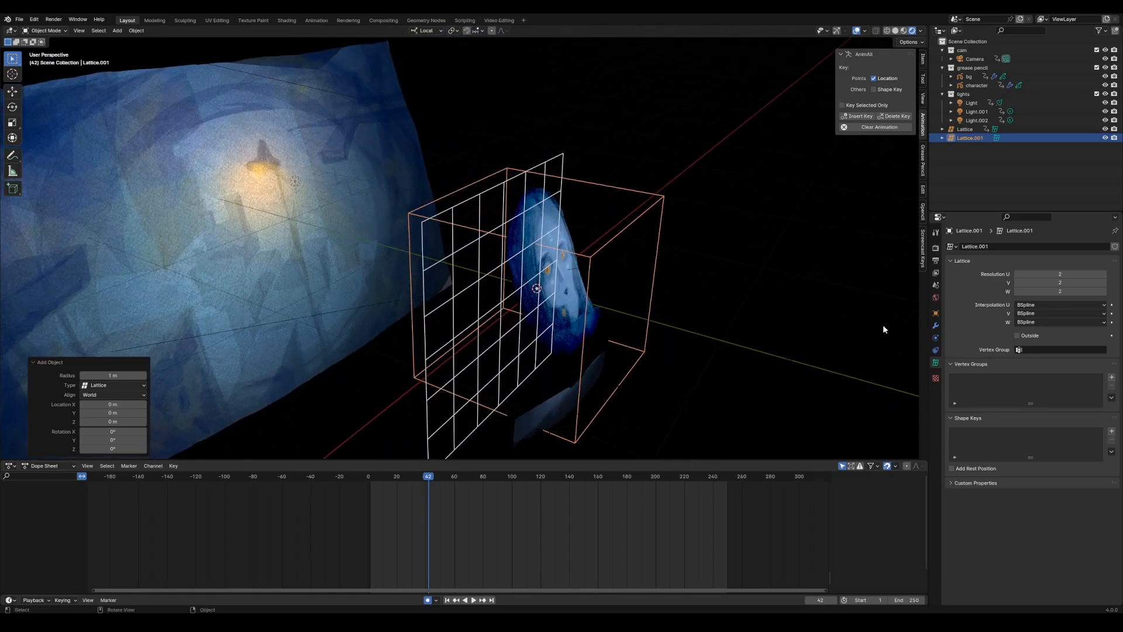
# - Set the new lattice's resolution to 7 in U, 1 in V and 5 in W
pyautogui.click(1018, 285)
pyautogui.moveTo(844, 345); pyautogui.dragTo(900, 311, button='middle')
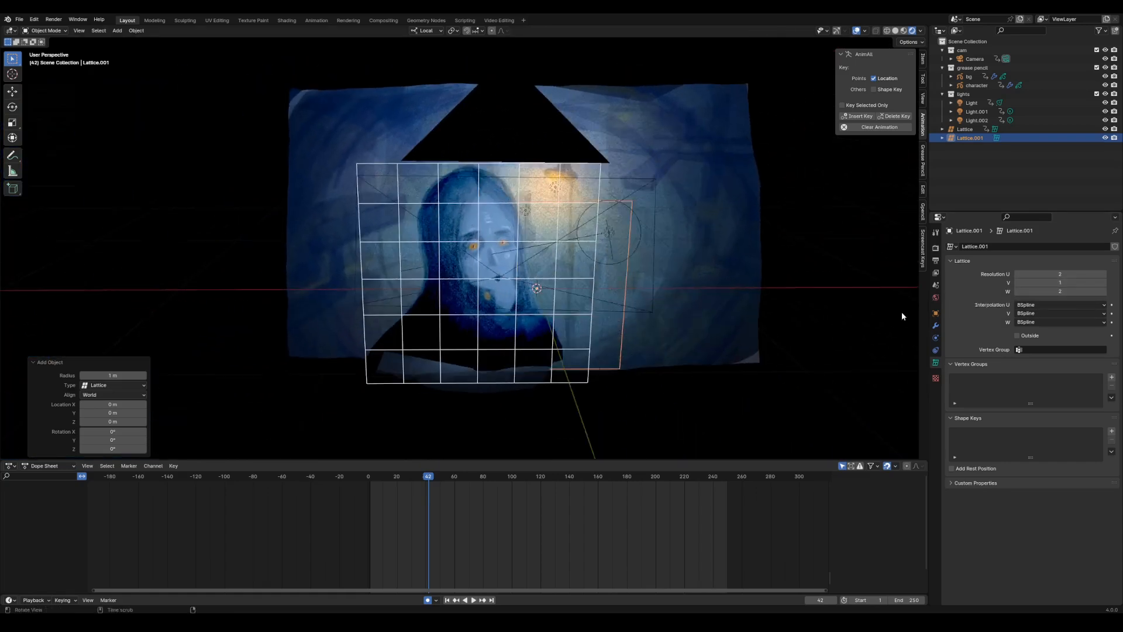
pyautogui.click(1103, 275)
pyautogui.click(1104, 275)
pyautogui.click(1103, 274)
pyautogui.click(1104, 275)
pyautogui.click(1103, 274)
pyautogui.moveTo(860, 360); pyautogui.dragTo(754, 356, button='middle')
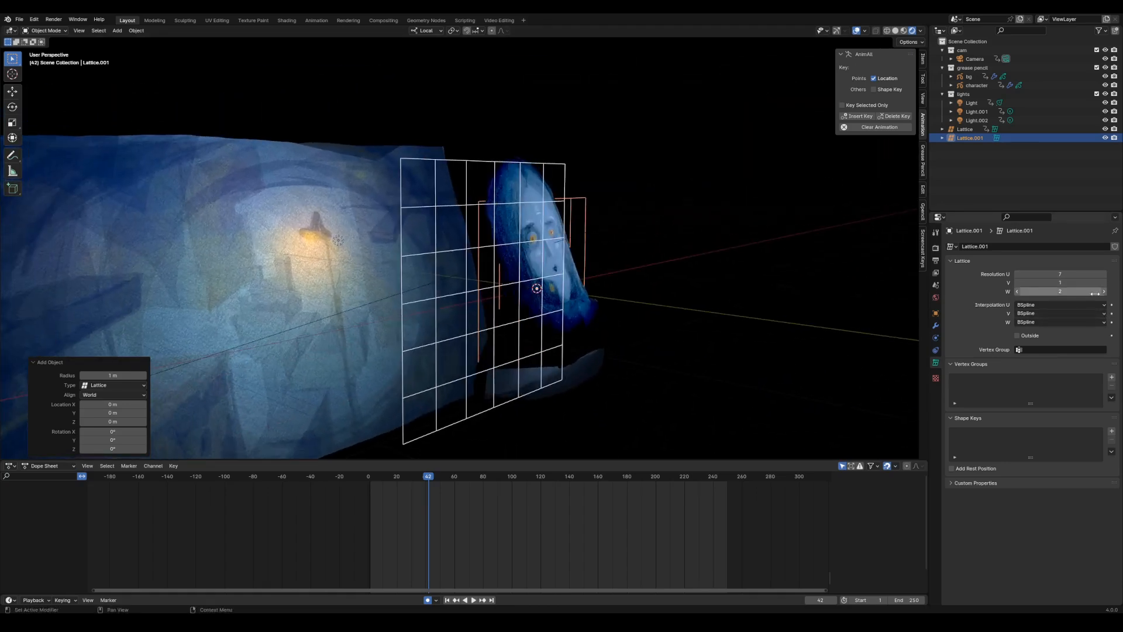
pyautogui.click(1104, 292)
pyautogui.moveTo(719, 368); pyautogui.dragTo(817, 327, button='middle')
# - Undo the resolution changes on the new lattice
pyautogui.hotkey('ctrl', 'z')
pyautogui.hotkey('ctrl', 'z')
pyautogui.hotkey('ctrl', 'z')
pyautogui.hotkey('ctrl', 'z')
pyautogui.hotkey('ctrl', 'z')
pyautogui.hotkey('ctrl', 'z')
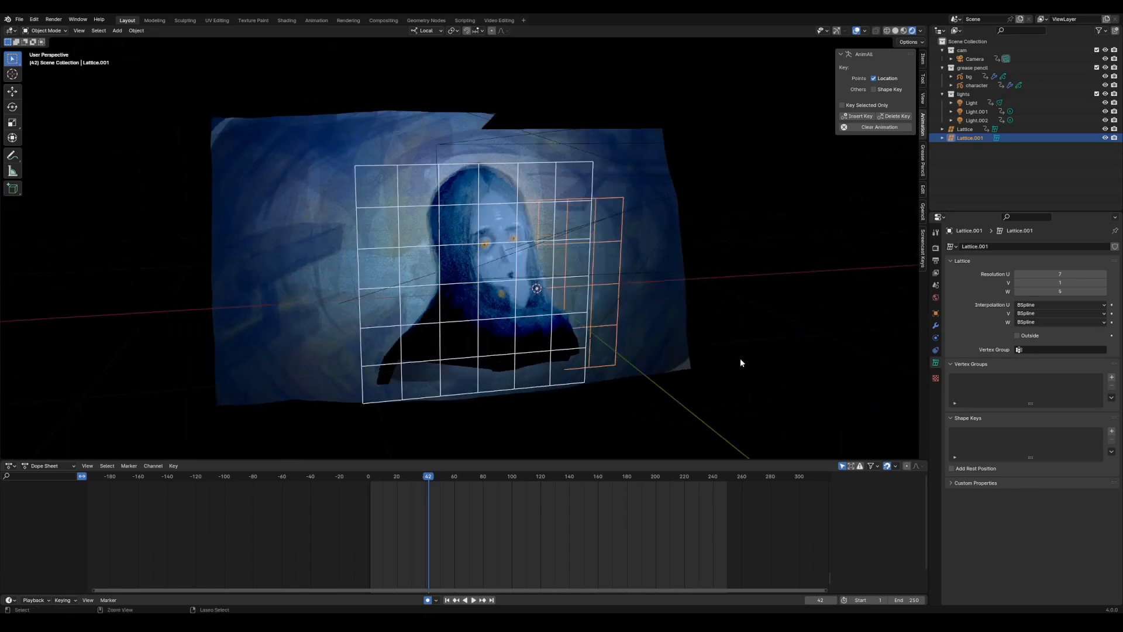
pyautogui.hotkey('ctrl', 'z')
pyautogui.hotkey('ctrl', 'z')
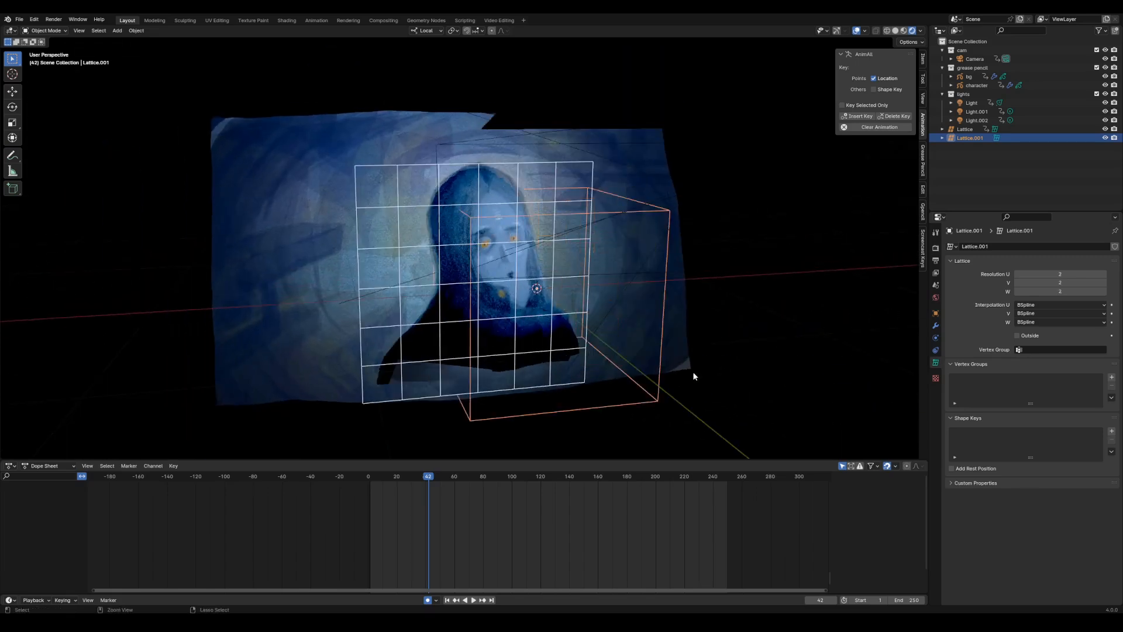
# - Go to frame 114, enter Edit Mode on the original lattice and rotate its selected points slightly
pyautogui.moveTo(686, 374); pyautogui.dragTo(573, 385, button='middle')
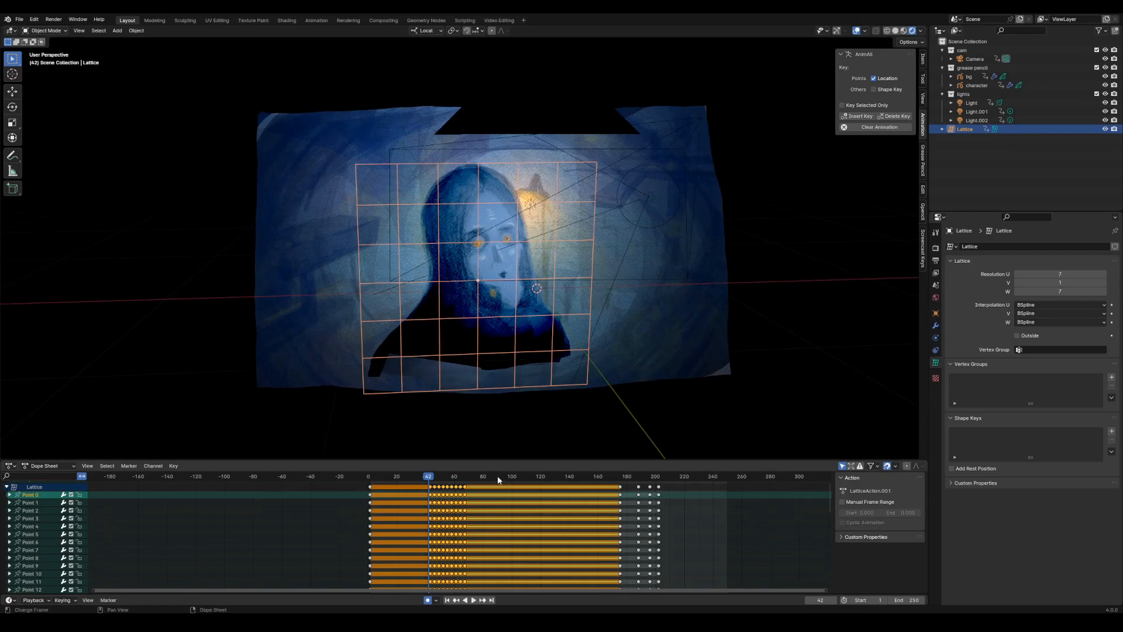
pyautogui.moveTo(499, 478); pyautogui.dragTo(531, 479)
pyautogui.press('Tab')
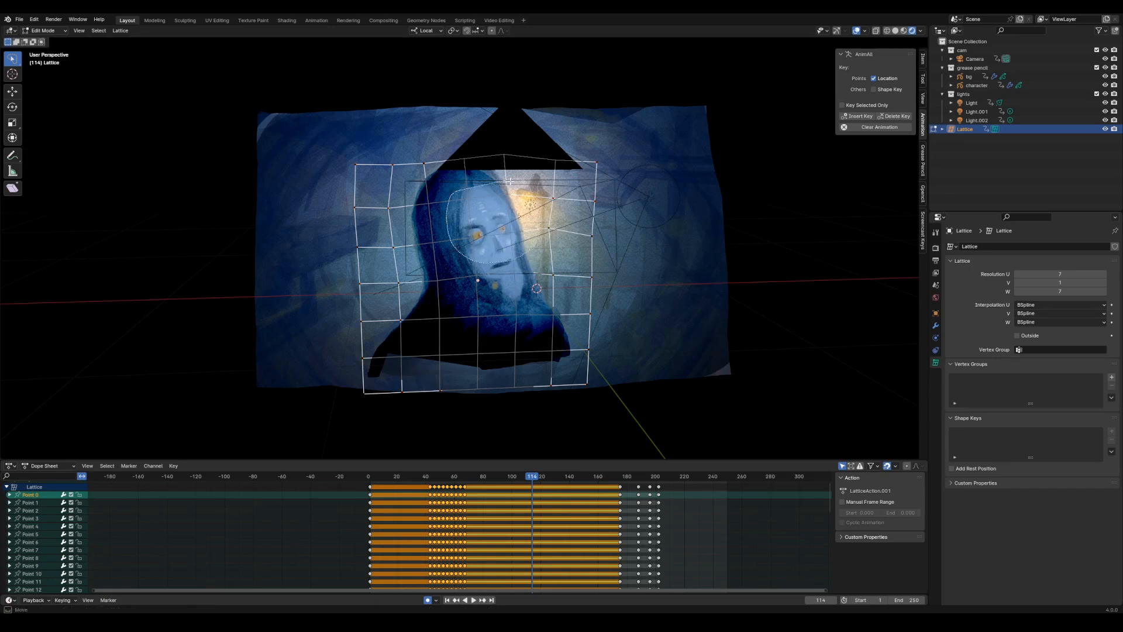
pyautogui.press('r')
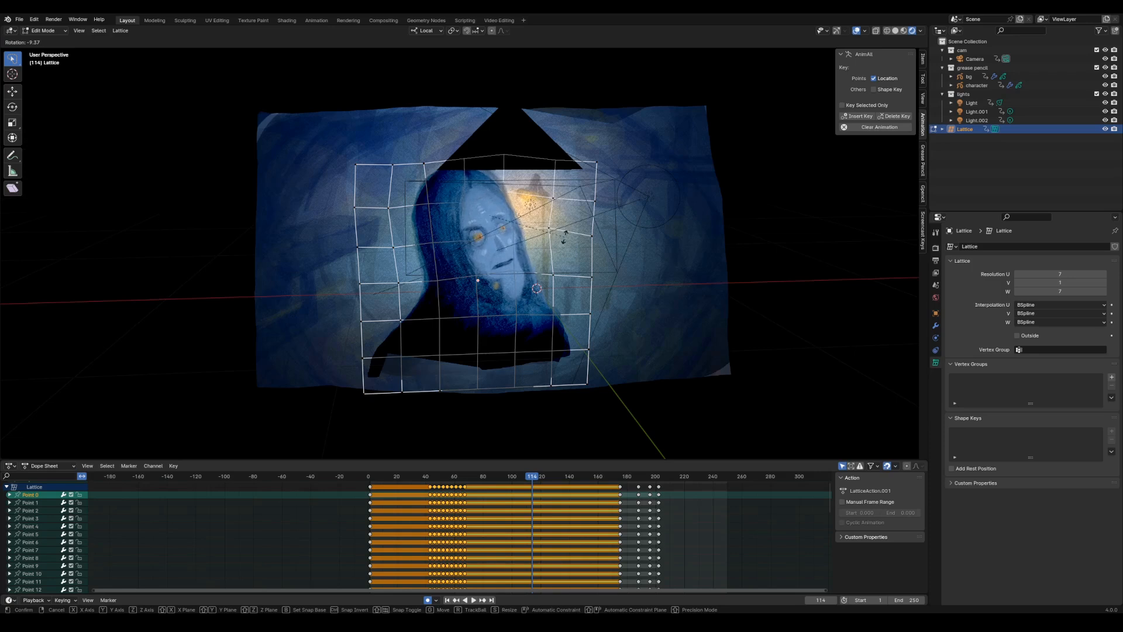
pyautogui.click(556, 246)
# - Move the lattice's selected points in small increments to reshape the character's head at frame 114
pyautogui.press('g')
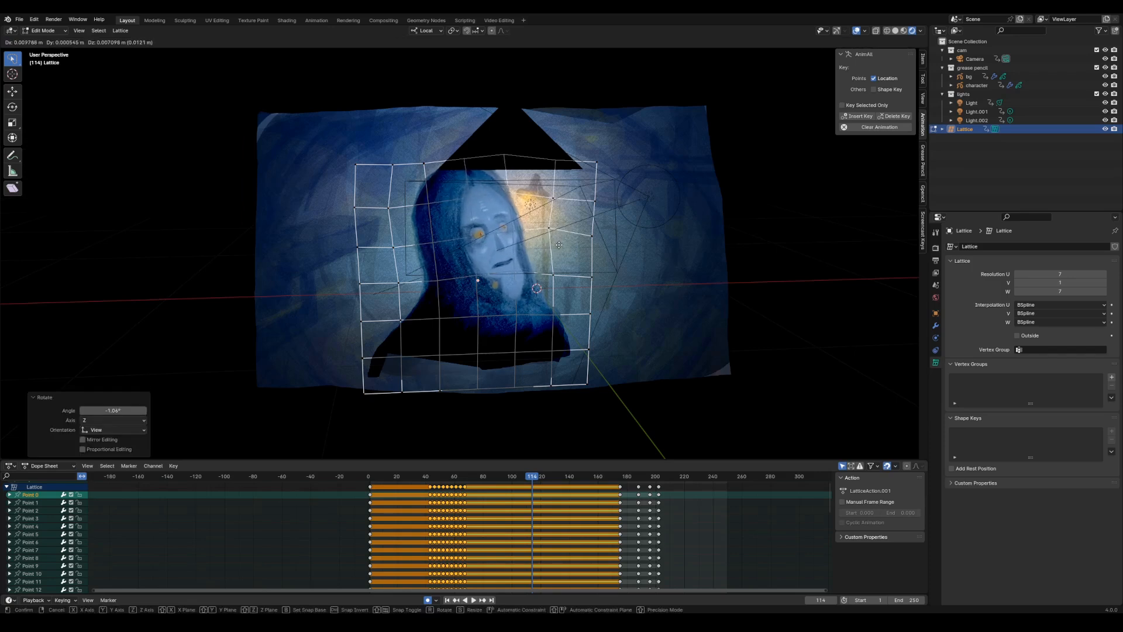
pyautogui.click(478, 240)
pyautogui.press('g')
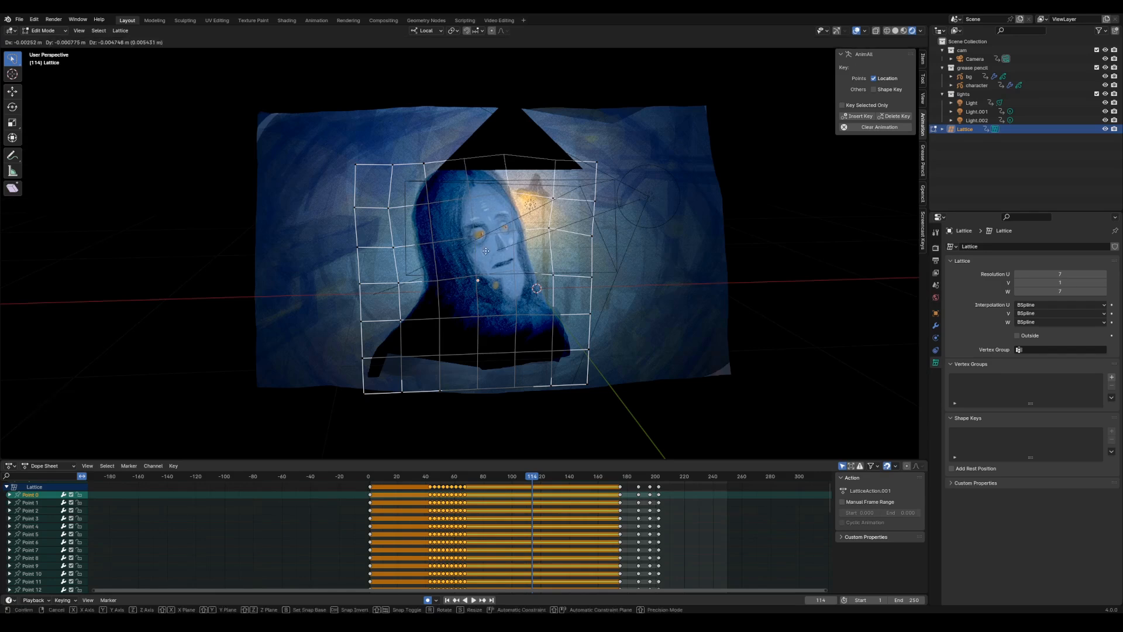
pyautogui.click(488, 255)
pyautogui.press('g')
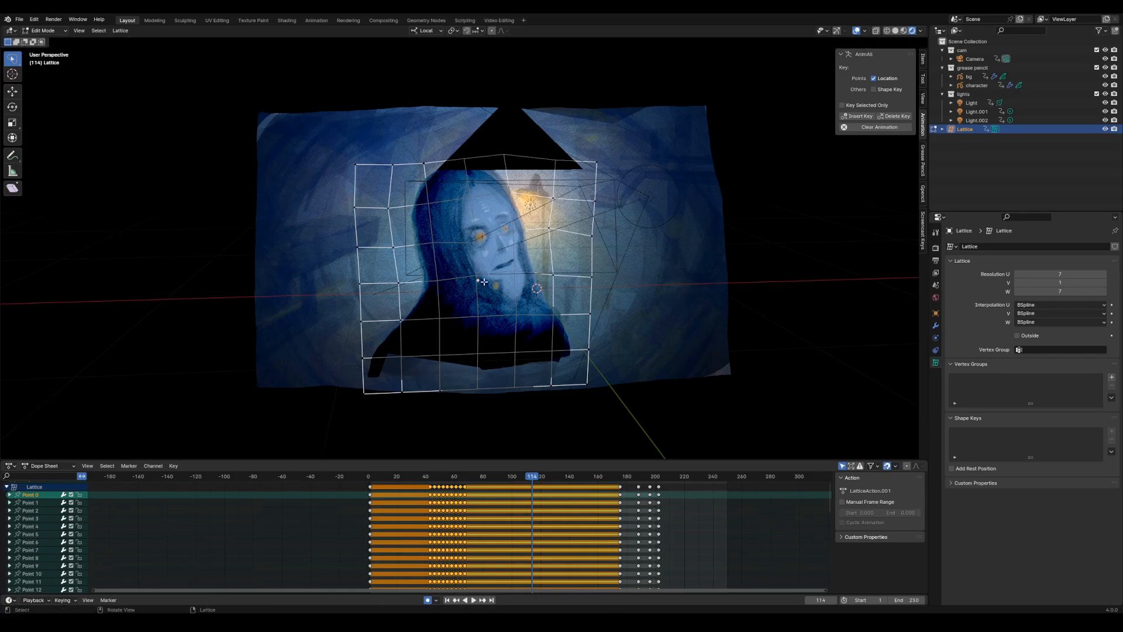
pyautogui.rightClick(489, 291)
pyautogui.hotkey('ctrl', 'z')
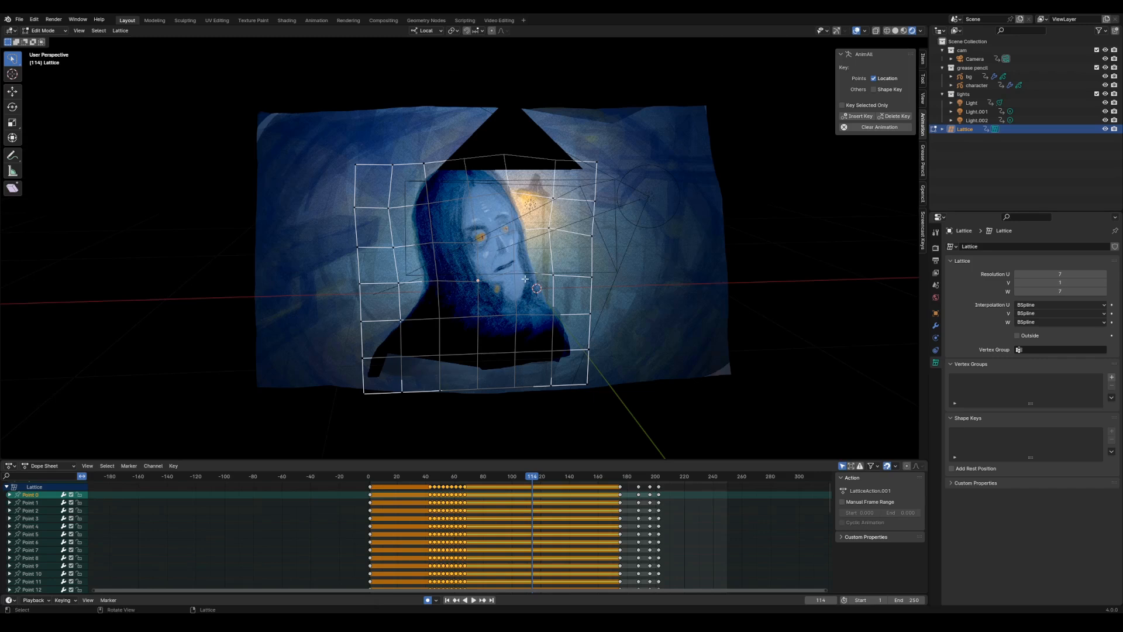
pyautogui.press('g')
pyautogui.click(523, 281)
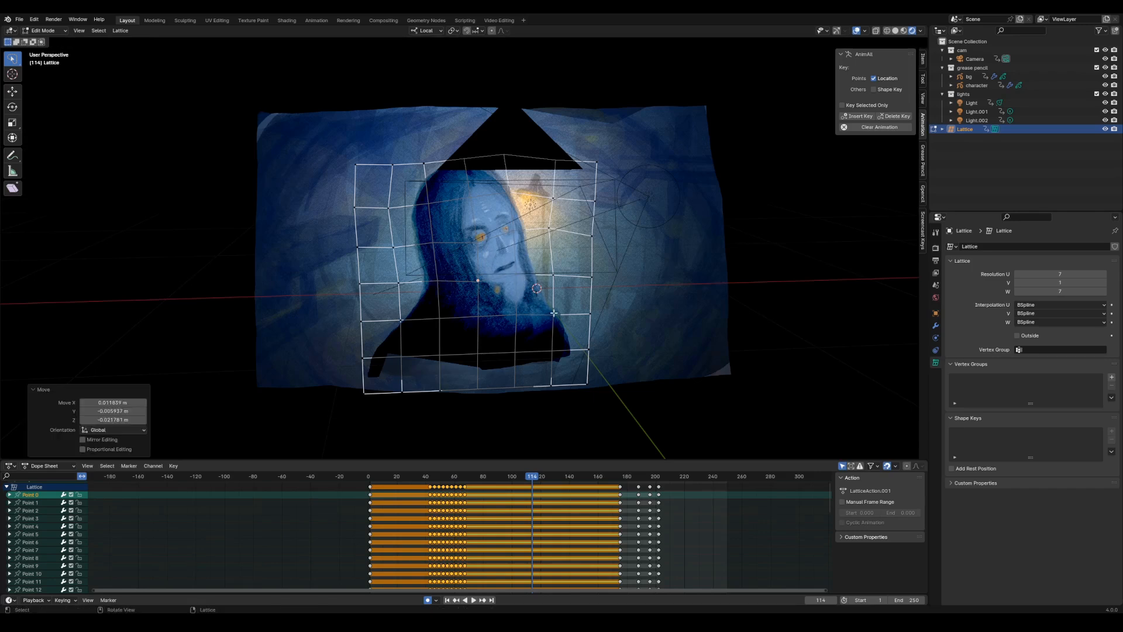
pyautogui.moveTo(511, 241); pyautogui.dragTo(504, 405, button='middle')
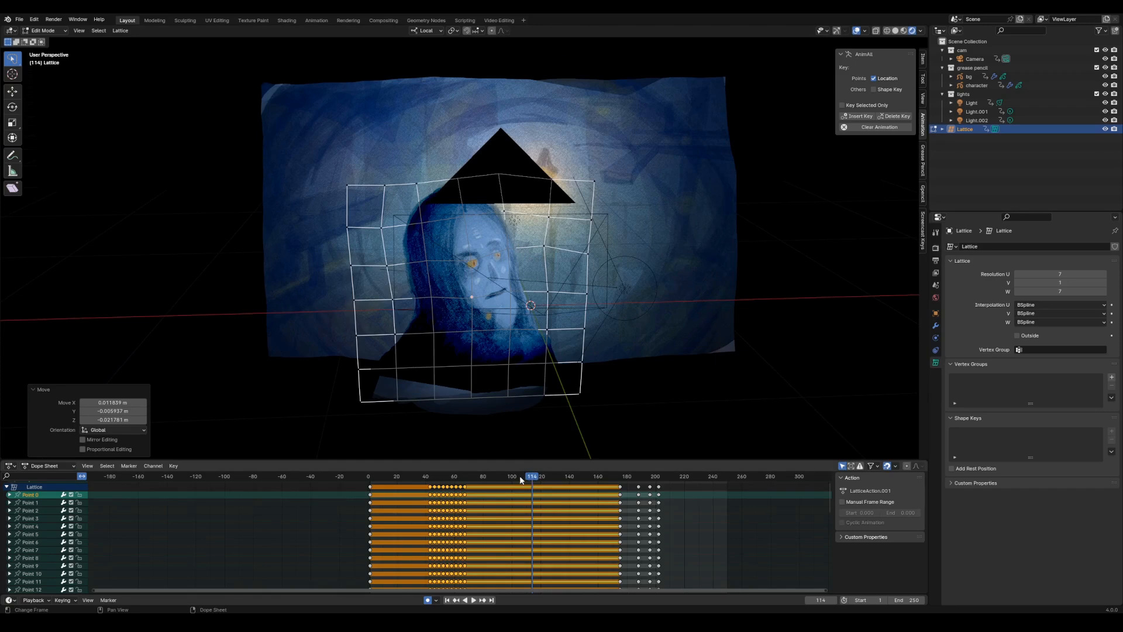
pyautogui.moveTo(556, 330); pyautogui.dragTo(530, 454, button='middle')
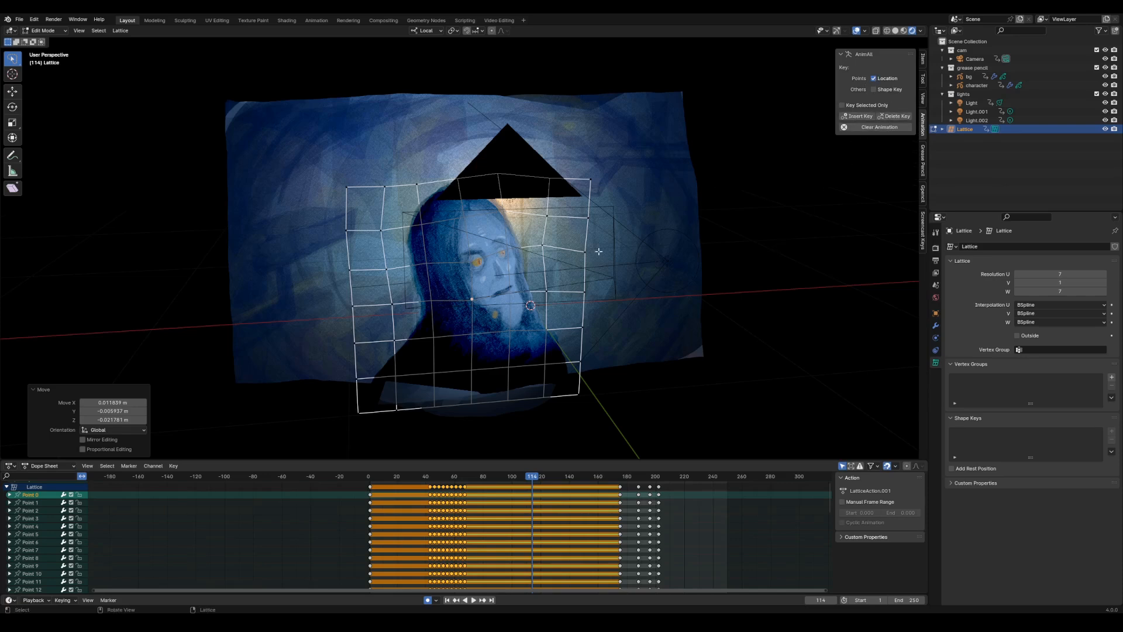
# - Insert an AnimAll location key for the lattice points at frame 114 and show its channels in the Dope Sheet
pyautogui.click(861, 116)
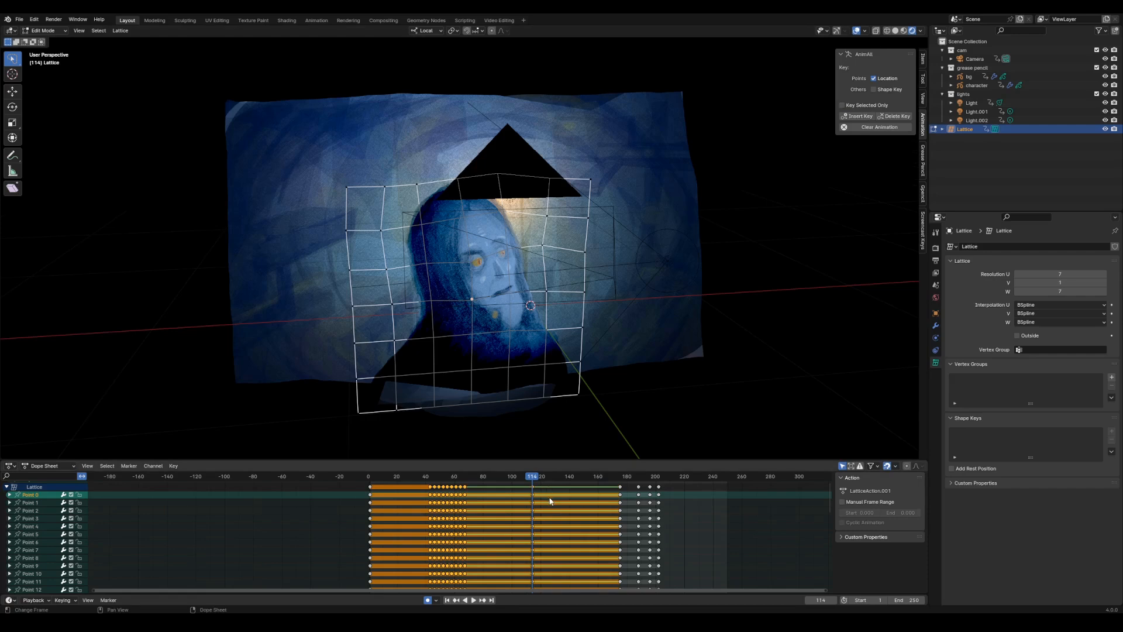
pyautogui.moveTo(548, 536); pyautogui.dragTo(562, 572, button='middle')
pyautogui.moveTo(561, 491); pyautogui.dragTo(556, 557, button='middle')
pyautogui.moveTo(557, 513); pyautogui.dragTo(552, 549, button='middle')
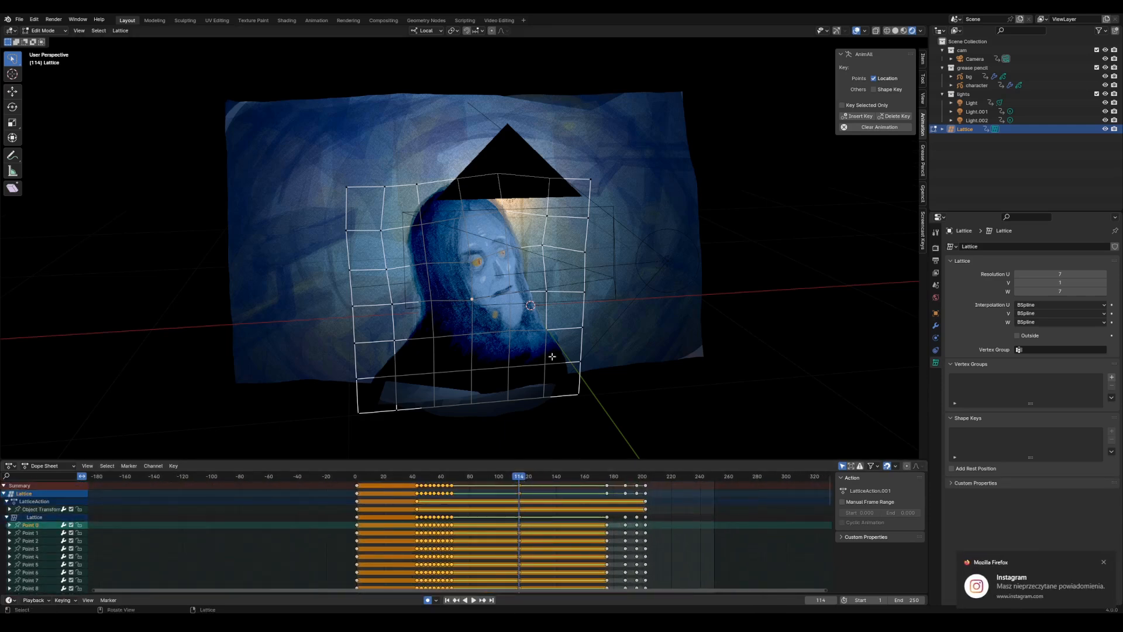
# - Delete the lattice keyframes at frame 114 and return to Object Mode
pyautogui.moveTo(521, 371); pyautogui.dragTo(594, 387, button='middle')
pyautogui.click(518, 493)
pyautogui.press('x')
pyautogui.click(525, 493)
pyautogui.press('Tab')
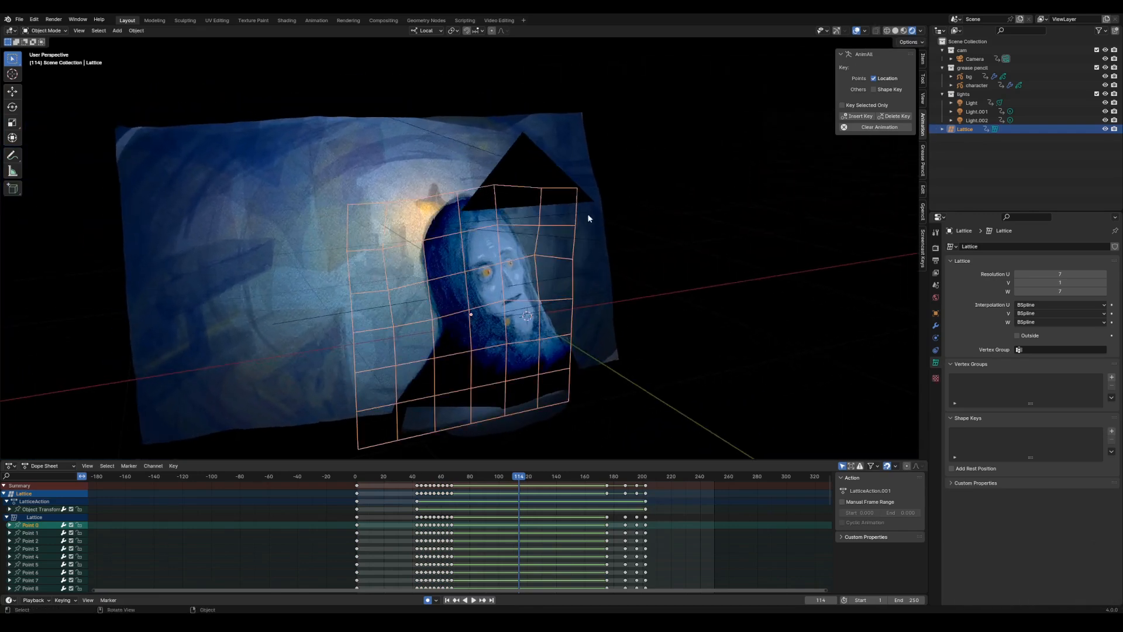
# - Select the camera and scrub the timeline to frame 232 to examine how it moves around the scene
pyautogui.click(582, 196)
pyautogui.moveTo(582, 196); pyautogui.dragTo(627, 235, button='middle')
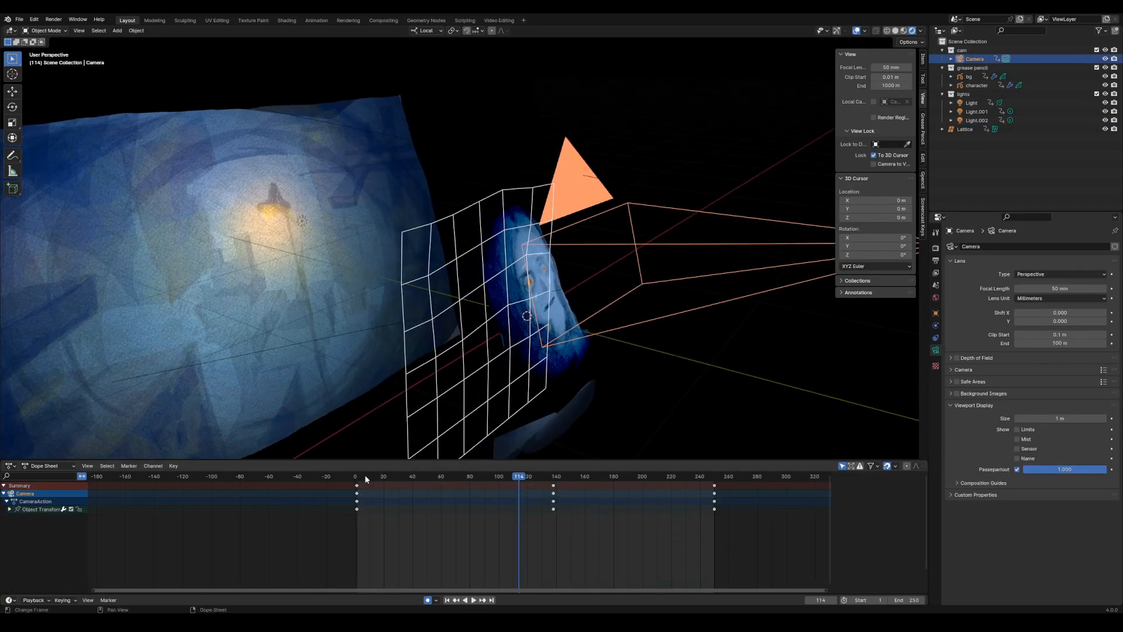
pyautogui.moveTo(364, 475); pyautogui.dragTo(688, 475)
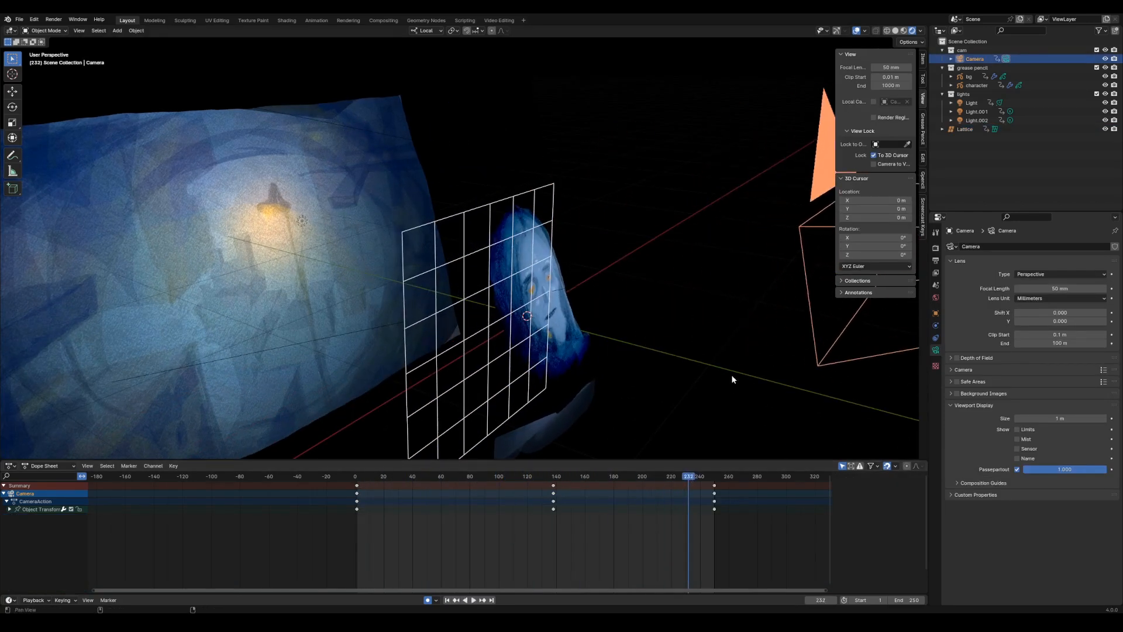
pyautogui.moveTo(731, 379); pyautogui.dragTo(676, 391, button='middle')
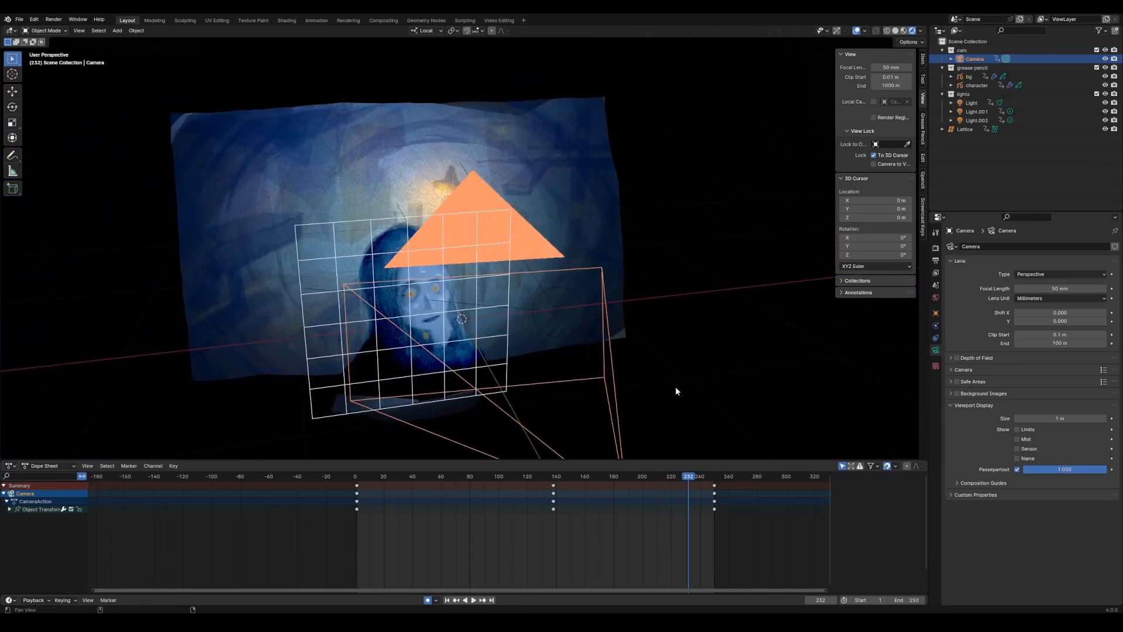
pyautogui.keyDown('alt'); pyautogui.moveTo(567, 355); pyautogui.dragTo(575, 353); pyautogui.keyUp('alt')
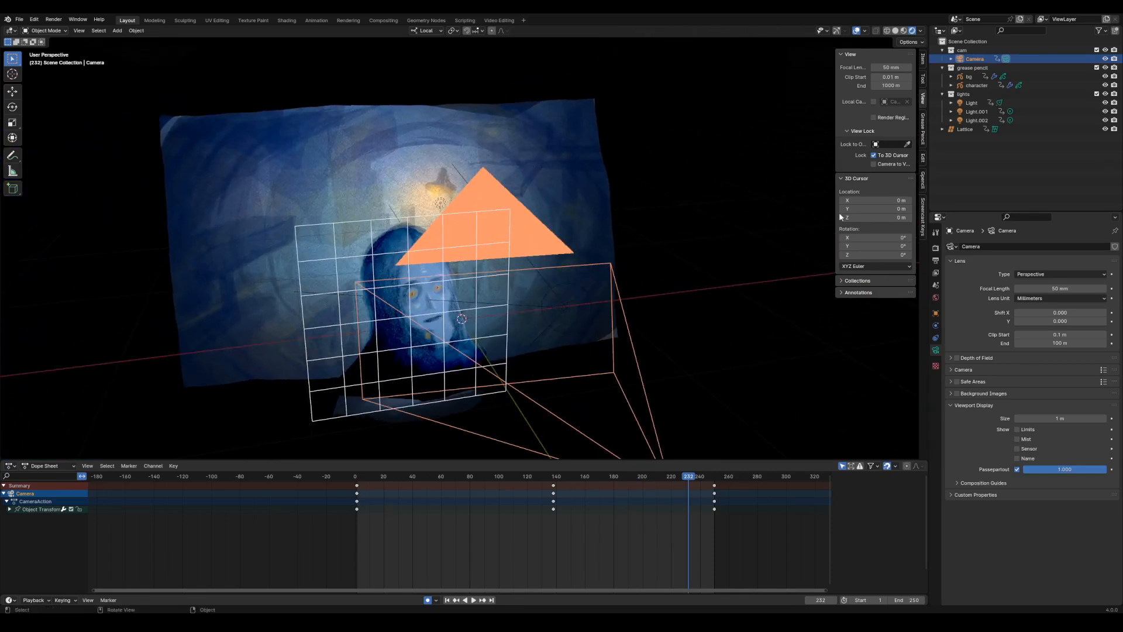
# - Select the spot light and examine its placement in front of the character from the side
pyautogui.click(976, 104)
pyautogui.keyDown('alt'); pyautogui.moveTo(451, 335); pyautogui.dragTo(495, 333); pyautogui.keyUp('alt')
pyautogui.hotkey('ctrl', 'Tab')
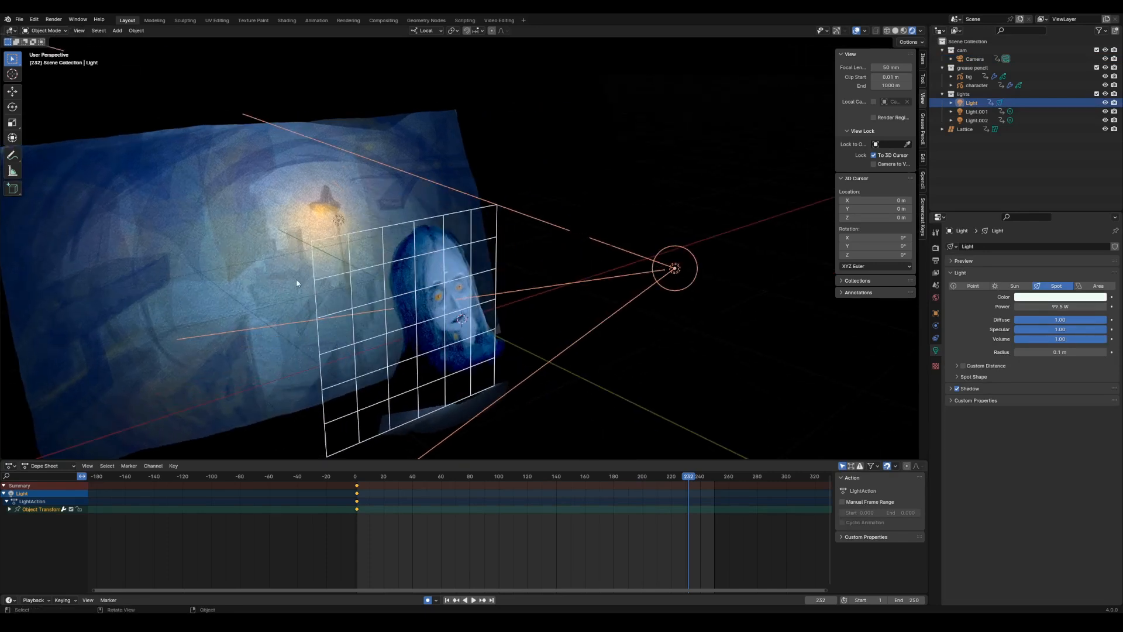
pyautogui.keyDown('alt'); pyautogui.moveTo(296, 278); pyautogui.dragTo(416, 285); pyautogui.keyUp('alt')
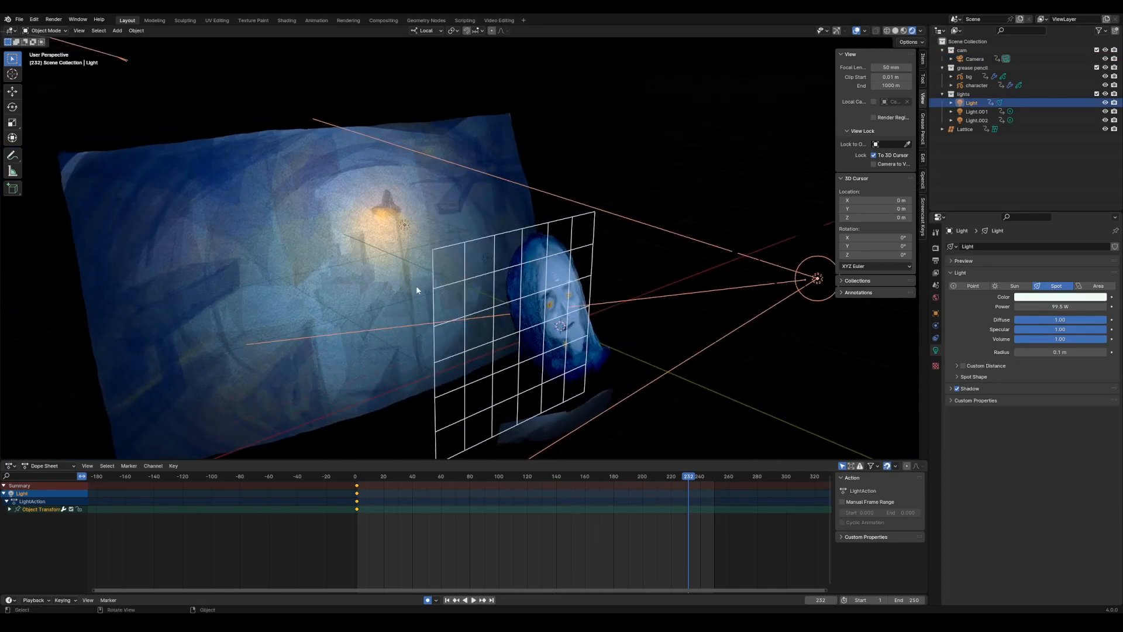
# - Select the bg and character grease pencil objects in turn to examine how they are spaced apart
pyautogui.click(969, 77)
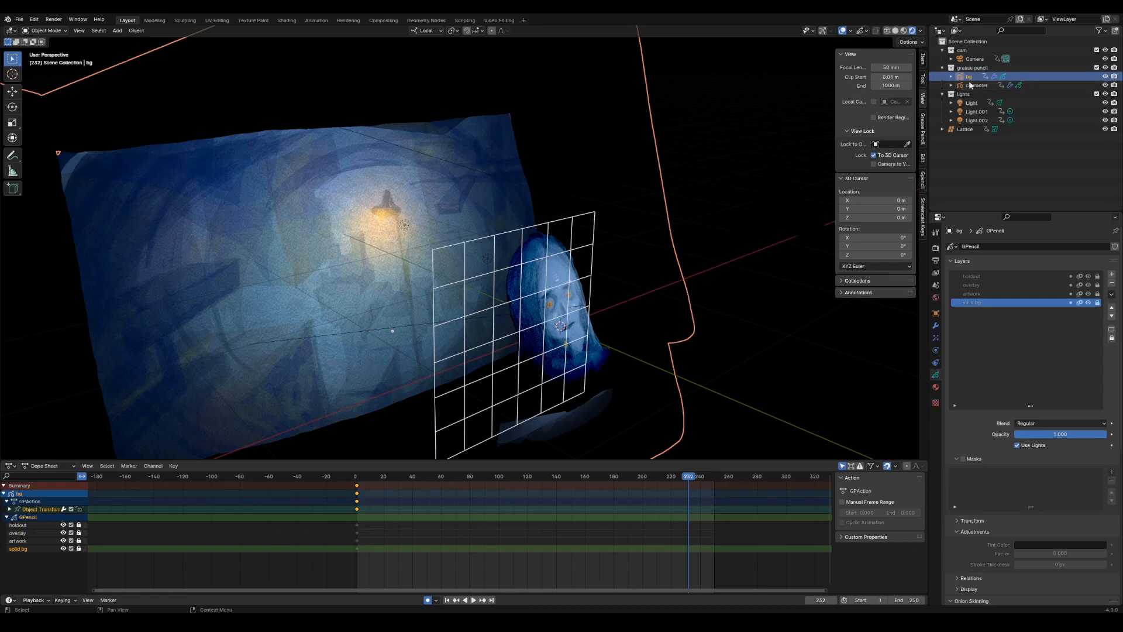
pyautogui.moveTo(436, 278); pyautogui.dragTo(592, 308, button='middle')
pyautogui.click(537, 285)
pyautogui.click(843, 30)
pyautogui.click(842, 31)
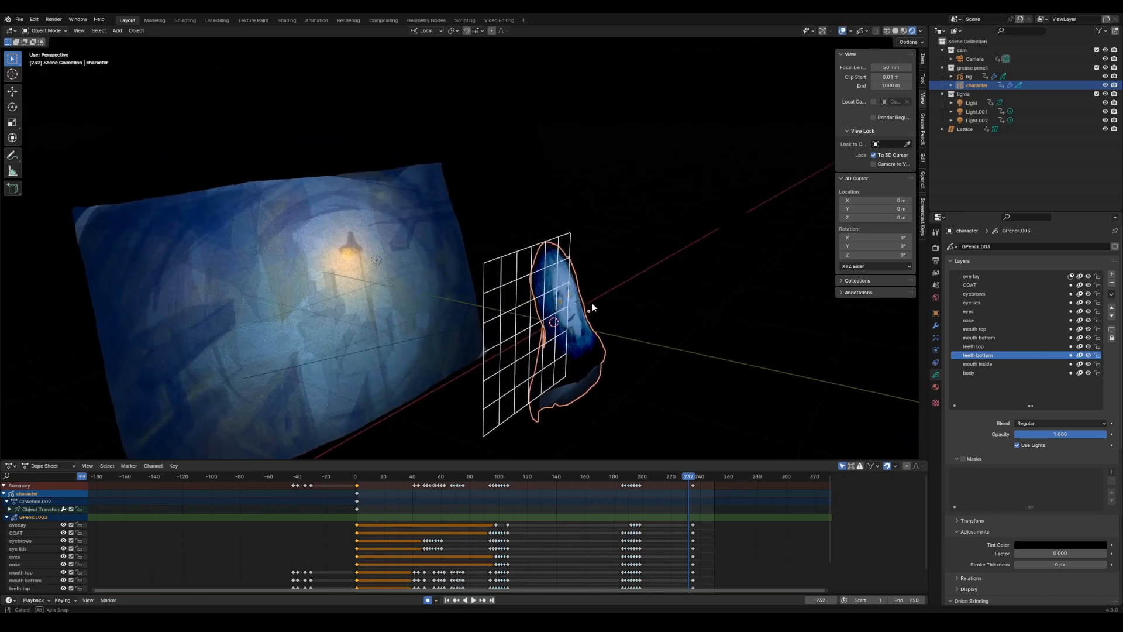
# - Hide the lattice in the viewport and switch to solid shading
pyautogui.click(1104, 128)
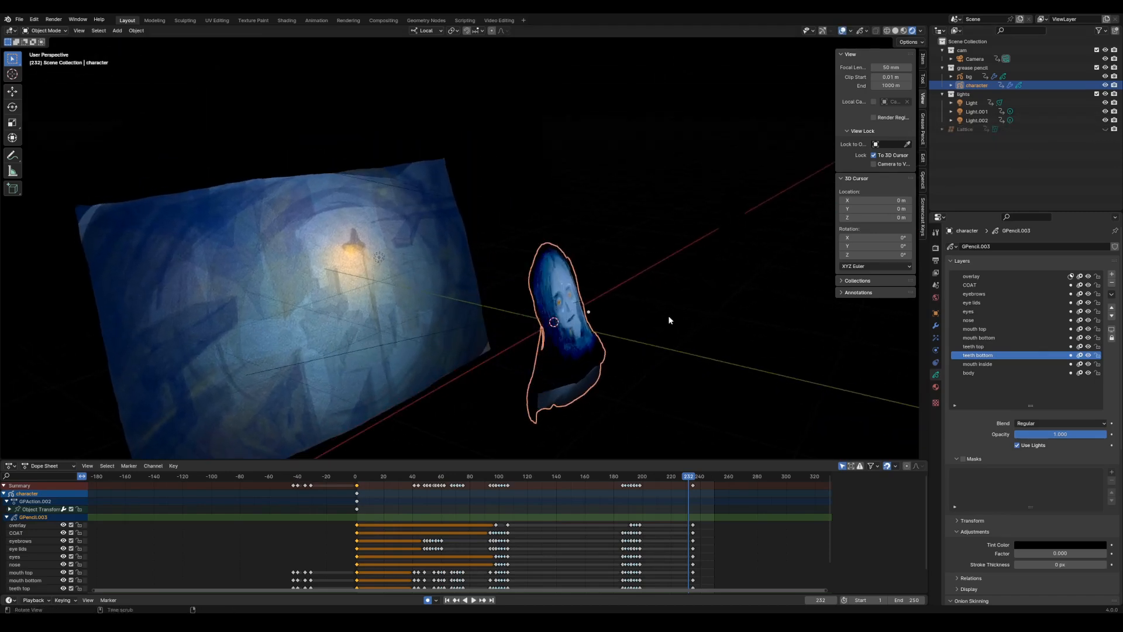
pyautogui.moveTo(668, 316); pyautogui.dragTo(637, 304, button='middle')
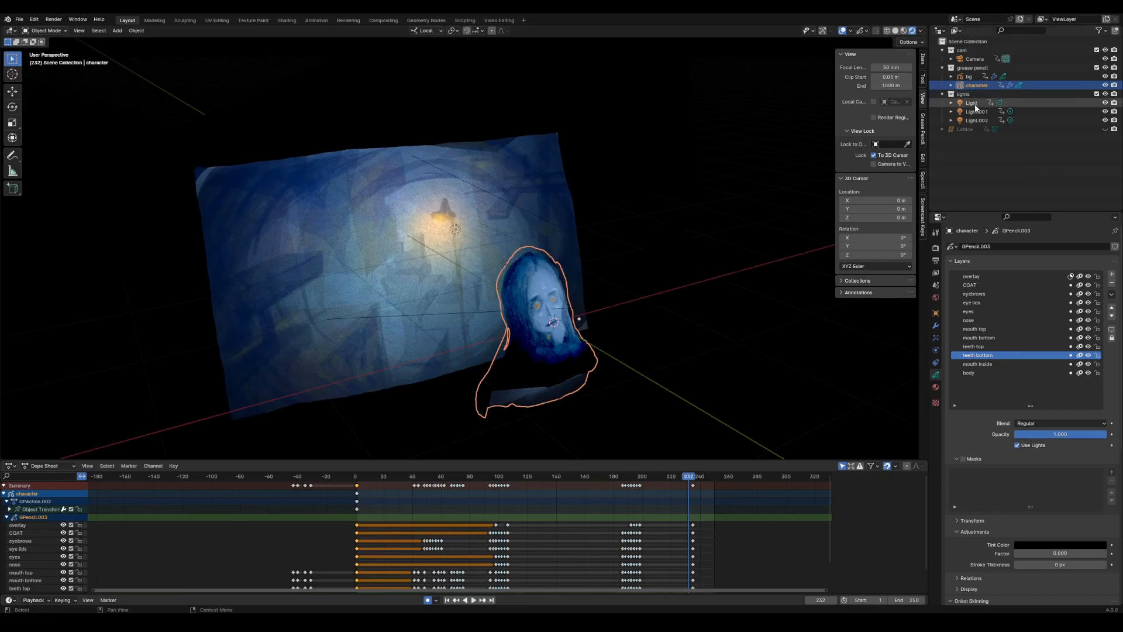
pyautogui.click(895, 31)
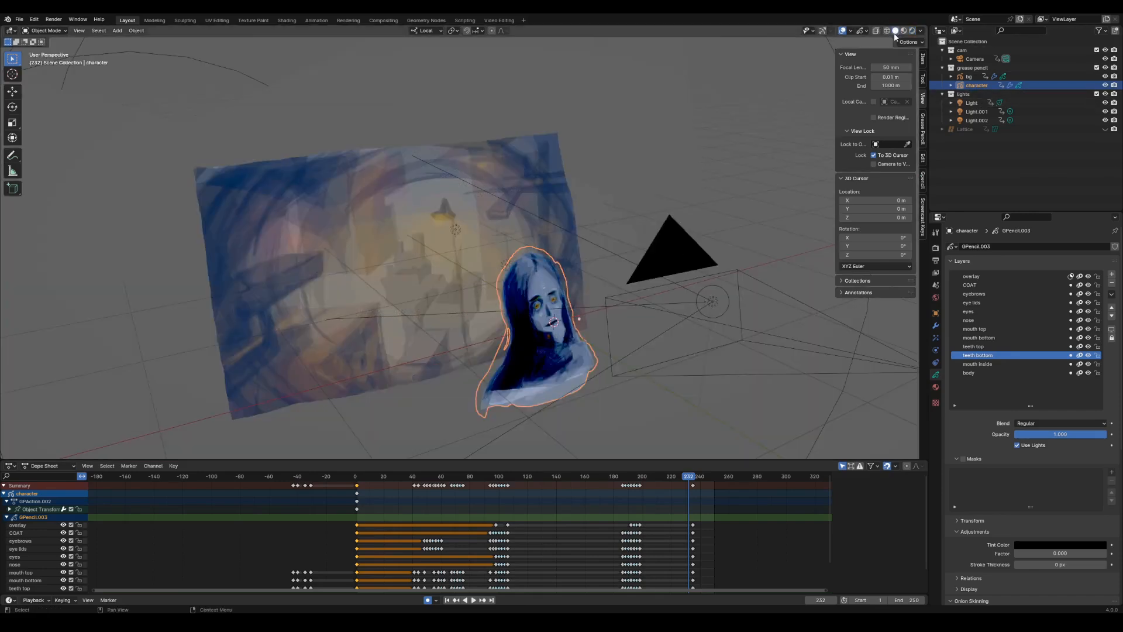
# - Select the spot light and the point light Light.001 in turn to examine their placement around the character
pyautogui.moveTo(697, 310); pyautogui.dragTo(670, 320, button='middle')
pyautogui.click(716, 269)
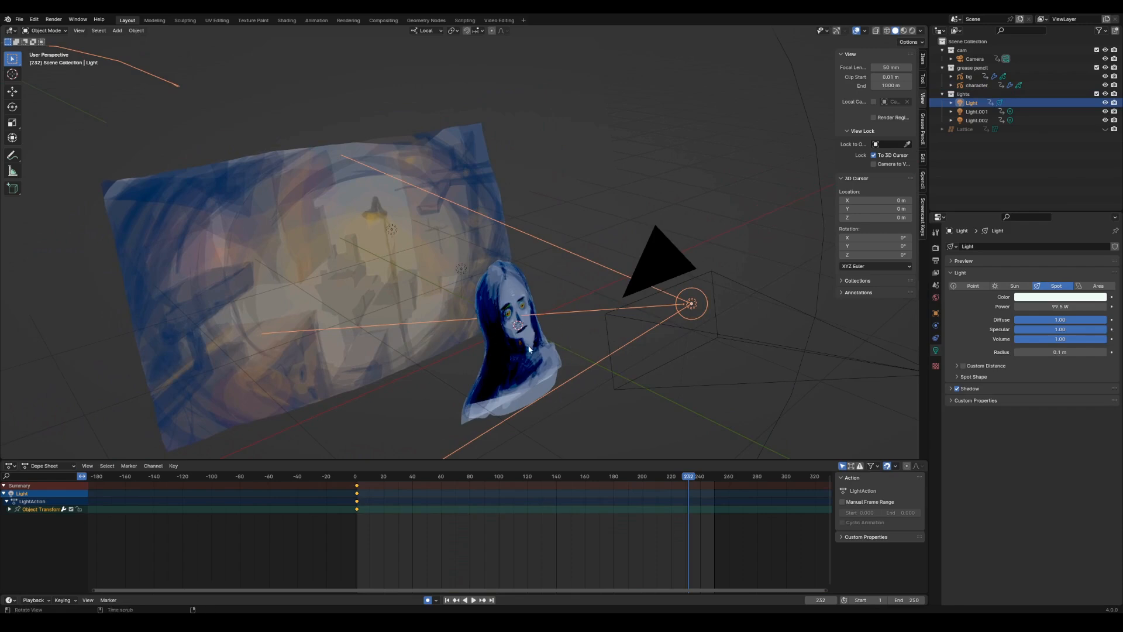
pyautogui.moveTo(530, 350); pyautogui.dragTo(654, 281, button='middle')
pyautogui.click(420, 324)
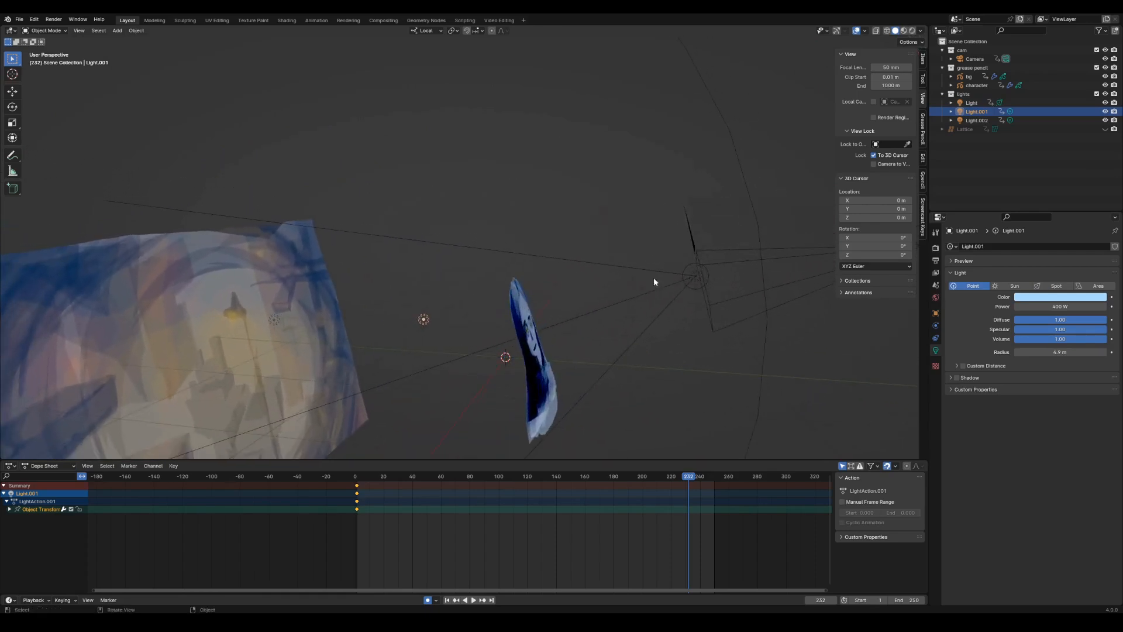
pyautogui.moveTo(456, 336); pyautogui.dragTo(425, 315, button='middle')
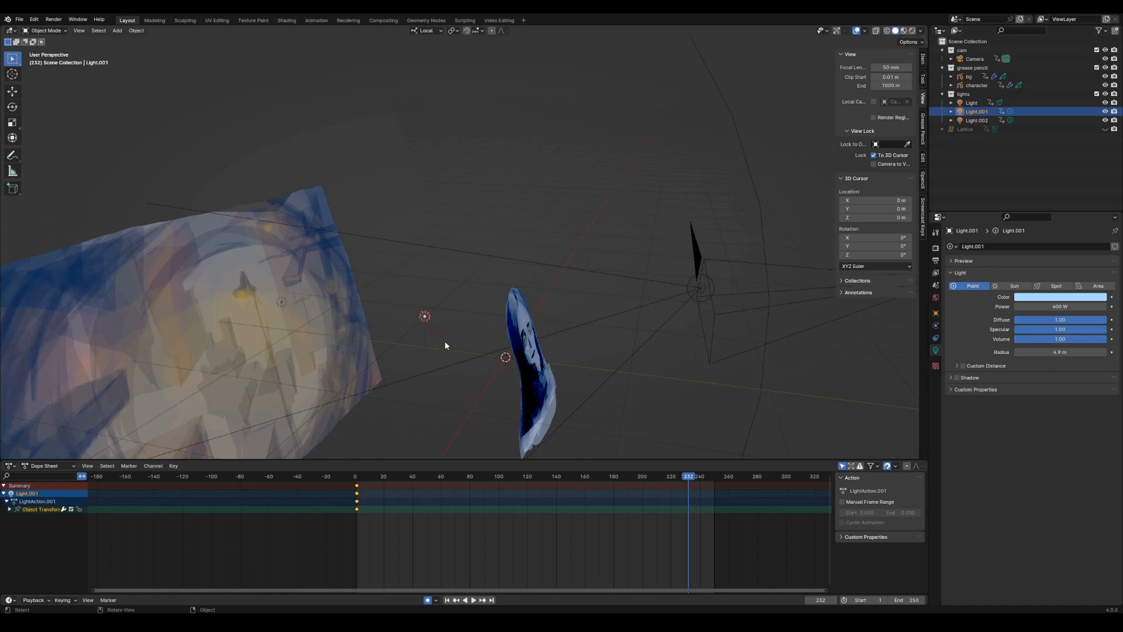
pyautogui.moveTo(512, 356); pyautogui.dragTo(466, 386, button='middle')
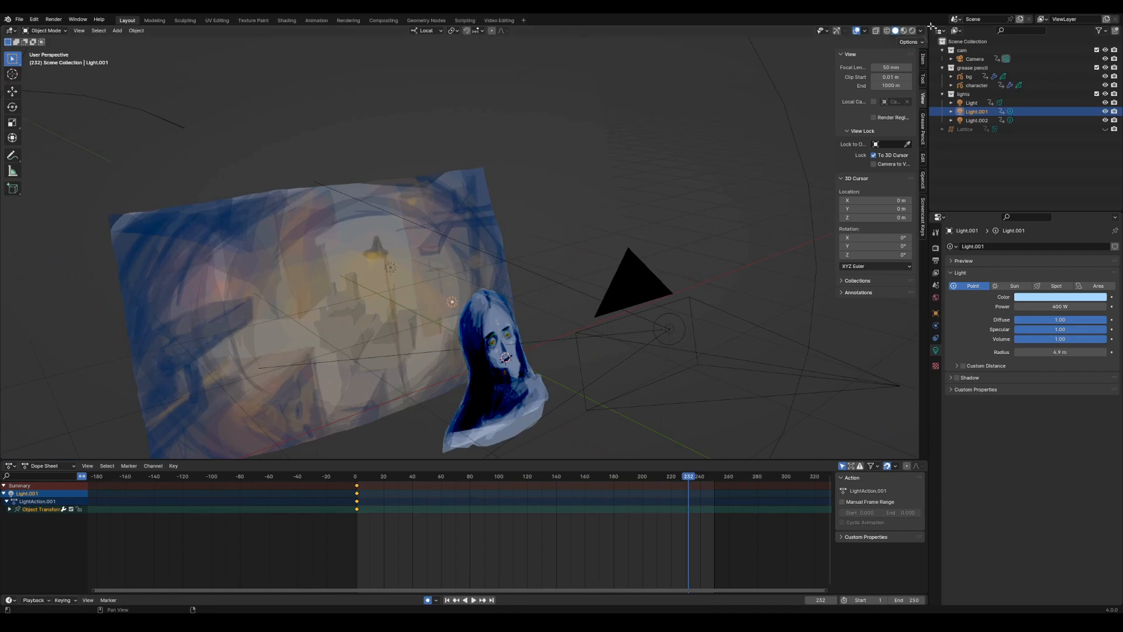
# - Switch the viewport to rendered shading and look at the lit scene through the camera
pyautogui.click(912, 31)
pyautogui.moveTo(647, 327)
pyautogui.mouseDown(button='middle')
pyautogui.moveTo(602, 356)
pyautogui.moveTo(609, 340)
pyautogui.moveTo(636, 339)
pyautogui.mouseUp(button='middle')
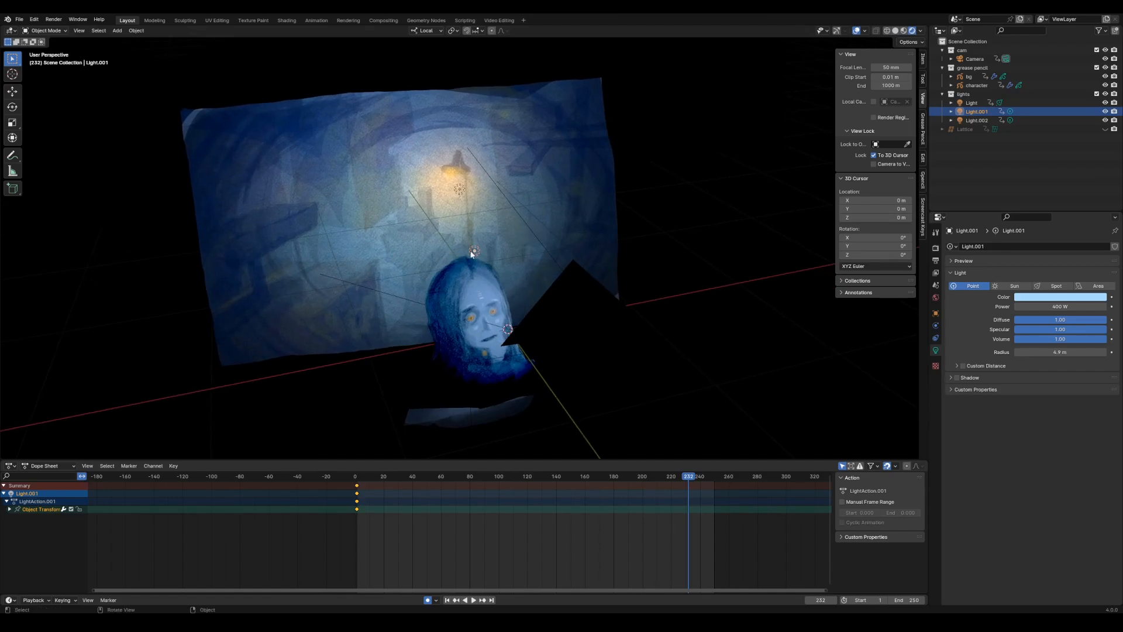
pyautogui.moveTo(492, 250); pyautogui.dragTo(487, 351, button='middle')
pyautogui.press('`')
pyautogui.click(443, 402)
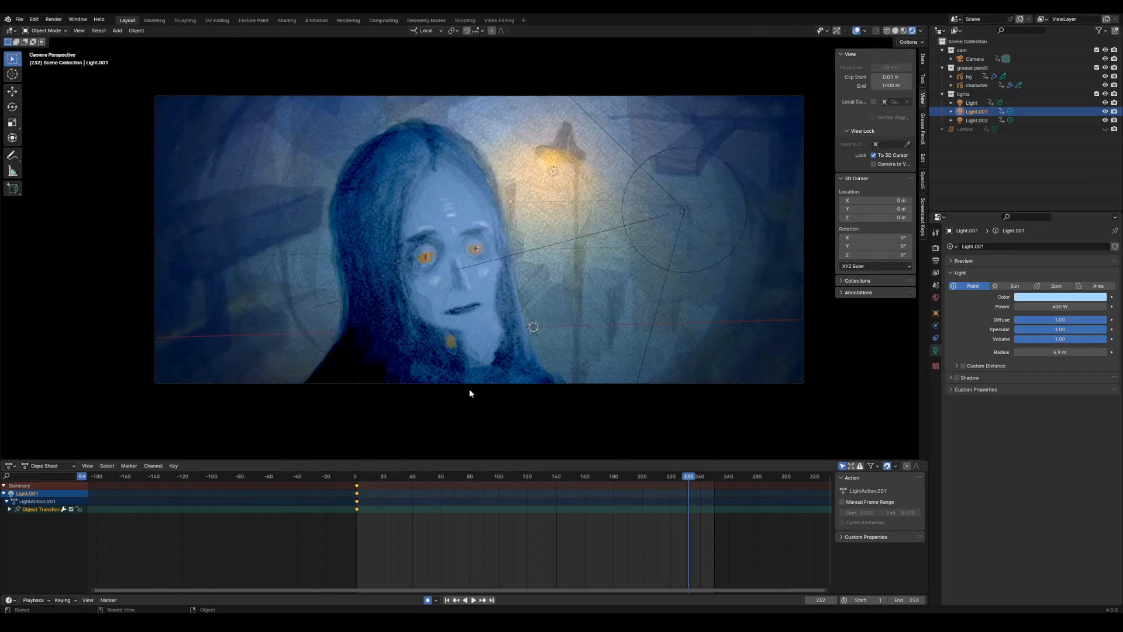
# - Hide Light.001 and Light.002 in the viewport, leaving only the spot light on
pyautogui.click(1105, 111)
pyautogui.click(1105, 120)
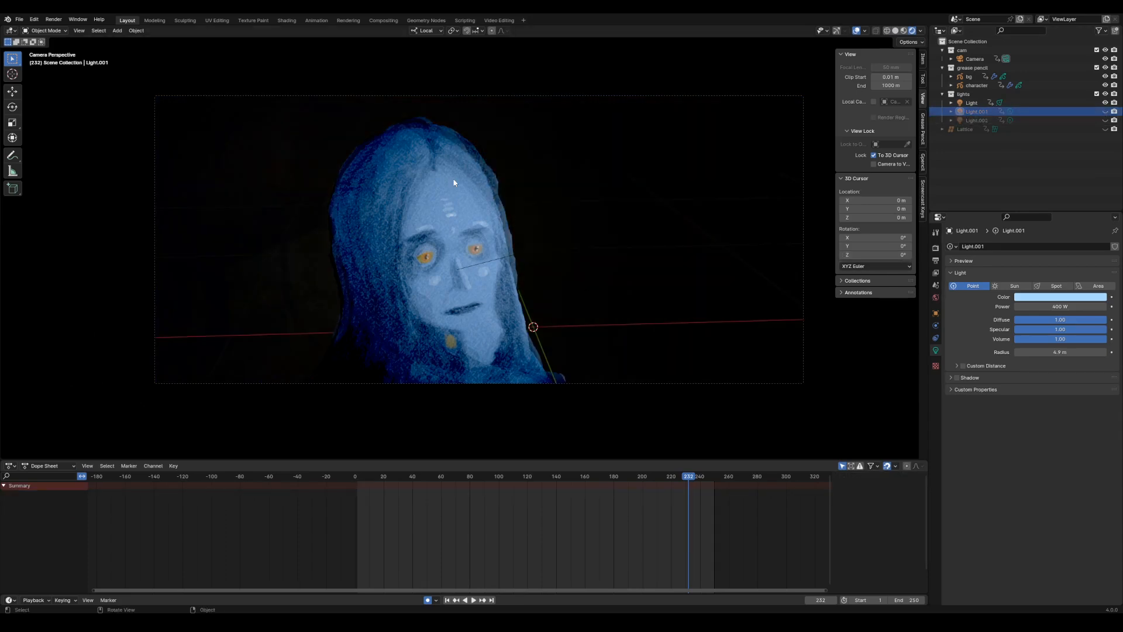
pyautogui.moveTo(459, 294); pyautogui.dragTo(760, 163, button='middle')
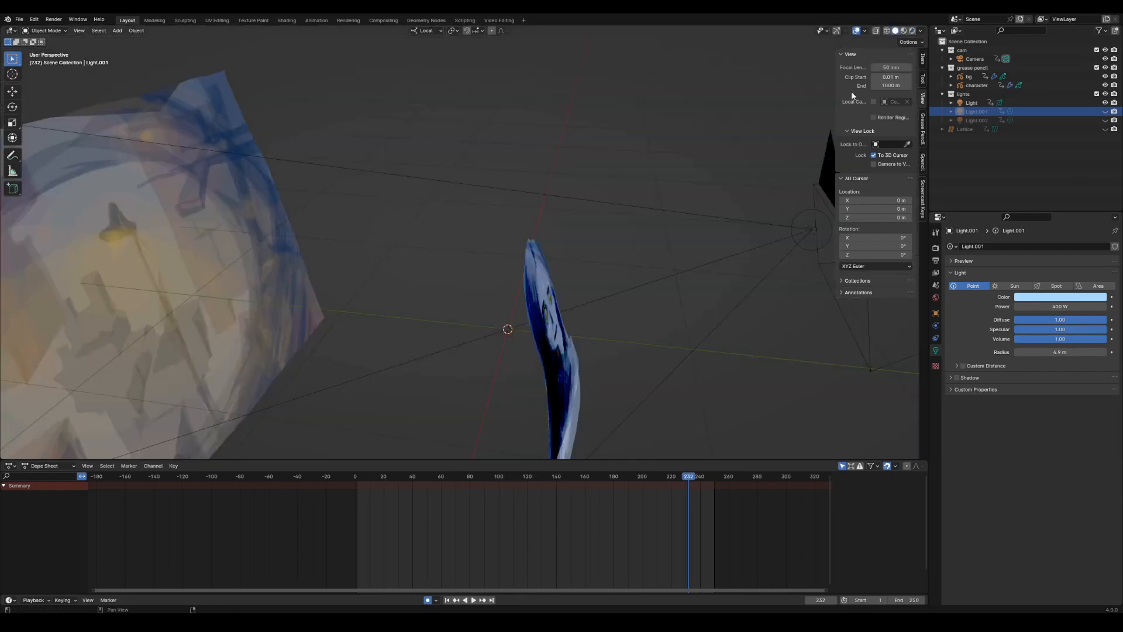
# - Select the spot light and examine its position in solid shading from the side and through the camera
pyautogui.moveTo(852, 95); pyautogui.dragTo(712, 253, button='middle')
pyautogui.click(763, 250)
pyautogui.moveTo(700, 332); pyautogui.dragTo(670, 334, button='middle')
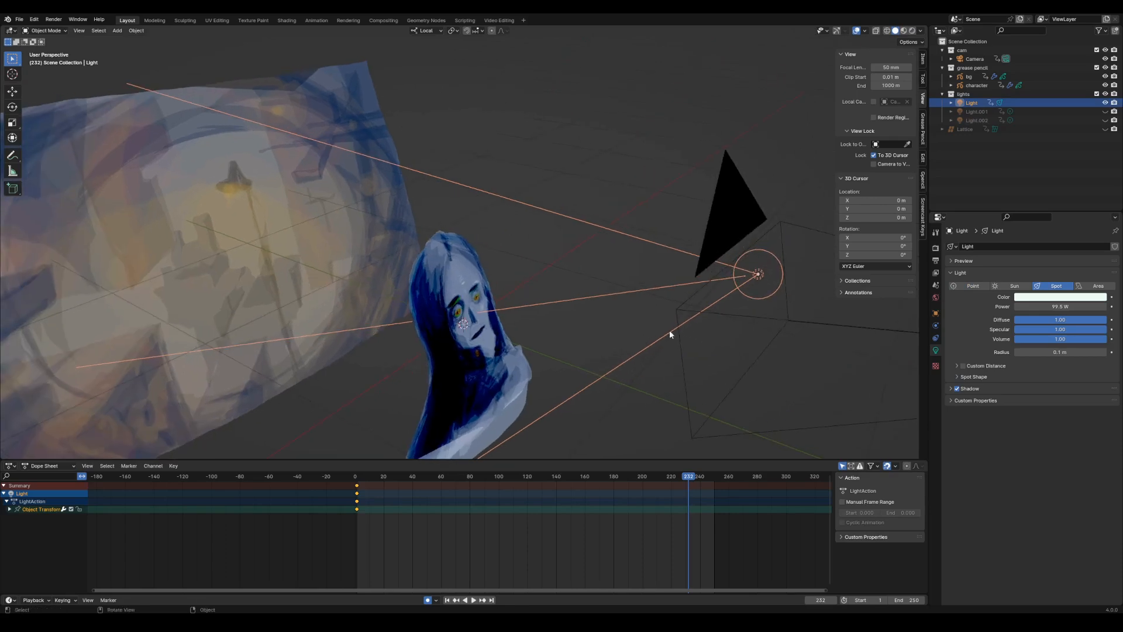
pyautogui.press('KP_0')
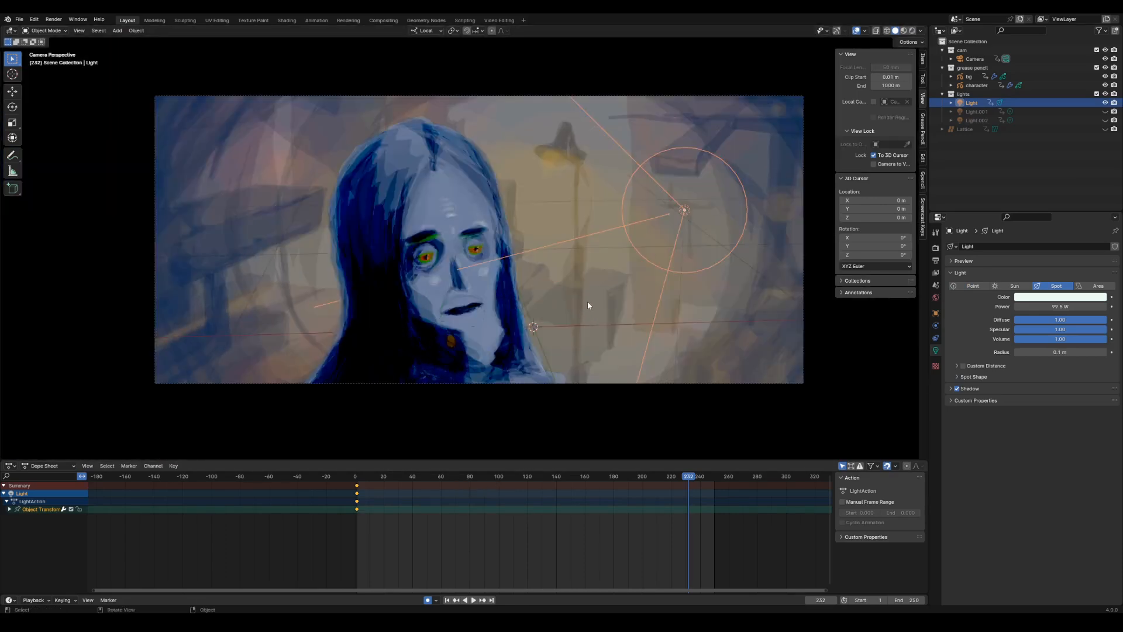
pyautogui.moveTo(582, 303); pyautogui.dragTo(560, 285, button='middle')
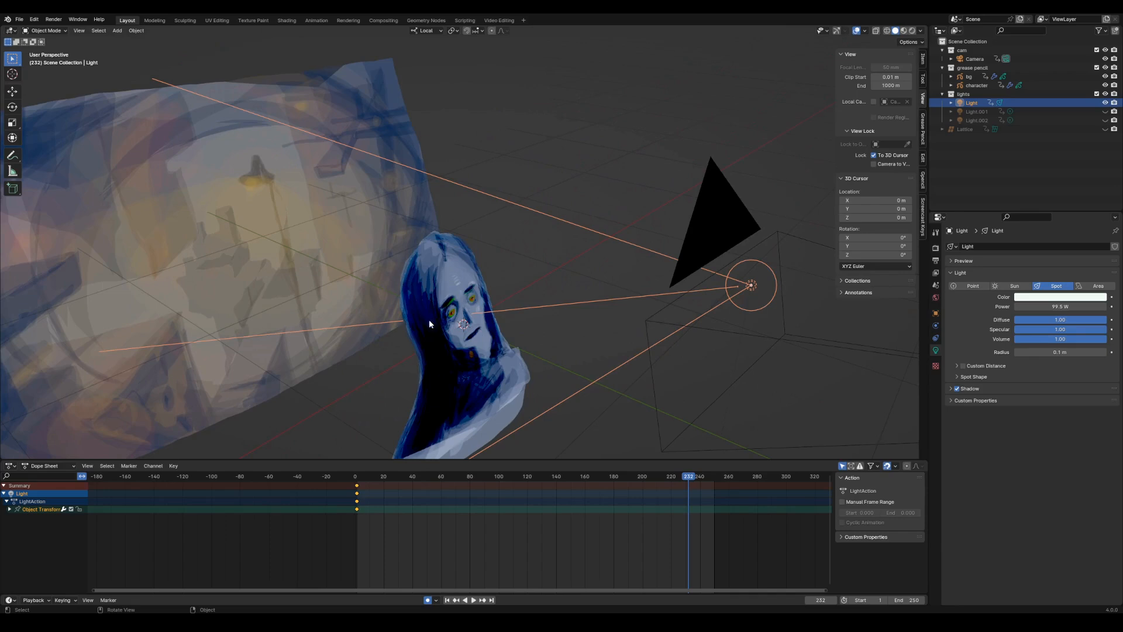
# - Examine the spot light's aim at the character from several angles in solid shading, and save the file
pyautogui.moveTo(429, 319); pyautogui.dragTo(413, 215, button='middle')
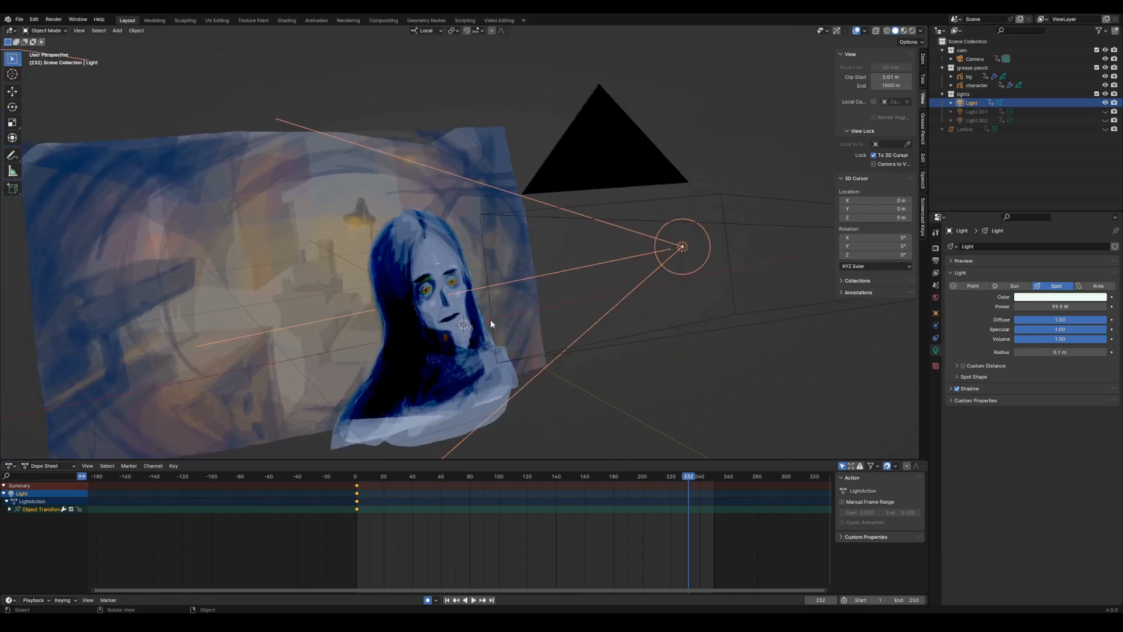
pyautogui.moveTo(488, 307); pyautogui.dragTo(421, 321, button='middle')
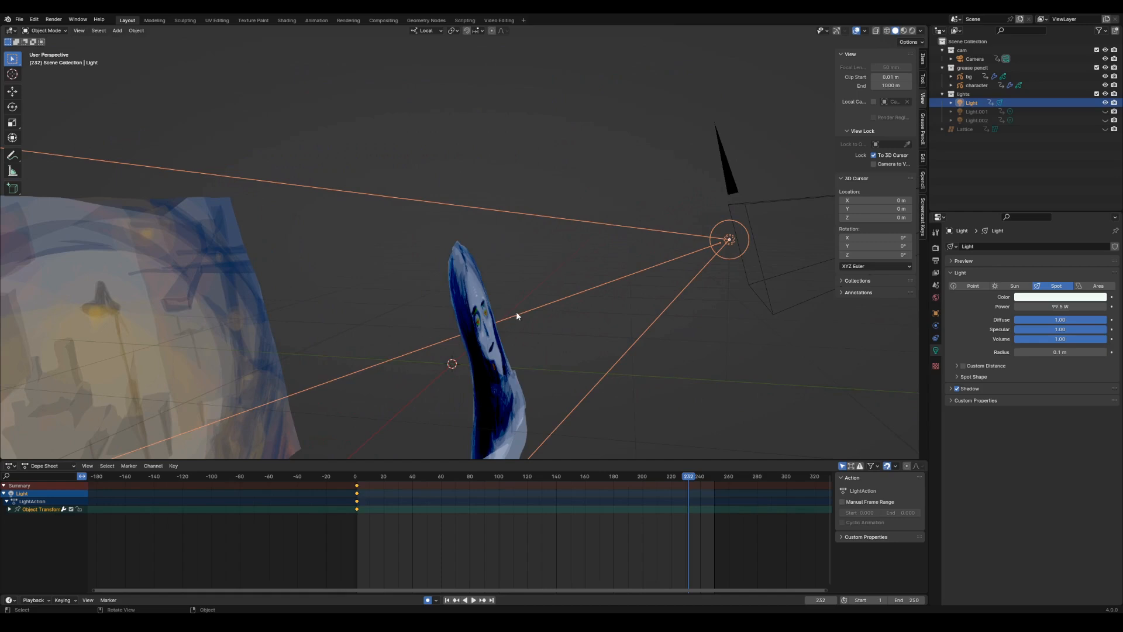
pyautogui.moveTo(517, 316); pyautogui.dragTo(504, 349, button='middle')
pyautogui.hotkey('ctrl', 's')
# - Scrub the animation to frame 208 and back to frame 25 while viewing the spot light and character from the side
pyautogui.moveTo(359, 477); pyautogui.dragTo(653, 450)
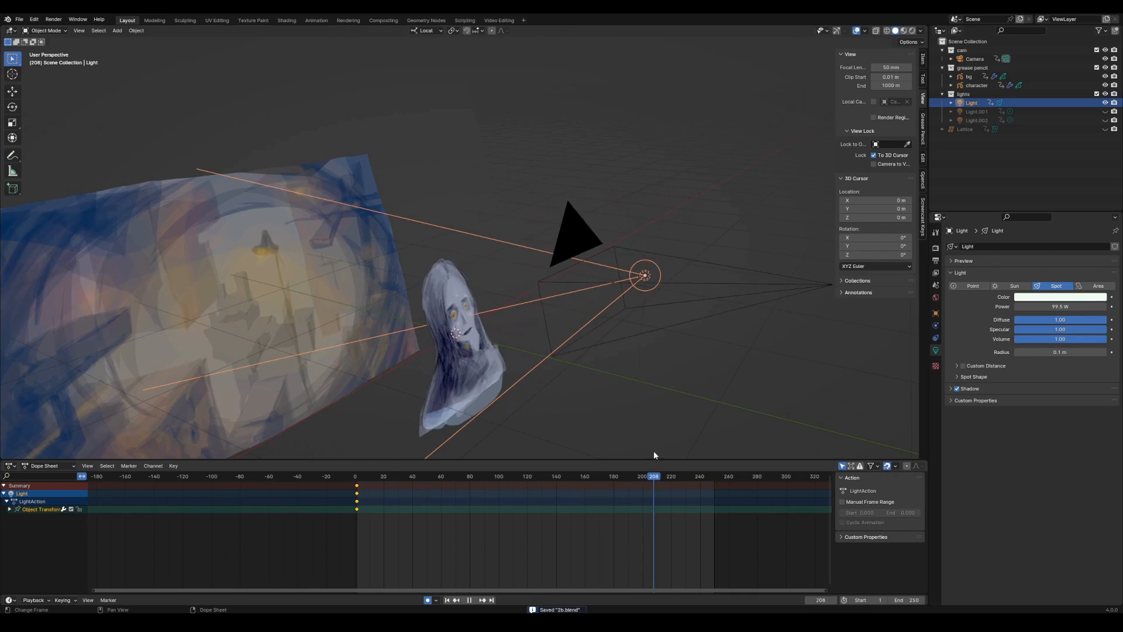
pyautogui.moveTo(654, 451); pyautogui.dragTo(633, 430, button='middle')
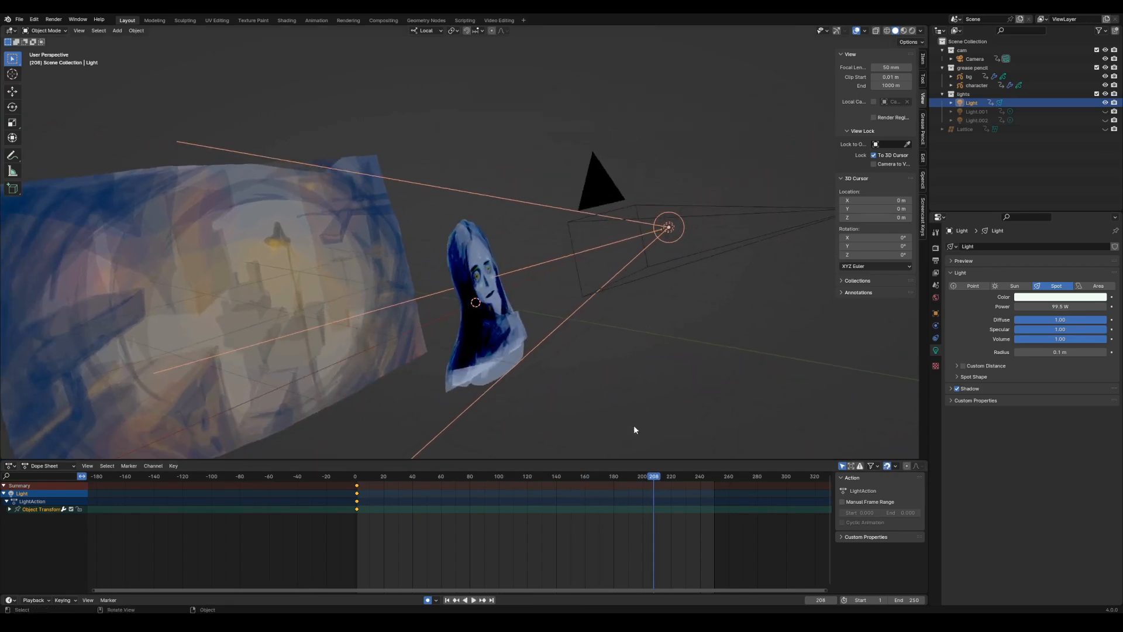
pyautogui.moveTo(594, 476); pyautogui.dragTo(391, 492)
pyautogui.moveTo(668, 296); pyautogui.dragTo(597, 381, button='middle')
# - Make the point lights Light.001 and Light.002 visible in the viewport again
pyautogui.click(454, 235)
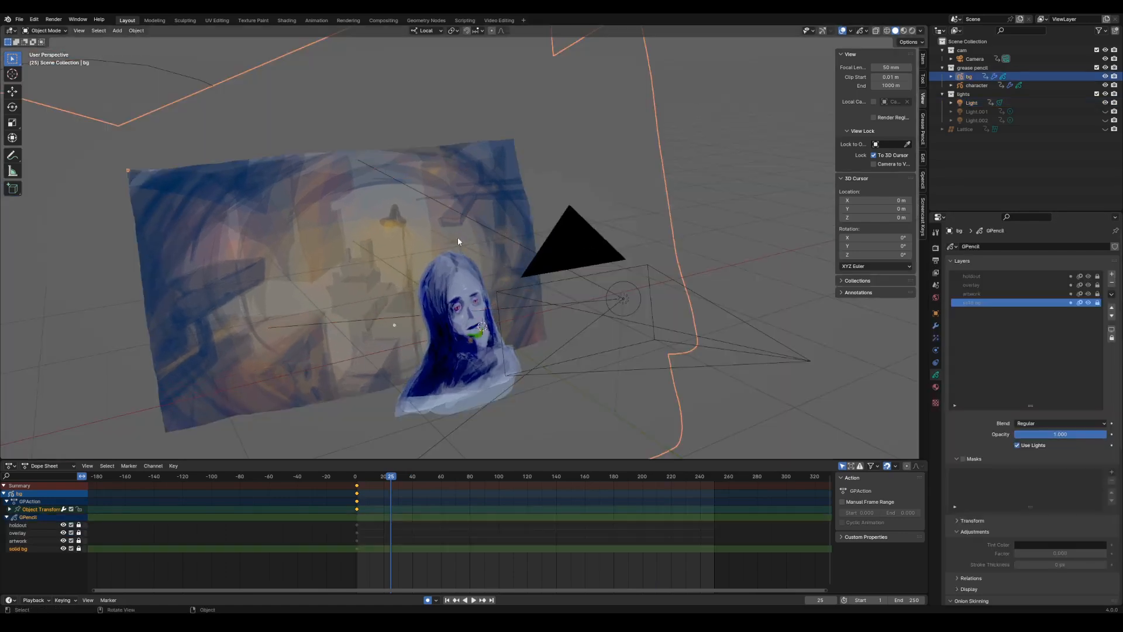
pyautogui.moveTo(524, 263); pyautogui.dragTo(785, 160, button='middle')
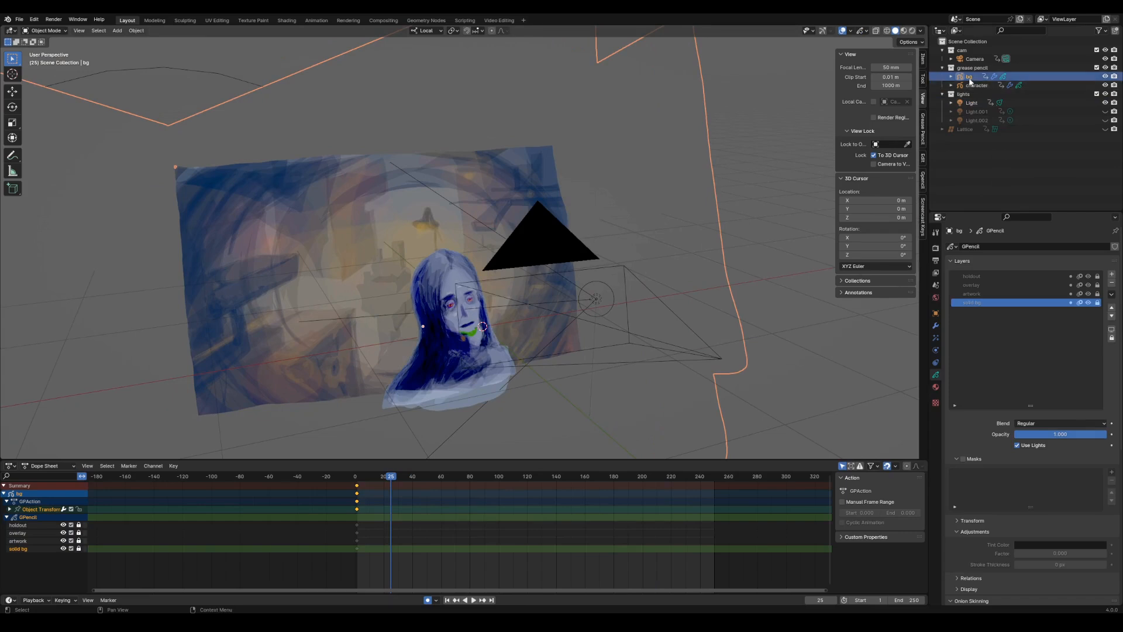
pyautogui.moveTo(1105, 111); pyautogui.dragTo(1106, 120)
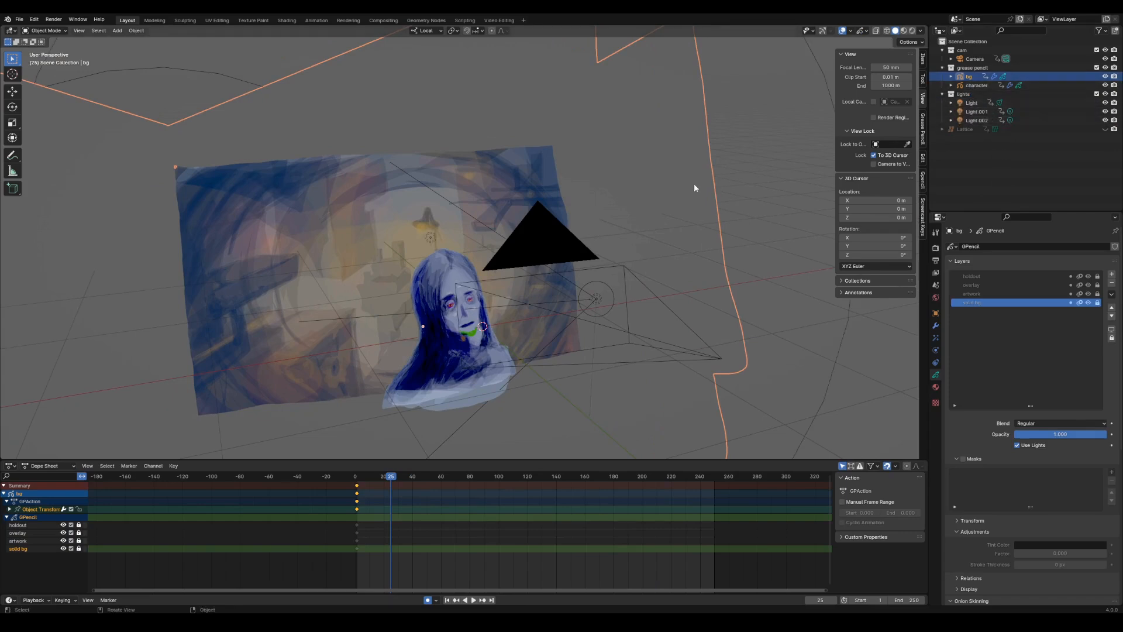
pyautogui.moveTo(604, 318); pyautogui.dragTo(596, 331, button='middle')
# - Switch the viewport to rendered shading and look through the camera at the scene with all three lights on
pyautogui.click(912, 31)
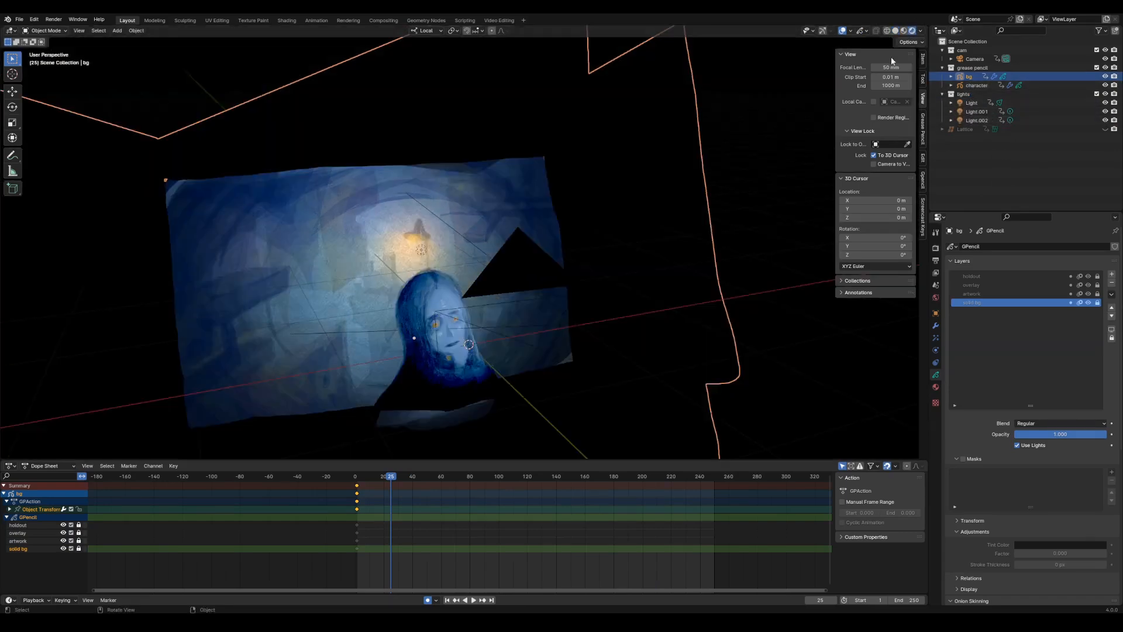
pyautogui.moveTo(662, 370); pyautogui.dragTo(606, 353, button='middle')
pyautogui.press('`')
pyautogui.click(530, 389)
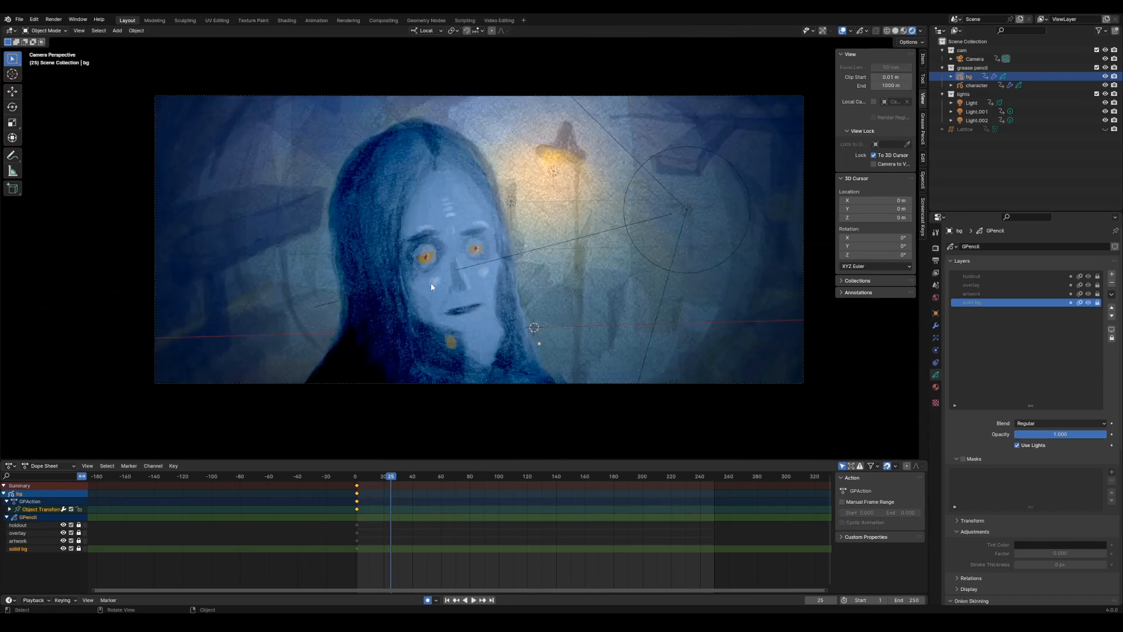
# - Select the point lights Light.002 and Light.001 in turn from the side, changing to solid shading to see their placement
pyautogui.click(513, 204)
pyautogui.moveTo(511, 203); pyautogui.dragTo(615, 269, button='middle')
pyautogui.click(274, 226)
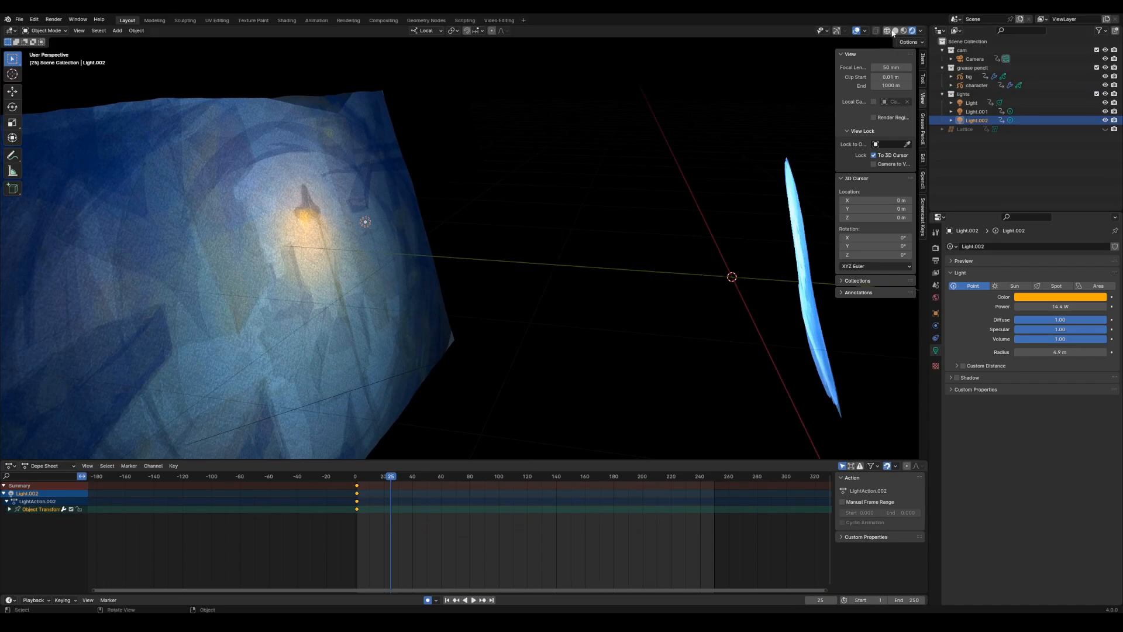
pyautogui.click(895, 30)
pyautogui.click(606, 222)
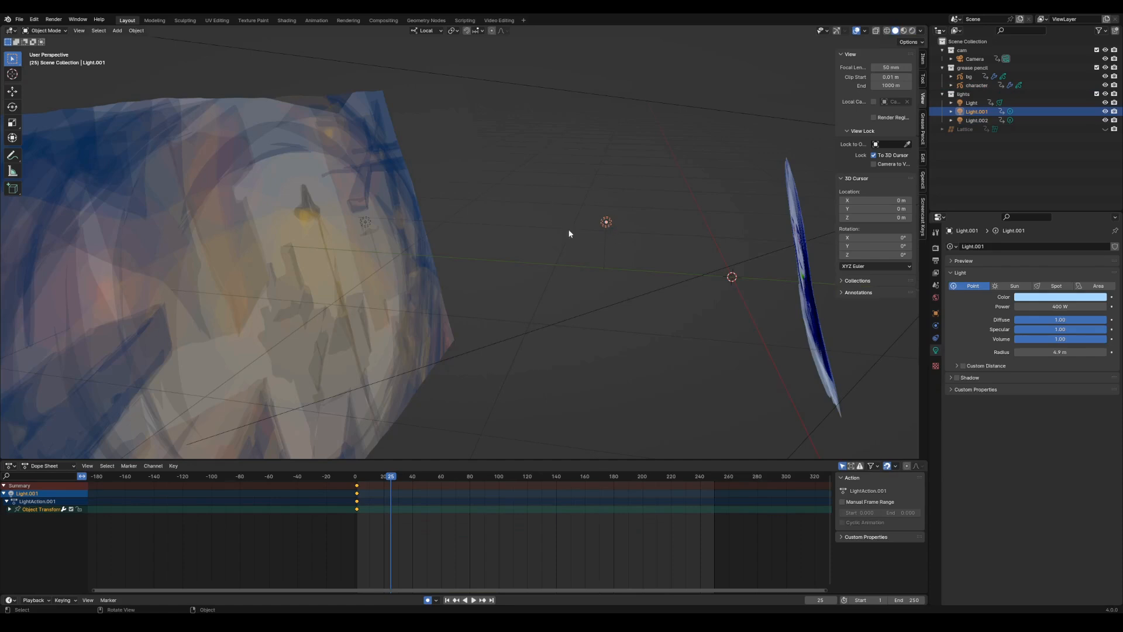
# - Select the orange point light Light.002 and examine its position beside the street lamp painted on the background
pyautogui.click(374, 223)
pyautogui.moveTo(369, 224); pyautogui.dragTo(425, 251, button='middle')
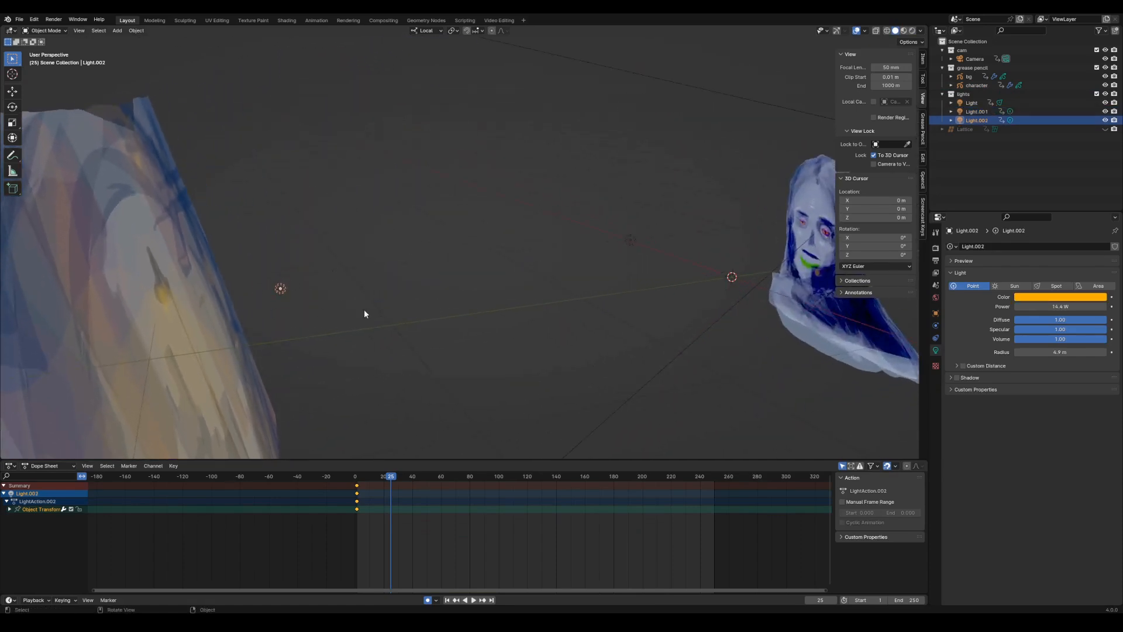
pyautogui.moveTo(574, 328); pyautogui.dragTo(399, 322, button='middle')
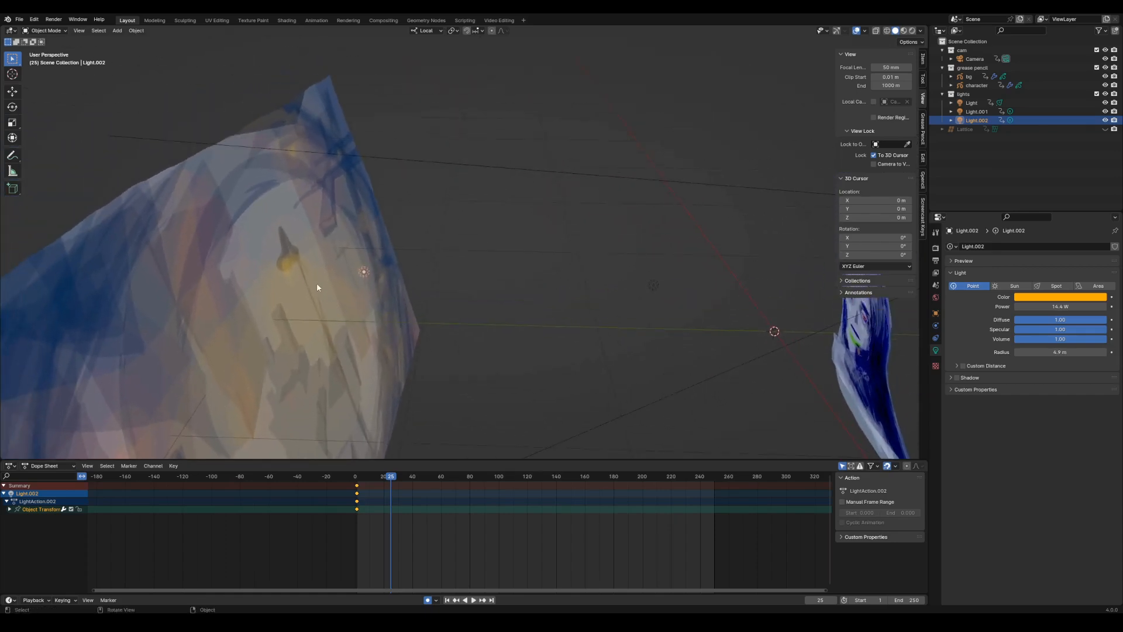
pyautogui.moveTo(558, 339); pyautogui.dragTo(519, 342, button='middle')
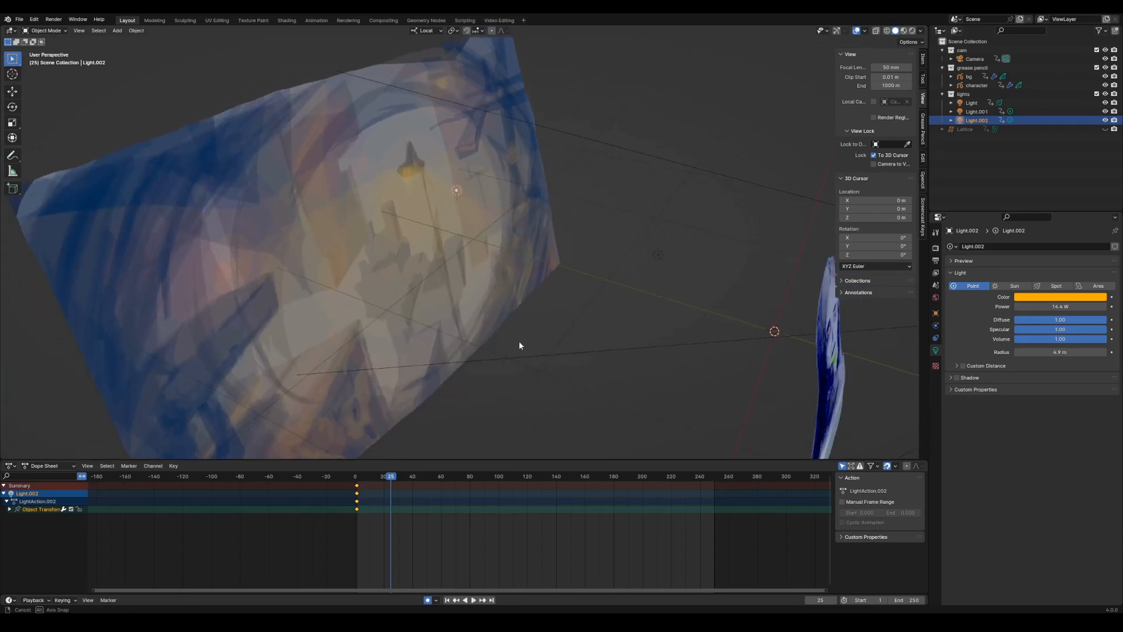
# - Return to the camera view in rendered shading and turn off the viewport overlays
pyautogui.press('`')
pyautogui.click(466, 394)
pyautogui.keyDown('ctrl'); pyautogui.moveTo(688, 332); pyautogui.dragTo(687, 351, button='middle'); pyautogui.keyUp('ctrl')
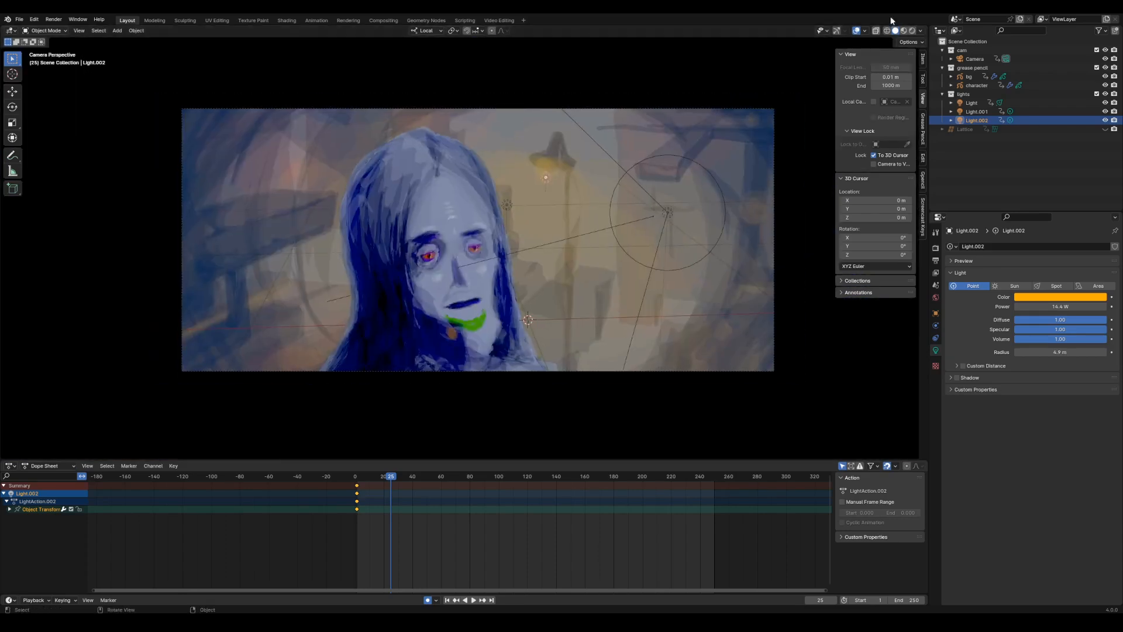
pyautogui.click(912, 31)
pyautogui.keyDown('ctrl'); pyautogui.moveTo(672, 299); pyautogui.dragTo(651, 349, button='middle'); pyautogui.keyUp('ctrl')
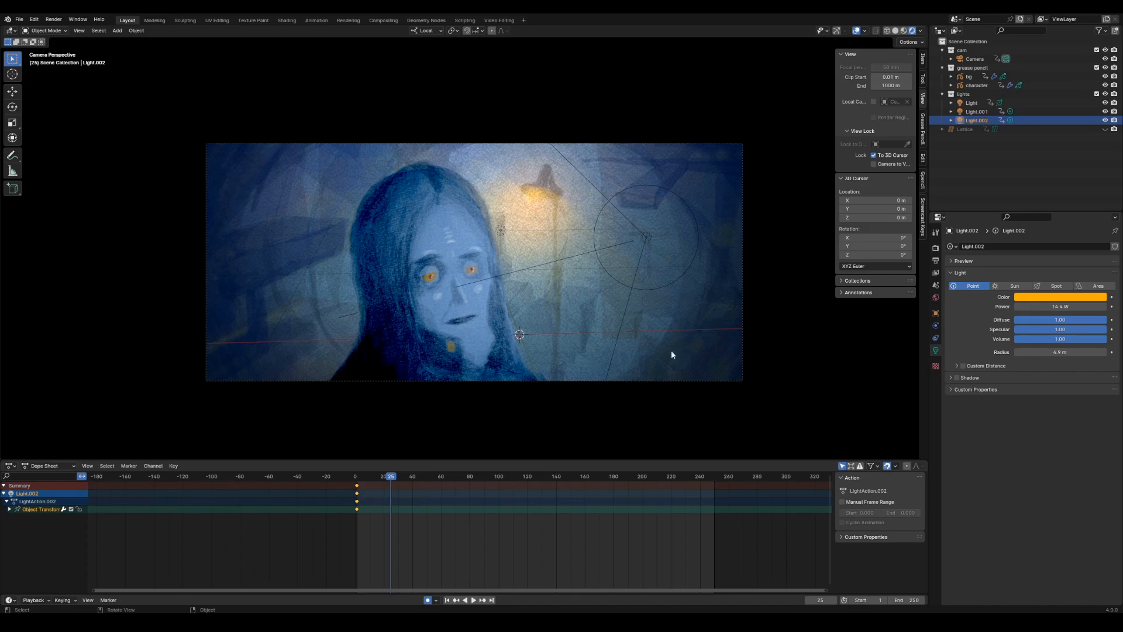
pyautogui.click(856, 31)
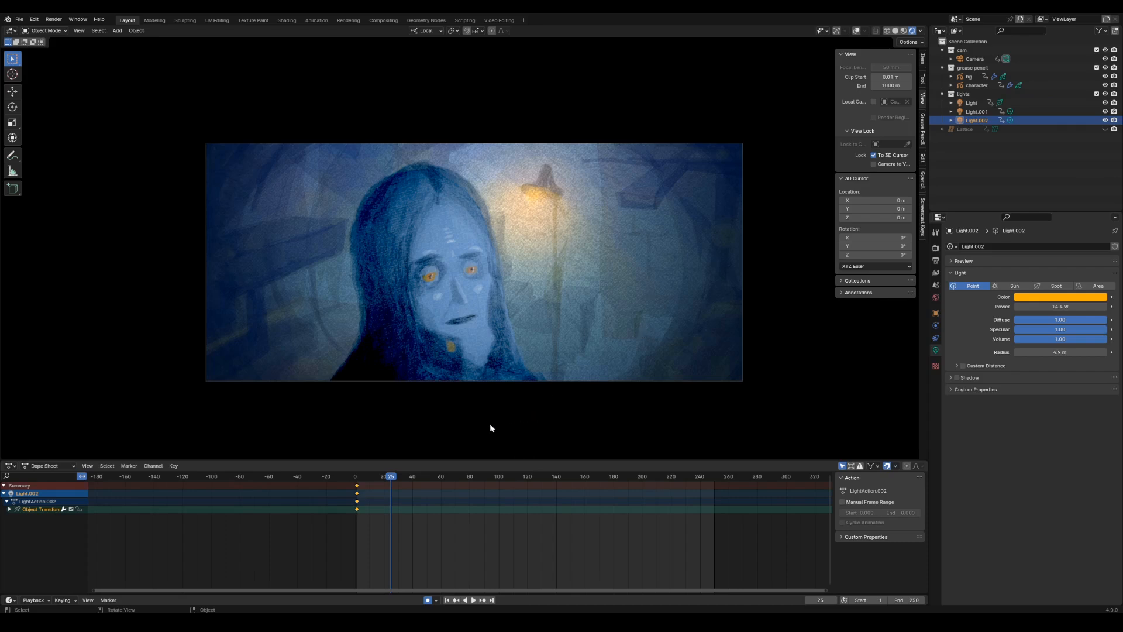
# - Go to frame 218, put the character object in Sculpt Mode and lock its overlay layer
pyautogui.moveTo(390, 476); pyautogui.dragTo(668, 491)
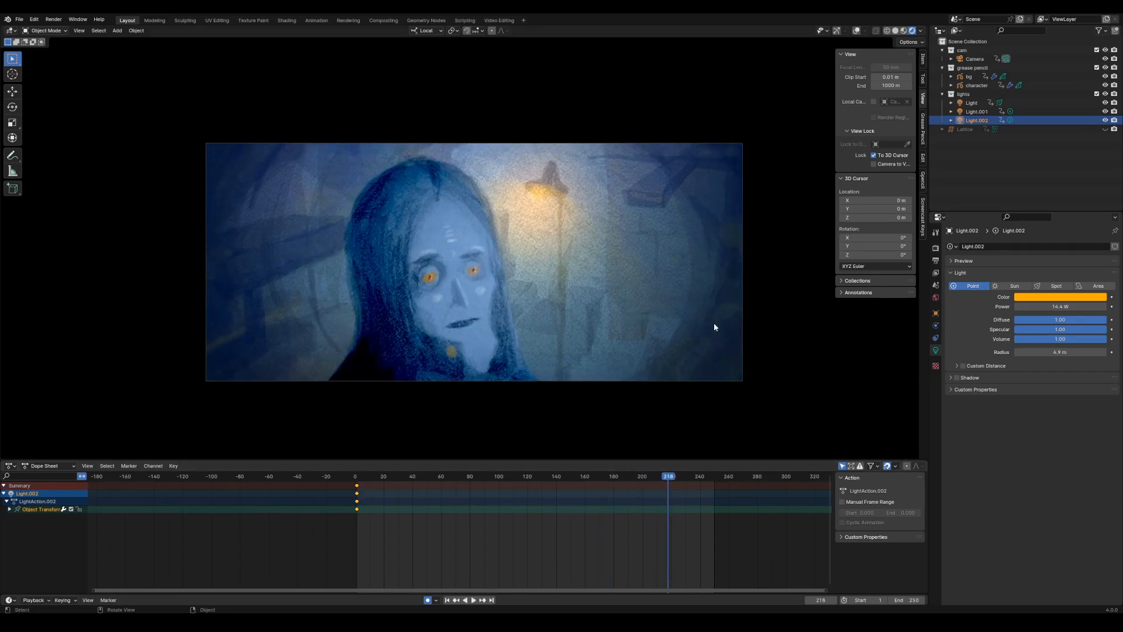
pyautogui.click(970, 77)
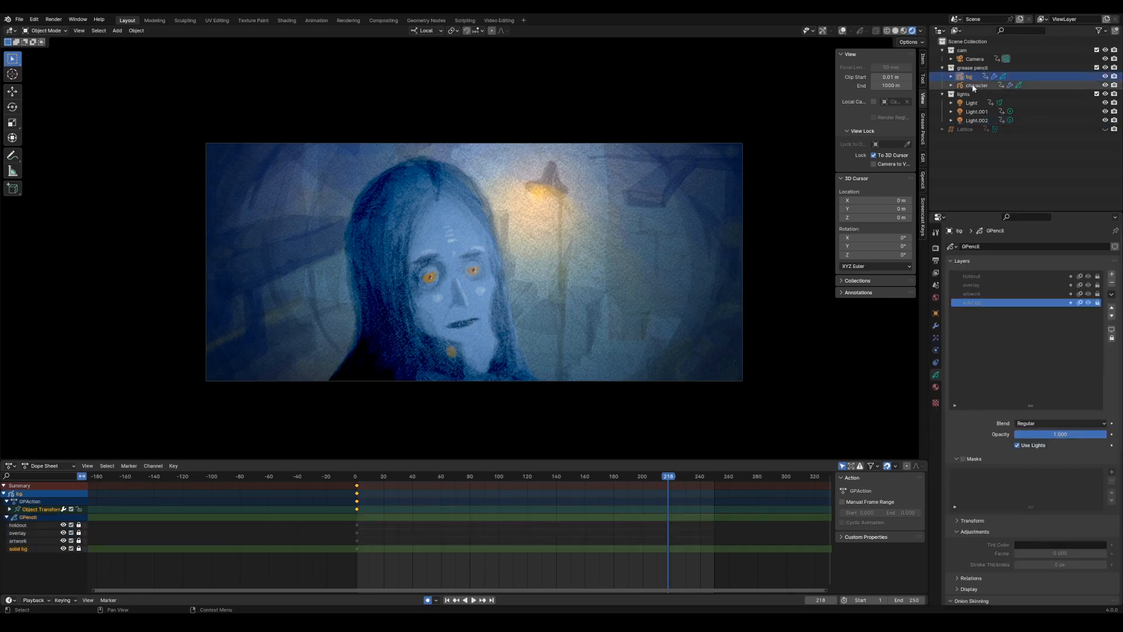
pyautogui.click(974, 85)
pyautogui.hotkey('ctrl', 'Tab')
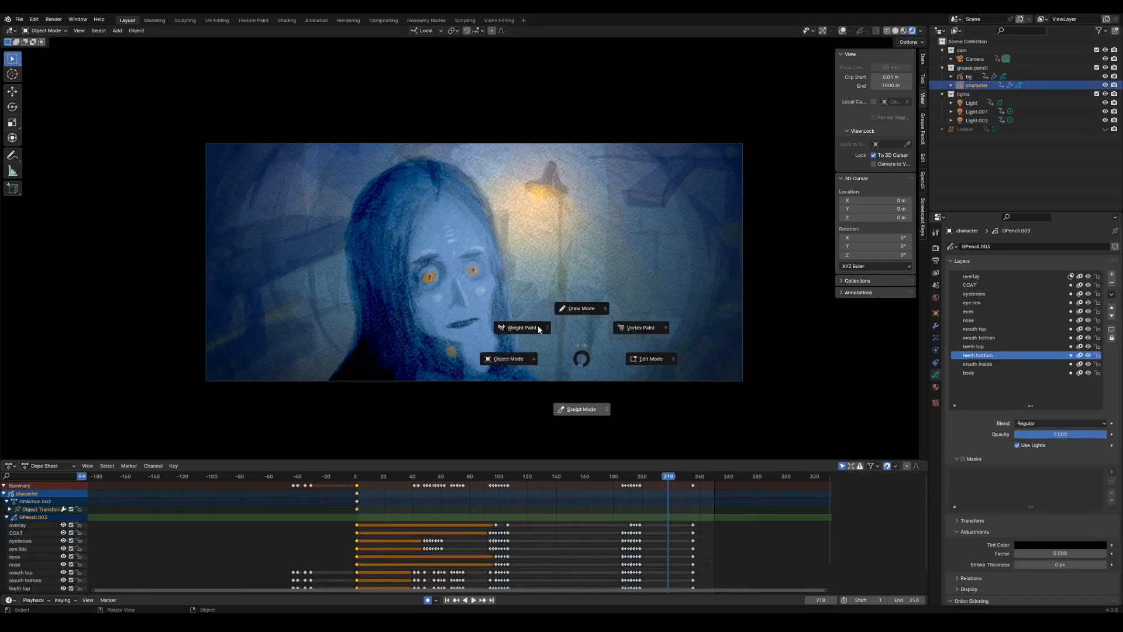
pyautogui.press('2')
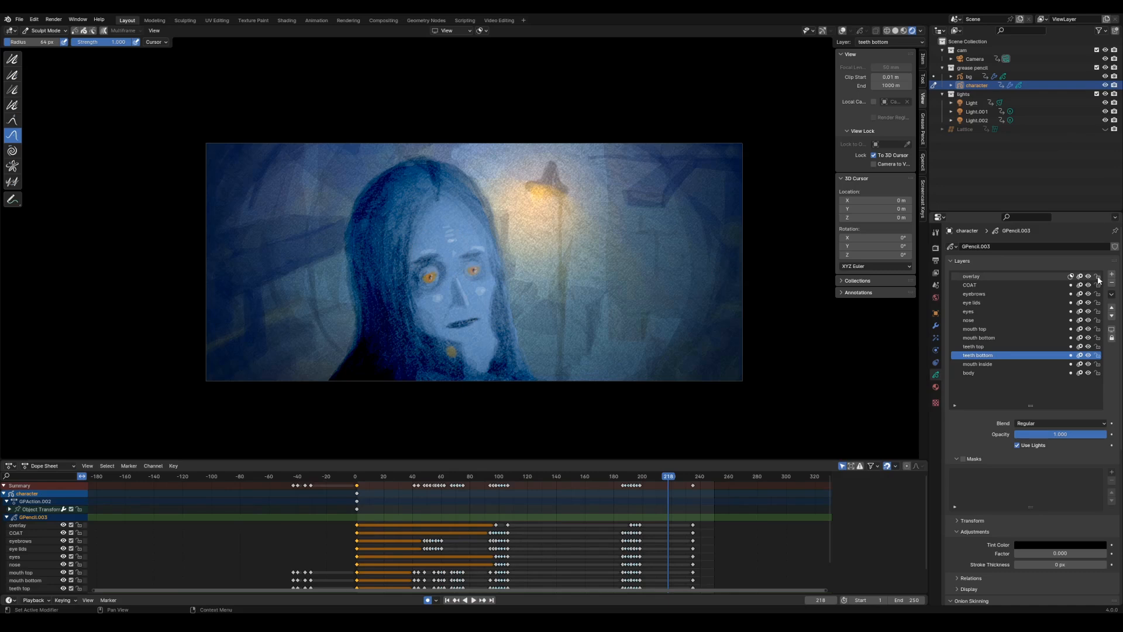
pyautogui.click(1097, 277)
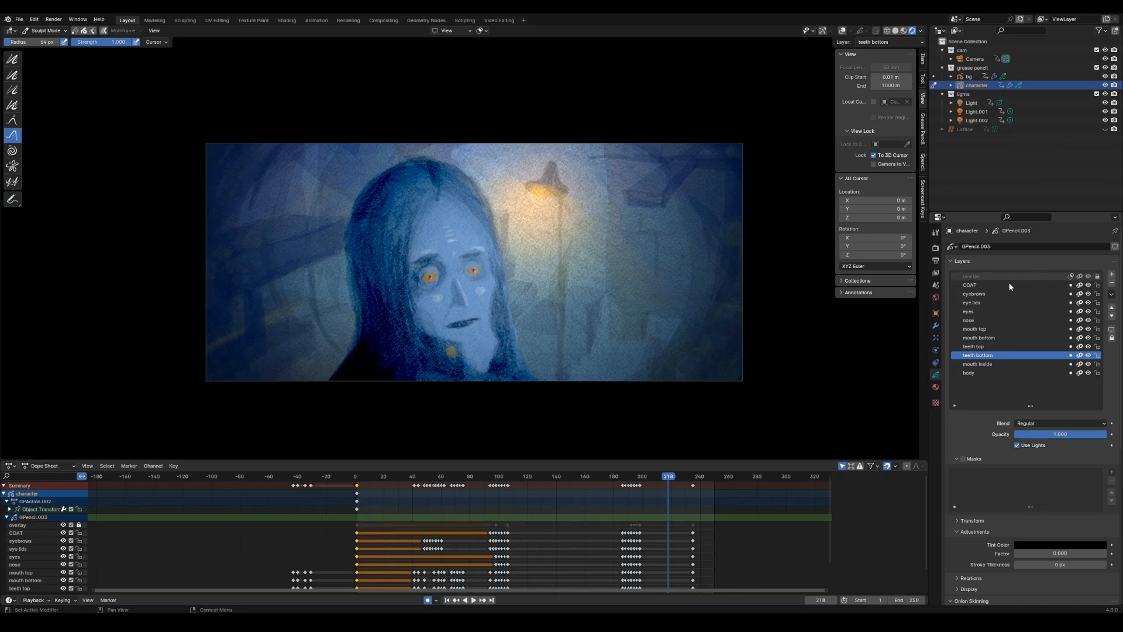
# - Sculpt the character's eyebrows and mouth at frame 218 to change the facial expression
pyautogui.click(442, 252)
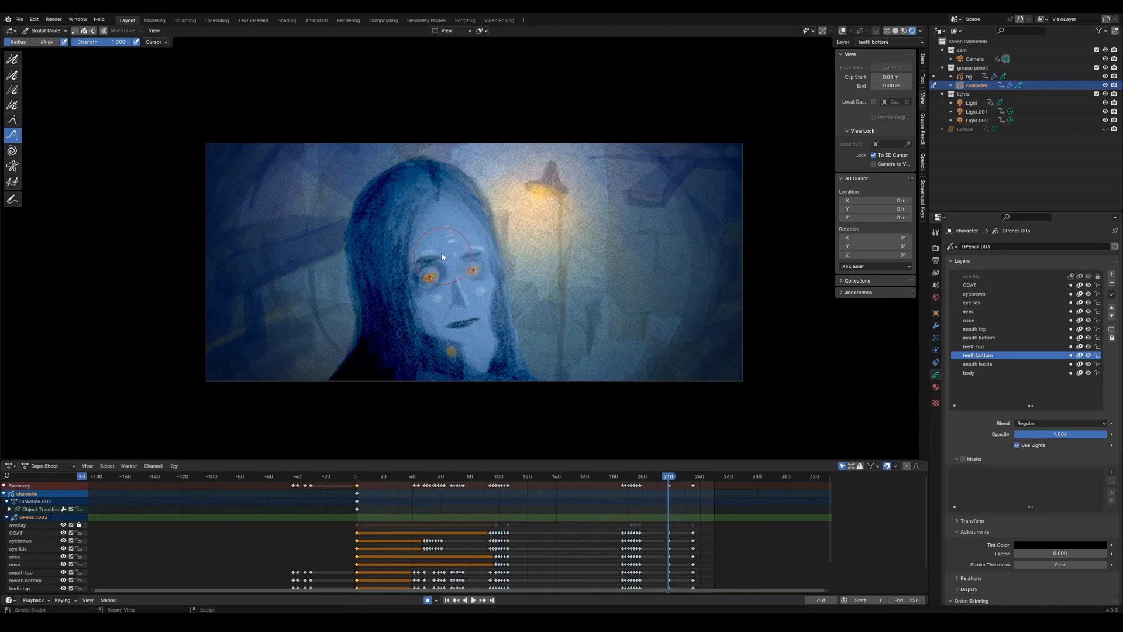
pyautogui.click(445, 254)
pyautogui.moveTo(445, 255)
pyautogui.mouseDown()
pyautogui.moveTo(416, 256)
pyautogui.moveTo(427, 251)
pyautogui.mouseUp()
pyautogui.moveTo(432, 251)
pyautogui.mouseDown()
pyautogui.moveTo(469, 251)
pyautogui.moveTo(463, 266)
pyautogui.mouseUp()
pyautogui.moveTo(462, 337)
pyautogui.mouseDown()
pyautogui.moveTo(449, 328)
pyautogui.moveTo(483, 316)
pyautogui.mouseUp()
pyautogui.moveTo(467, 322)
pyautogui.mouseDown()
pyautogui.moveTo(481, 316)
pyautogui.moveTo(447, 328)
pyautogui.moveTo(476, 315)
pyautogui.mouseUp()
# - Try to interpolate an in-between pose at frame 216 in Edit Mode and play back the motion
pyautogui.click(665, 483)
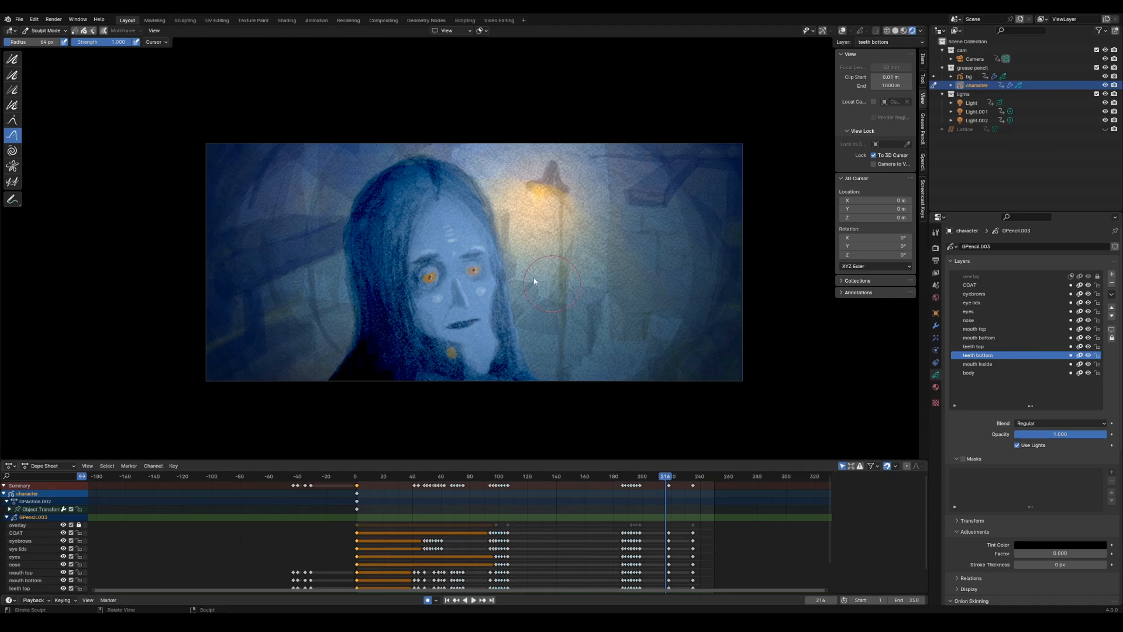
pyautogui.click(307, 251)
pyautogui.hotkey('ctrl', 's')
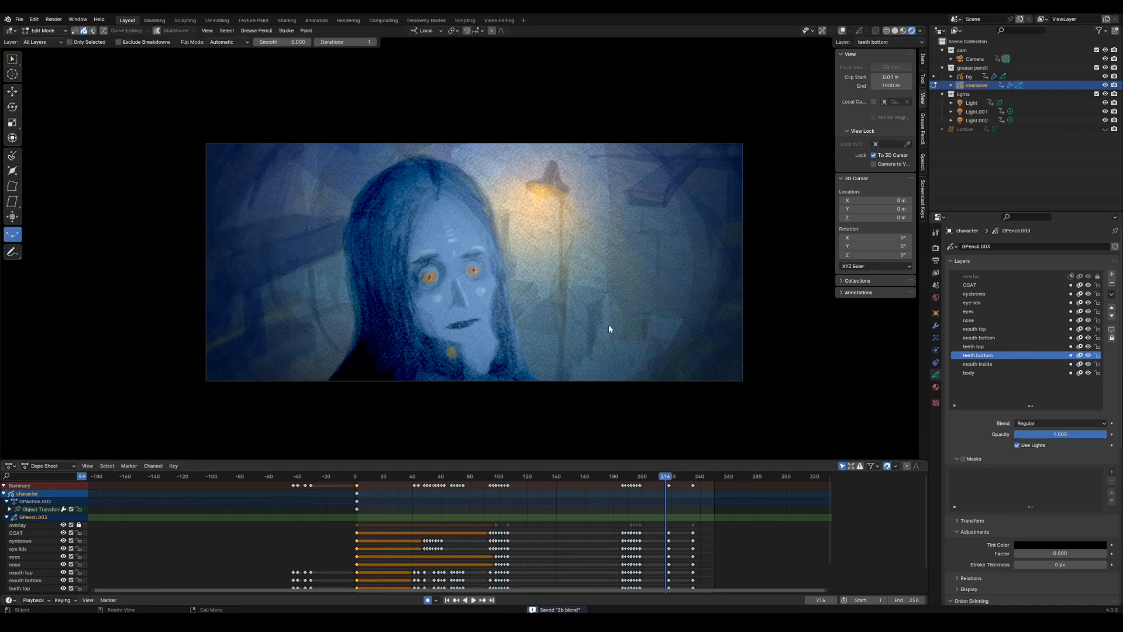
pyautogui.moveTo(609, 329)
pyautogui.mouseDown()
pyautogui.moveTo(634, 313)
pyautogui.moveTo(381, 355)
pyautogui.mouseUp()
pyautogui.click(382, 355)
pyautogui.press('space')
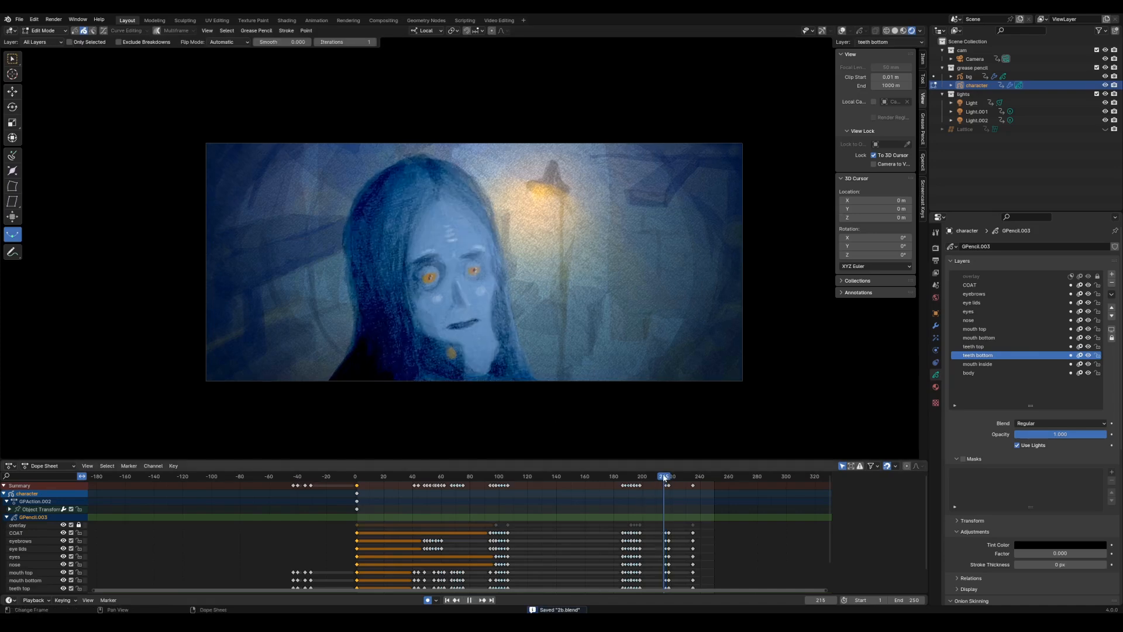
pyautogui.moveTo(668, 479); pyautogui.dragTo(665, 476)
# - Undo the interpolated in-between pose at frame 216
pyautogui.hotkey('ctrl', 'z')
pyautogui.hotkey('ctrl', 'z')
pyautogui.hotkey('ctrl', 'z')
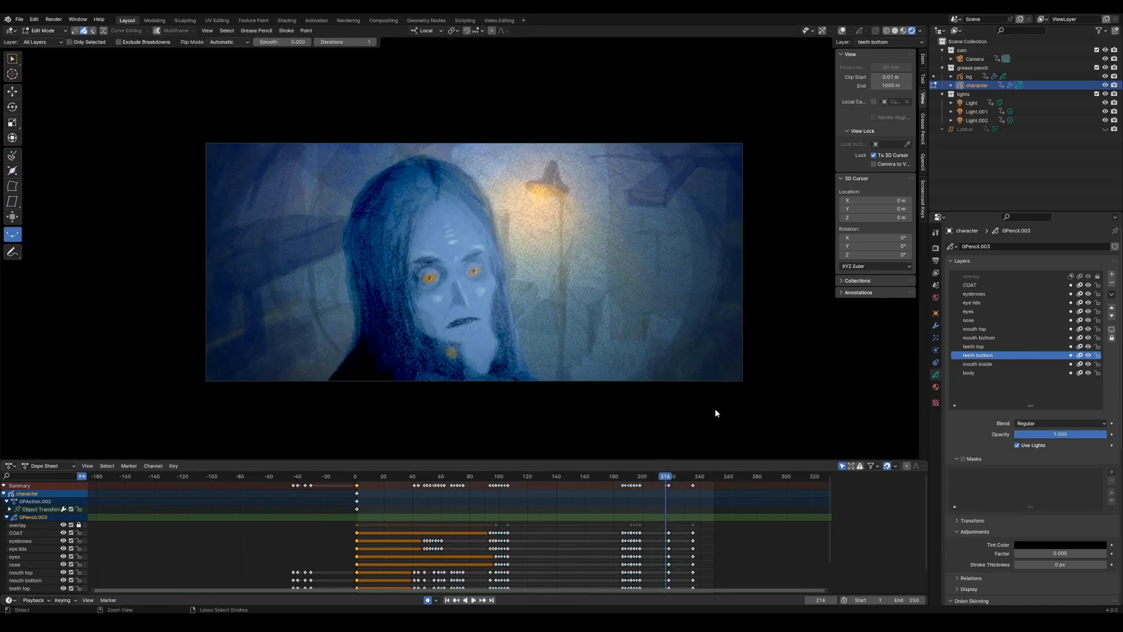
pyautogui.press('Up')
# - Delete the character's keyframes at frame 218 in the Dope Sheet and save the file
pyautogui.click(668, 486)
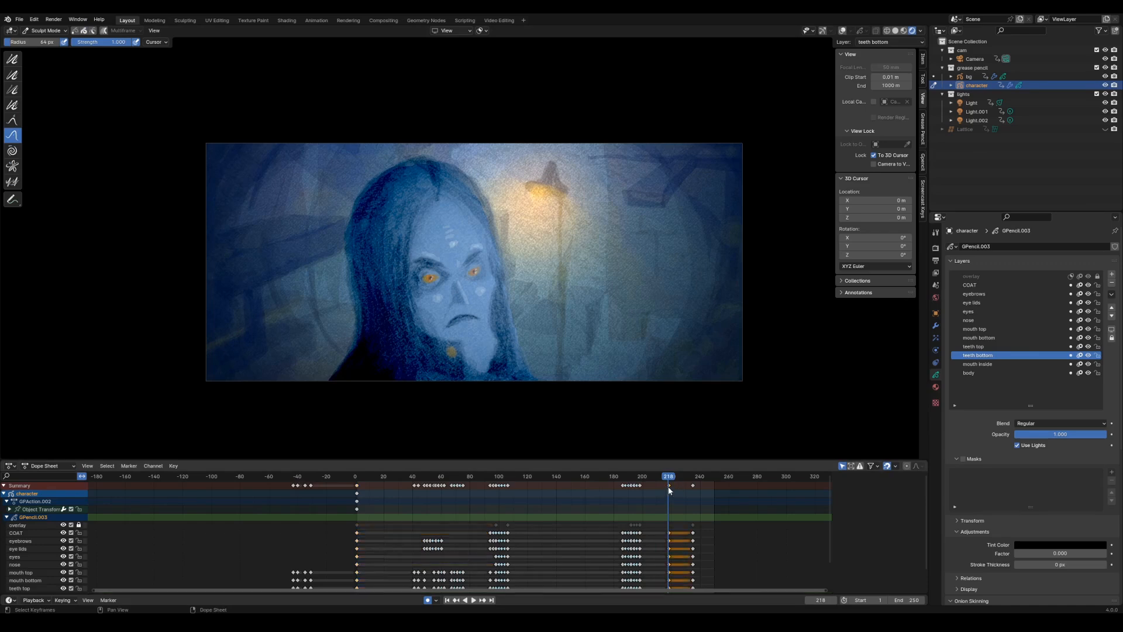
pyautogui.press('x')
pyautogui.click(670, 489)
pyautogui.hotkey('ctrl', 's')
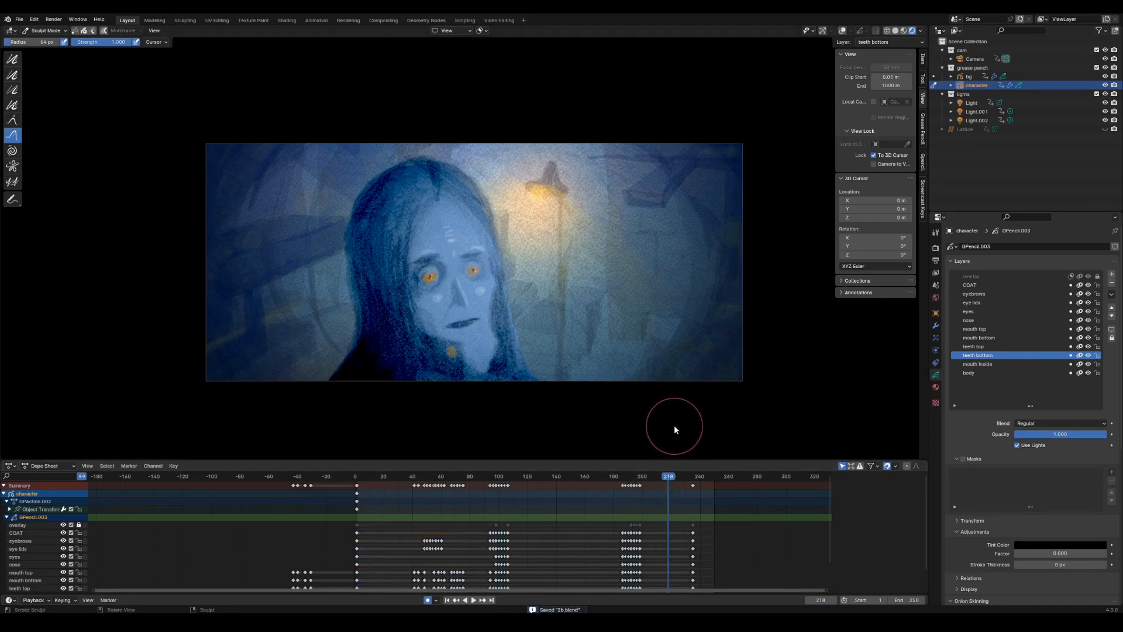
pyautogui.moveTo(682, 414)
pyautogui.keyDown('shift'); pyautogui.mouseDown(button='middle')
pyautogui.moveTo(682, 426)
pyautogui.moveTo(676, 402)
pyautogui.mouseUp(button='middle'); pyautogui.keyUp('shift')
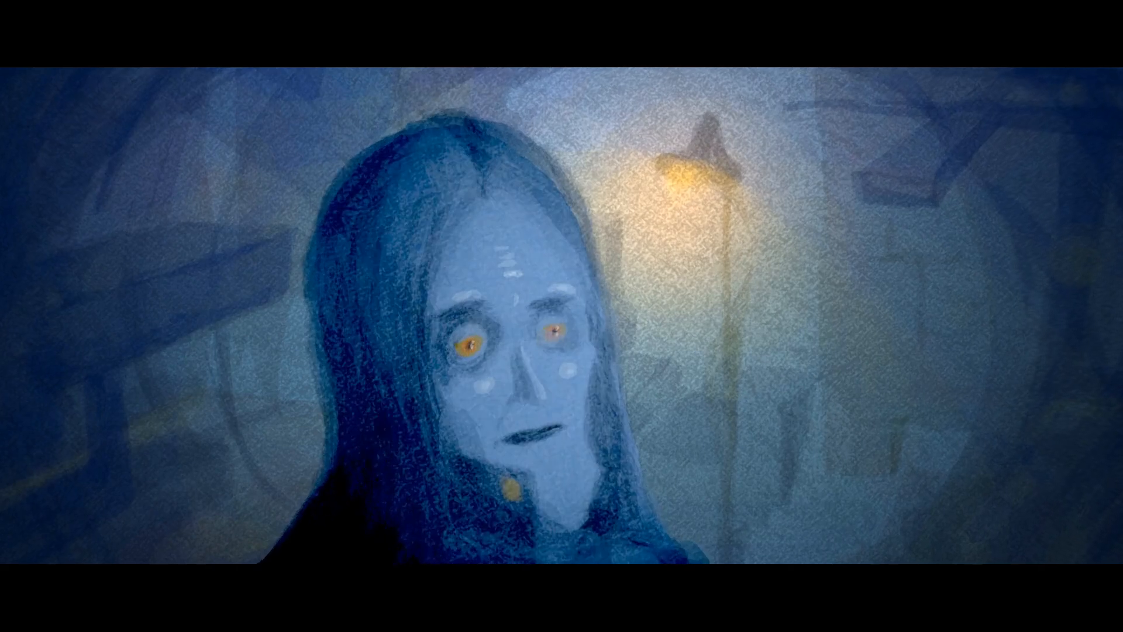